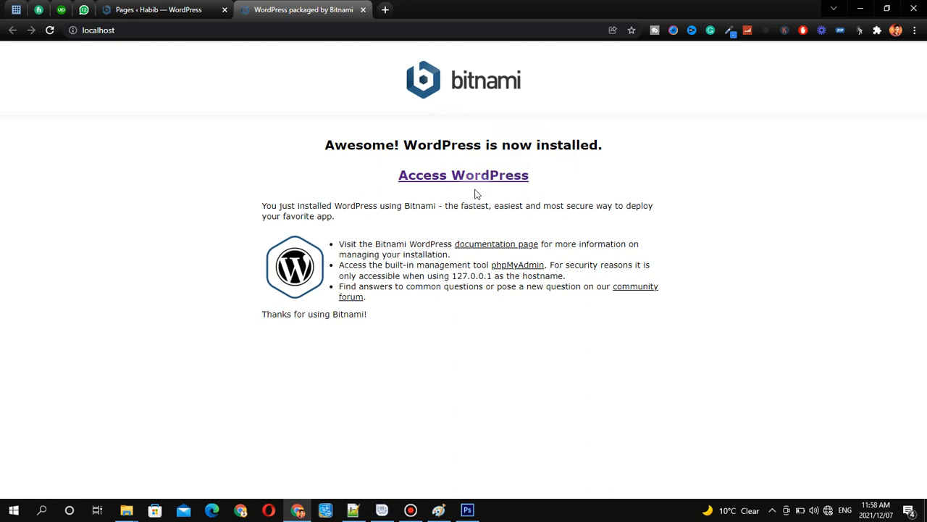
Step: Open the WordPress site from the Bitnami welcome page and go to its admin dashboard
{"action": "left_click_drag", "start_coordinate": [383, 164], "coordinate": [561, 190]}
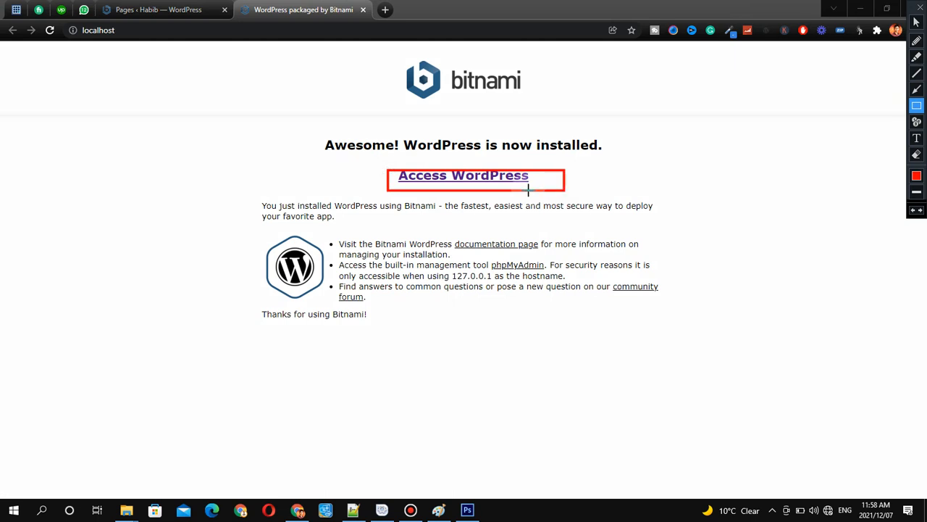
{"action": "left_click", "coordinate": [505, 180]}
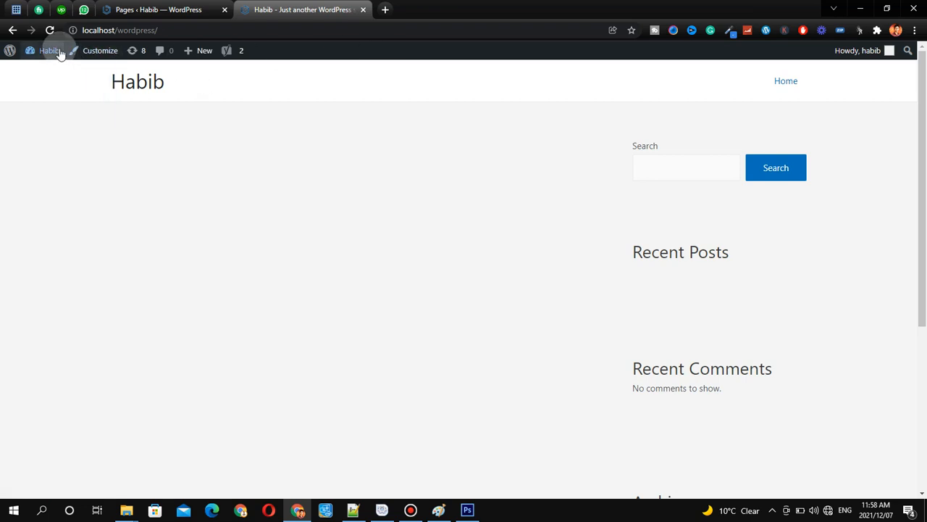
{"action": "mouse_move", "coordinate": [862, 52]}
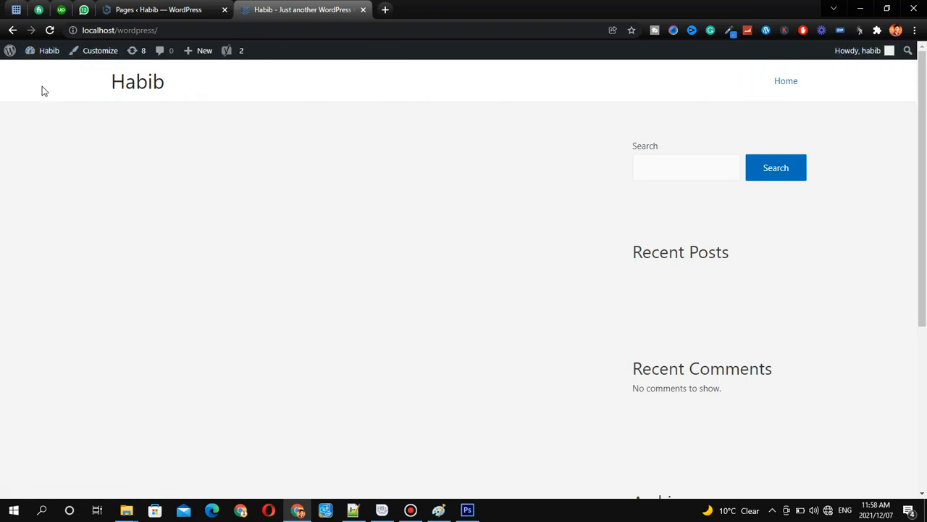
{"action": "key", "text": "ctrl+shift+d"}
{"action": "left_click_drag", "start_coordinate": [18, 45], "coordinate": [89, 65]}
{"action": "key", "text": "Escape"}
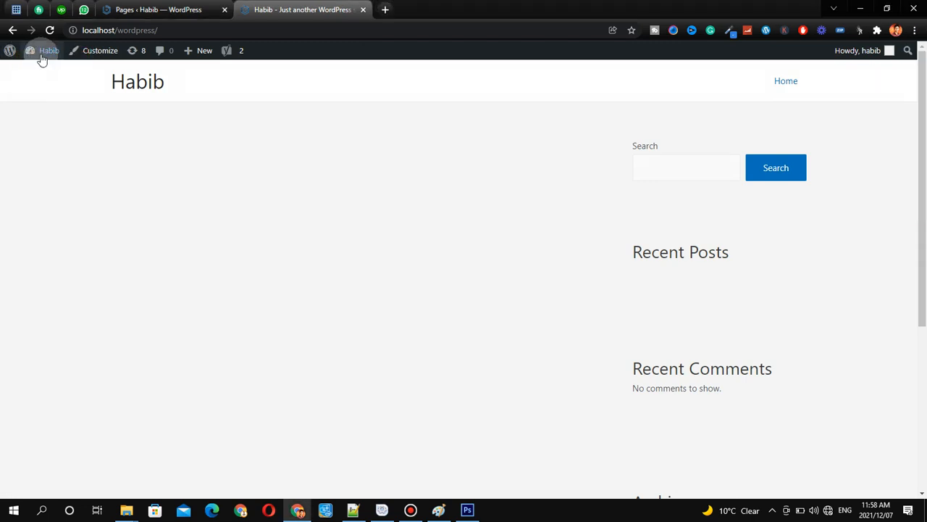
{"action": "left_click", "coordinate": [43, 71]}
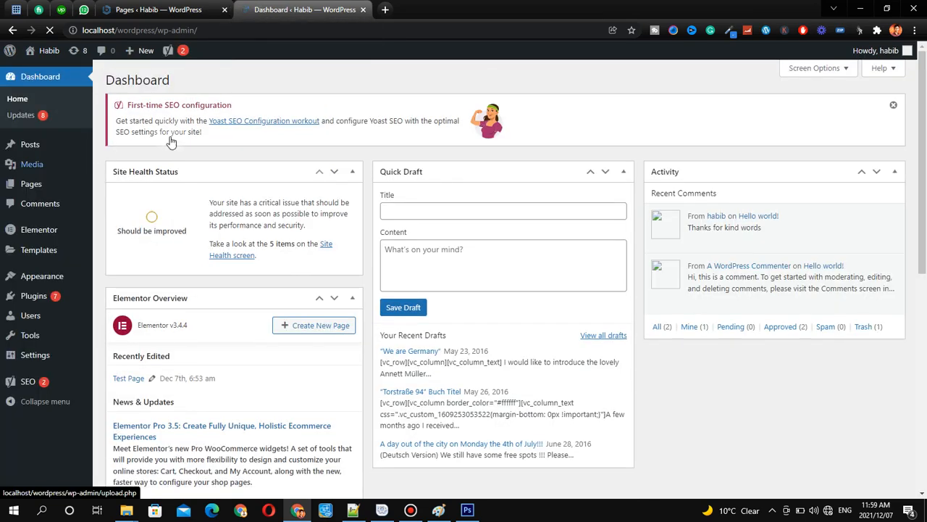
Step: Outline the Pages entry of the admin menu with a red rectangle and clear the annotation
{"action": "scroll", "coordinate": [218, 206], "scroll_direction": "down", "scroll_amount": 1}
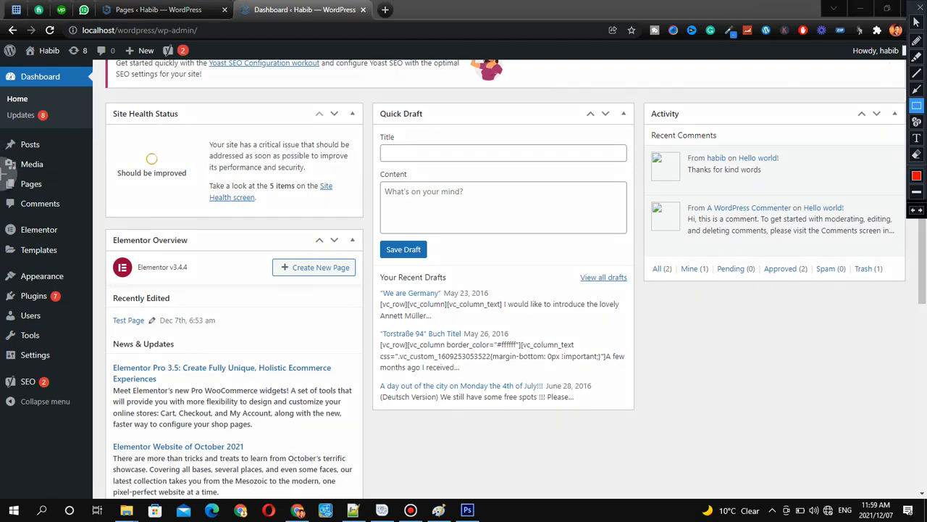
{"action": "left_click_drag", "start_coordinate": [2, 177], "coordinate": [54, 195]}
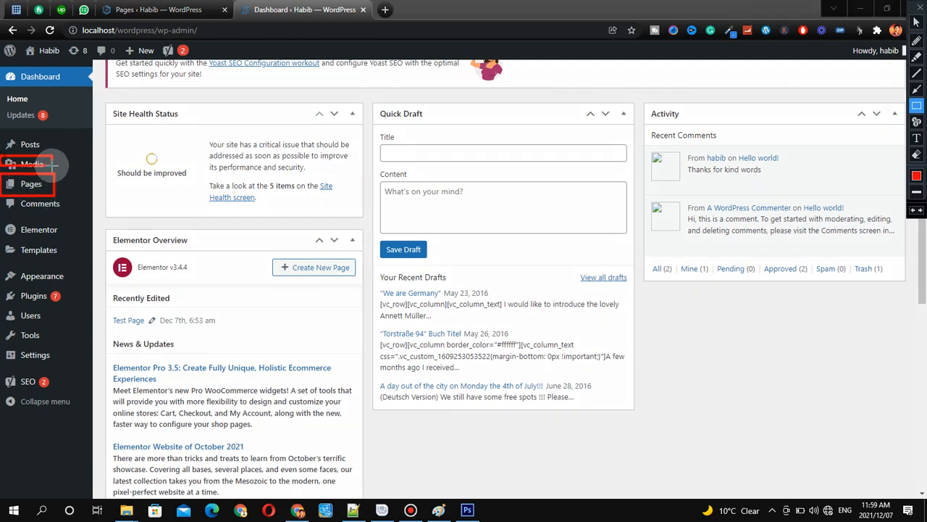
{"action": "left_click_drag", "start_coordinate": [3, 171], "coordinate": [76, 196]}
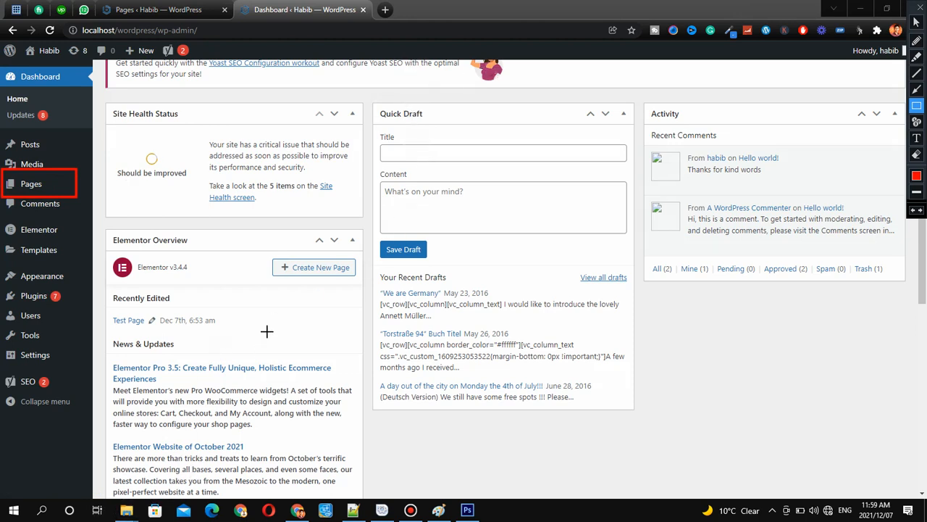
{"action": "key", "text": "Escape"}
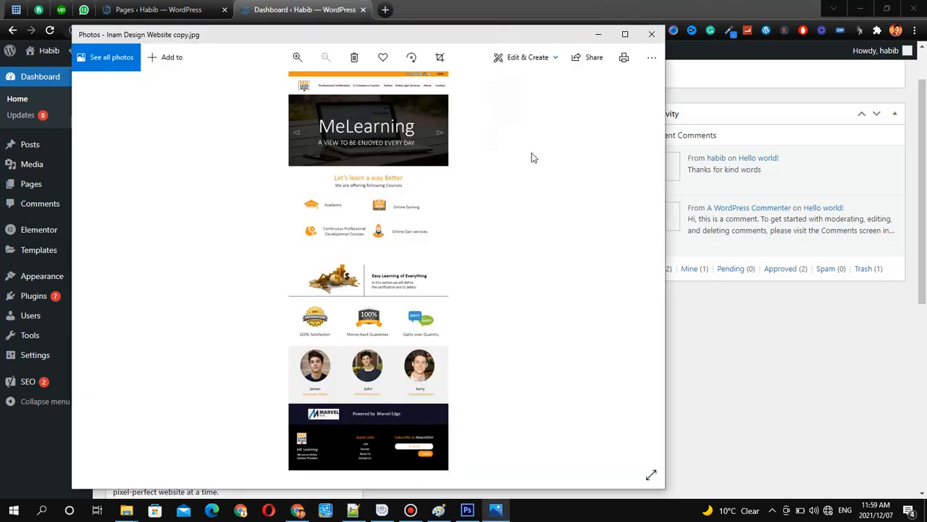
Step: In the Photos app, examine the MeLearning website mockup's orange top bar, navigation menu and banner up close
{"action": "scroll", "coordinate": [392, 99], "scroll_direction": "up", "scroll_amount": 4}
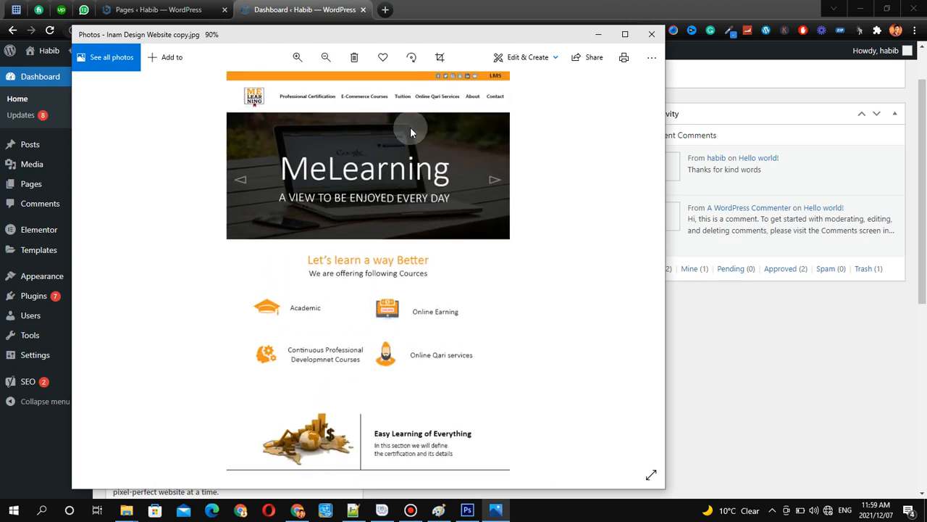
{"action": "scroll", "coordinate": [401, 217], "scroll_direction": "up", "scroll_amount": 3}
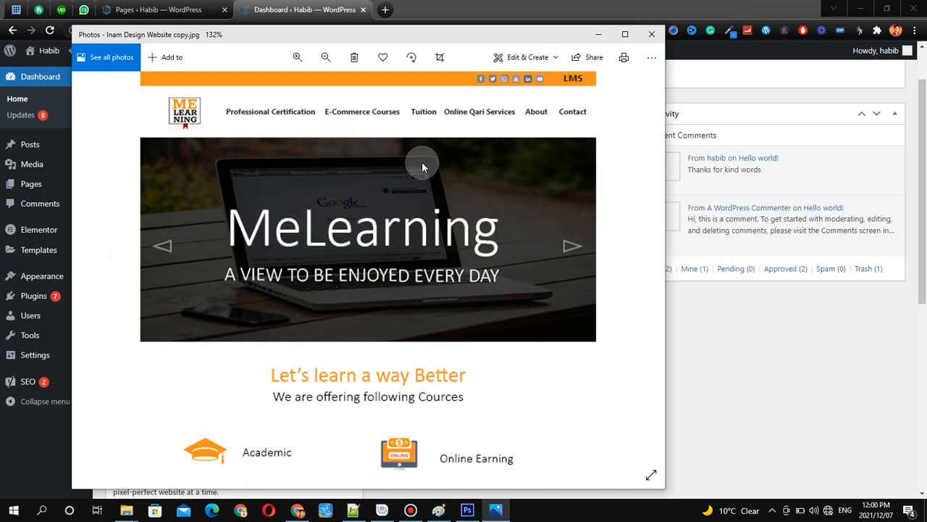
{"action": "scroll", "coordinate": [455, 154], "scroll_direction": "up", "scroll_amount": 1}
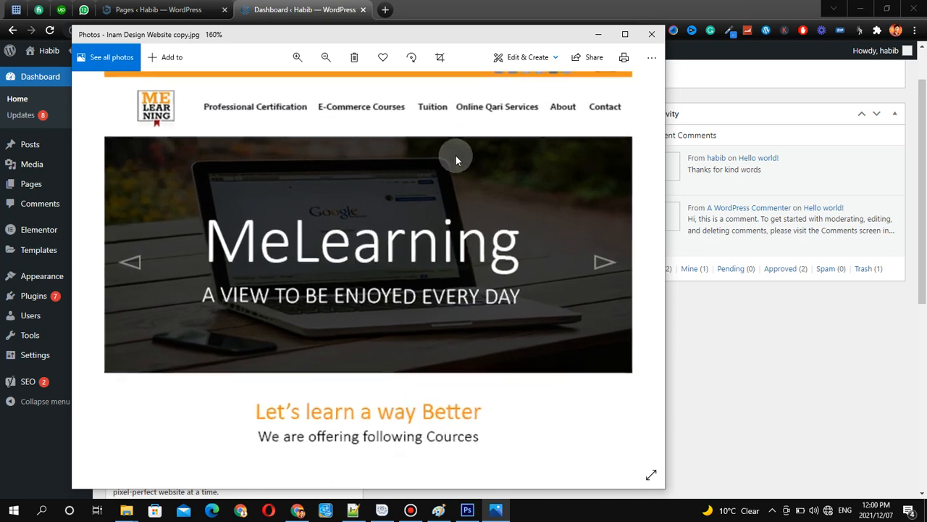
{"action": "scroll", "coordinate": [455, 154], "scroll_direction": "down", "scroll_amount": 2}
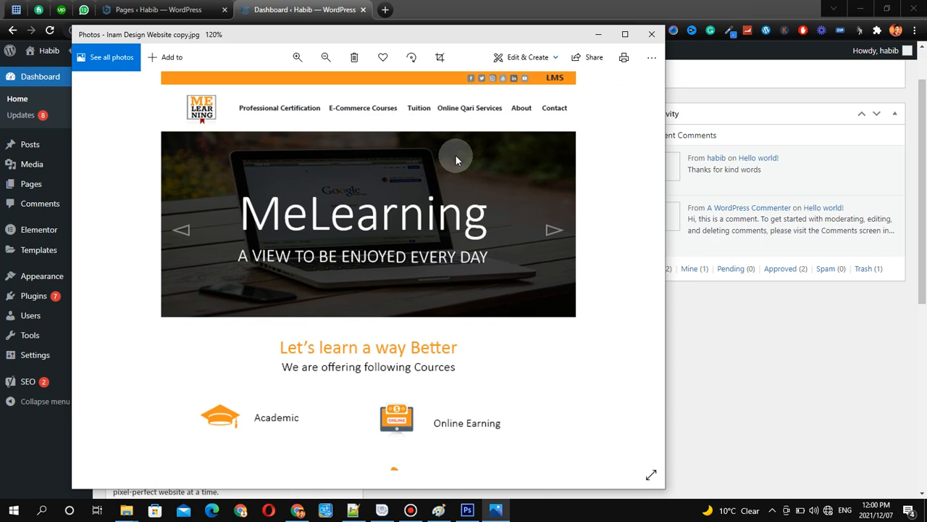
{"action": "scroll", "coordinate": [455, 154], "scroll_direction": "up", "scroll_amount": 1}
{"action": "scroll", "coordinate": [452, 148], "scroll_direction": "down", "scroll_amount": 2}
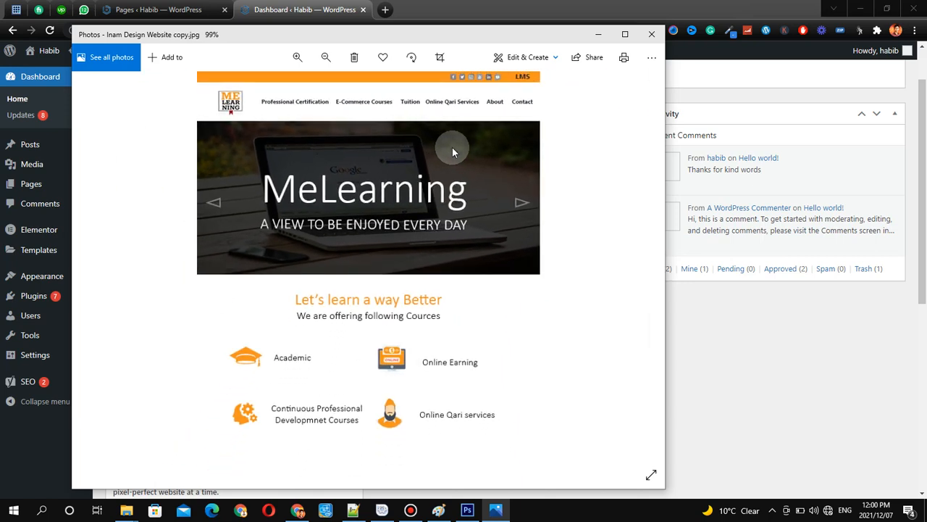
{"action": "scroll", "coordinate": [452, 147], "scroll_direction": "up", "scroll_amount": 3}
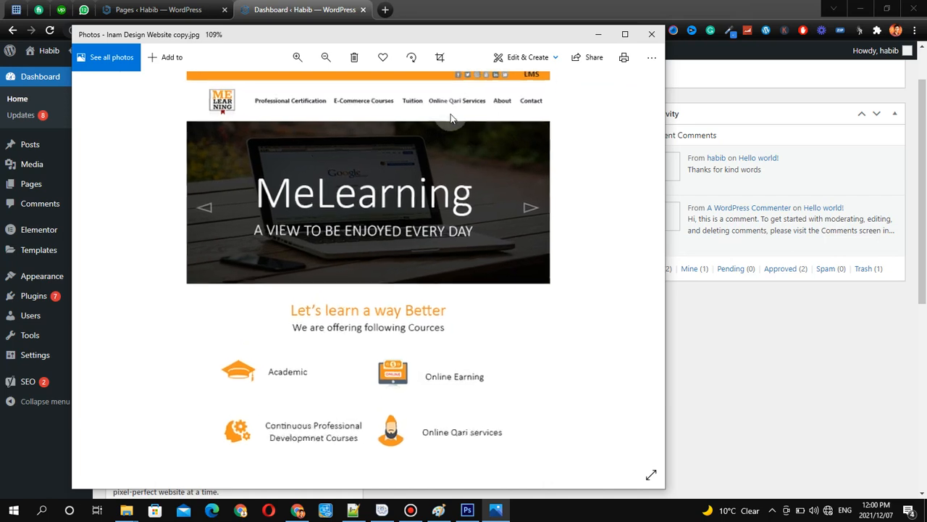
{"action": "scroll", "coordinate": [450, 114], "scroll_direction": "down", "scroll_amount": 3}
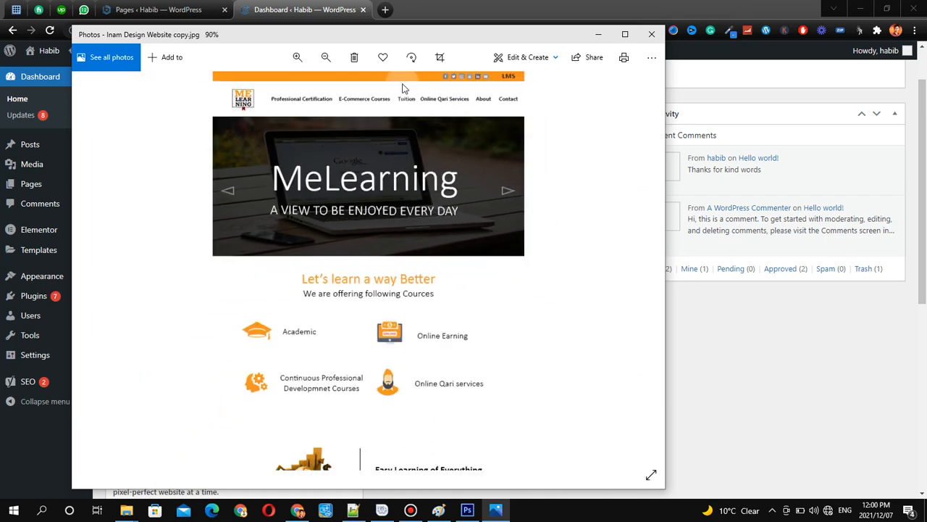
{"action": "scroll", "coordinate": [276, 123], "scroll_direction": "up", "scroll_amount": 3}
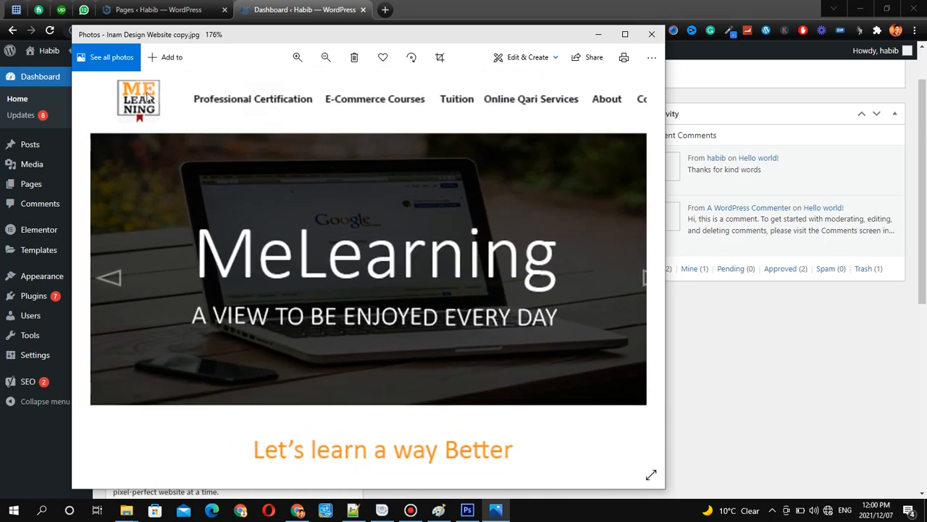
Step: Outline the mockup's orange top bar and its logo and menu row with red rectangles
{"action": "key", "text": "ctrl+shift+r"}
{"action": "mouse_move", "coordinate": [111, 78]}
{"action": "left_mouse_down"}
{"action": "mouse_move", "coordinate": [182, 95]}
{"action": "mouse_move", "coordinate": [551, 128]}
{"action": "mouse_move", "coordinate": [659, 125]}
{"action": "left_mouse_up"}
{"action": "key", "text": "ctrl+shift+r"}
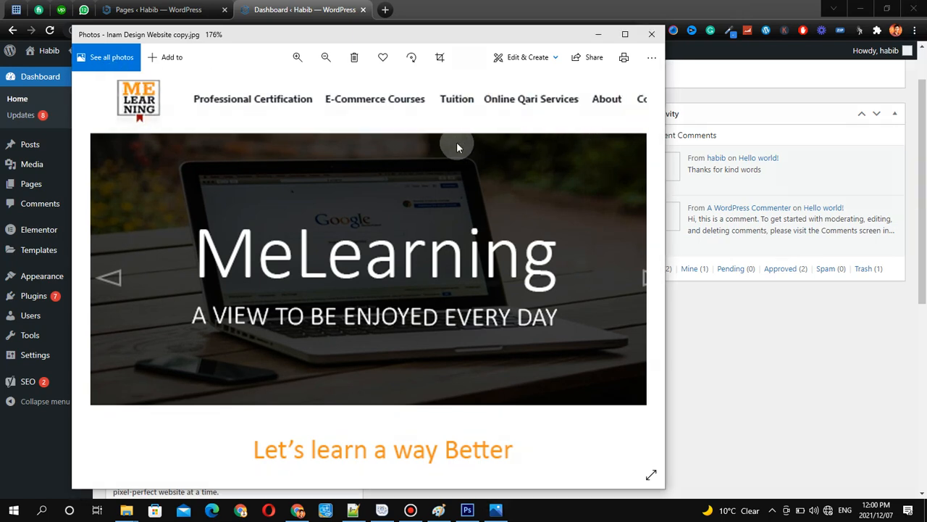
{"action": "scroll", "coordinate": [384, 132], "scroll_direction": "down", "scroll_amount": 2}
{"action": "scroll", "coordinate": [384, 132], "scroll_direction": "down", "scroll_amount": 1}
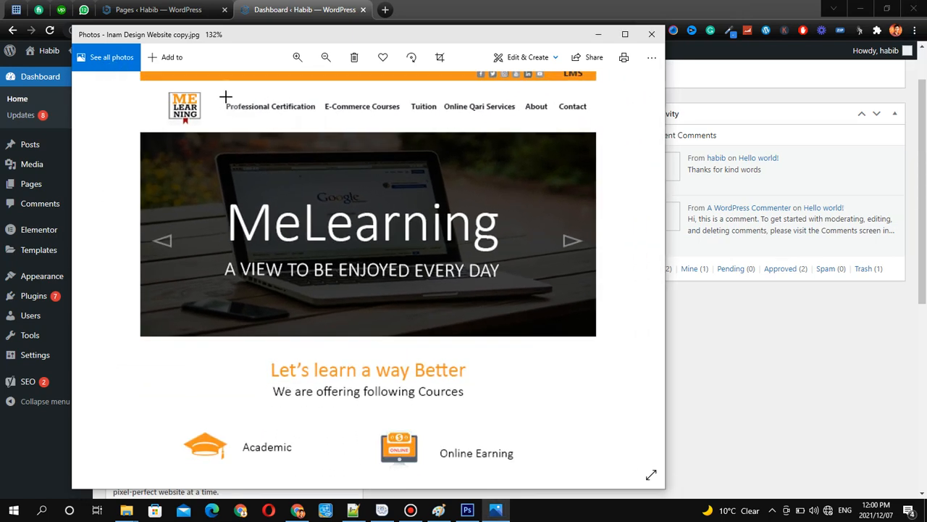
{"action": "key", "text": "ctrl+shift+r"}
{"action": "mouse_move", "coordinate": [144, 69]}
{"action": "left_mouse_down"}
{"action": "mouse_move", "coordinate": [299, 81]}
{"action": "mouse_move", "coordinate": [604, 78]}
{"action": "left_mouse_up"}
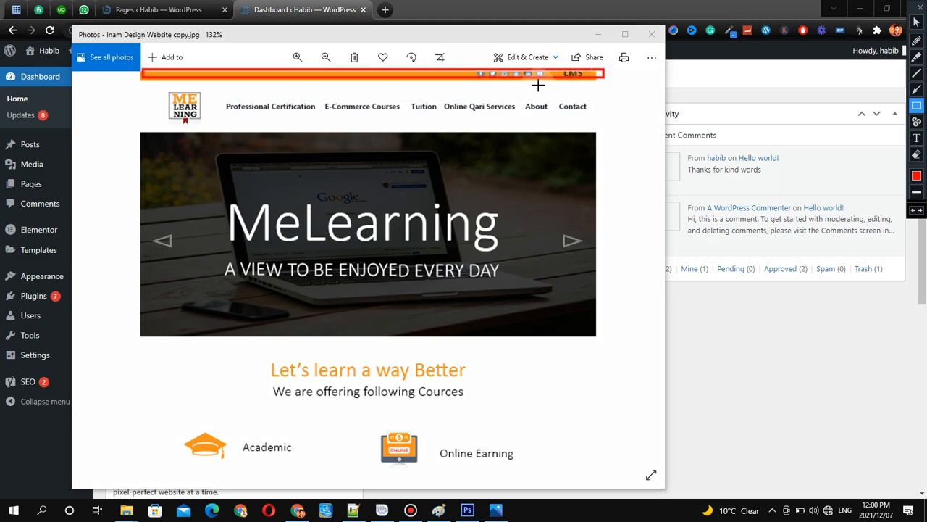
{"action": "mouse_move", "coordinate": [143, 80]}
{"action": "left_mouse_down"}
{"action": "mouse_move", "coordinate": [279, 115]}
{"action": "mouse_move", "coordinate": [597, 132]}
{"action": "left_mouse_up"}
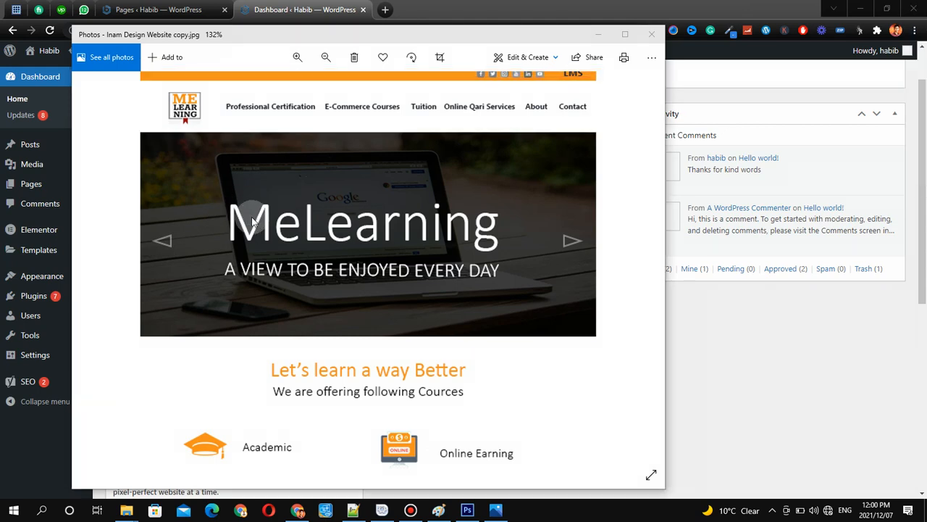
Step: Outline the mockup's content from the banner down to the guarantee badges with a red rectangle
{"action": "scroll", "coordinate": [246, 203], "scroll_direction": "down", "scroll_amount": 5}
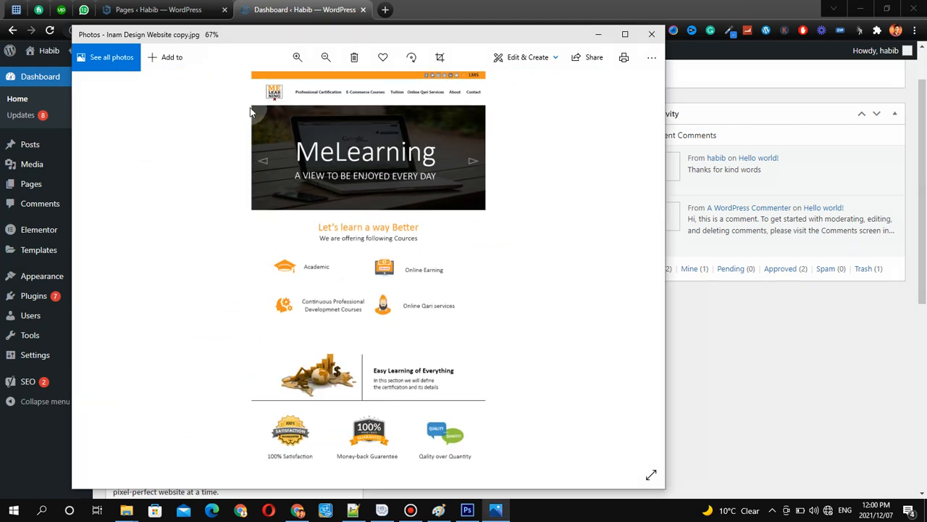
{"action": "key", "text": "ctrl+shift+p"}
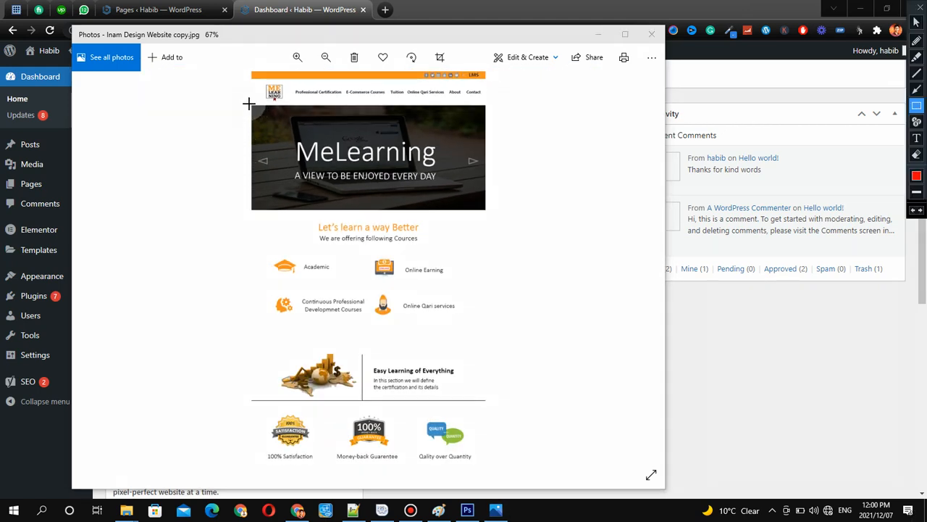
{"action": "mouse_move", "coordinate": [248, 104]}
{"action": "left_mouse_down"}
{"action": "mouse_move", "coordinate": [286, 153]}
{"action": "mouse_move", "coordinate": [392, 242]}
{"action": "mouse_move", "coordinate": [463, 352]}
{"action": "mouse_move", "coordinate": [486, 473]}
{"action": "left_mouse_up"}
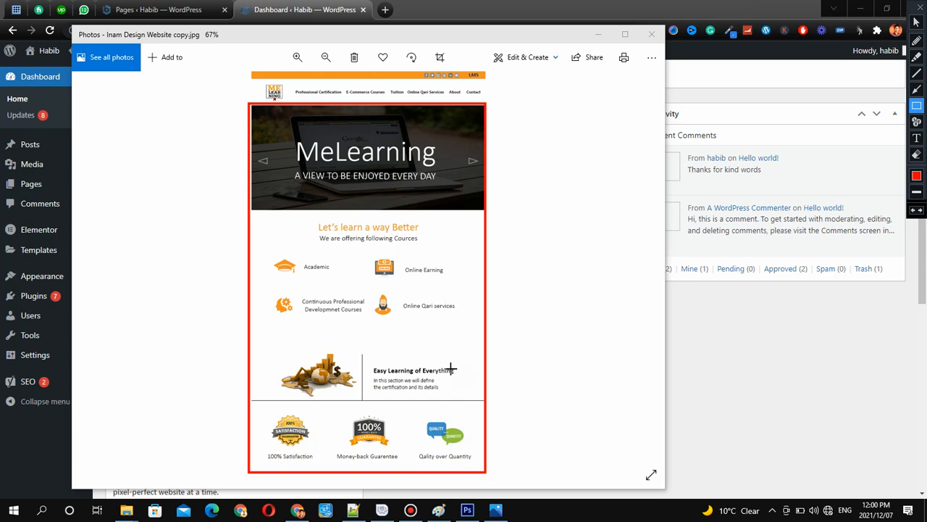
Step: Show the whole mockup and outline its body, footer and header with separate red rectangles
{"action": "scroll", "coordinate": [406, 326], "scroll_direction": "down", "scroll_amount": 3}
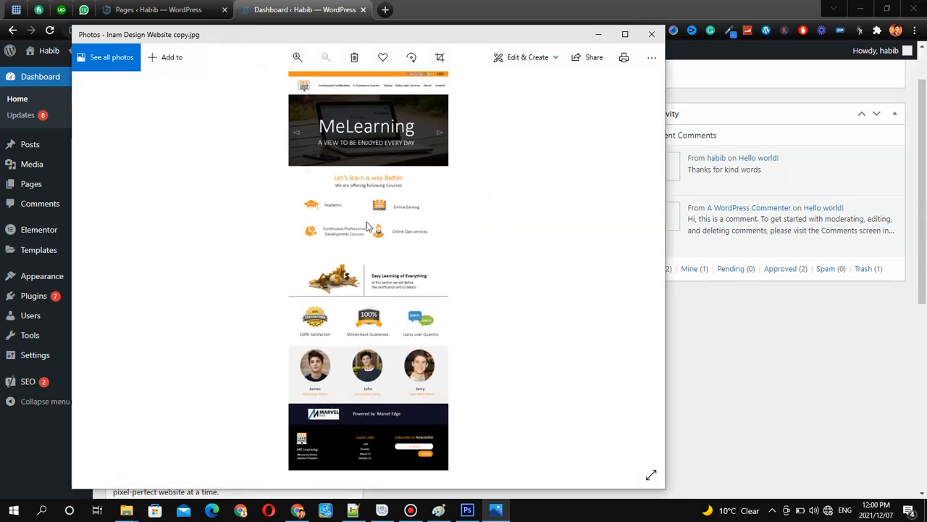
{"action": "key", "text": "ctrl+shift+r"}
{"action": "mouse_move", "coordinate": [289, 93]}
{"action": "left_mouse_down"}
{"action": "mouse_move", "coordinate": [338, 142]}
{"action": "mouse_move", "coordinate": [432, 355]}
{"action": "mouse_move", "coordinate": [448, 427]}
{"action": "left_mouse_up"}
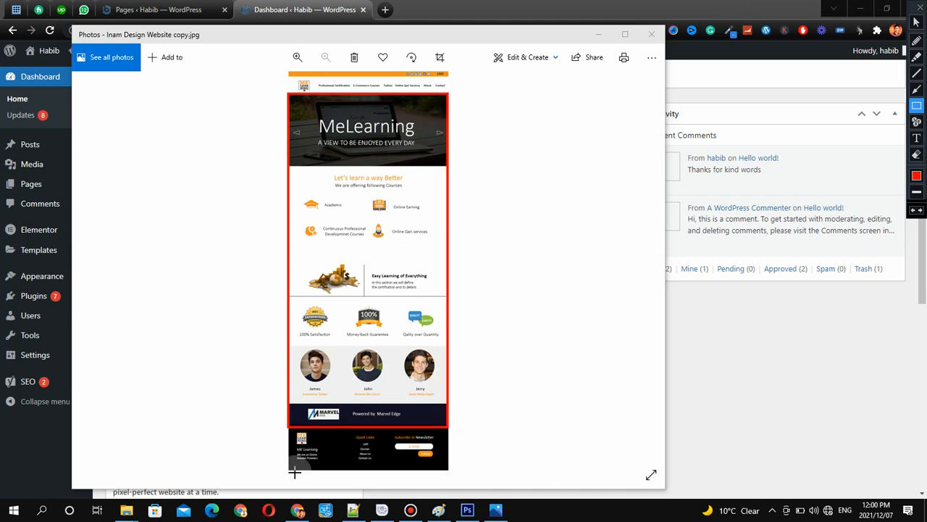
{"action": "mouse_move", "coordinate": [284, 426]}
{"action": "left_mouse_down"}
{"action": "mouse_move", "coordinate": [379, 470]}
{"action": "mouse_move", "coordinate": [451, 472]}
{"action": "left_mouse_up"}
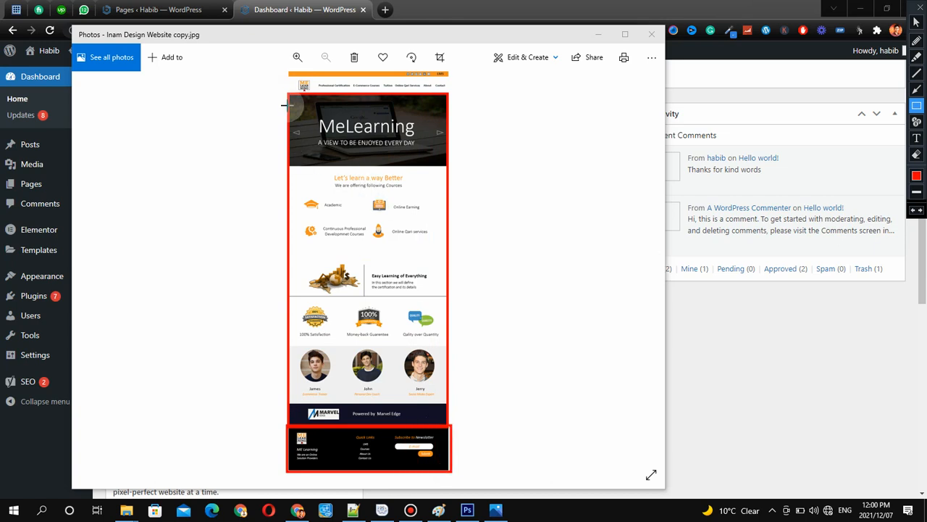
{"action": "left_click_drag", "start_coordinate": [286, 92], "coordinate": [447, 70]}
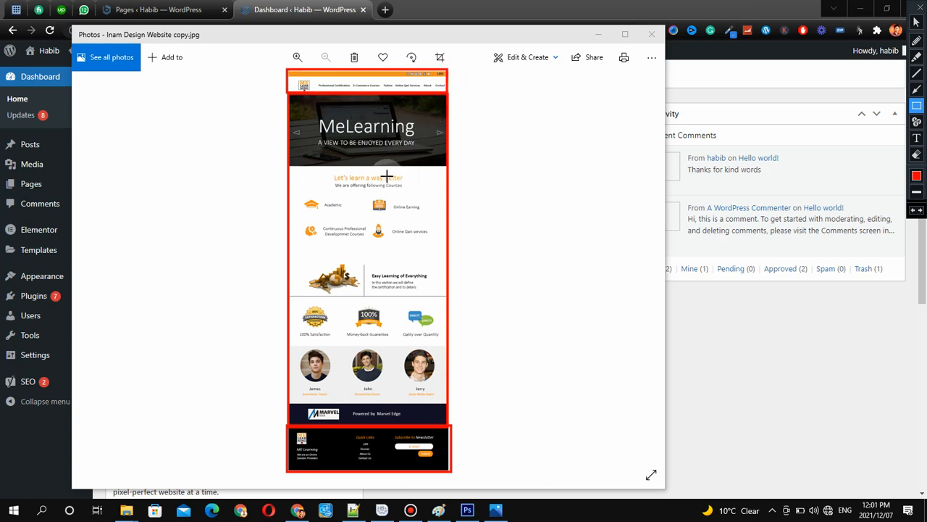
Step: Draw twelve red arrows from around the mockup to the banner, courses, learning, guarantee and team sections of its body
{"action": "left_click", "coordinate": [914, 89]}
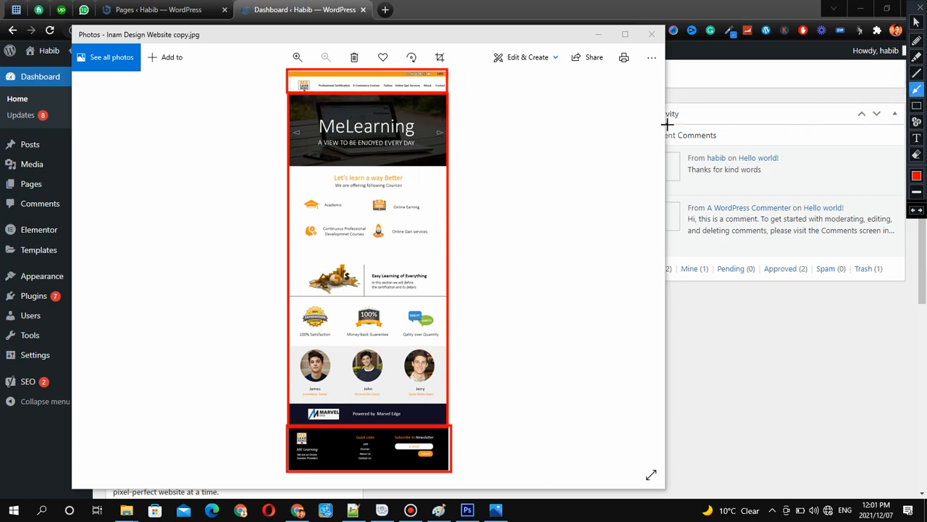
{"action": "mouse_move", "coordinate": [672, 120]}
{"action": "left_mouse_down"}
{"action": "mouse_move", "coordinate": [446, 190]}
{"action": "mouse_move", "coordinate": [441, 182]}
{"action": "left_mouse_up"}
{"action": "mouse_move", "coordinate": [696, 286]}
{"action": "left_mouse_down"}
{"action": "mouse_move", "coordinate": [474, 254]}
{"action": "mouse_move", "coordinate": [484, 242]}
{"action": "mouse_move", "coordinate": [429, 233]}
{"action": "left_mouse_up"}
{"action": "left_click_drag", "start_coordinate": [66, 226], "coordinate": [298, 222]}
{"action": "mouse_move", "coordinate": [36, 355]}
{"action": "left_mouse_down"}
{"action": "mouse_move", "coordinate": [268, 302]}
{"action": "mouse_move", "coordinate": [308, 274]}
{"action": "left_mouse_up"}
{"action": "left_click_drag", "start_coordinate": [104, 123], "coordinate": [308, 188]}
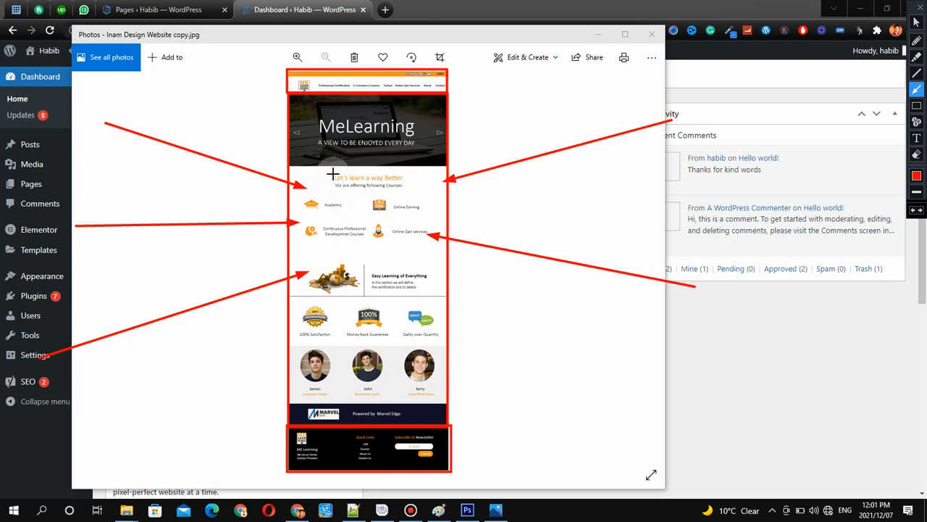
{"action": "left_click_drag", "start_coordinate": [353, 62], "coordinate": [372, 158]}
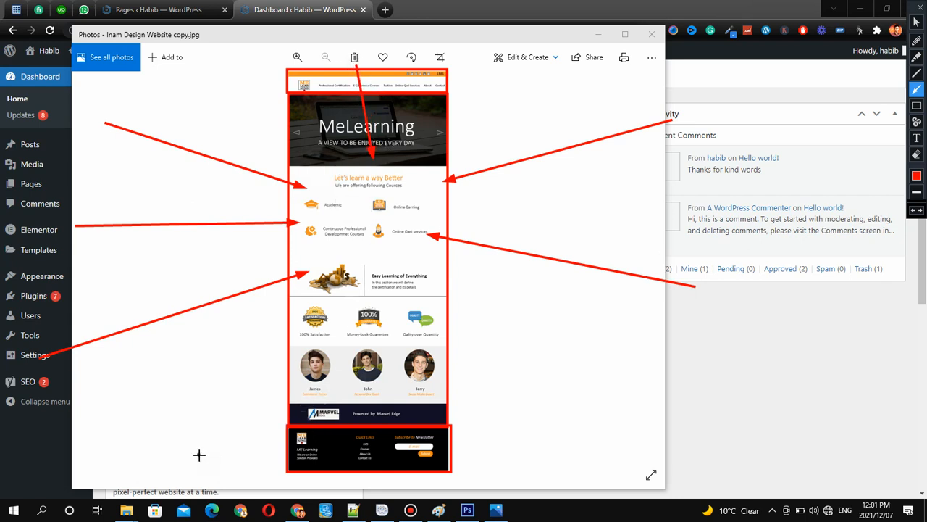
{"action": "left_click_drag", "start_coordinate": [199, 454], "coordinate": [318, 387]}
{"action": "left_click_drag", "start_coordinate": [573, 419], "coordinate": [399, 381]}
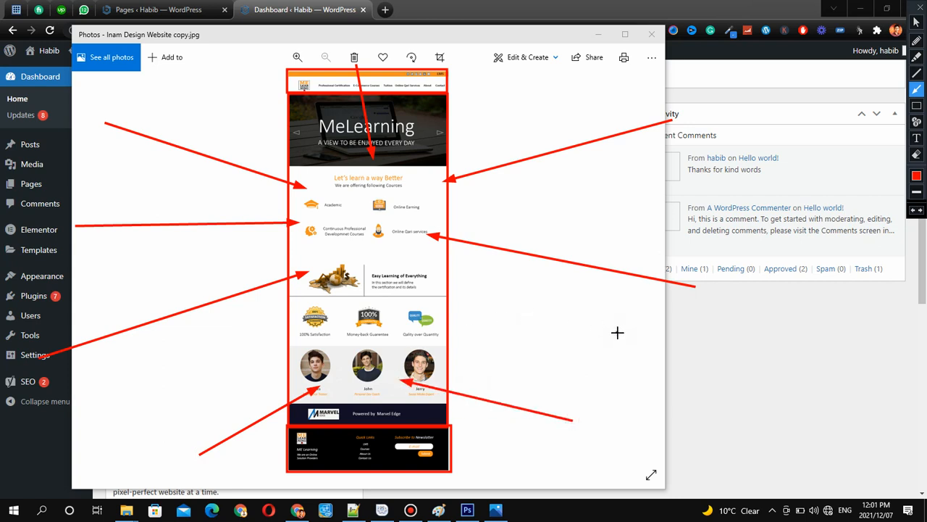
{"action": "left_click_drag", "start_coordinate": [619, 330], "coordinate": [392, 328]}
{"action": "left_click_drag", "start_coordinate": [172, 379], "coordinate": [372, 315]}
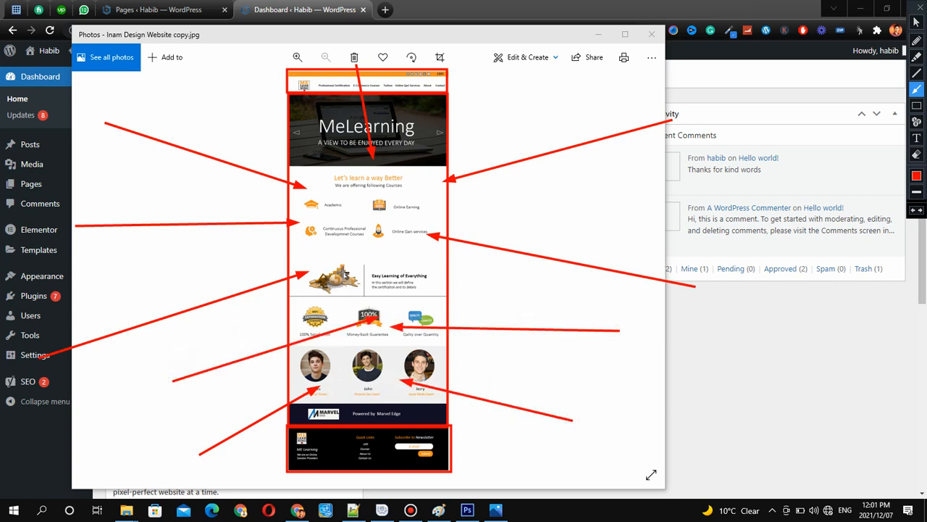
{"action": "mouse_move", "coordinate": [494, 73]}
{"action": "left_mouse_down"}
{"action": "mouse_move", "coordinate": [429, 153]}
{"action": "mouse_move", "coordinate": [366, 199]}
{"action": "left_mouse_up"}
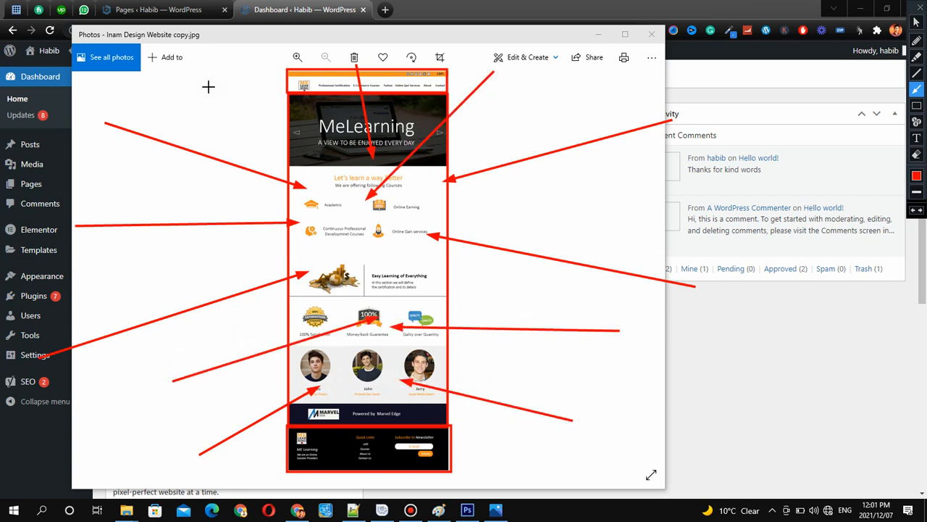
{"action": "left_click_drag", "start_coordinate": [220, 89], "coordinate": [340, 193]}
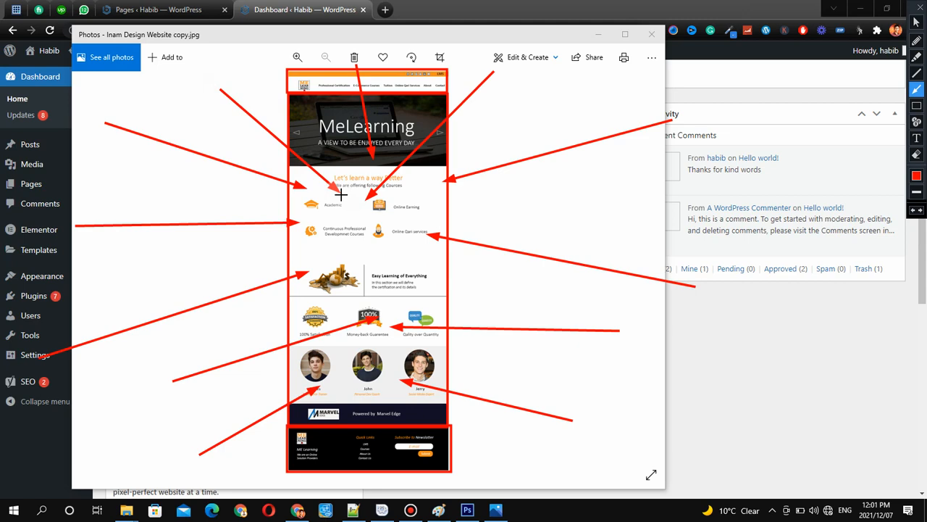
Step: Clear all annotations from the mockup, switch to Chrome and open the WordPress site's front page in a new tab
{"action": "key", "text": "Escape"}
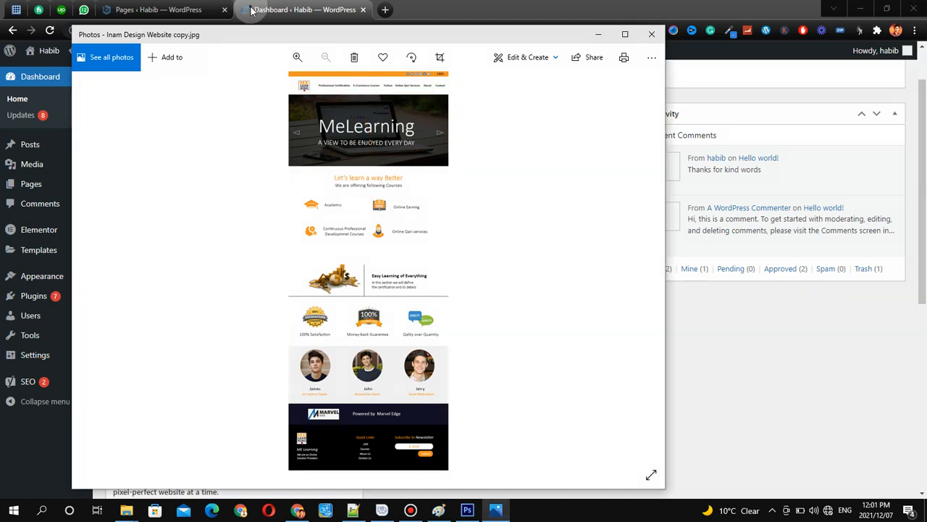
{"action": "left_click", "coordinate": [251, 11]}
{"action": "mouse_move", "coordinate": [54, 53]}
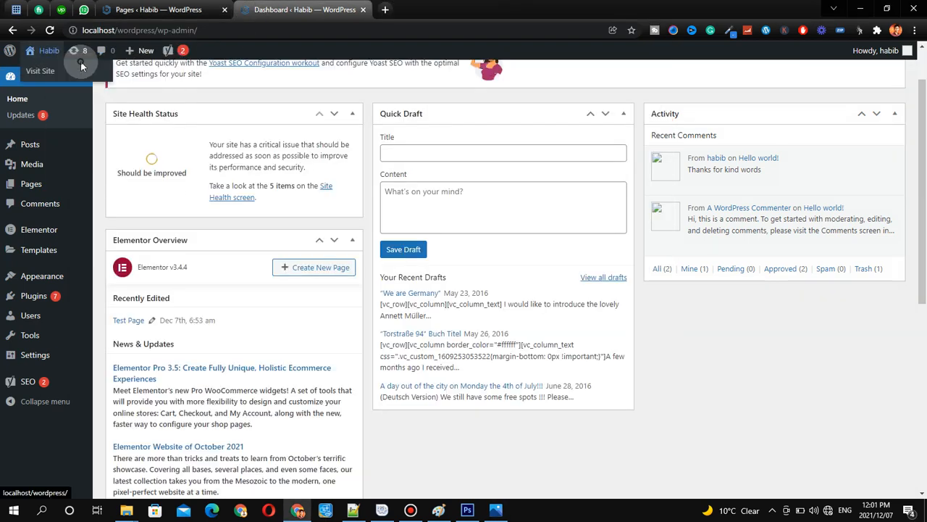
{"action": "middle_click", "coordinate": [80, 64]}
{"action": "left_click", "coordinate": [408, 10]}
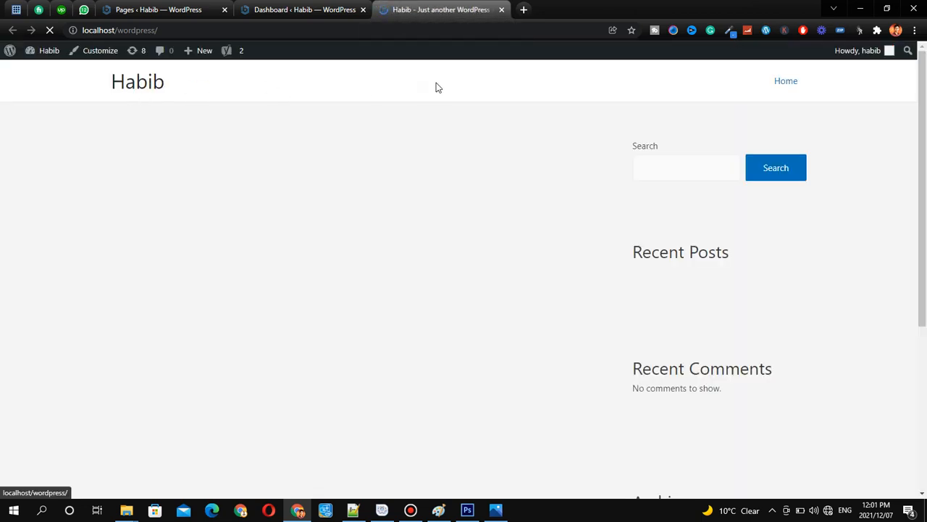
Step: Draw red arrows to the site's copyright footer and the empty content area above it, and clear them
{"action": "scroll", "coordinate": [424, 297], "scroll_direction": "down", "scroll_amount": 4}
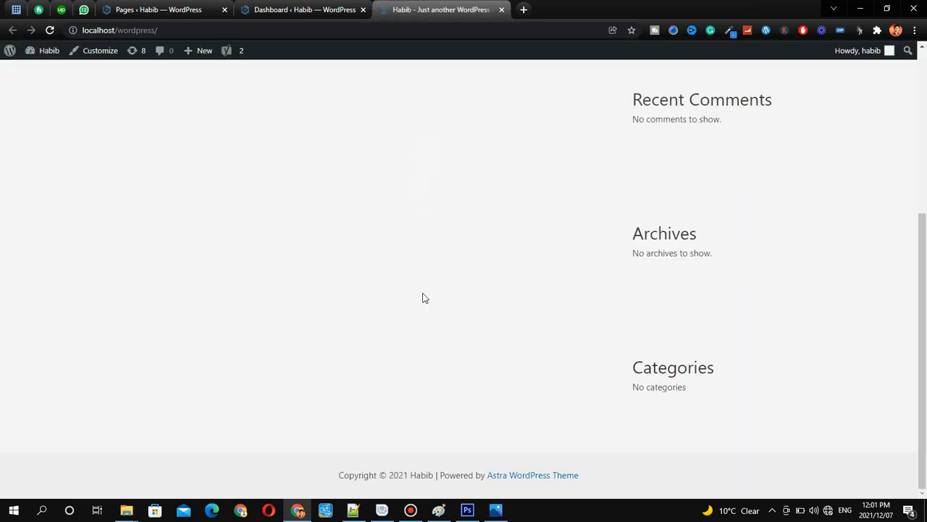
{"action": "key", "text": "ctrl+shift+1"}
{"action": "mouse_move", "coordinate": [213, 441]}
{"action": "left_mouse_down"}
{"action": "mouse_move", "coordinate": [565, 484]}
{"action": "mouse_move", "coordinate": [347, 457]}
{"action": "left_mouse_up"}
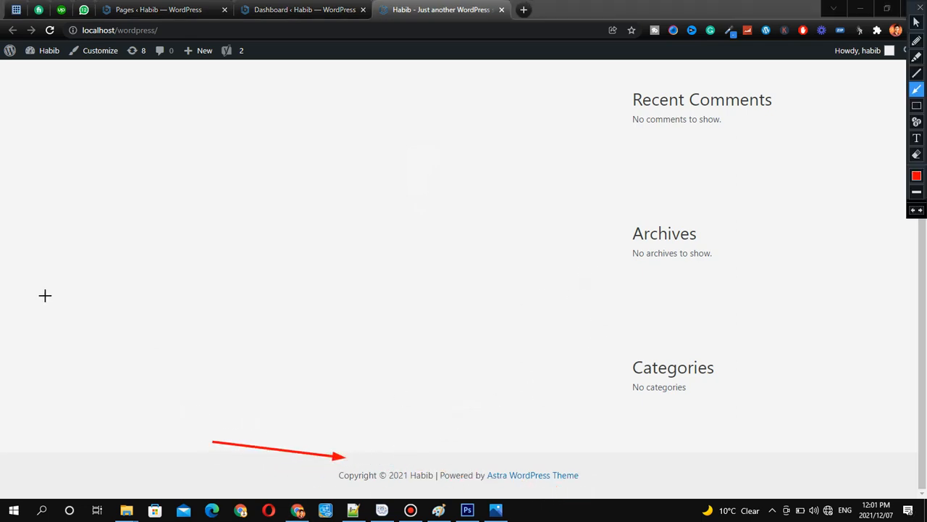
{"action": "left_click_drag", "start_coordinate": [44, 295], "coordinate": [378, 220]}
{"action": "key", "text": "ctrl+shift+1"}
Step: Look over the site's front page from its header through the sidebar widgets to the footer
{"action": "scroll", "coordinate": [435, 211], "scroll_direction": "up", "scroll_amount": 4}
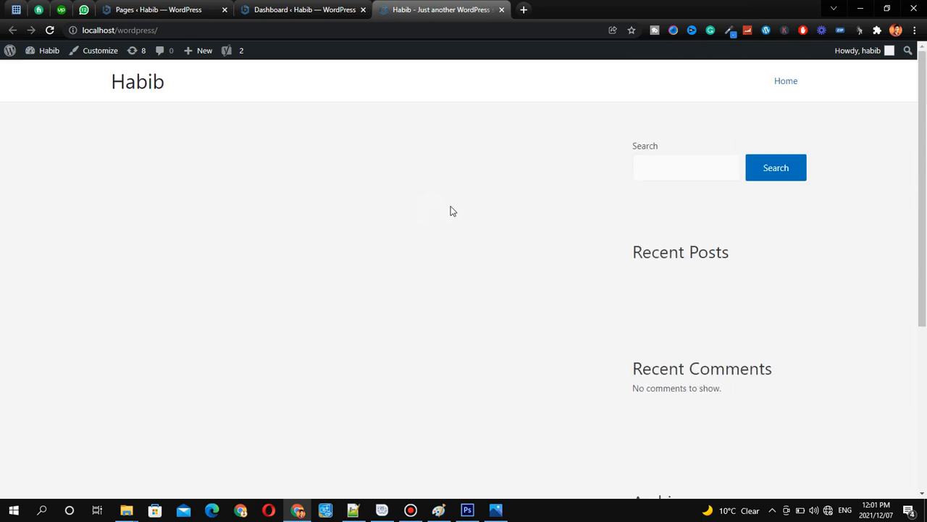
{"action": "left_click", "coordinate": [645, 146]}
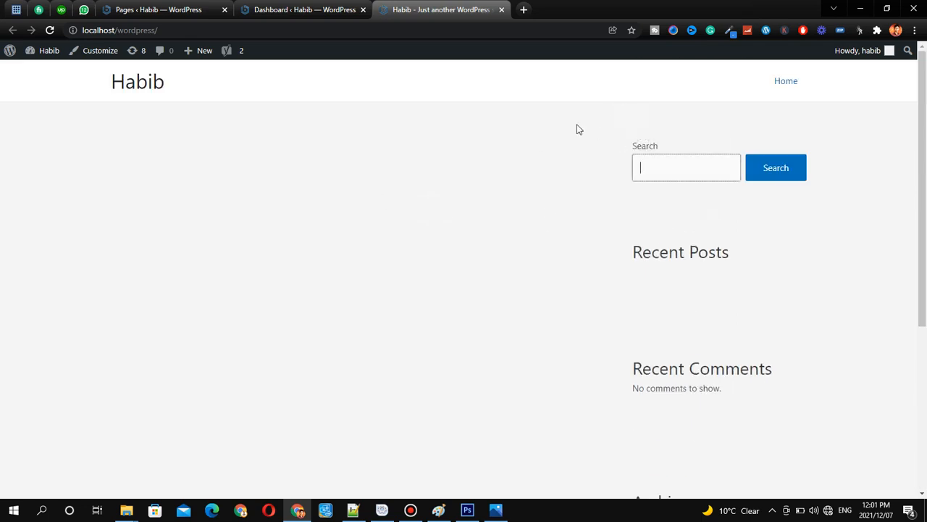
{"action": "left_click", "coordinate": [577, 125]}
{"action": "scroll", "coordinate": [579, 129], "scroll_direction": "down", "scroll_amount": 1}
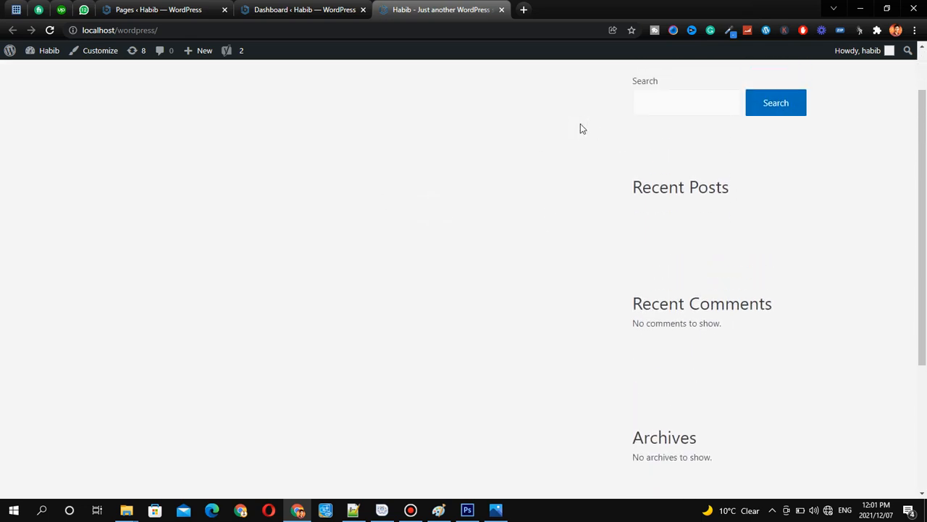
{"action": "scroll", "coordinate": [580, 128], "scroll_direction": "up", "scroll_amount": 1}
{"action": "scroll", "coordinate": [583, 130], "scroll_direction": "down", "scroll_amount": 4}
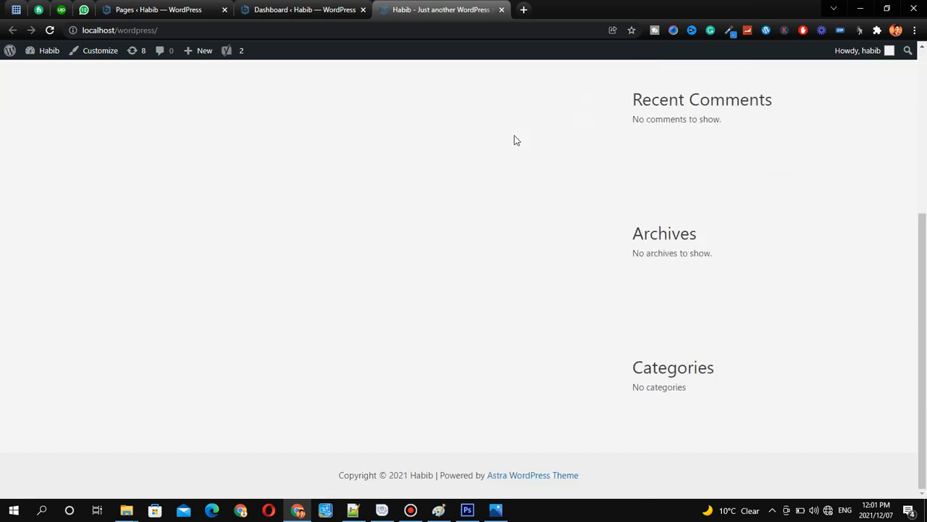
{"action": "scroll", "coordinate": [515, 141], "scroll_direction": "up", "scroll_amount": 4}
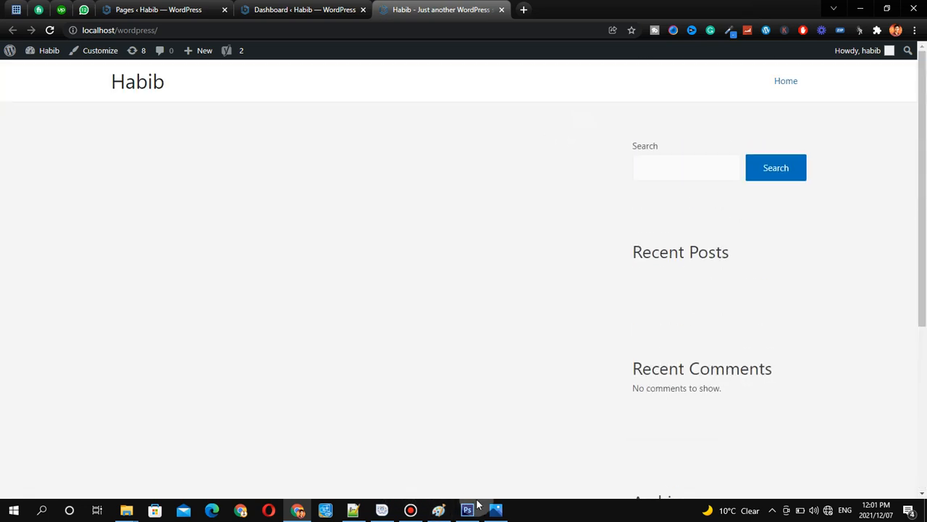
Step: Switch to Photos and examine the mockup's header, banner, course list, learning section and guarantee badges up close
{"action": "left_click", "coordinate": [496, 510]}
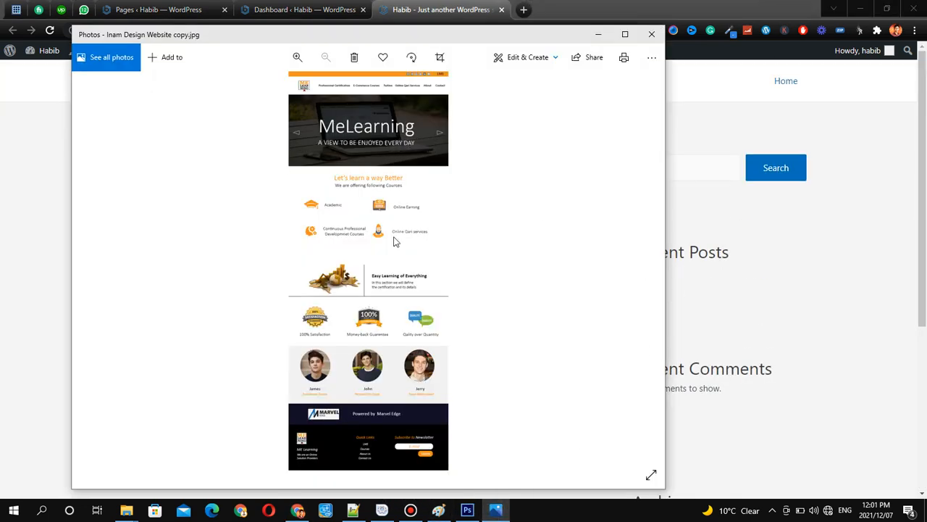
{"action": "scroll", "coordinate": [403, 116], "scroll_direction": "up", "scroll_amount": 1}
{"action": "scroll", "coordinate": [403, 116], "scroll_direction": "up", "scroll_amount": 1}
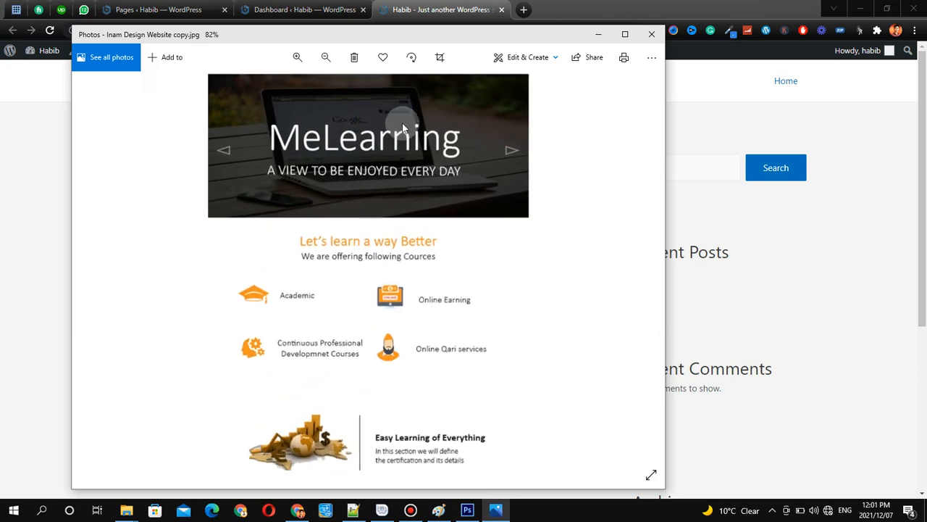
{"action": "scroll", "coordinate": [403, 122], "scroll_direction": "down", "scroll_amount": 1}
{"action": "scroll", "coordinate": [402, 121], "scroll_direction": "up", "scroll_amount": 2}
{"action": "scroll", "coordinate": [482, 120], "scroll_direction": "down", "scroll_amount": 2}
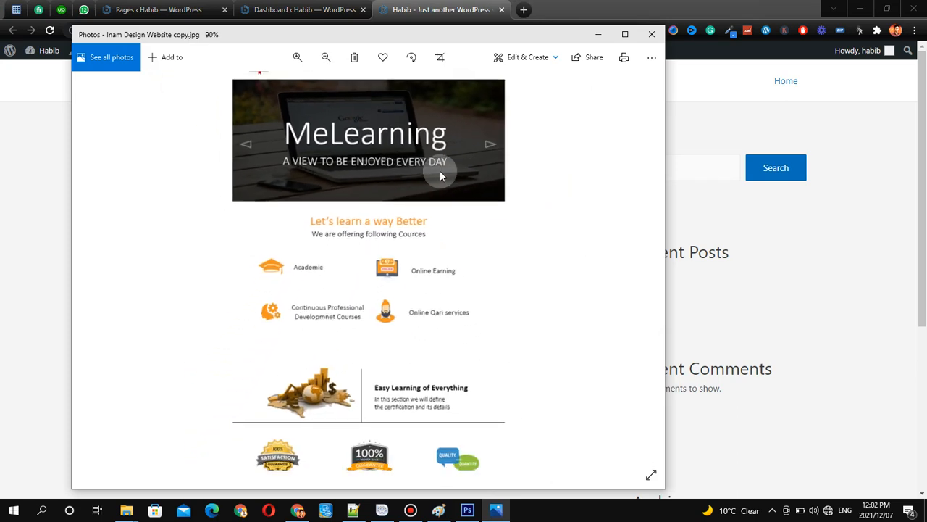
{"action": "scroll", "coordinate": [439, 171], "scroll_direction": "up", "scroll_amount": 2}
{"action": "scroll", "coordinate": [480, 192], "scroll_direction": "up", "scroll_amount": 2}
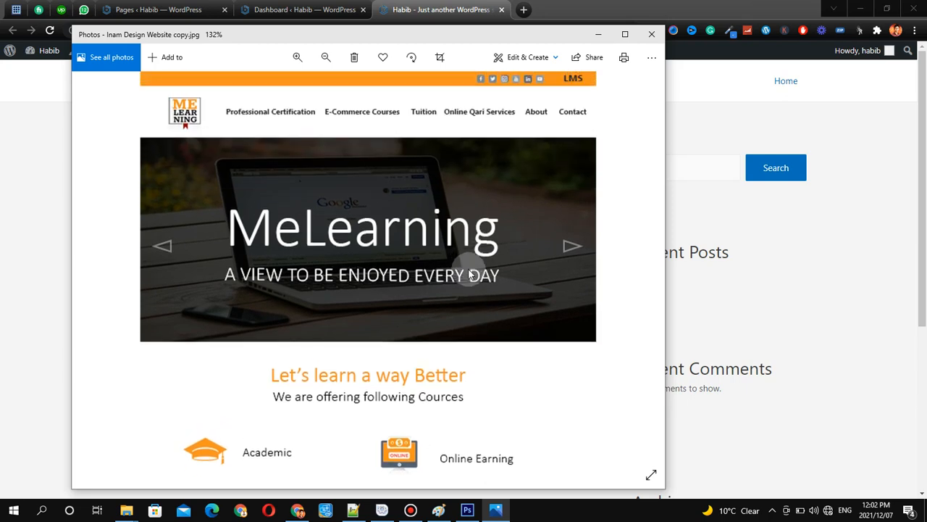
{"action": "scroll", "coordinate": [479, 194], "scroll_direction": "down", "scroll_amount": 3}
{"action": "scroll", "coordinate": [478, 197], "scroll_direction": "up", "scroll_amount": 1}
{"action": "scroll", "coordinate": [478, 196], "scroll_direction": "down", "scroll_amount": 1}
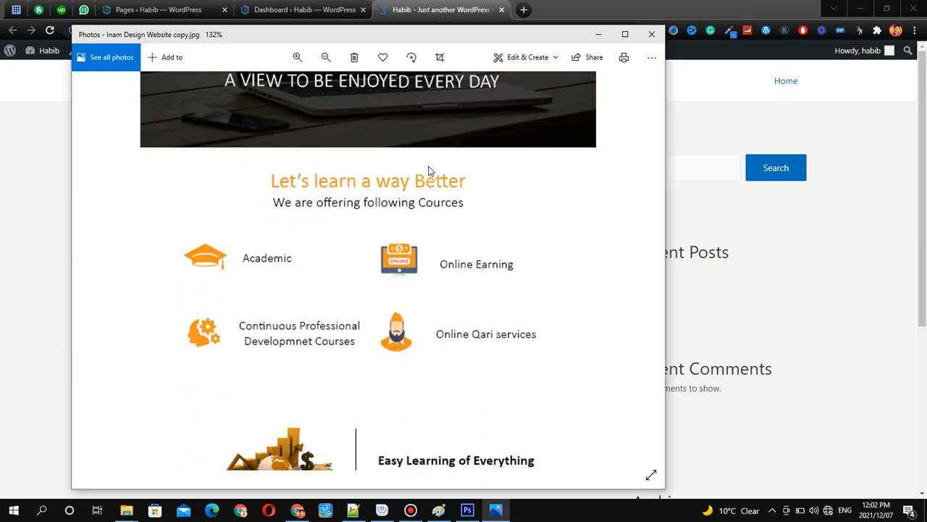
{"action": "scroll", "coordinate": [426, 167], "scroll_direction": "down", "scroll_amount": 5}
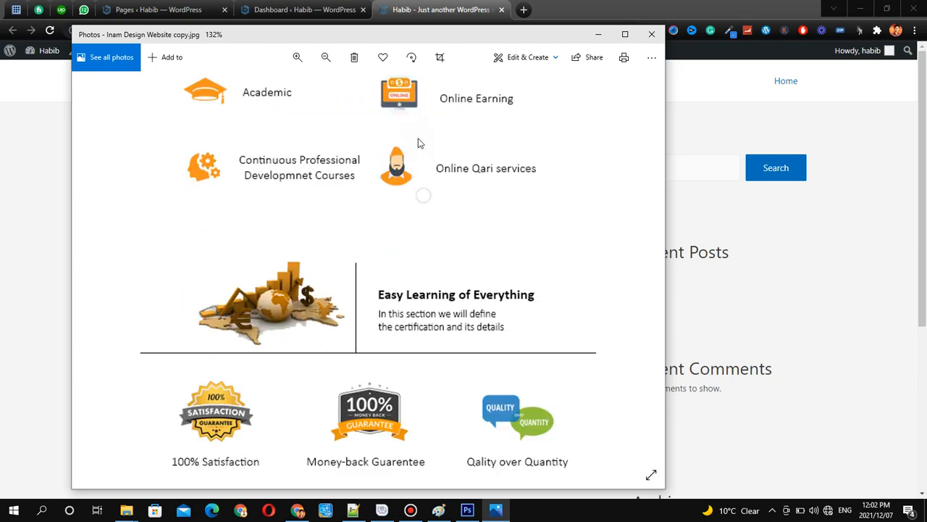
Step: Return to the WordPress dashboard in Chrome, open the list of all pages and close the duplicate Pages tab
{"action": "left_click", "coordinate": [703, 126]}
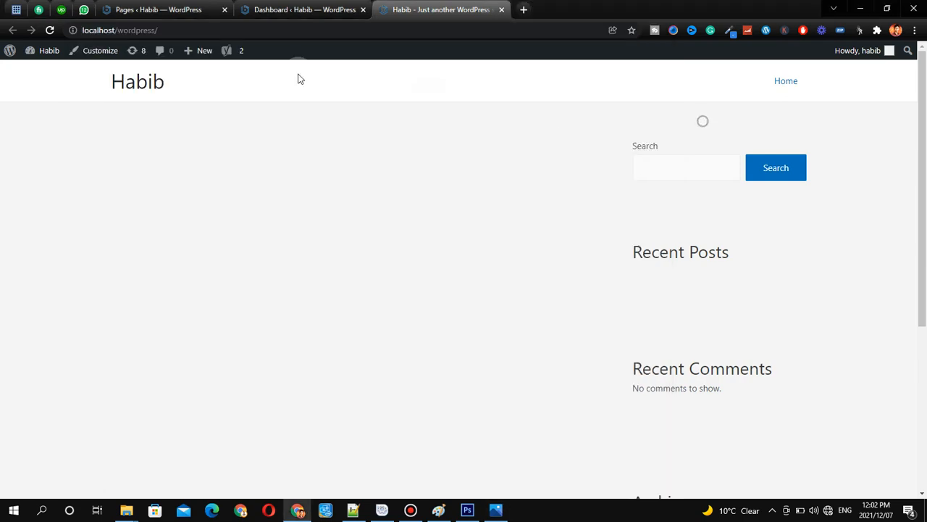
{"action": "left_click", "coordinate": [270, 6]}
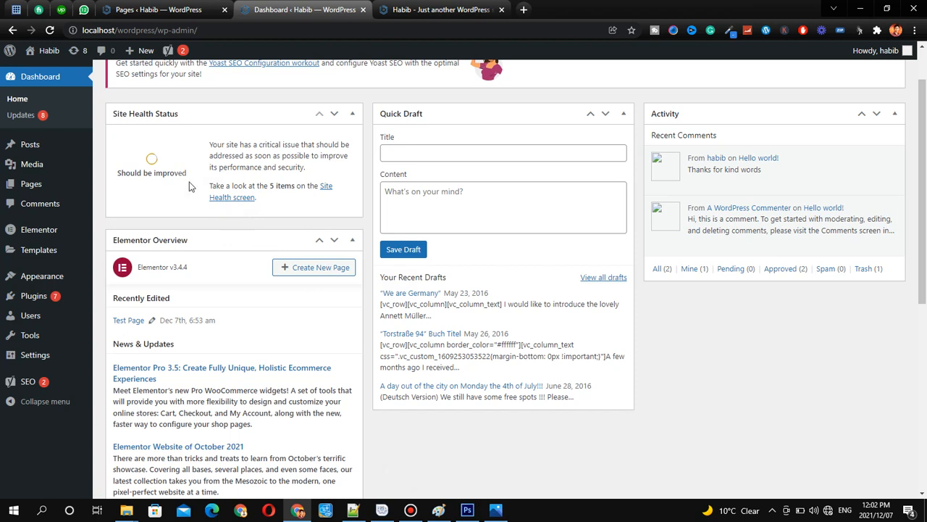
{"action": "left_click", "coordinate": [397, 7]}
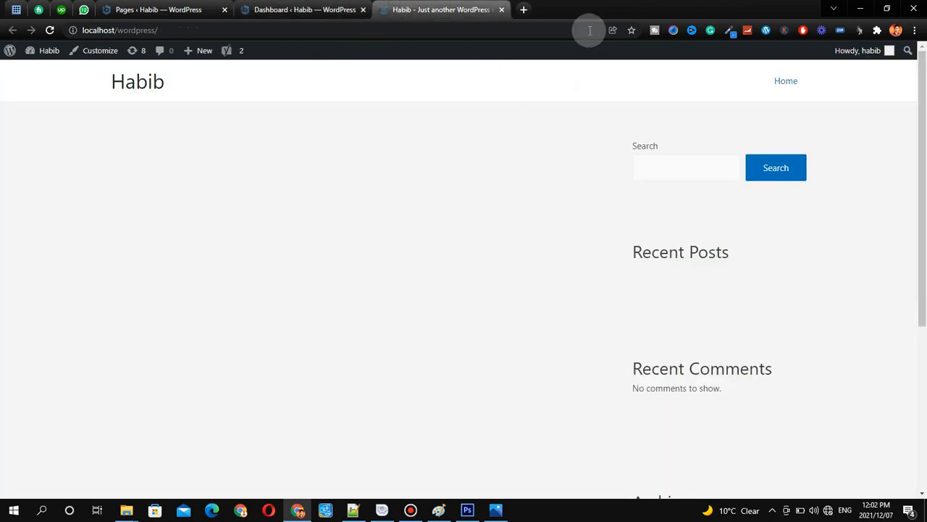
{"action": "left_click", "coordinate": [326, 8]}
{"action": "left_click", "coordinate": [35, 192]}
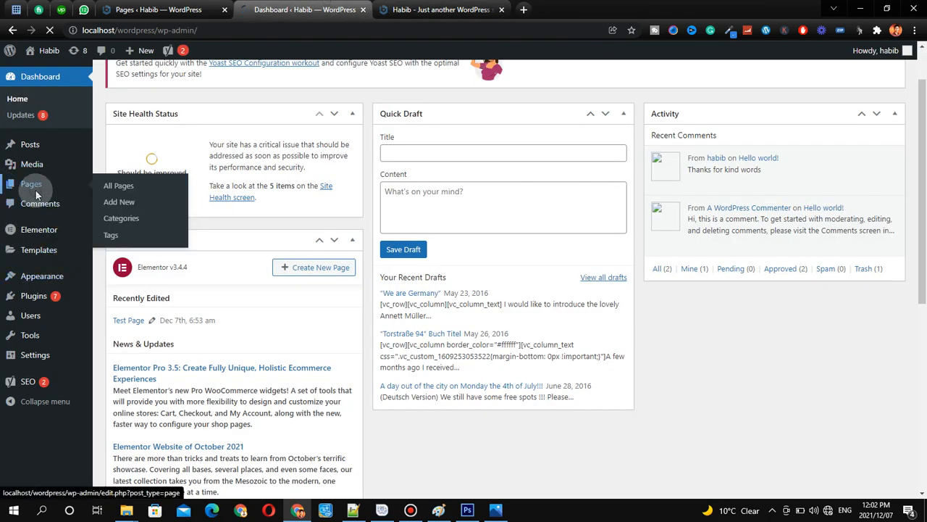
{"action": "left_click", "coordinate": [226, 10]}
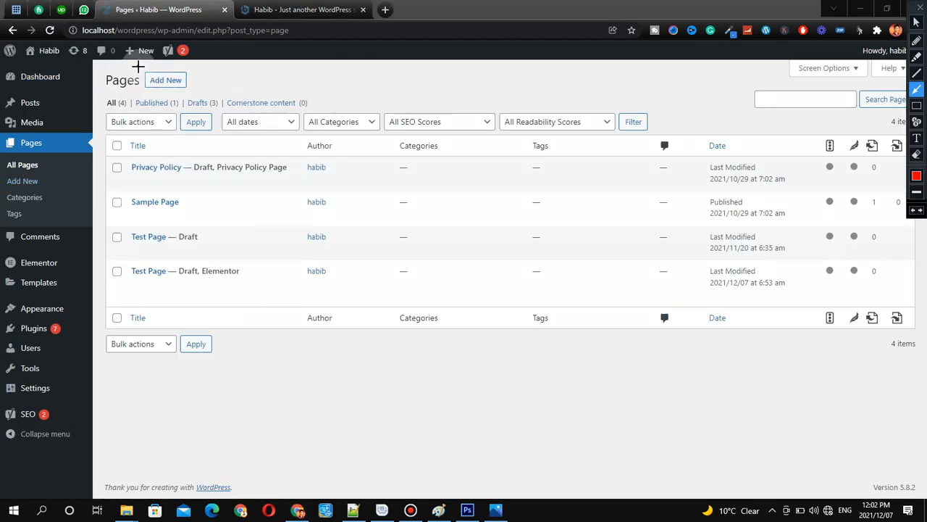
Step: Draw three red arrows to the Add New option beside the Pages heading and clear them
{"action": "left_click_drag", "start_coordinate": [135, 67], "coordinate": [153, 76]}
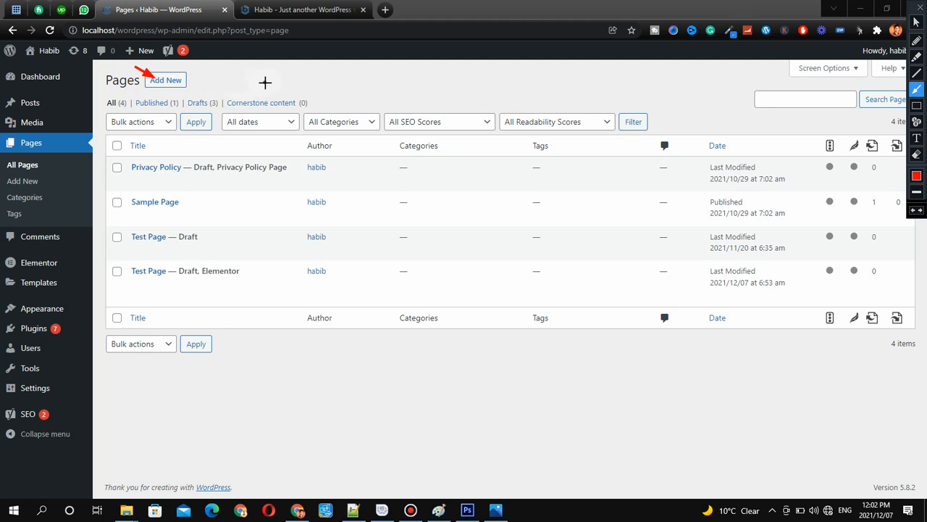
{"action": "left_click_drag", "start_coordinate": [265, 83], "coordinate": [200, 81]}
{"action": "left_click_drag", "start_coordinate": [169, 136], "coordinate": [171, 87]}
{"action": "key", "text": "Escape"}
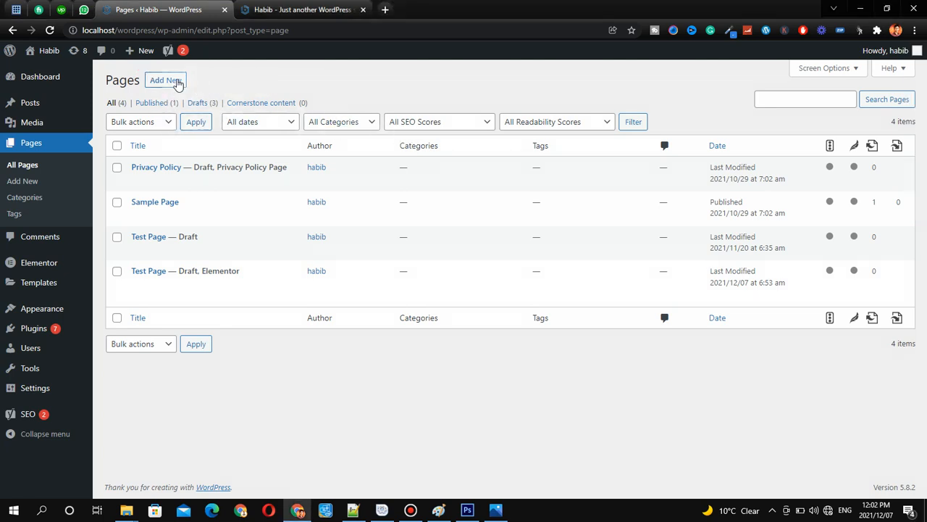
Step: Draw five red arrows to the Cornerstone content filter above the page list, replace them with one long arrow, and clear it
{"action": "key", "text": "ctrl+alt+g"}
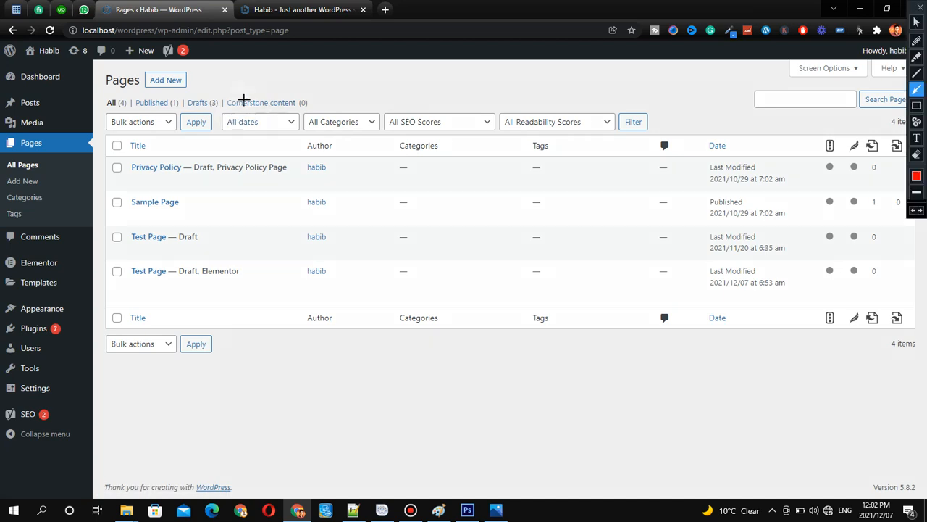
{"action": "left_click_drag", "start_coordinate": [223, 90], "coordinate": [243, 98]}
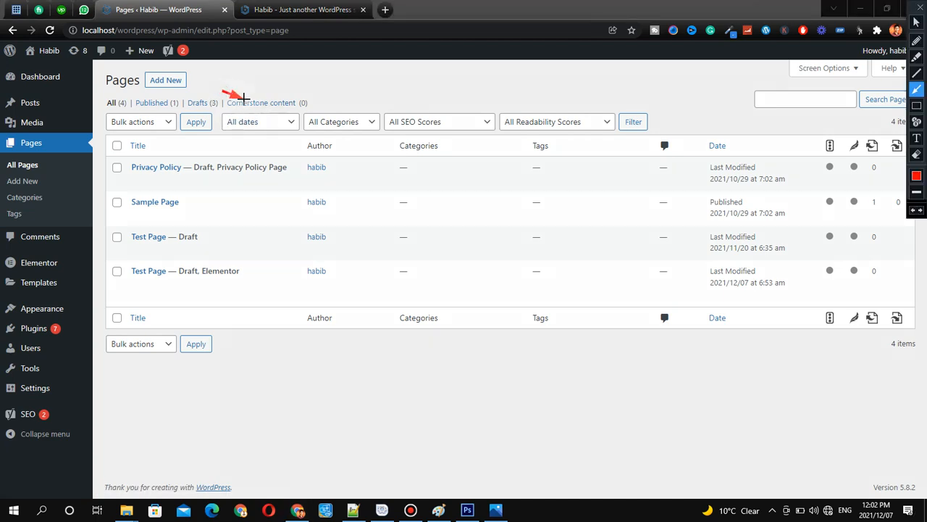
{"action": "left_click_drag", "start_coordinate": [427, 103], "coordinate": [301, 104]}
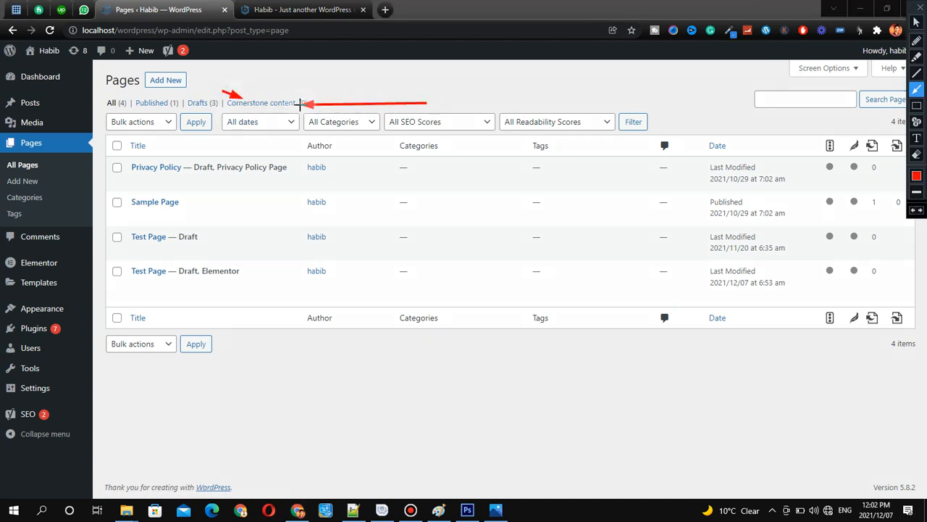
{"action": "left_click_drag", "start_coordinate": [302, 255], "coordinate": [274, 108]}
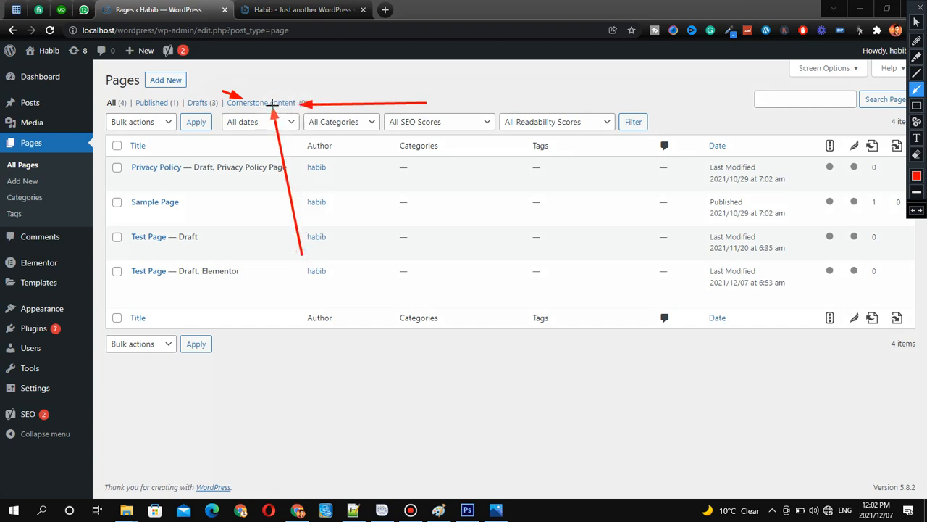
{"action": "mouse_move", "coordinate": [412, 43]}
{"action": "left_mouse_down"}
{"action": "mouse_move", "coordinate": [262, 81]}
{"action": "mouse_move", "coordinate": [276, 92]}
{"action": "left_mouse_up"}
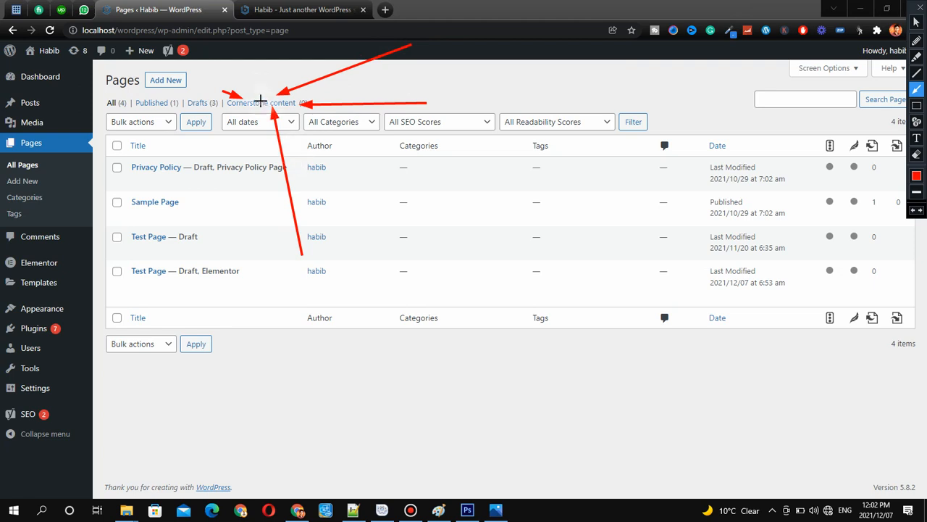
{"action": "left_click_drag", "start_coordinate": [238, 52], "coordinate": [268, 95]}
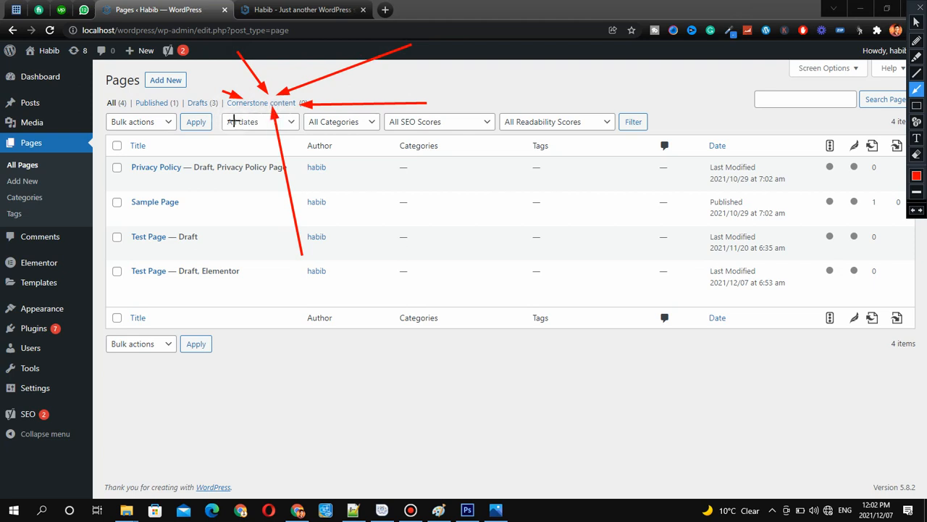
{"action": "key", "text": "Delete"}
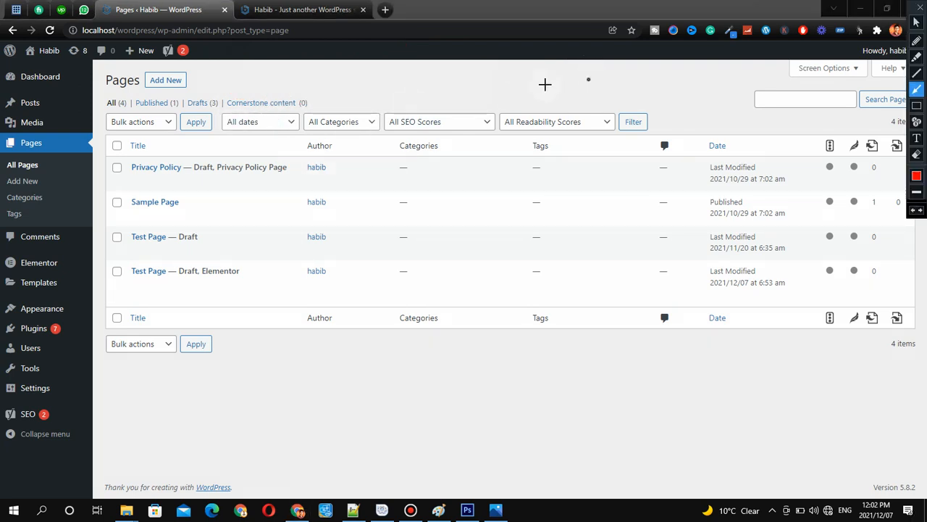
{"action": "left_click_drag", "start_coordinate": [594, 77], "coordinate": [304, 102]}
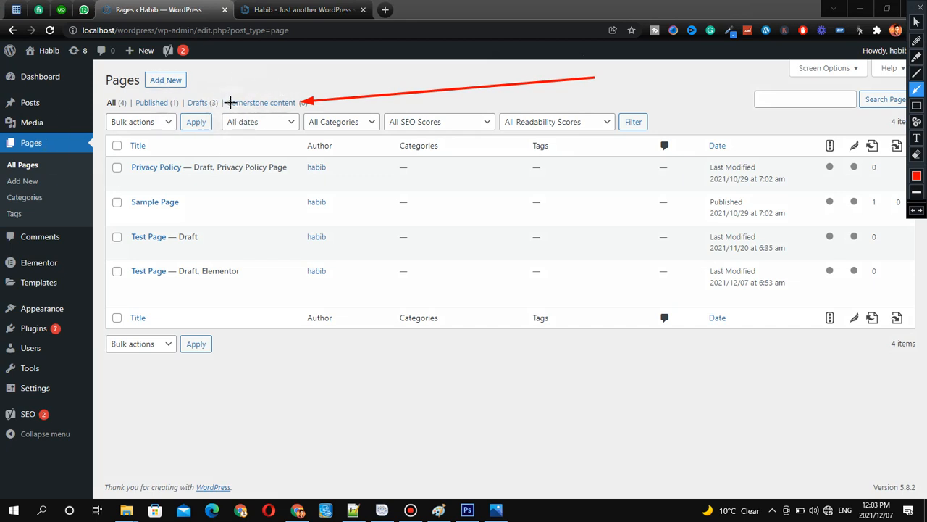
{"action": "key", "text": "Escape"}
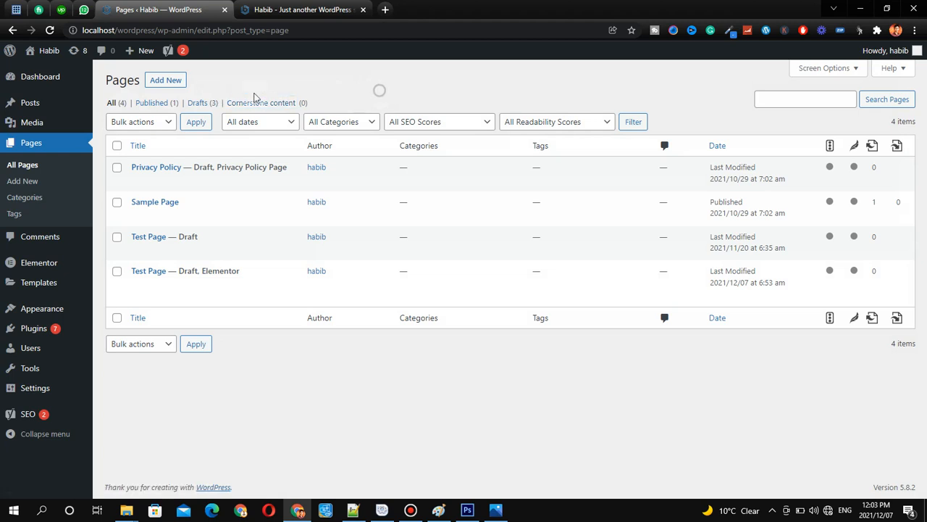
Step: Open the editor for a new page in its own browser tab beside the Pages tab and view its Yoast SEO section
{"action": "right_click", "coordinate": [182, 80]}
{"action": "left_click", "coordinate": [224, 87]}
{"action": "left_click_drag", "start_coordinate": [409, 11], "coordinate": [292, 5]}
{"action": "left_click", "coordinate": [190, 9]}
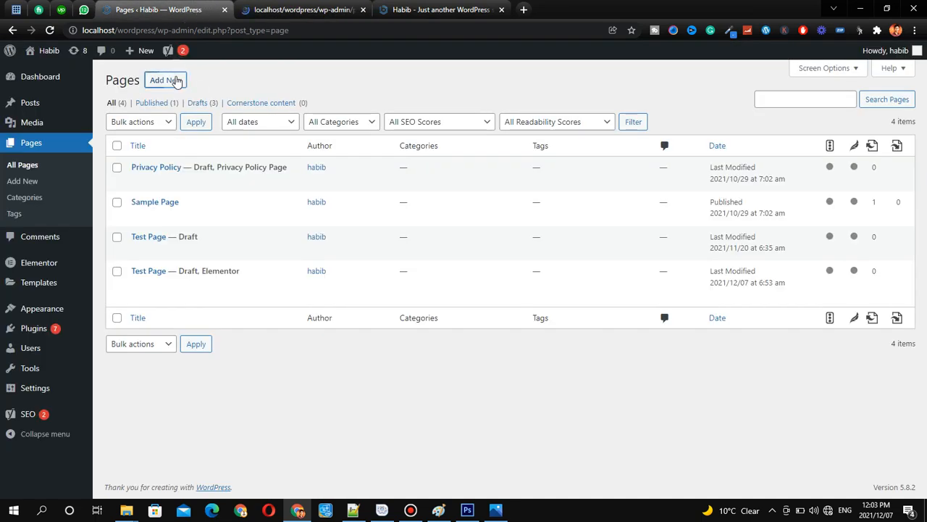
{"action": "left_click", "coordinate": [264, 10]}
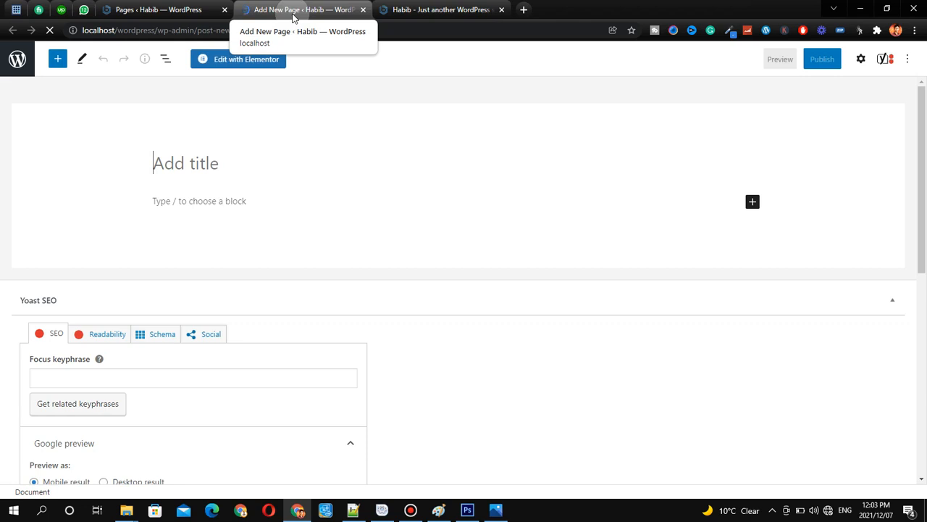
{"action": "scroll", "coordinate": [238, 176], "scroll_direction": "down", "scroll_amount": 2}
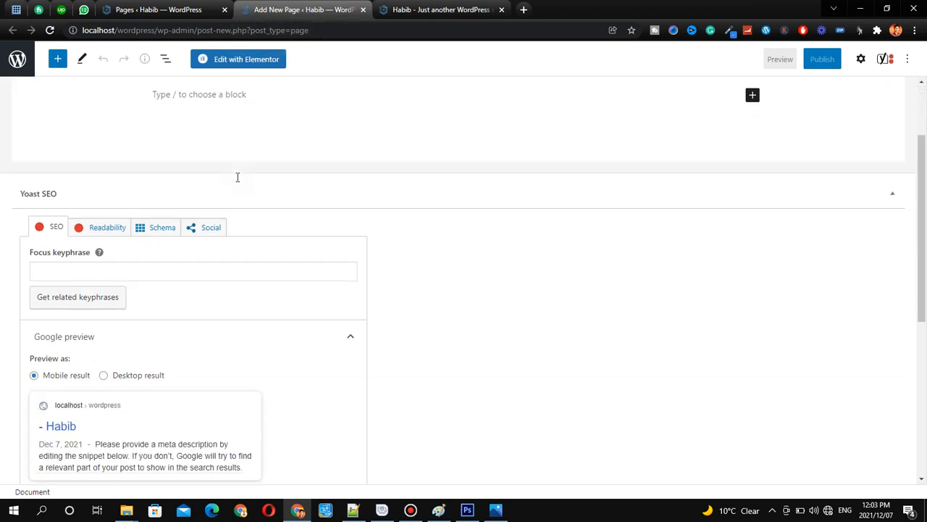
Step: Title the new page "Home Test" and look through its Yoast SEO section
{"action": "scroll", "coordinate": [236, 177], "scroll_direction": "up", "scroll_amount": 2}
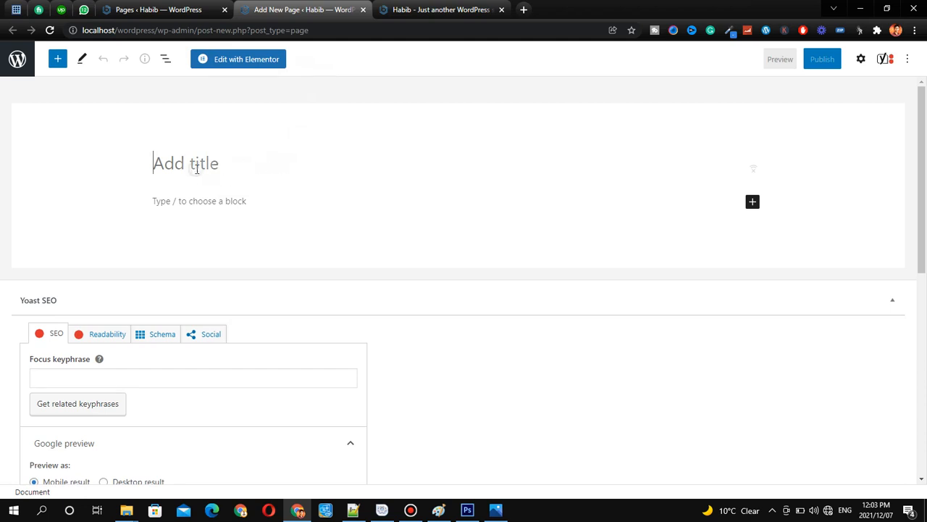
{"action": "type", "text": "Home Test"}
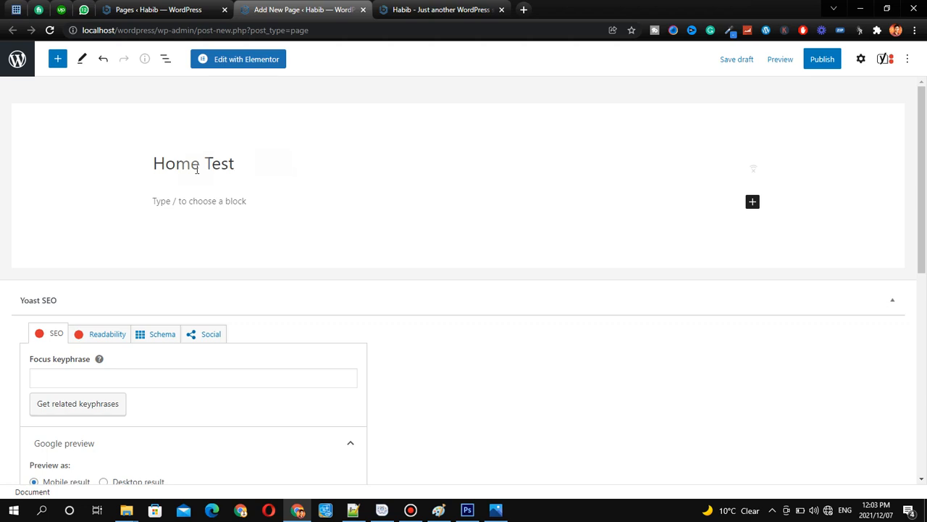
{"action": "scroll", "coordinate": [213, 223], "scroll_direction": "down", "scroll_amount": 2}
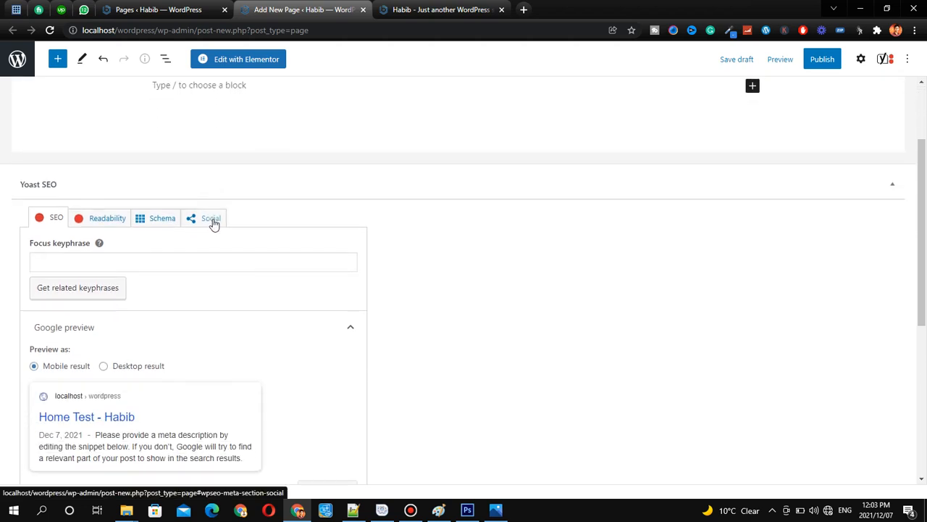
{"action": "scroll", "coordinate": [135, 273], "scroll_direction": "down", "scroll_amount": 2}
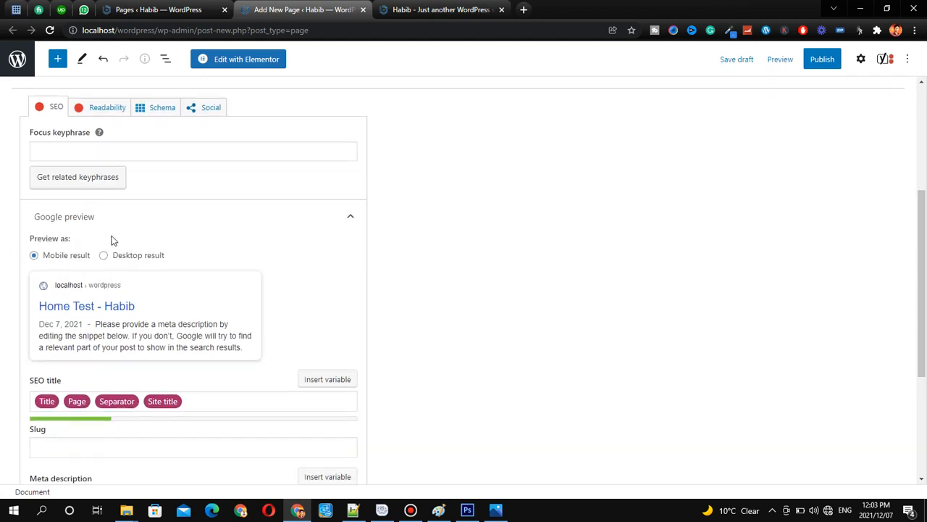
{"action": "scroll", "coordinate": [112, 239], "scroll_direction": "up", "scroll_amount": 1}
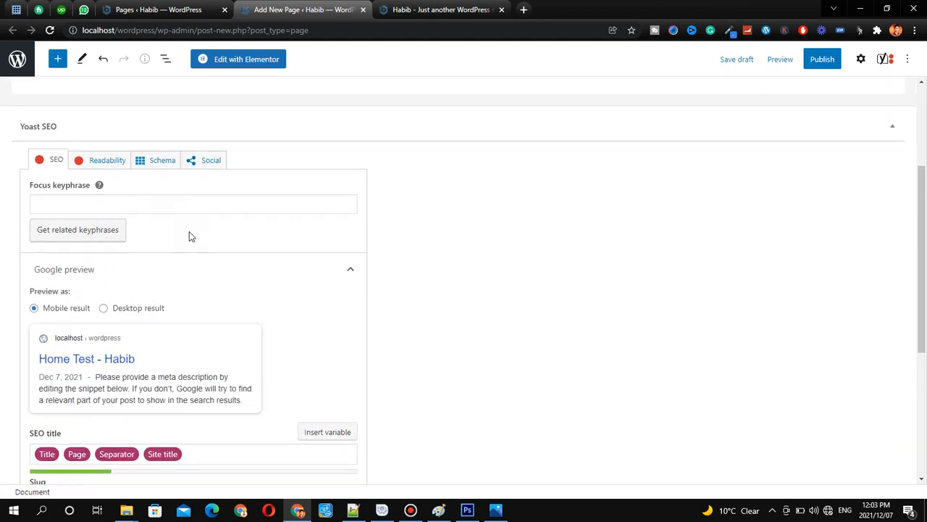
{"action": "scroll", "coordinate": [191, 235], "scroll_direction": "down", "scroll_amount": 5}
{"action": "scroll", "coordinate": [242, 329], "scroll_direction": "up", "scroll_amount": 8}
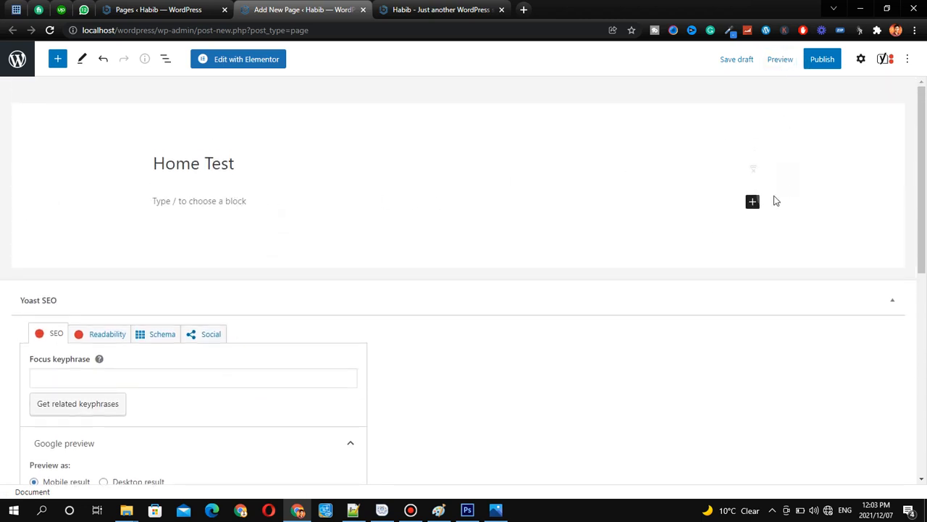
Step: Show and hide the page settings, mark the area they occupy and the Settings control with red annotations, and clear them
{"action": "left_click", "coordinate": [861, 59]}
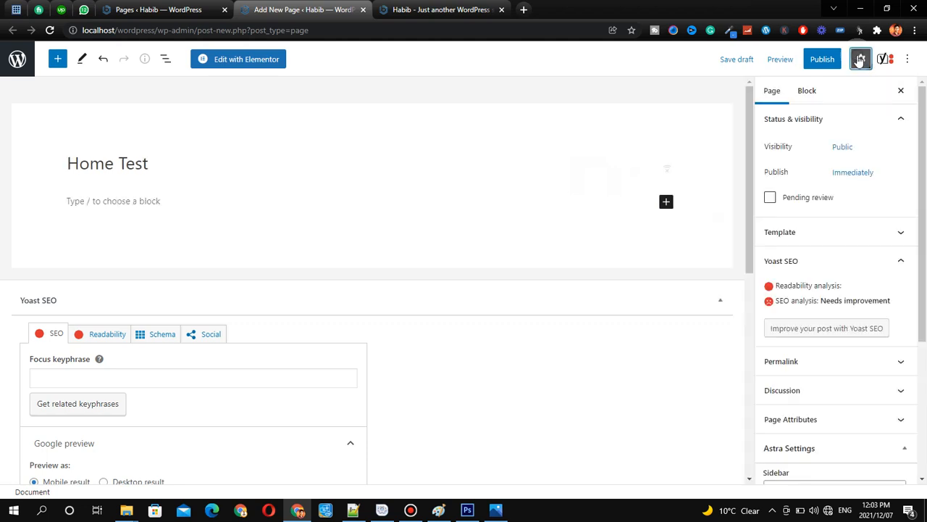
{"action": "left_click", "coordinate": [861, 60]}
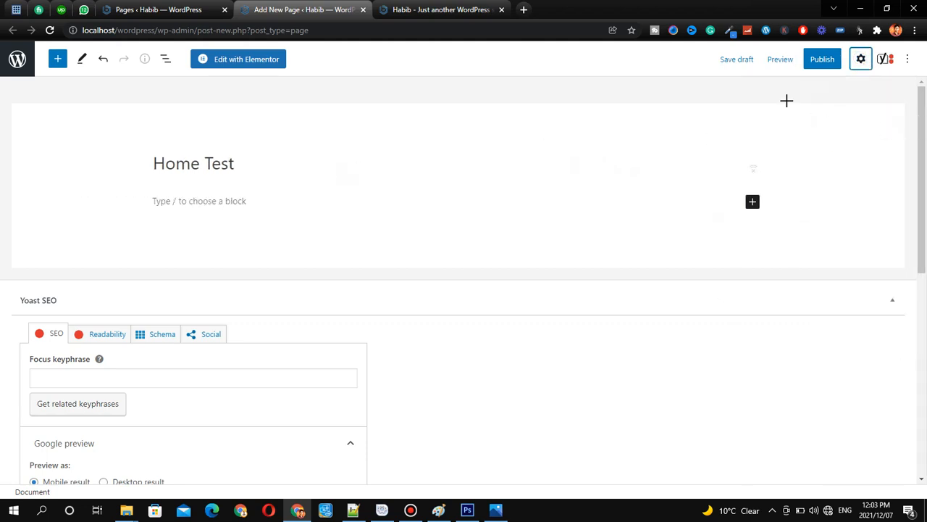
{"action": "mouse_move", "coordinate": [725, 72]}
{"action": "left_mouse_down"}
{"action": "mouse_move", "coordinate": [901, 155]}
{"action": "mouse_move", "coordinate": [761, 82]}
{"action": "mouse_move", "coordinate": [784, 70]}
{"action": "mouse_move", "coordinate": [862, 199]}
{"action": "mouse_move", "coordinate": [923, 360]}
{"action": "mouse_move", "coordinate": [924, 397]}
{"action": "left_mouse_up"}
{"action": "left_click", "coordinate": [917, 105]}
{"action": "key", "text": "Escape"}
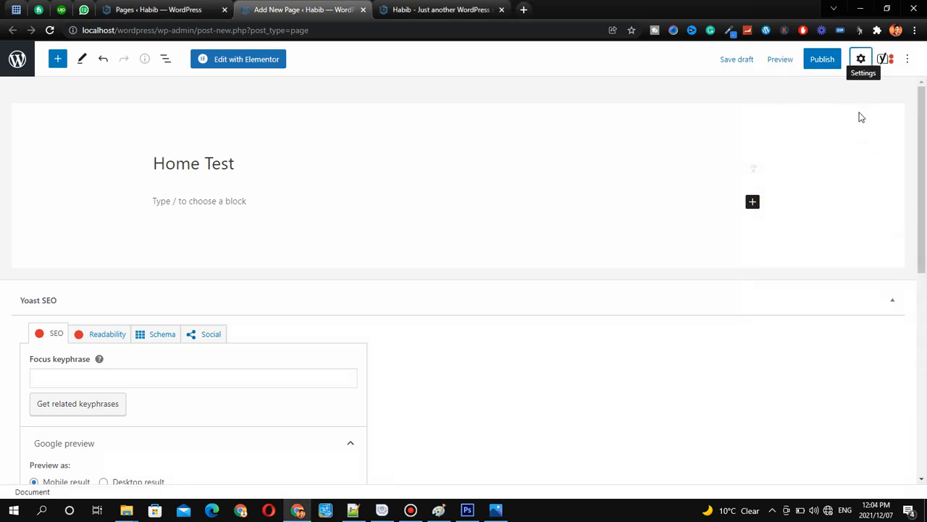
{"action": "key", "text": "ctrl+alt+g"}
{"action": "mouse_move", "coordinate": [850, 43]}
{"action": "left_mouse_down"}
{"action": "mouse_move", "coordinate": [874, 74]}
{"action": "mouse_move", "coordinate": [878, 181]}
{"action": "left_mouse_up"}
{"action": "key", "text": "Escape"}
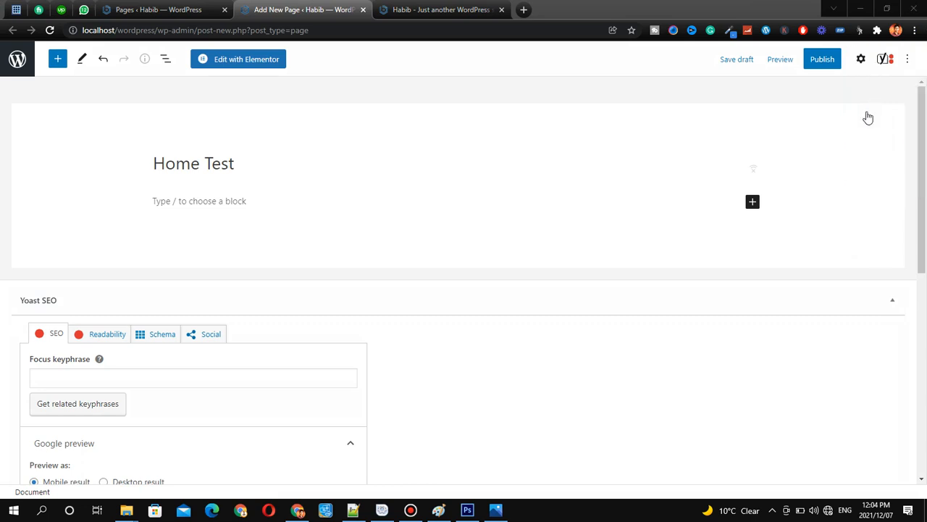
Step: Open the page settings, draw red rectangles around Public, Immediately and Pending review, and clear them
{"action": "left_click", "coordinate": [861, 62]}
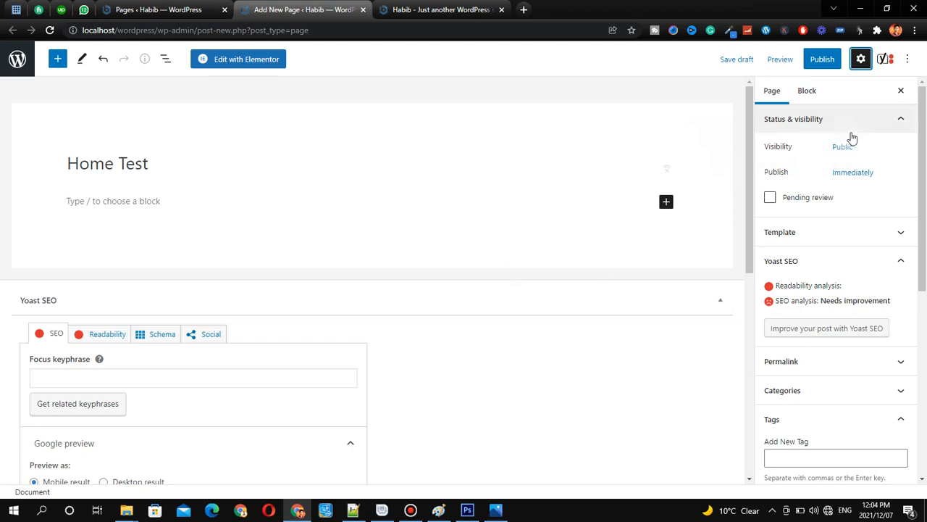
{"action": "key", "text": "ctrl+shift+1"}
{"action": "mouse_move", "coordinate": [822, 126]}
{"action": "left_mouse_down"}
{"action": "mouse_move", "coordinate": [861, 155]}
{"action": "mouse_move", "coordinate": [865, 178]}
{"action": "mouse_move", "coordinate": [885, 183]}
{"action": "left_mouse_up"}
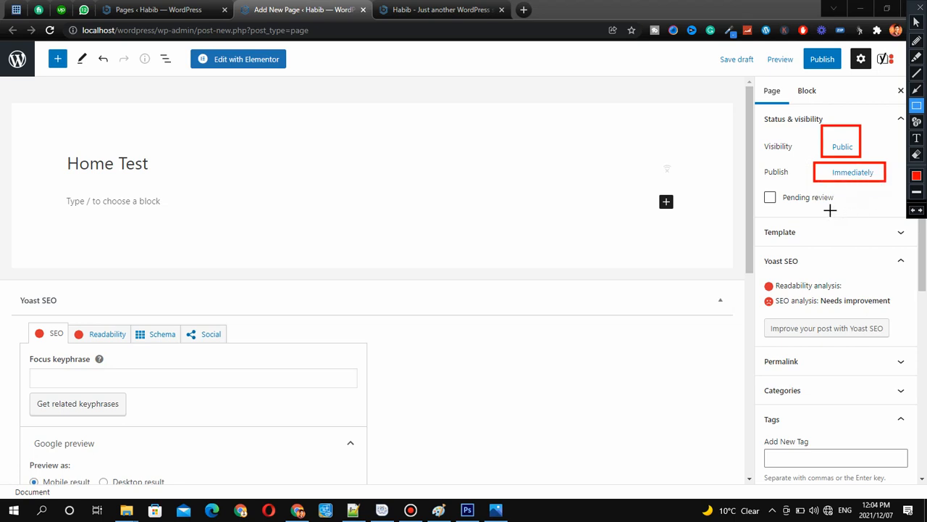
{"action": "left_click_drag", "start_coordinate": [752, 186], "coordinate": [841, 219]}
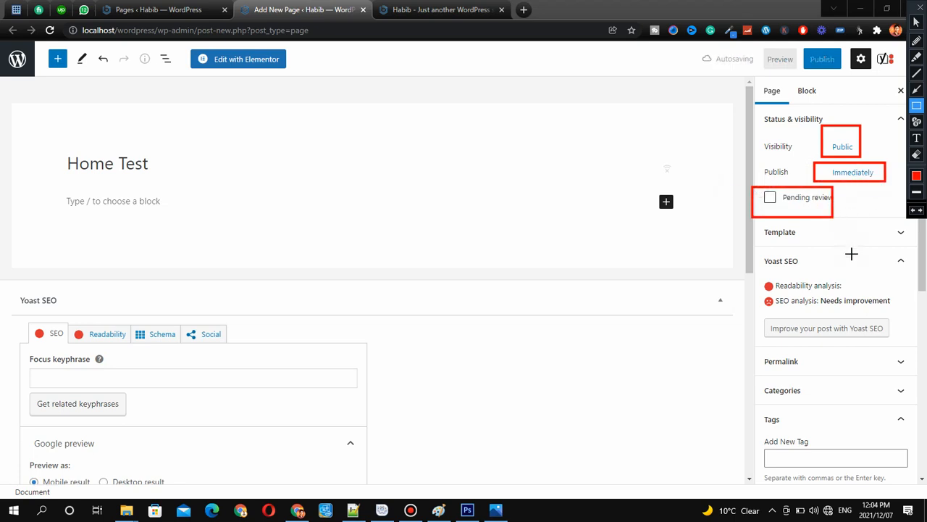
{"action": "key", "text": "ctrl+shift+1"}
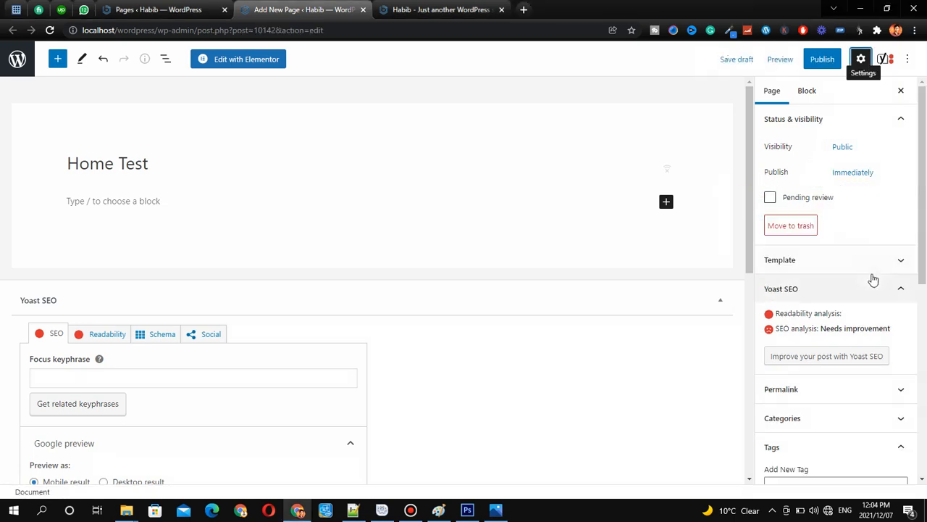
Step: Expand the page's Template setting and choose Elementor Full Width
{"action": "left_click", "coordinate": [895, 263]}
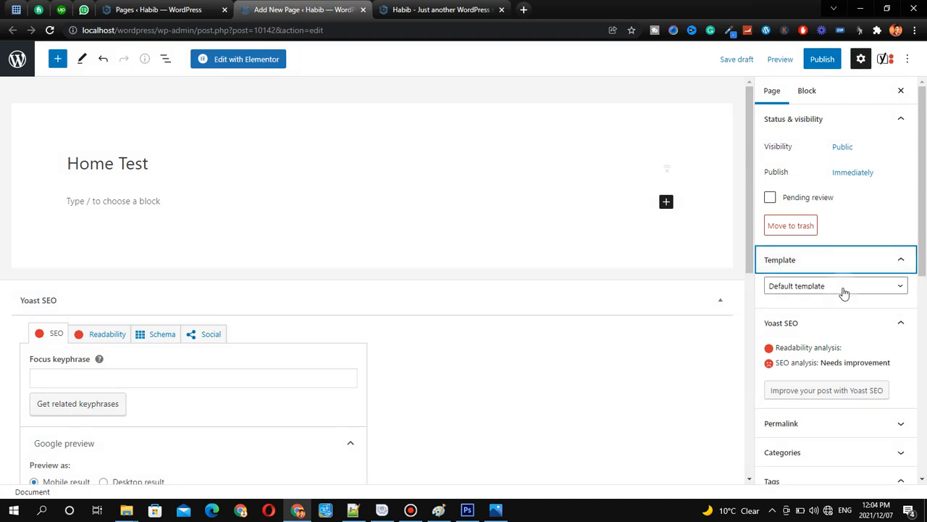
{"action": "left_click", "coordinate": [844, 290]}
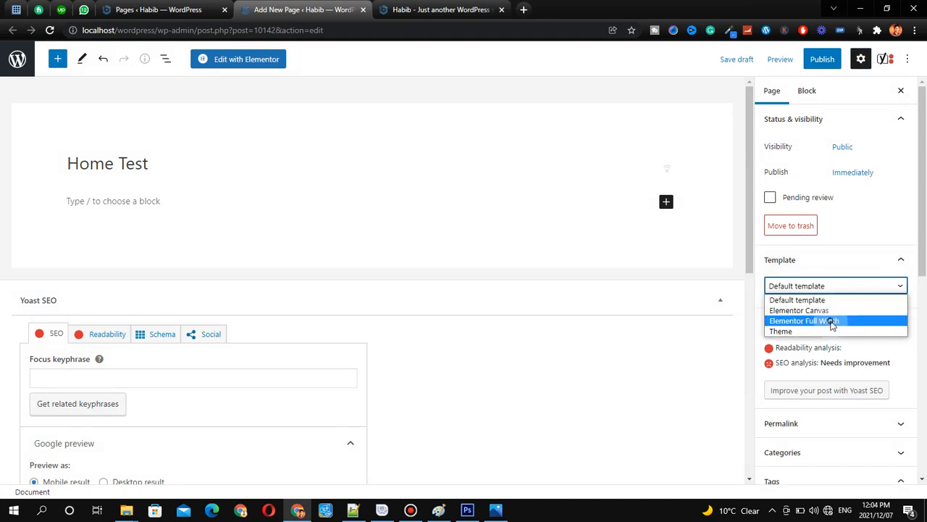
{"action": "left_click", "coordinate": [832, 322]}
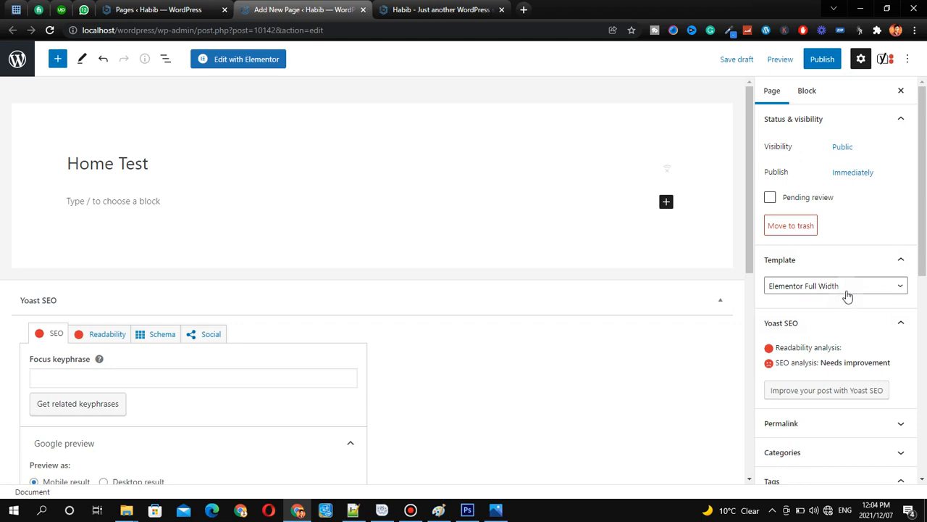
{"action": "left_click", "coordinate": [846, 290]}
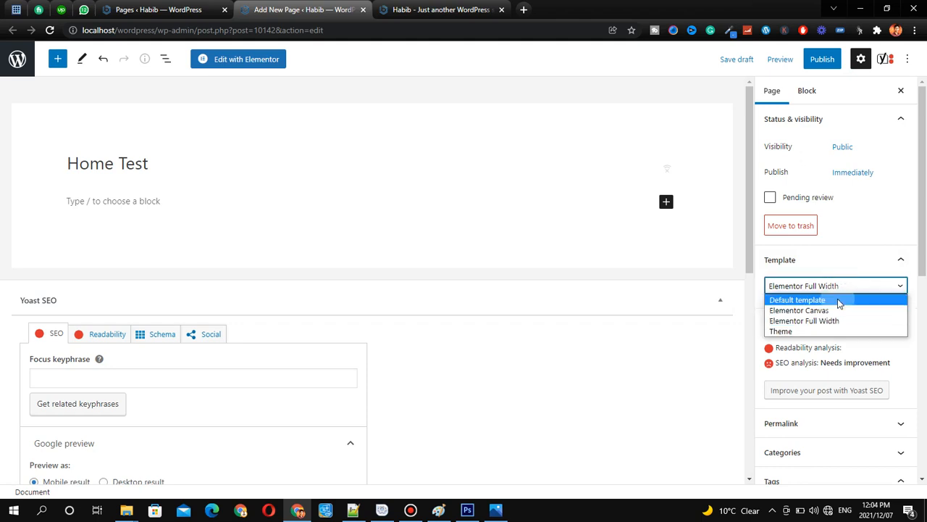
{"action": "left_click", "coordinate": [853, 289]}
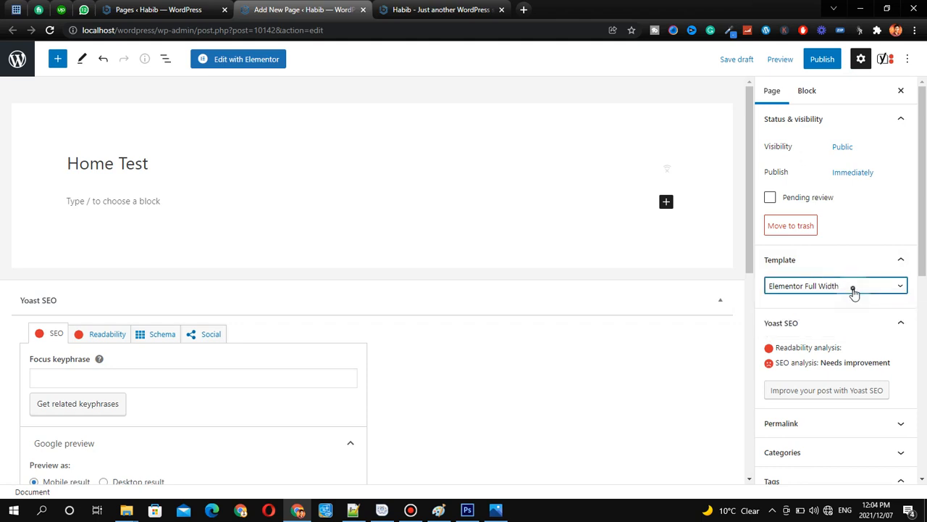
{"action": "left_click", "coordinate": [852, 279]}
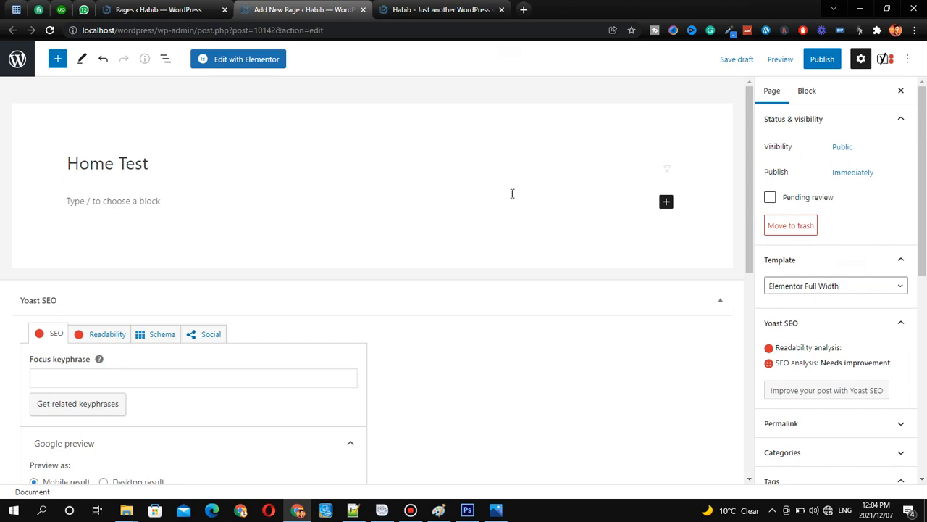
Step: Switch to Photos, view the whole website mockup zoomed out, and return to the page editor in Chrome
{"action": "left_click", "coordinate": [496, 510]}
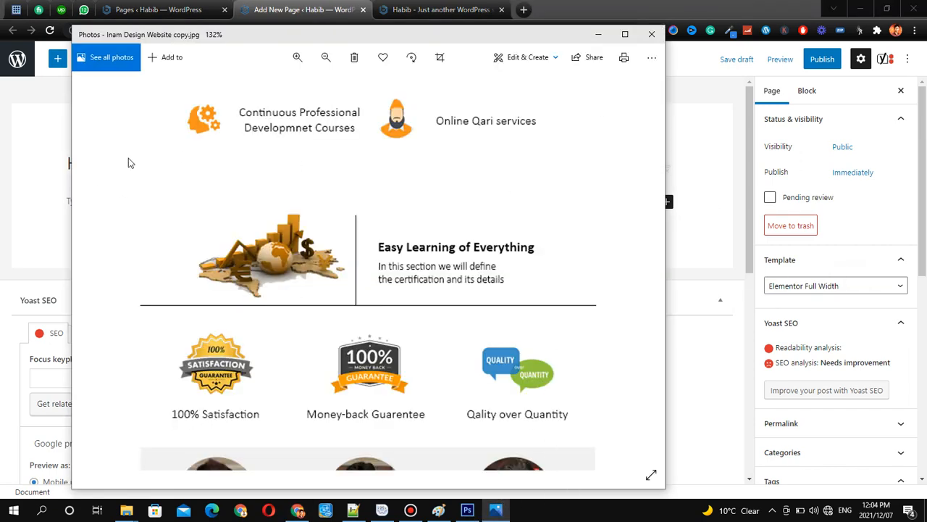
{"action": "scroll", "coordinate": [524, 184], "scroll_direction": "down", "scroll_amount": 5}
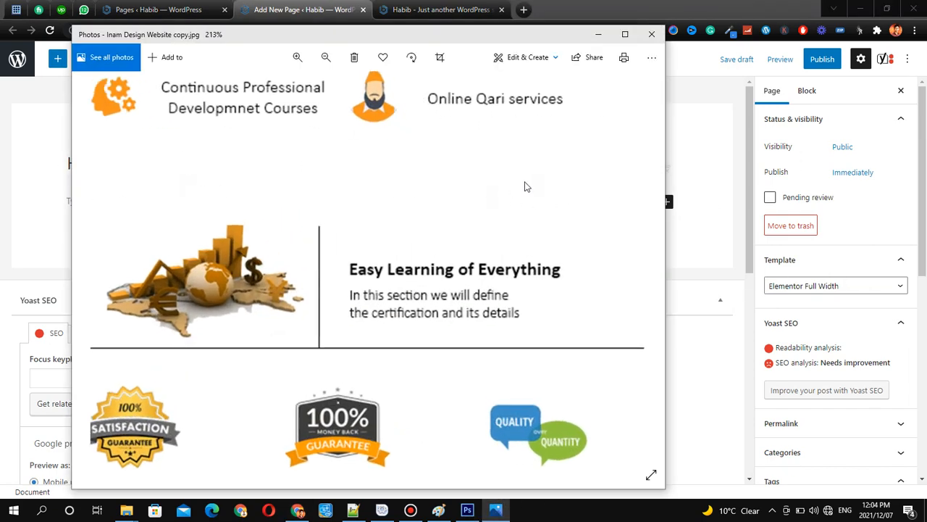
{"action": "scroll", "coordinate": [508, 184], "scroll_direction": "down", "scroll_amount": 1}
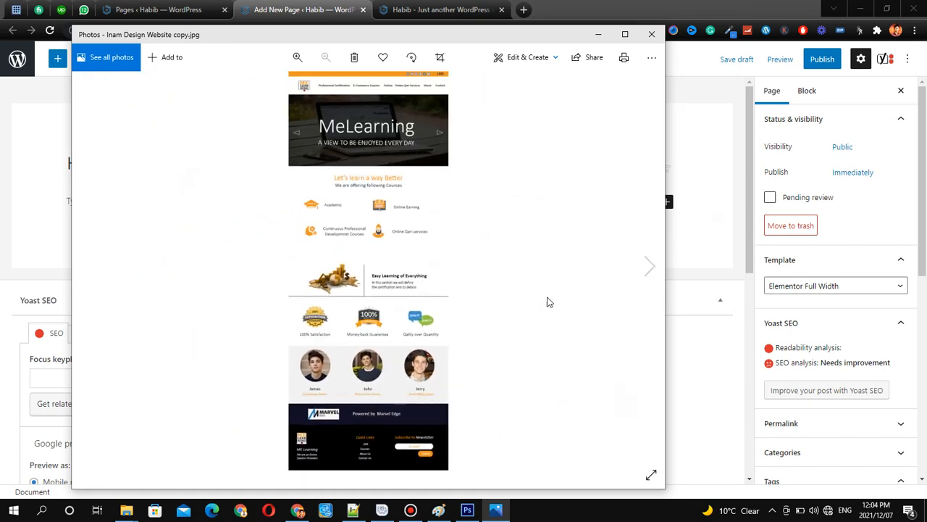
{"action": "left_click", "coordinate": [750, 170]}
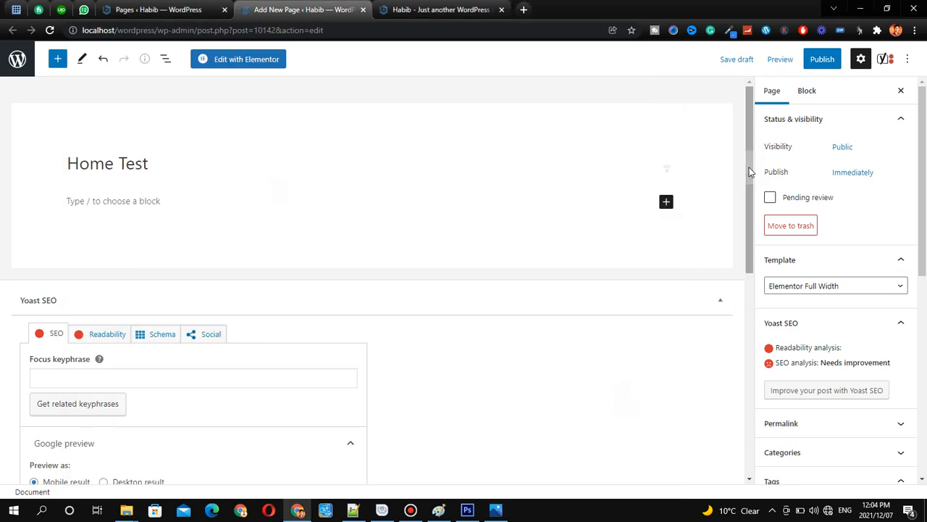
Step: Draw a red rectangle around the Yoast SEO, Permalink, Categories and Tags groups in the page settings and clear it
{"action": "left_click_drag", "start_coordinate": [750, 236], "coordinate": [752, 246]}
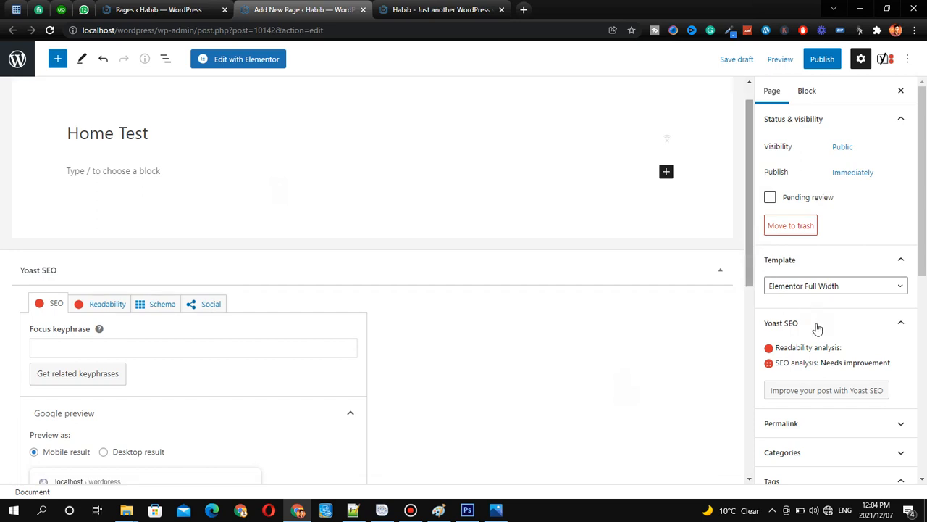
{"action": "scroll", "coordinate": [817, 329], "scroll_direction": "down", "scroll_amount": 3}
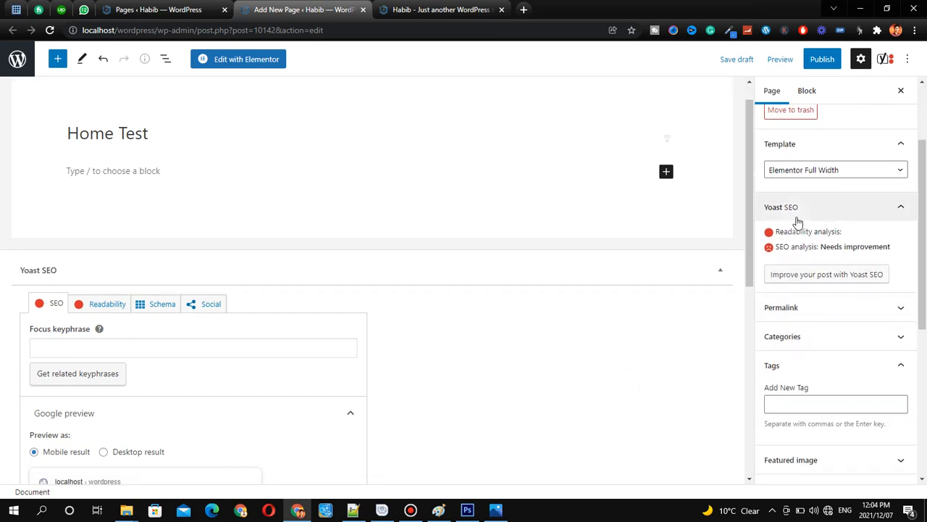
{"action": "left_click_drag", "start_coordinate": [750, 190], "coordinate": [920, 392]}
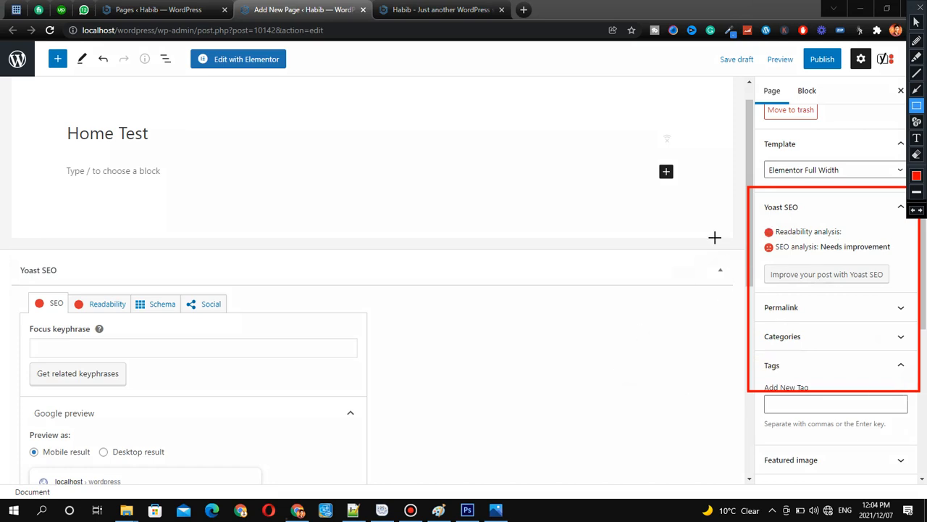
{"action": "key", "text": "Escape"}
Step: Examine the Yoast SEO section below the page content, from the focus keyphrase to the advanced options
{"action": "scroll", "coordinate": [417, 253], "scroll_direction": "down", "scroll_amount": 1}
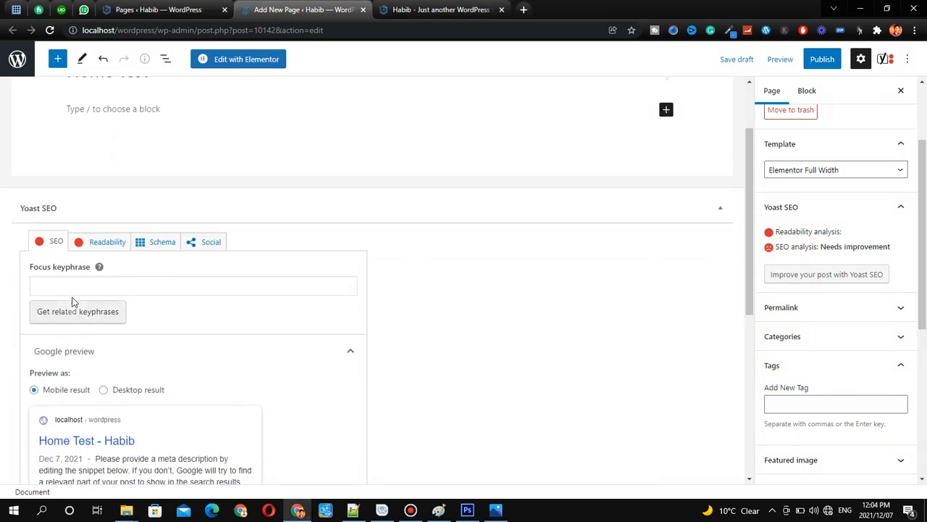
{"action": "scroll", "coordinate": [73, 331], "scroll_direction": "down", "scroll_amount": 4}
{"action": "scroll", "coordinate": [103, 384], "scroll_direction": "up", "scroll_amount": 1}
{"action": "scroll", "coordinate": [101, 363], "scroll_direction": "down", "scroll_amount": 2}
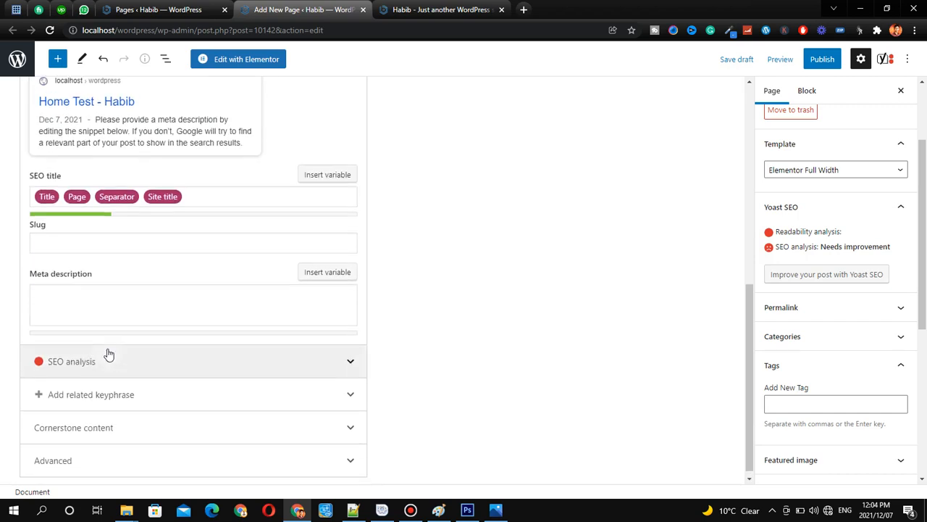
{"action": "scroll", "coordinate": [167, 333], "scroll_direction": "up", "scroll_amount": 6}
{"action": "scroll", "coordinate": [181, 348], "scroll_direction": "down", "scroll_amount": 4}
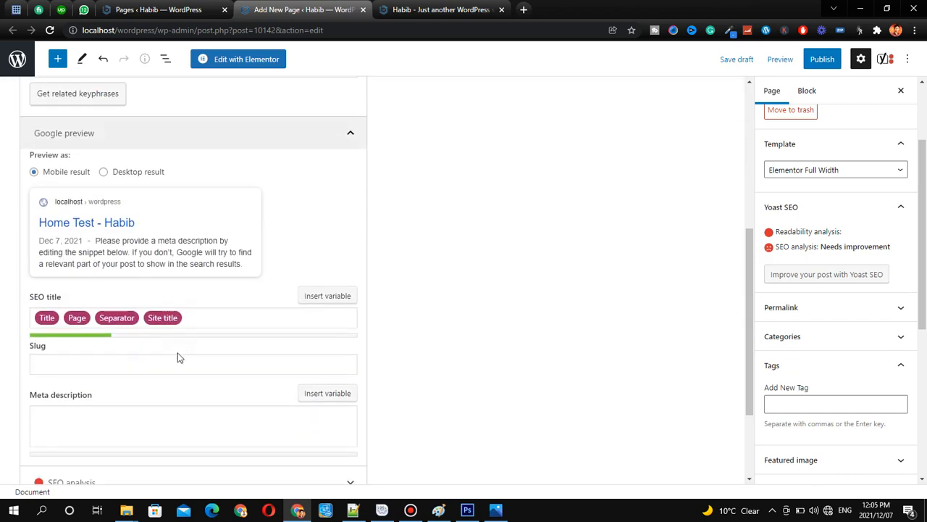
{"action": "scroll", "coordinate": [160, 288], "scroll_direction": "up", "scroll_amount": 4}
{"action": "scroll", "coordinate": [160, 288], "scroll_direction": "up", "scroll_amount": 1}
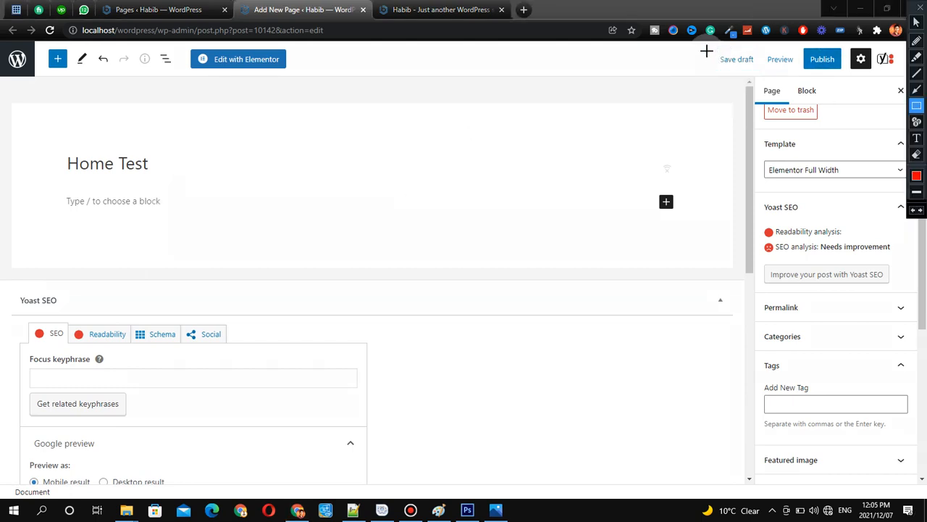
Step: Save the Home Test page as a draft, then mark the Save draft option with a red rectangle and clear it
{"action": "left_click", "coordinate": [732, 61]}
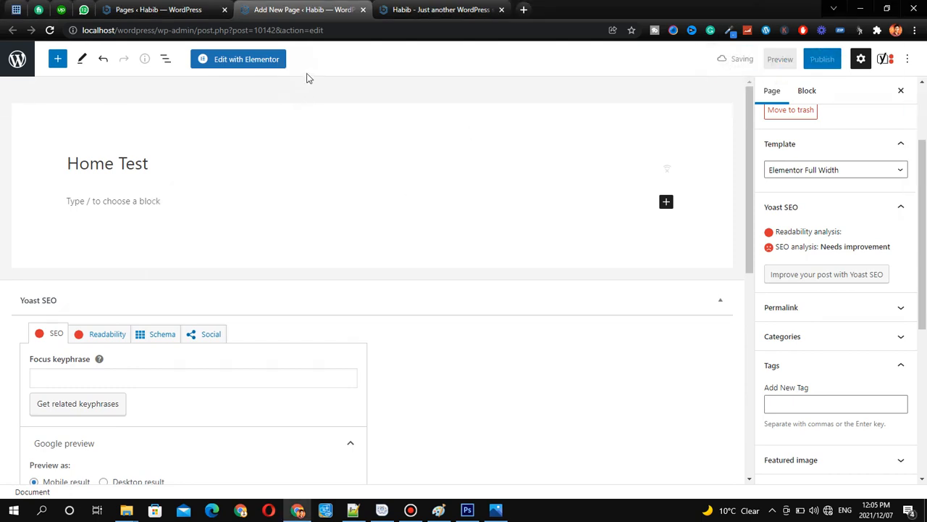
{"action": "key", "text": "ctrl+shift+p"}
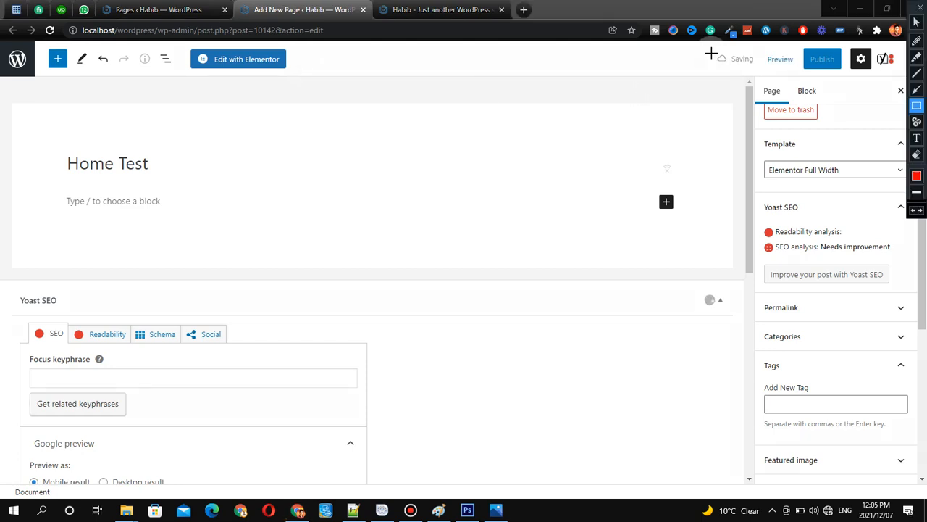
{"action": "left_click_drag", "start_coordinate": [712, 54], "coordinate": [760, 71]}
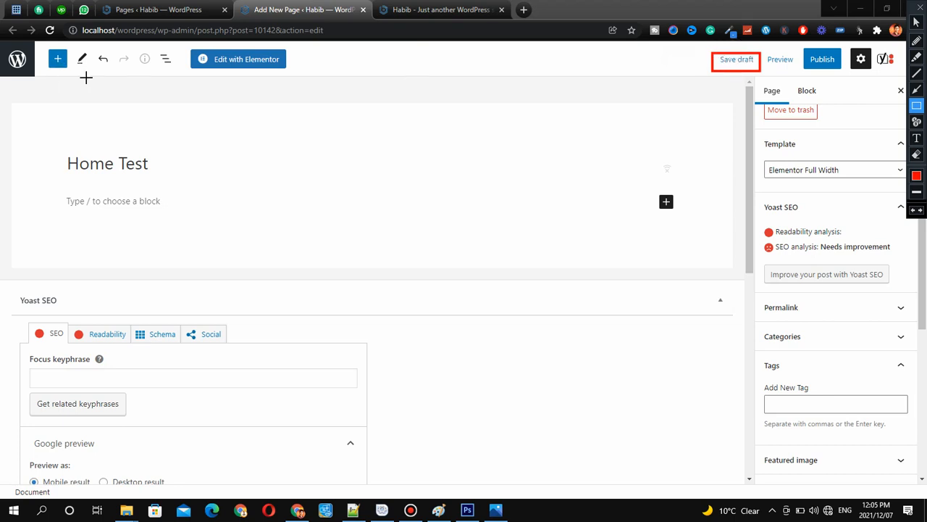
{"action": "key", "text": "ctrl+shift+p"}
Step: Mark the Edit with Elementor option with a red rectangle, clear it, and open the Home Test page in Elementor
{"action": "key", "text": "ctrl+shift+p"}
{"action": "left_click_drag", "start_coordinate": [184, 50], "coordinate": [318, 75]}
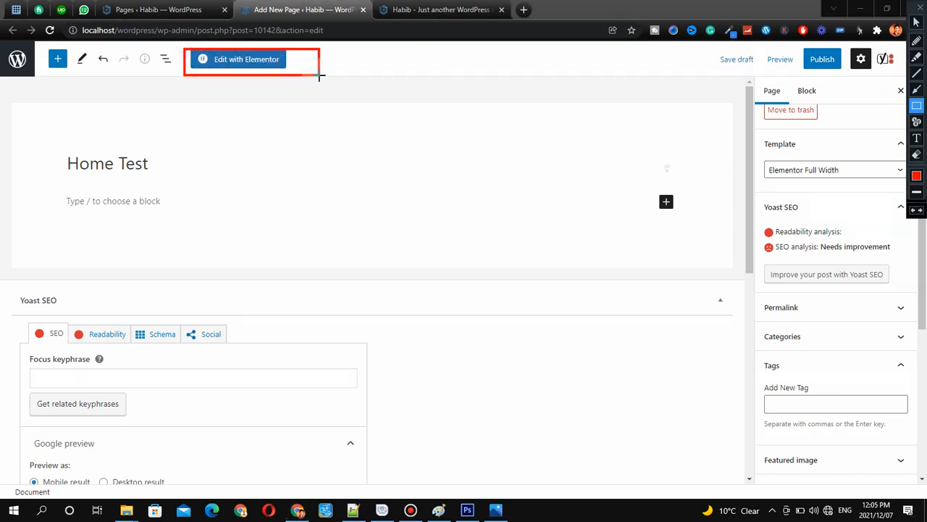
{"action": "key", "text": "ctrl+shift+p"}
{"action": "left_click", "coordinate": [257, 63]}
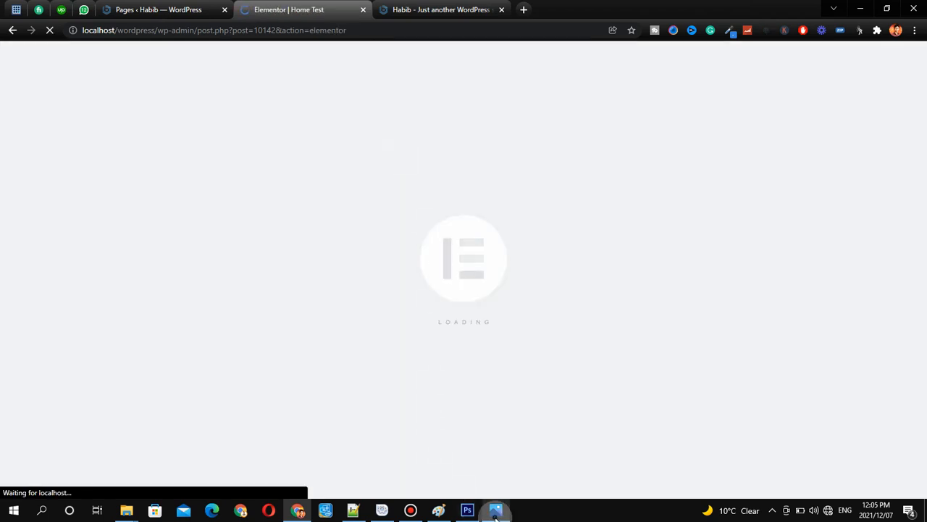
Step: Switch to Photos, examine the website mockup's sections from the hero to the footer, and return to the Elementor editor in Chrome
{"action": "left_click", "coordinate": [495, 510]}
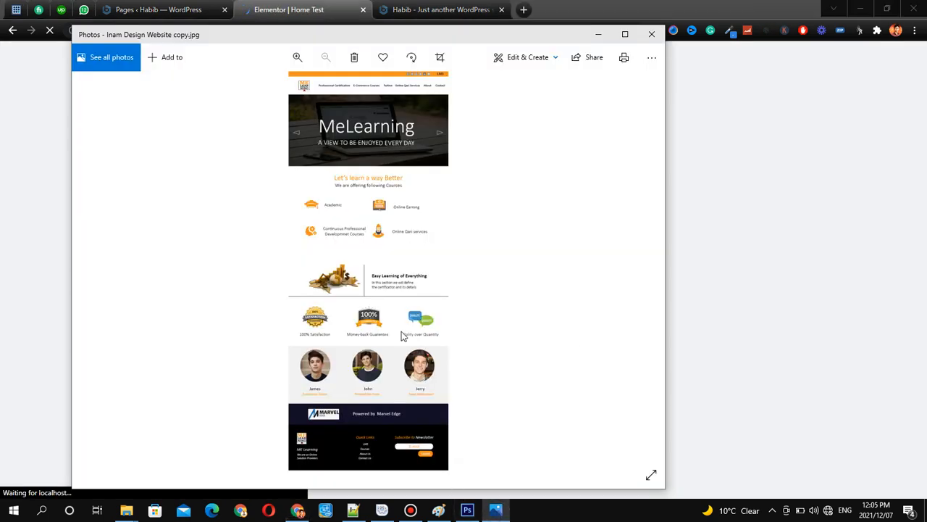
{"action": "scroll", "coordinate": [394, 153], "scroll_direction": "up", "scroll_amount": 4}
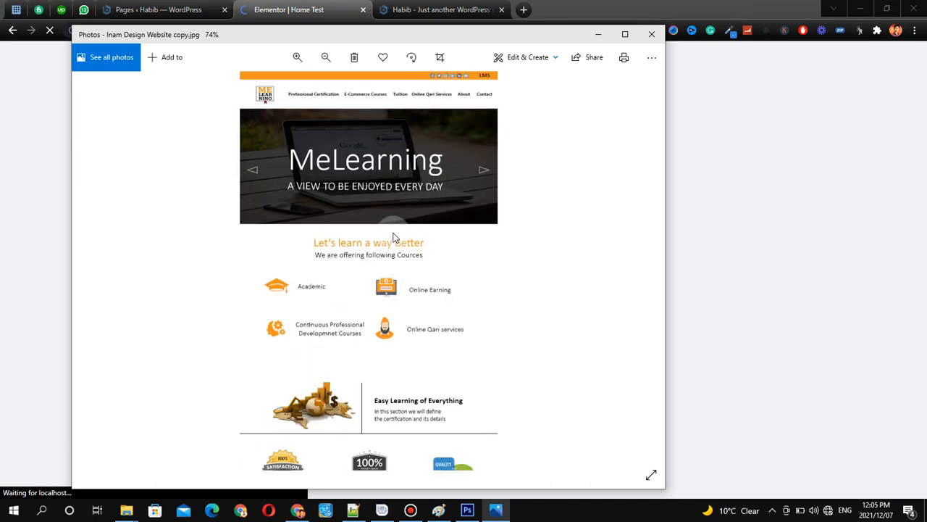
{"action": "left_click_drag", "start_coordinate": [360, 335], "coordinate": [366, 240]}
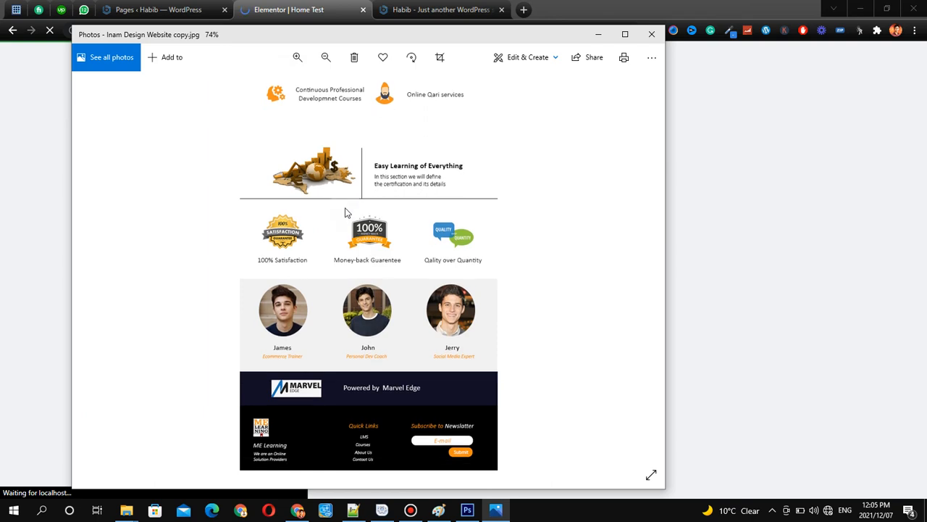
{"action": "scroll", "coordinate": [354, 265], "scroll_direction": "up", "scroll_amount": 2}
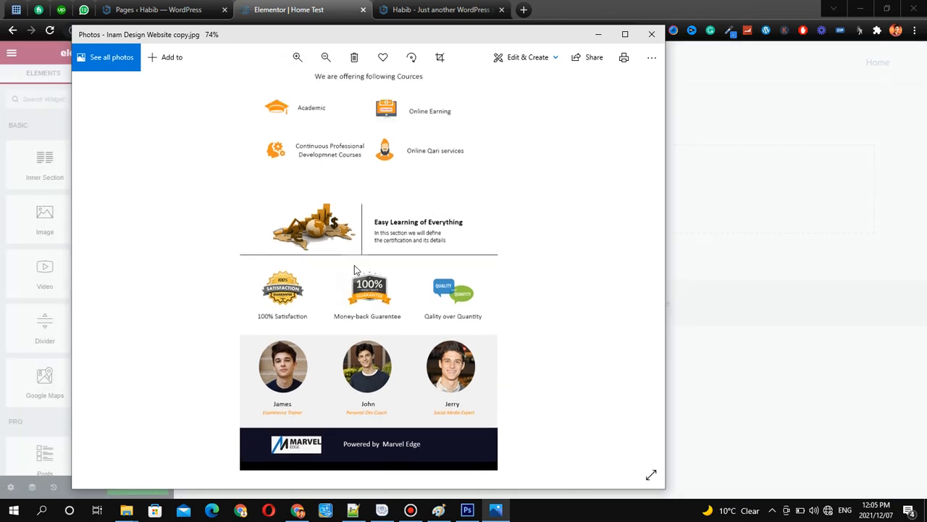
{"action": "scroll", "coordinate": [348, 432], "scroll_direction": "down", "scroll_amount": 3}
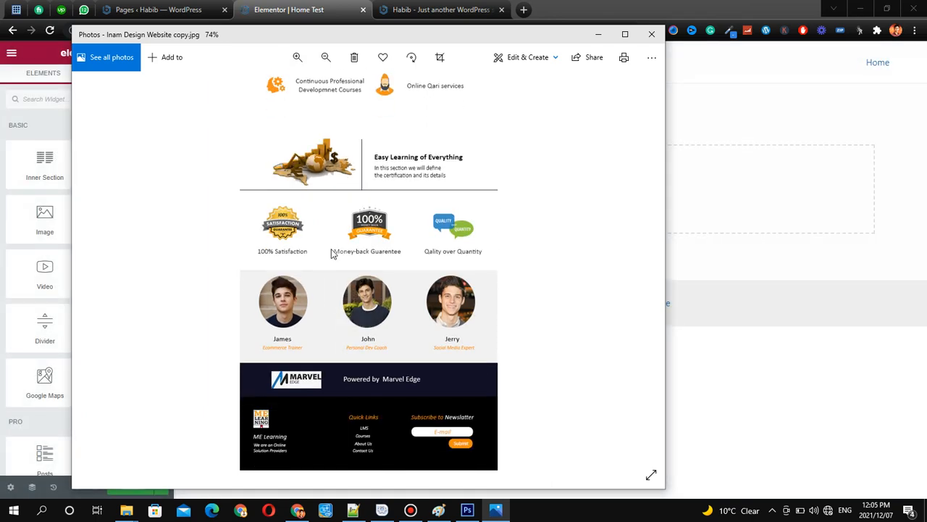
{"action": "scroll", "coordinate": [333, 239], "scroll_direction": "up", "scroll_amount": 3}
{"action": "scroll", "coordinate": [338, 262], "scroll_direction": "up", "scroll_amount": 1}
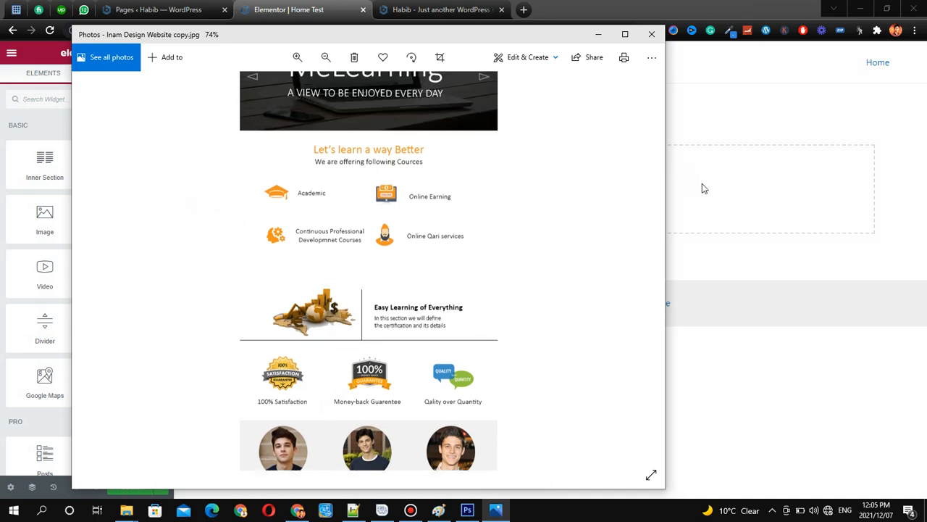
{"action": "left_click", "coordinate": [713, 145]}
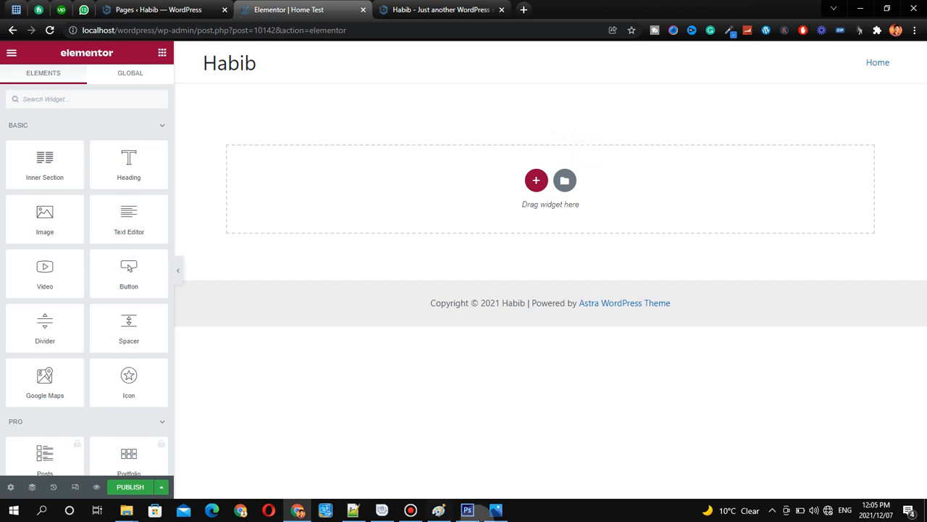
{"action": "left_click", "coordinate": [499, 509]}
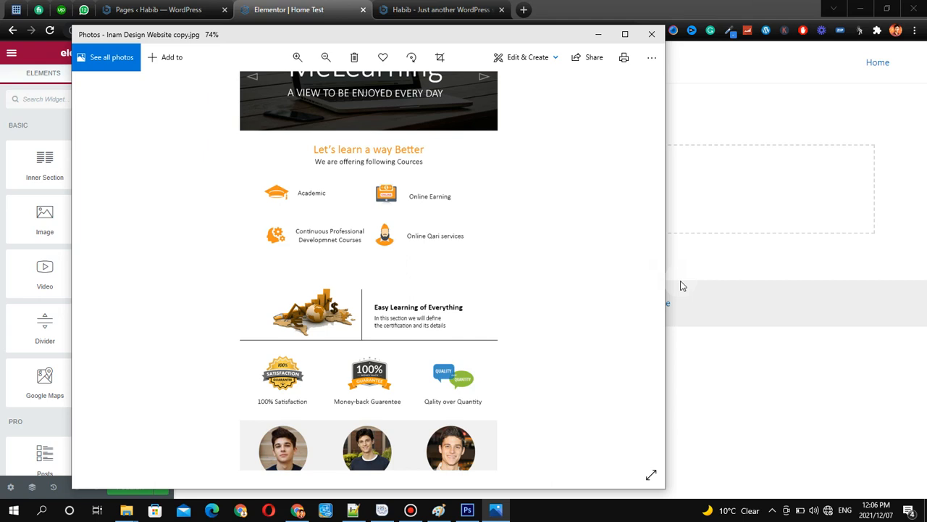
{"action": "left_click", "coordinate": [705, 238]}
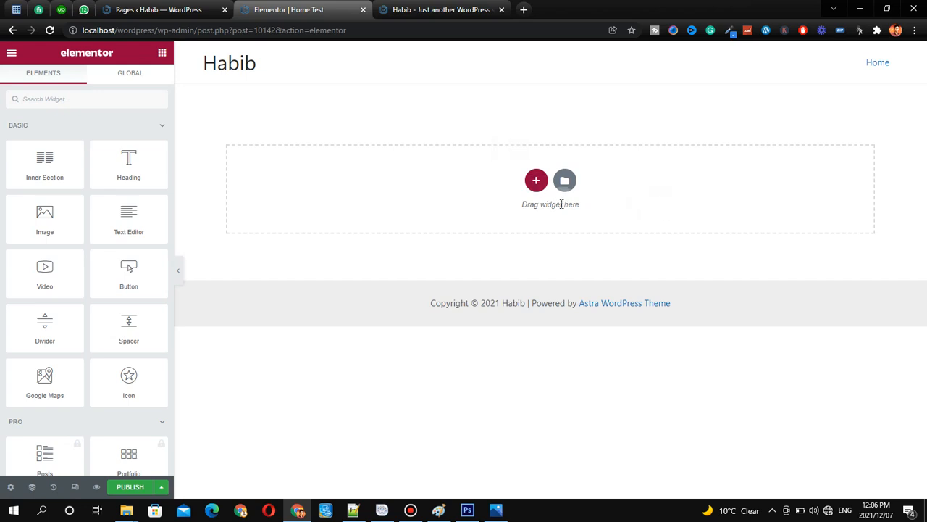
Step: Draw red rectangles around the add-section and template options, point a red arrow at the add-section option, and clear the annotations
{"action": "key", "text": "ctrl+alt+g"}
{"action": "mouse_move", "coordinate": [508, 143]}
{"action": "left_mouse_down"}
{"action": "mouse_move", "coordinate": [553, 211]}
{"action": "mouse_move", "coordinate": [552, 233]}
{"action": "left_mouse_up"}
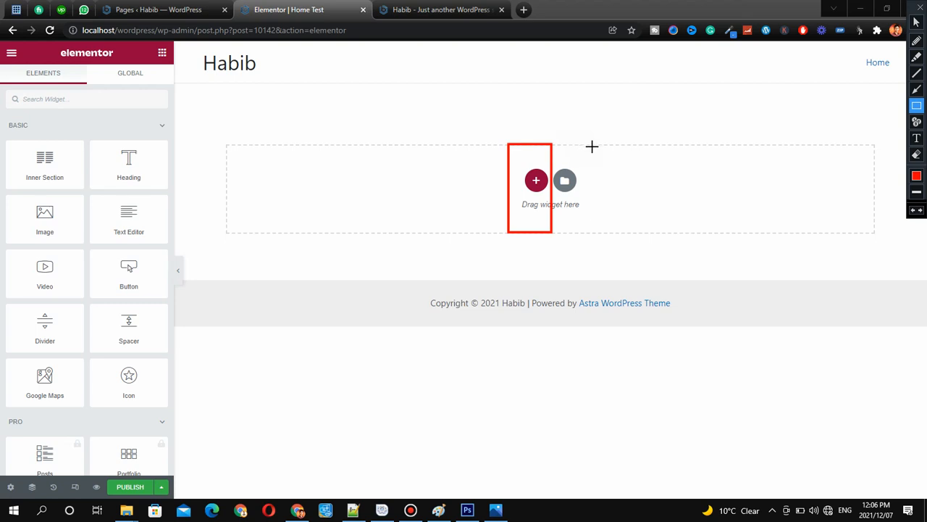
{"action": "mouse_move", "coordinate": [592, 146]}
{"action": "left_mouse_down"}
{"action": "mouse_move", "coordinate": [545, 238]}
{"action": "mouse_move", "coordinate": [552, 234]}
{"action": "left_mouse_up"}
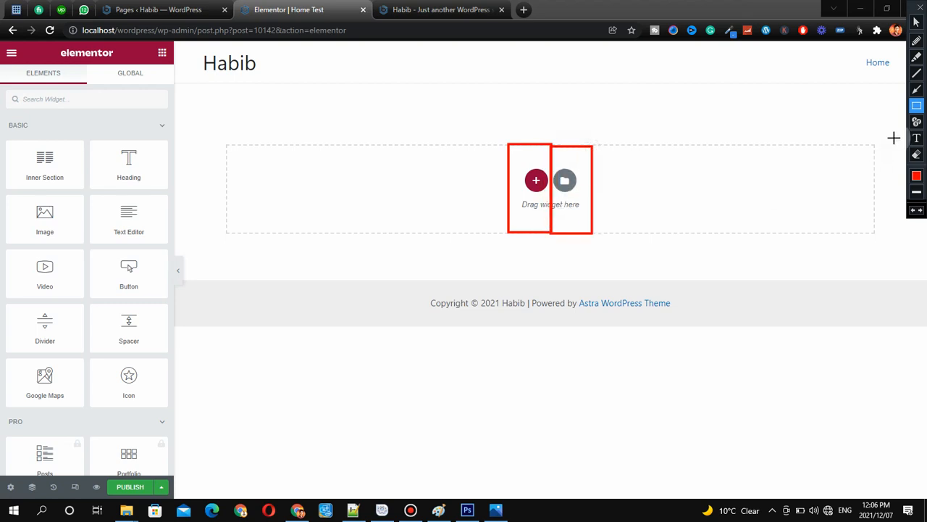
{"action": "left_click", "coordinate": [916, 89]}
{"action": "left_click_drag", "start_coordinate": [462, 95], "coordinate": [523, 169]}
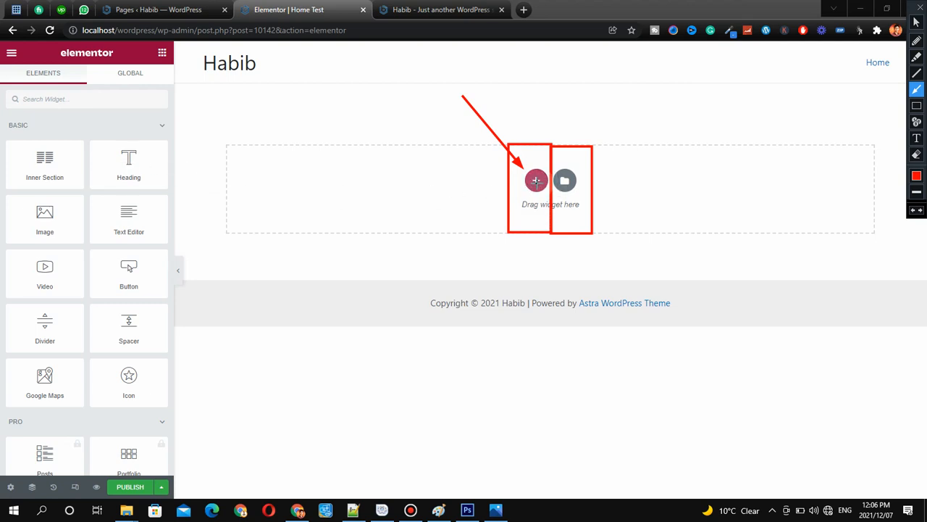
{"action": "key", "text": "Escape"}
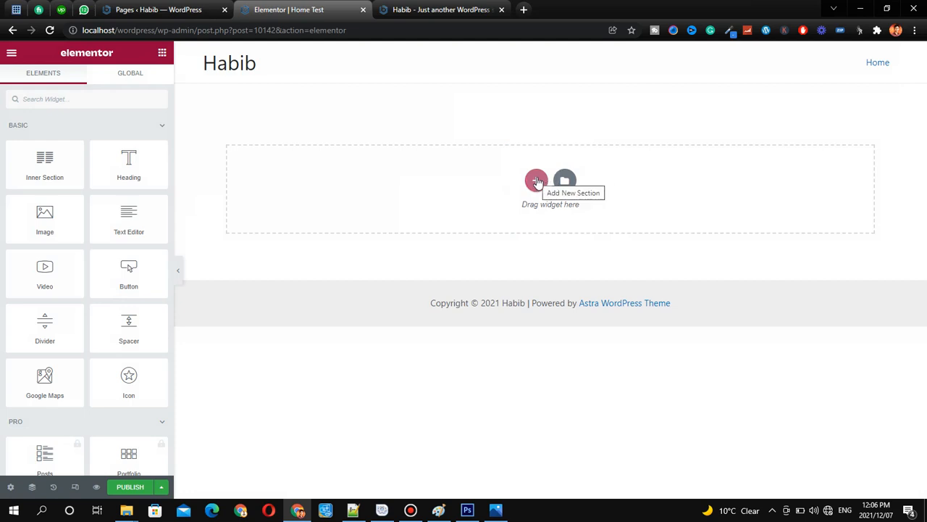
Step: Open the structure choices for a new section, point four red arrows up at the layouts, and clear them
{"action": "left_click", "coordinate": [536, 181]}
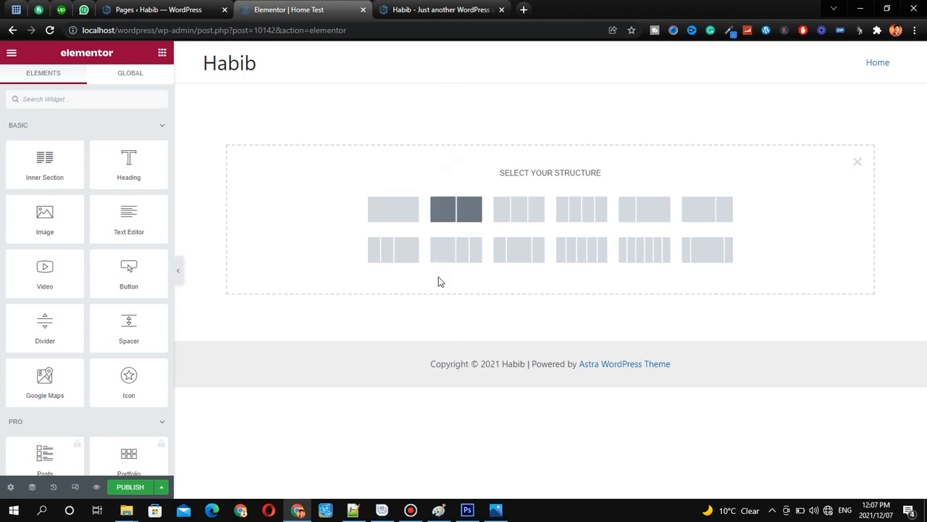
{"action": "key", "text": "ctrl+shift+1"}
{"action": "left_click_drag", "start_coordinate": [393, 366], "coordinate": [397, 180]}
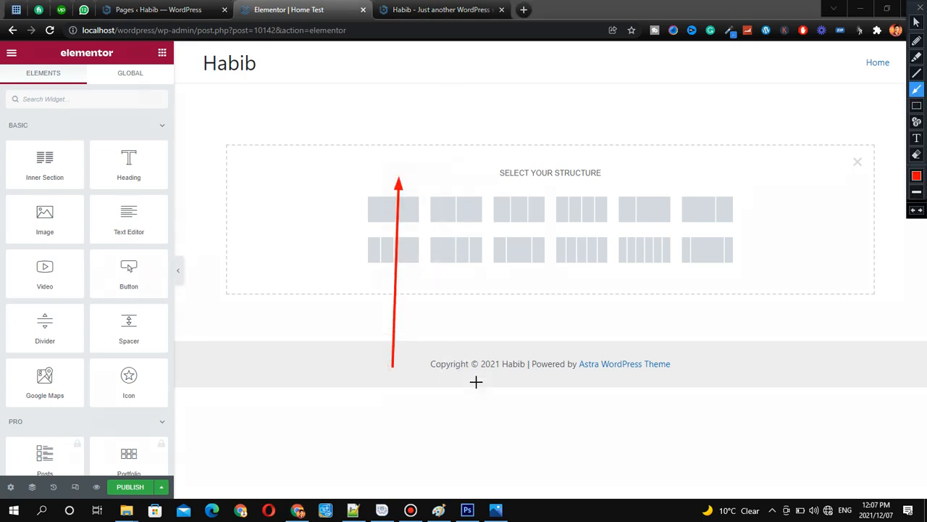
{"action": "left_click_drag", "start_coordinate": [476, 369], "coordinate": [481, 210]}
{"action": "left_click_drag", "start_coordinate": [626, 371], "coordinate": [609, 181]}
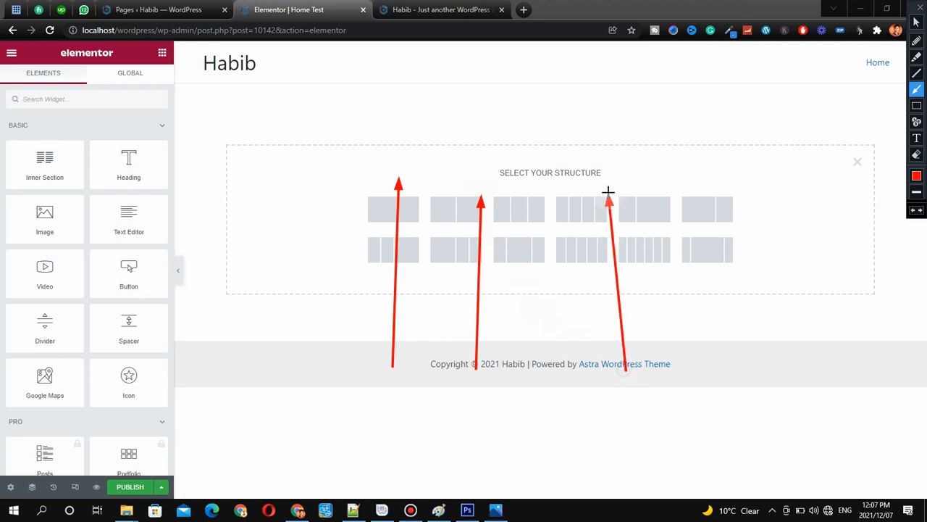
{"action": "left_click_drag", "start_coordinate": [784, 374], "coordinate": [772, 201]}
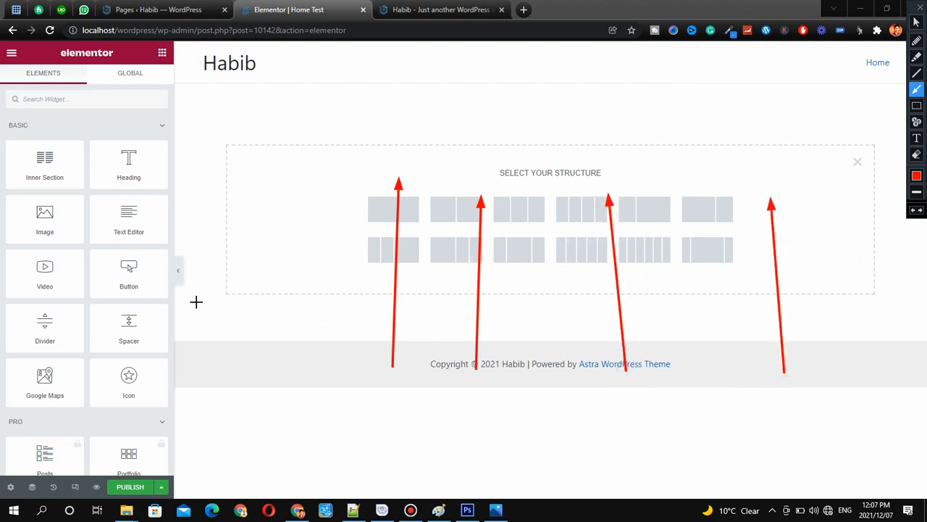
{"action": "key", "text": "Escape"}
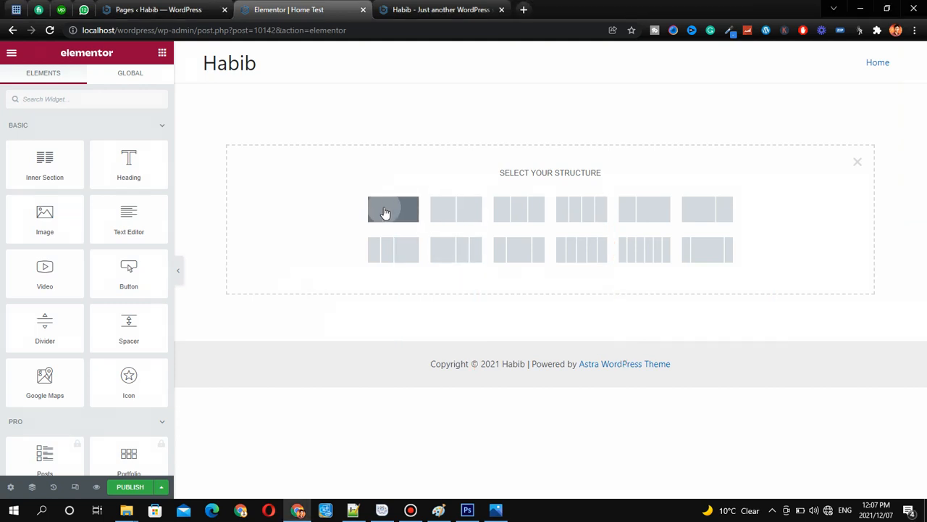
Step: Add a one-column section to the page and a section with two equal columns below it
{"action": "left_click", "coordinate": [404, 211]}
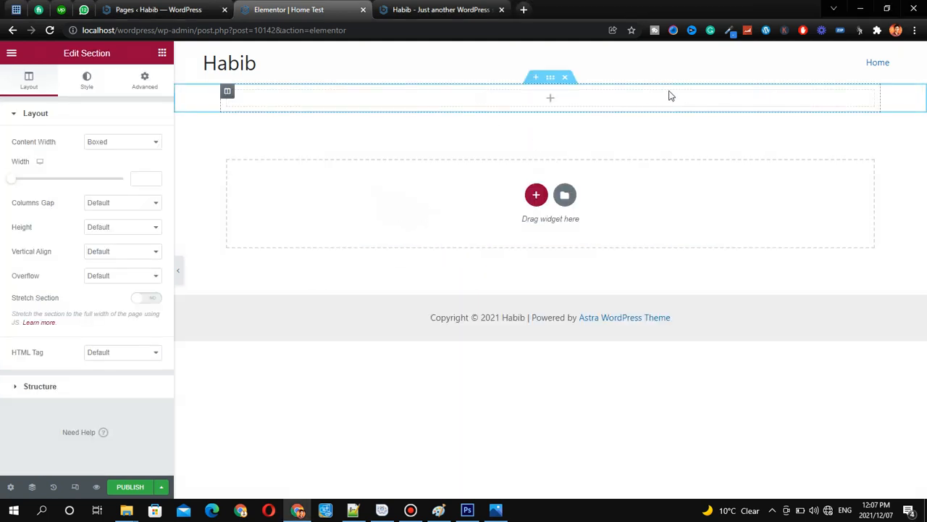
{"action": "left_click", "coordinate": [536, 194]}
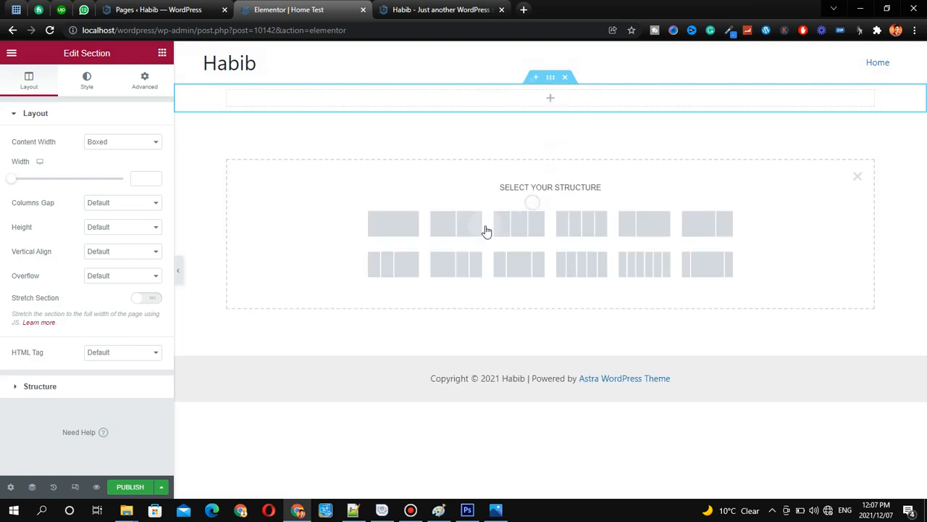
{"action": "left_click", "coordinate": [455, 230]}
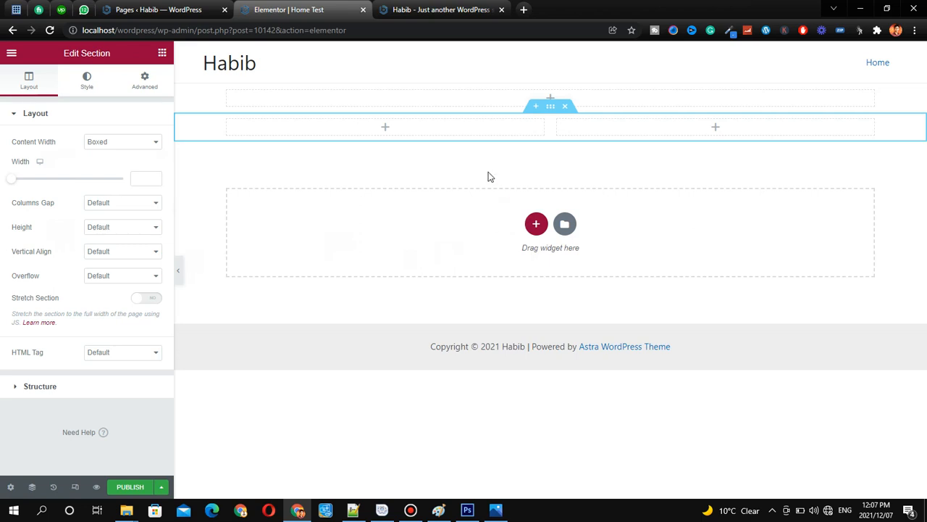
Step: Add a Heading widget to the one-column section, and switch to Photos to examine the mockup's orange heading up close
{"action": "left_click", "coordinate": [551, 97]}
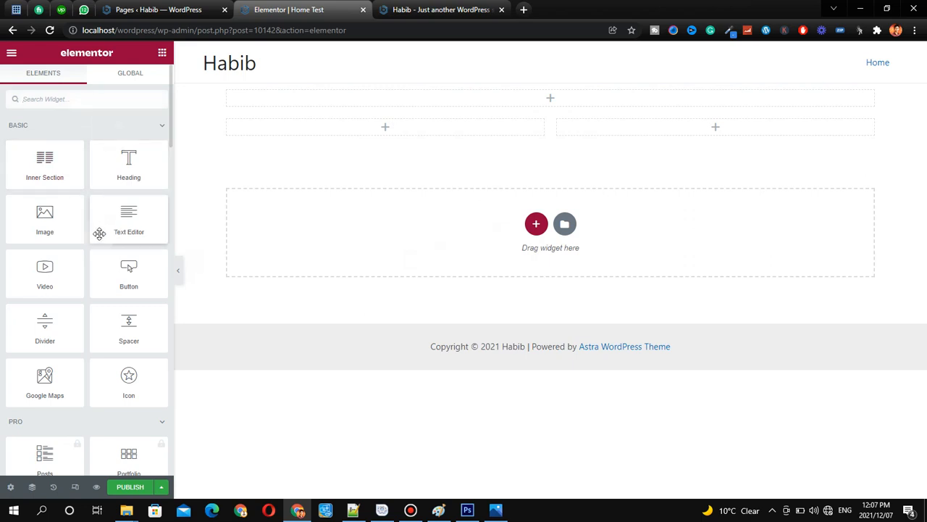
{"action": "left_click_drag", "start_coordinate": [128, 171], "coordinate": [551, 101]}
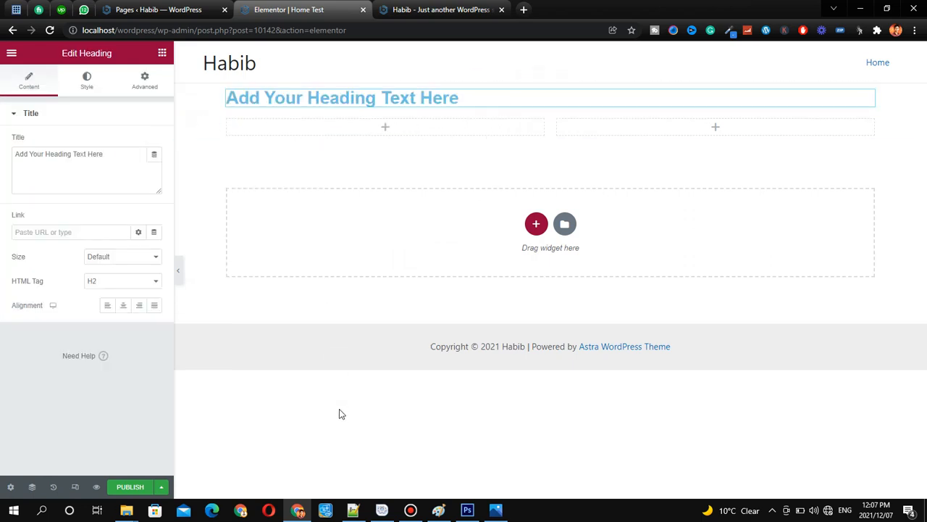
{"action": "left_click", "coordinate": [496, 510]}
{"action": "scroll", "coordinate": [338, 164], "scroll_direction": "up", "scroll_amount": 4}
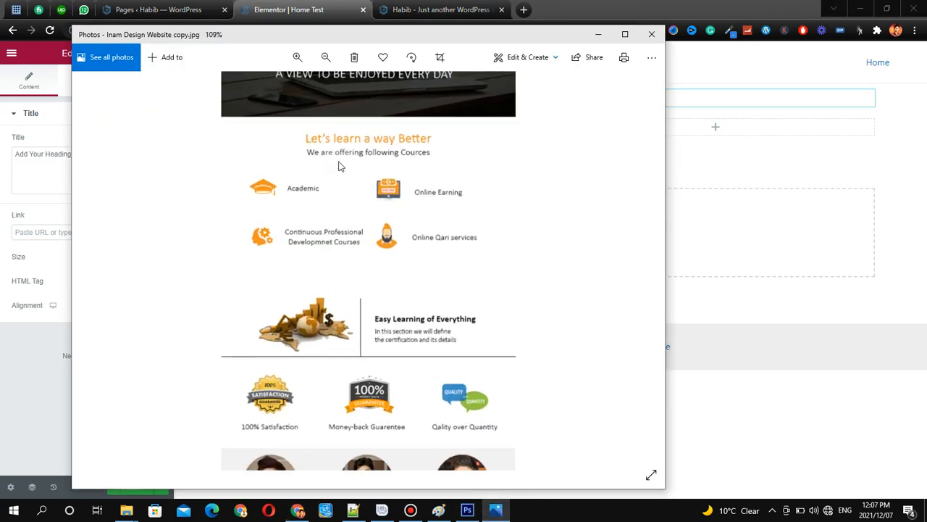
{"action": "scroll", "coordinate": [386, 168], "scroll_direction": "up", "scroll_amount": 5}
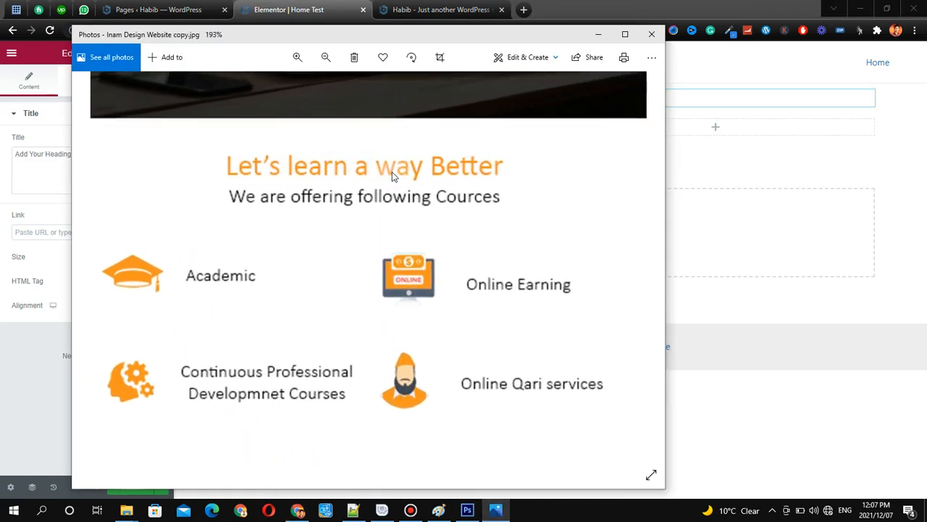
{"action": "left_click_drag", "start_coordinate": [369, 239], "coordinate": [364, 198]}
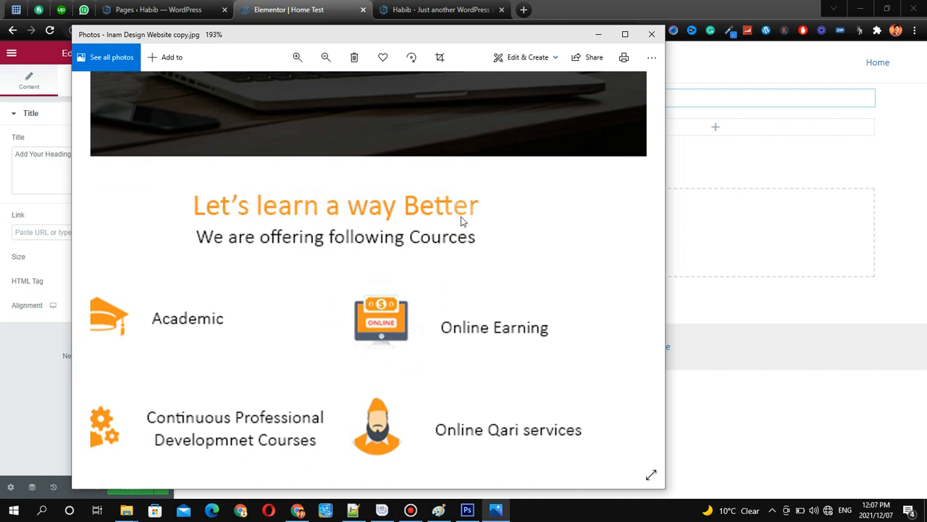
Step: Return to Elementor in Chrome and set the heading's title to "Let's Learn A Way Better"
{"action": "left_click", "coordinate": [701, 168]}
{"action": "triple_click", "coordinate": [61, 165]}
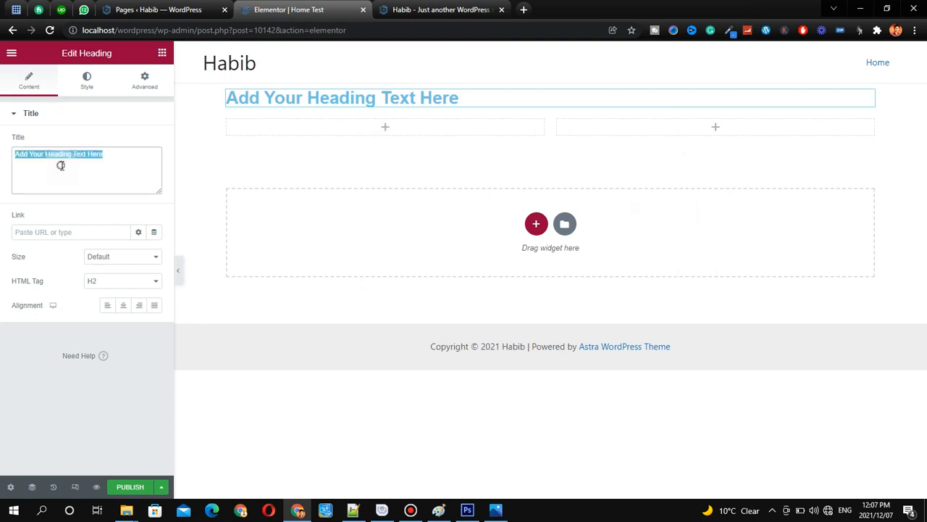
{"action": "type", "text": "Let's"}
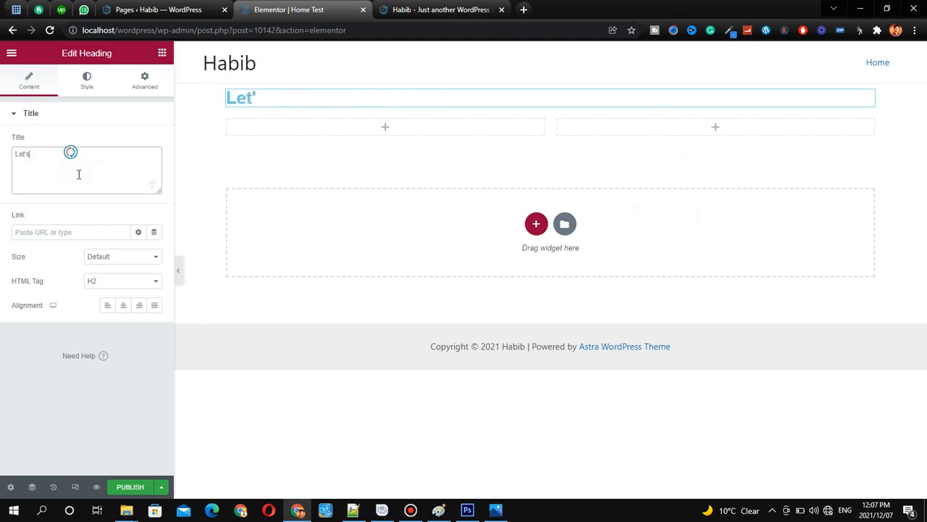
{"action": "type", "text": " Learn A"}
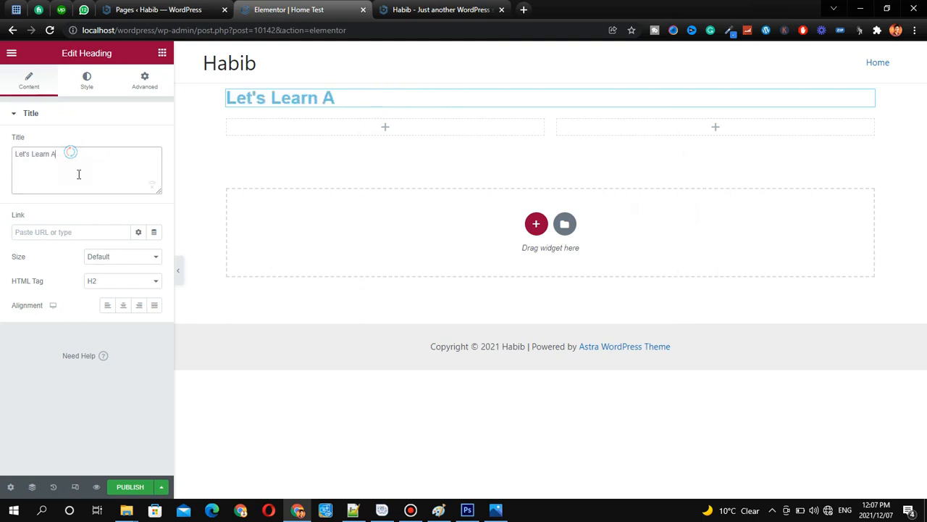
{"action": "type", "text": " Way Better"}
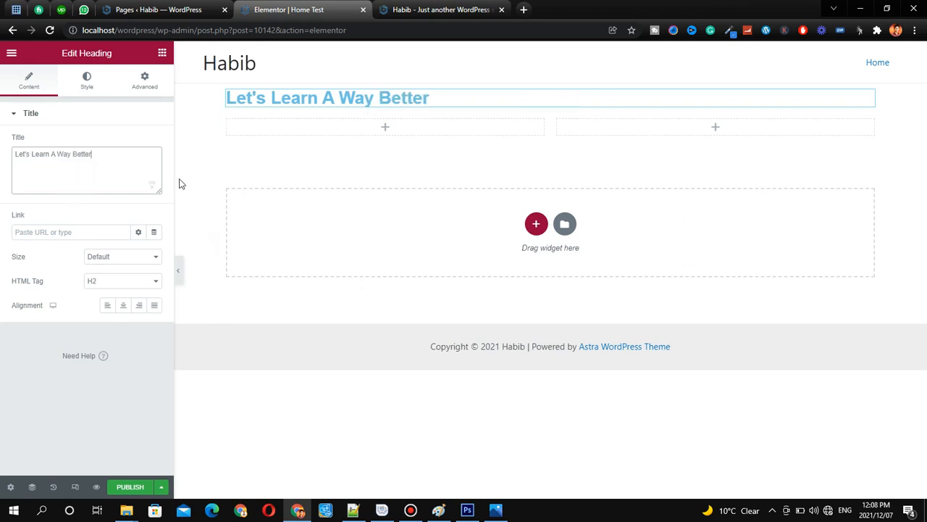
Step: Switch to Photos to compare the heading with the mockup's heading and subtitle, and return to Elementor in Chrome
{"action": "left_click", "coordinate": [487, 508]}
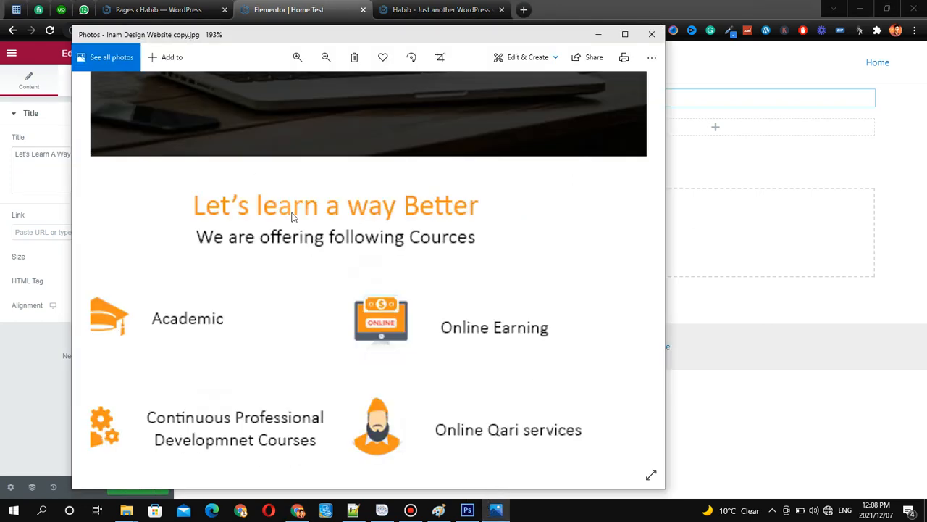
{"action": "scroll", "coordinate": [321, 208], "scroll_direction": "down", "scroll_amount": 2}
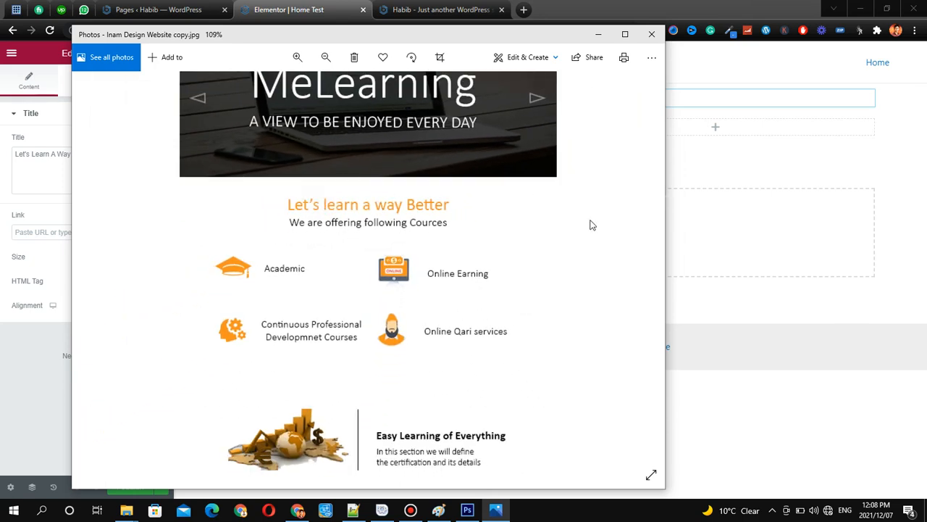
{"action": "left_click", "coordinate": [739, 228]}
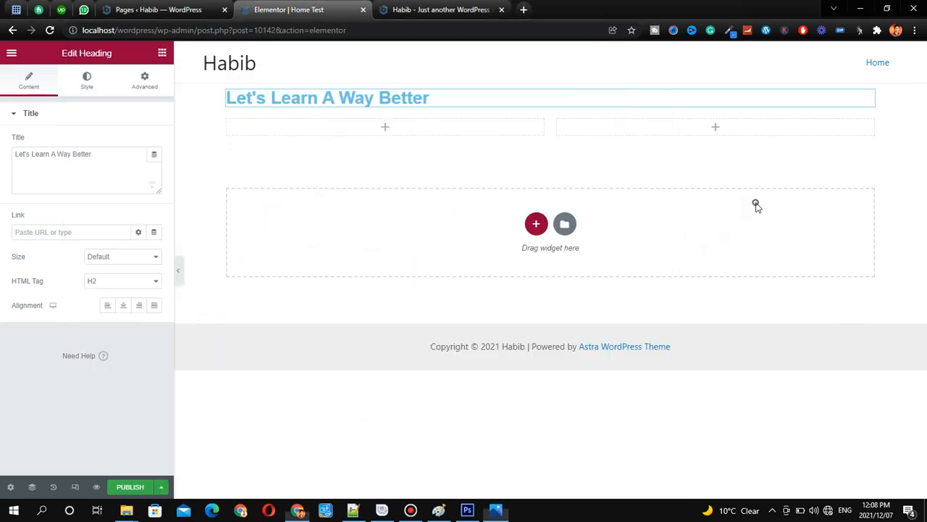
Step: Center the "Let's Learn A Way Better" heading and set its text color to orange #FC8C04
{"action": "left_click", "coordinate": [124, 305]}
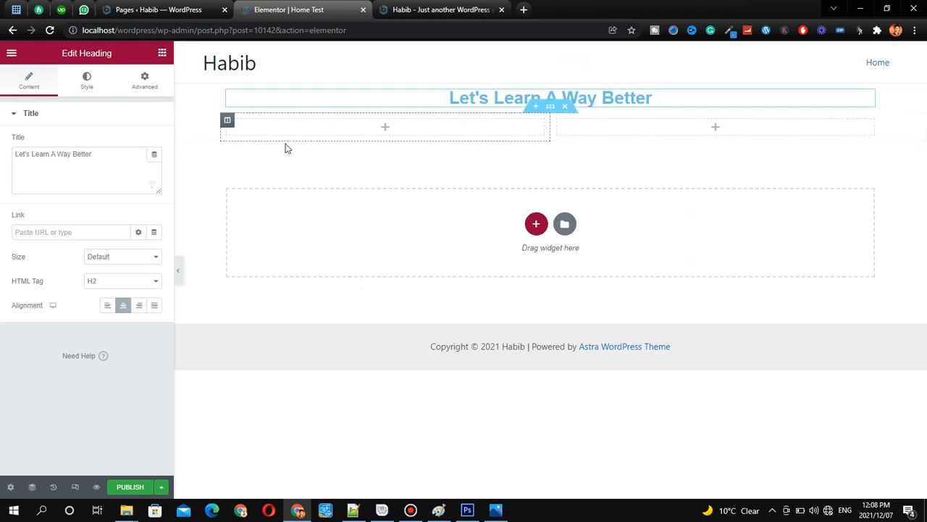
{"action": "left_click", "coordinate": [87, 81]}
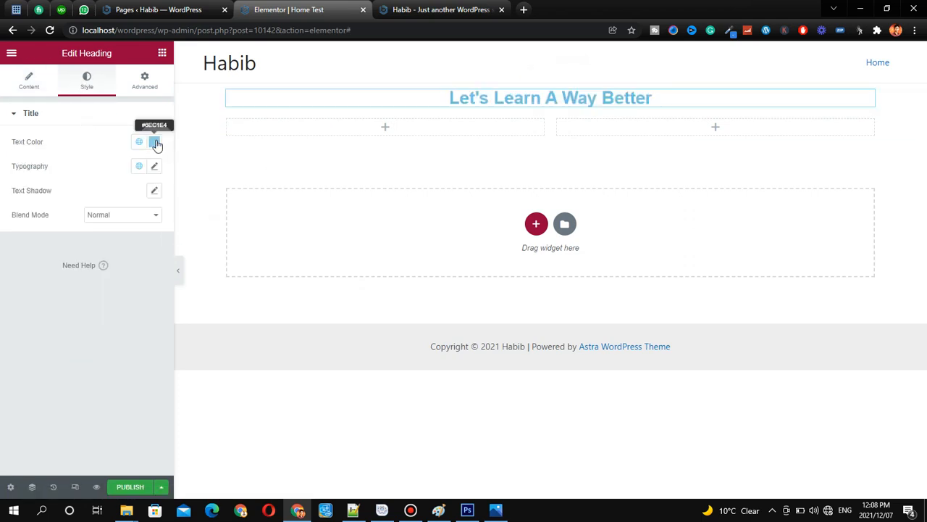
{"action": "mouse_move", "coordinate": [137, 123]}
{"action": "left_mouse_down"}
{"action": "mouse_move", "coordinate": [173, 148]}
{"action": "mouse_move", "coordinate": [154, 139]}
{"action": "left_mouse_up"}
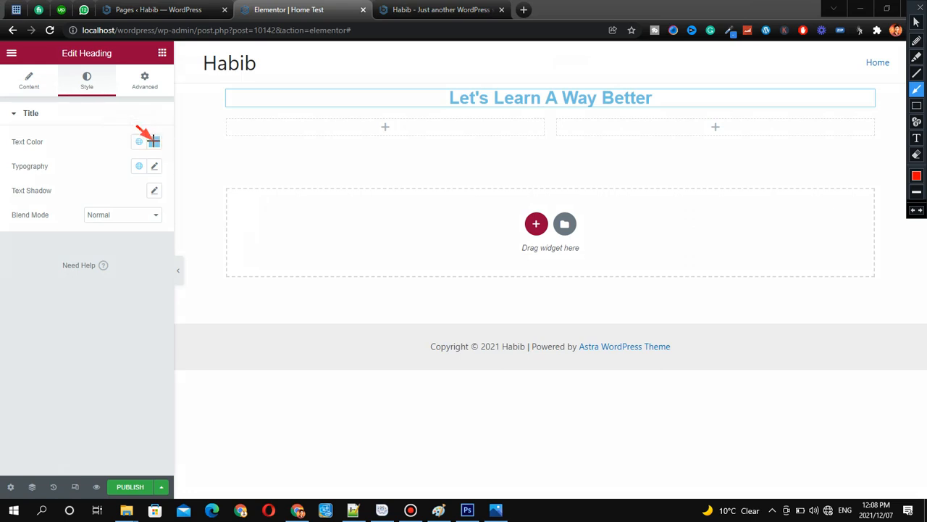
{"action": "key", "text": "Escape"}
{"action": "left_click", "coordinate": [154, 142]}
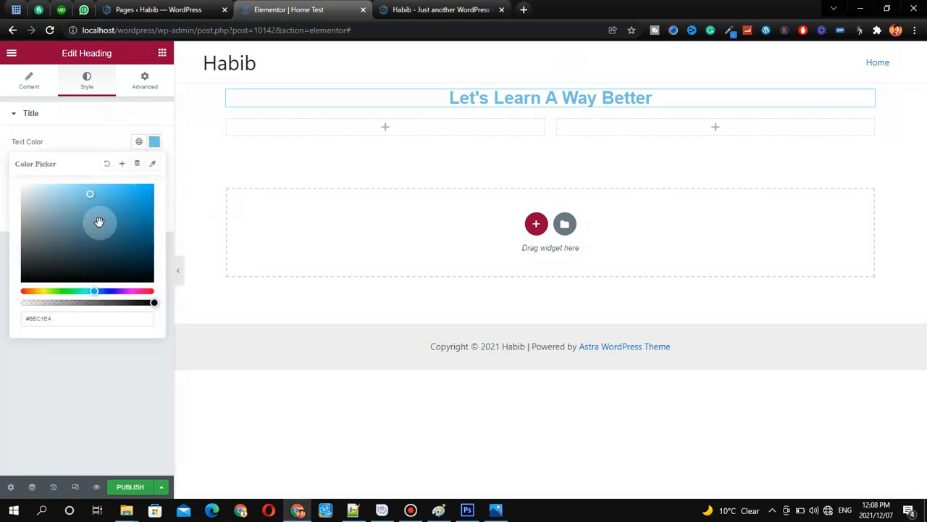
{"action": "left_click", "coordinate": [27, 264]}
{"action": "left_click_drag", "start_coordinate": [36, 259], "coordinate": [21, 279]}
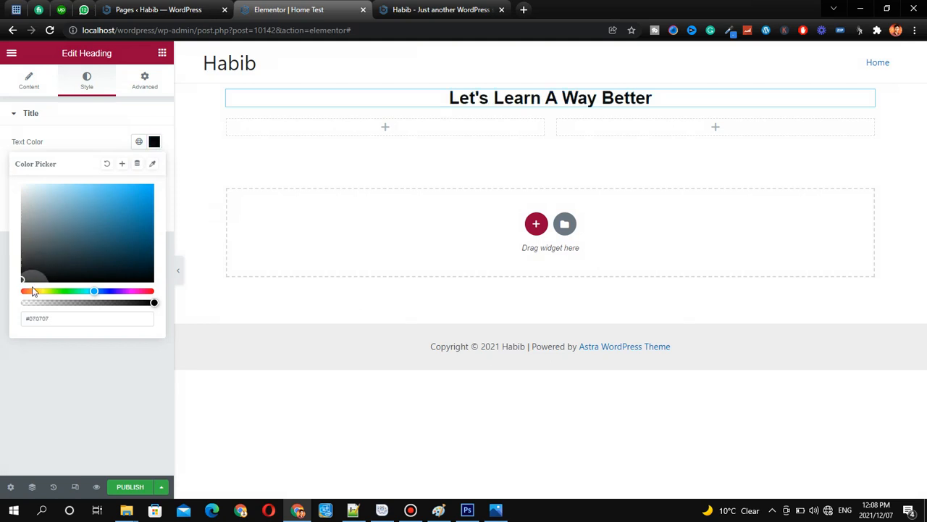
{"action": "left_click", "coordinate": [33, 291]}
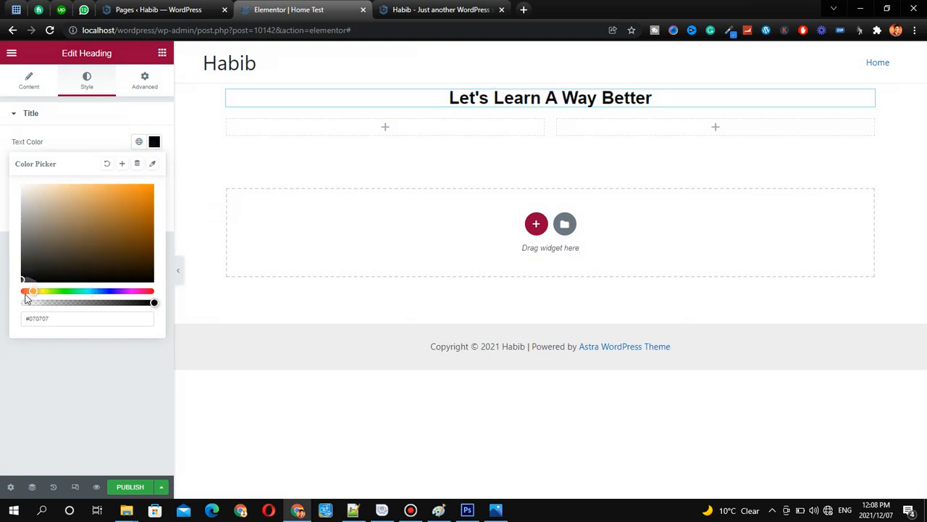
{"action": "left_click_drag", "start_coordinate": [139, 240], "coordinate": [151, 186]}
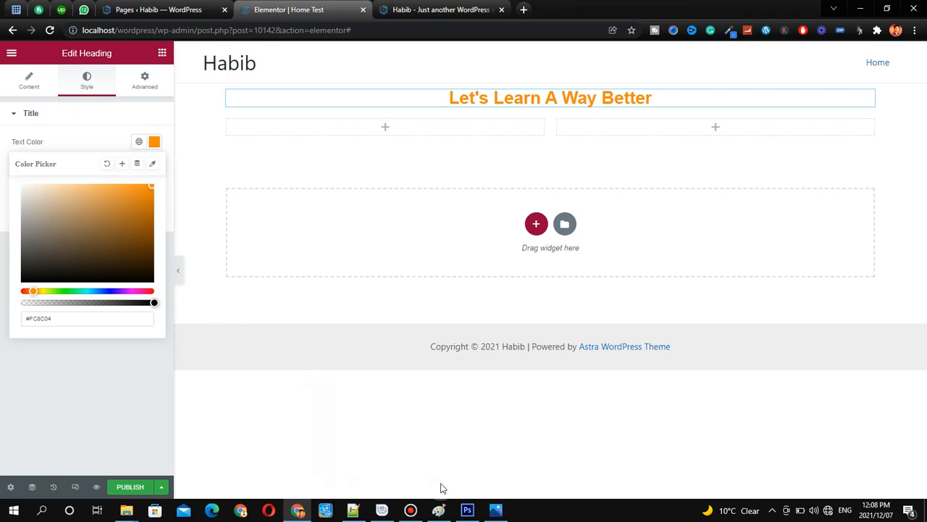
Step: Compare the heading with the mockup in Photos and adjust its text color to orange #F6931B
{"action": "left_click", "coordinate": [500, 510]}
{"action": "left_click", "coordinate": [505, 507]}
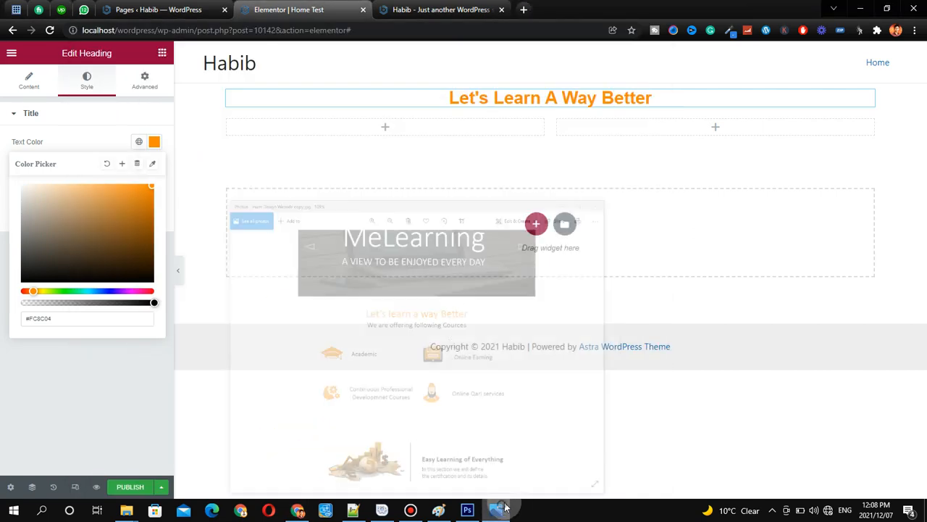
{"action": "left_click", "coordinate": [141, 195]}
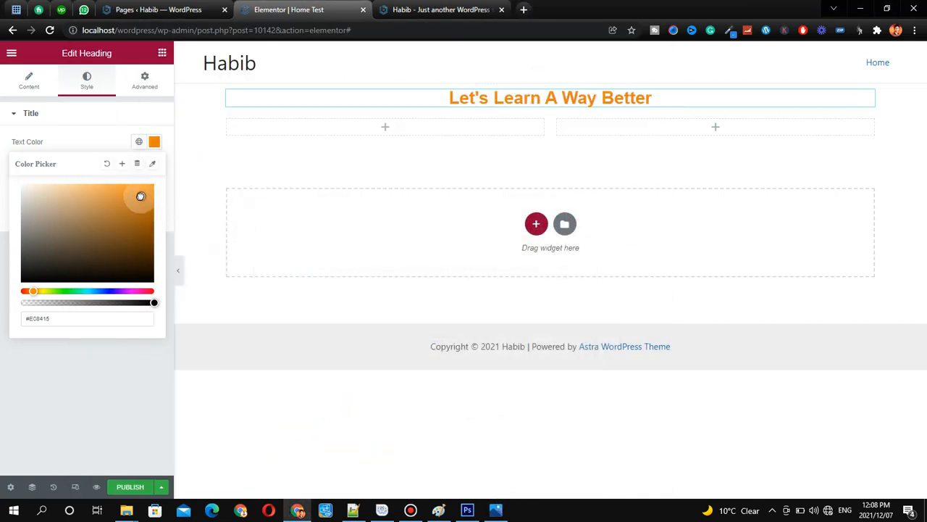
{"action": "mouse_move", "coordinate": [141, 196]}
{"action": "left_mouse_down"}
{"action": "mouse_move", "coordinate": [145, 176]}
{"action": "mouse_move", "coordinate": [133, 181]}
{"action": "mouse_move", "coordinate": [139, 188]}
{"action": "left_mouse_up"}
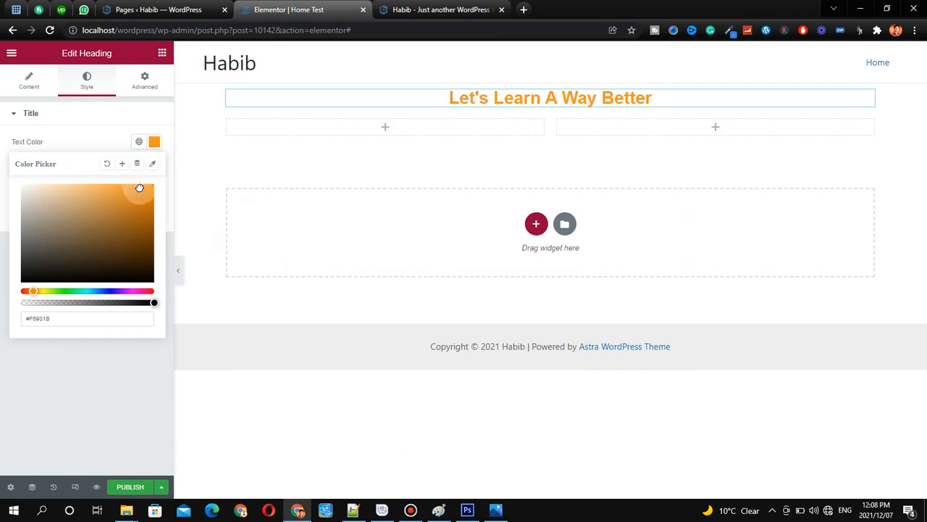
{"action": "left_click", "coordinate": [92, 150]}
Step: Check the mockup heading's lettering in Photos and set the Elementor heading's font weight to 500
{"action": "left_click_drag", "start_coordinate": [127, 155], "coordinate": [168, 167]}
{"action": "key", "text": "Escape"}
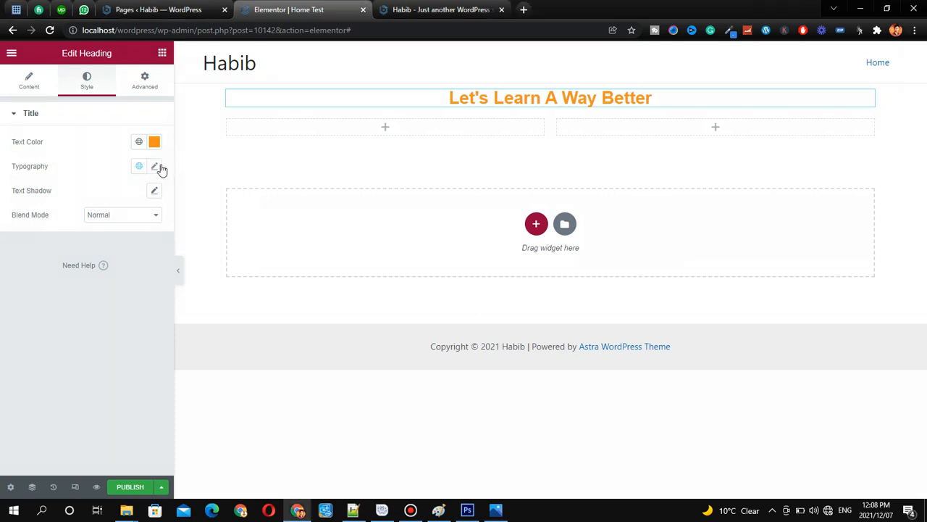
{"action": "left_click", "coordinate": [155, 167]}
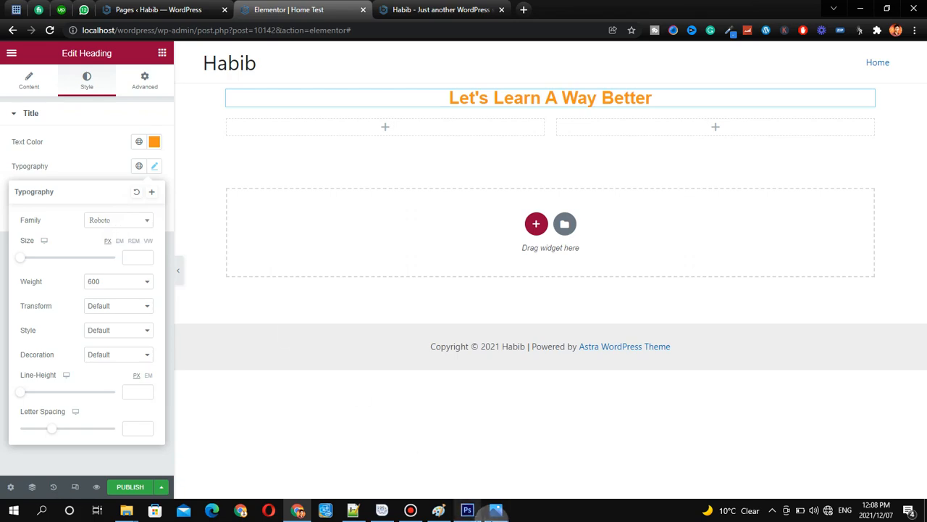
{"action": "left_click", "coordinate": [496, 510]}
{"action": "scroll", "coordinate": [306, 193], "scroll_direction": "up", "scroll_amount": 2}
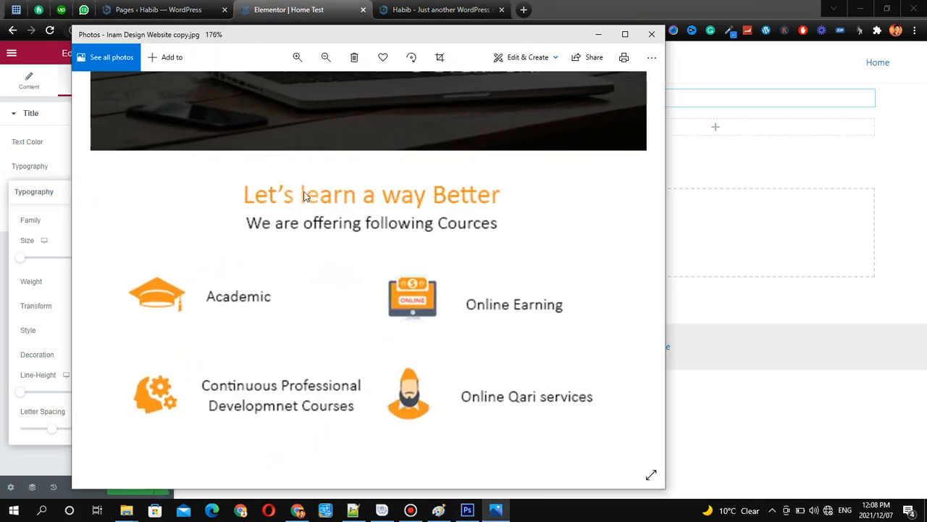
{"action": "scroll", "coordinate": [315, 213], "scroll_direction": "down", "scroll_amount": 1}
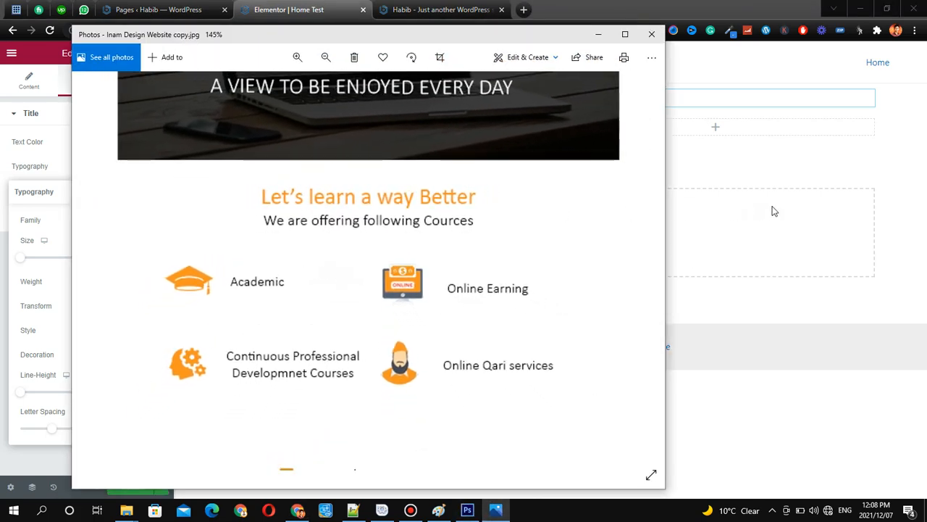
{"action": "left_click", "coordinate": [41, 201]}
{"action": "left_click", "coordinate": [112, 286]}
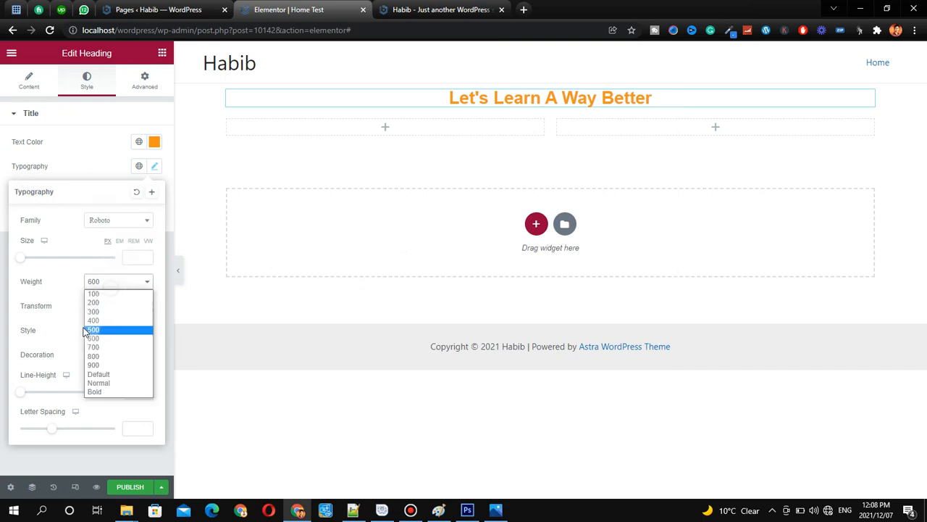
{"action": "left_click", "coordinate": [102, 325]}
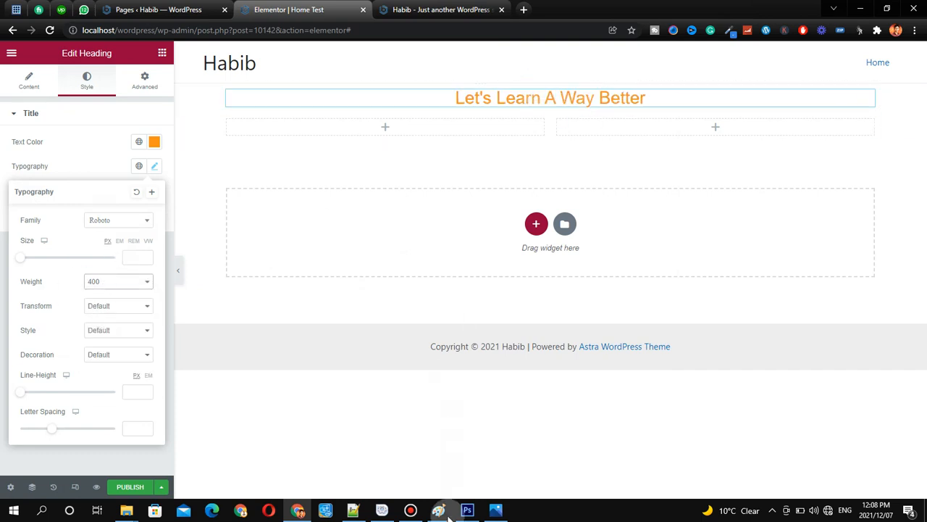
{"action": "left_click", "coordinate": [104, 284]}
{"action": "left_click", "coordinate": [107, 328]}
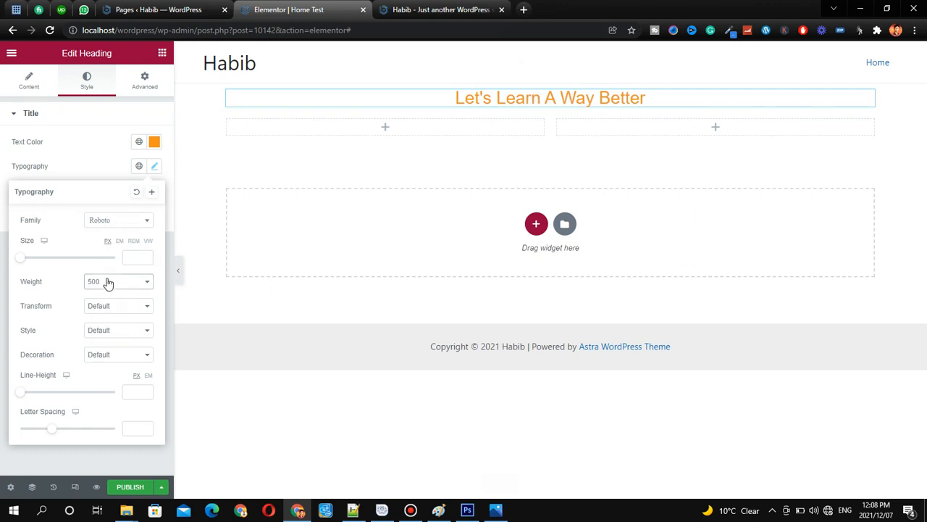
Step: Set the heading's font size to 36 px
{"action": "left_click", "coordinate": [144, 258]}
{"action": "type", "text": "2"}
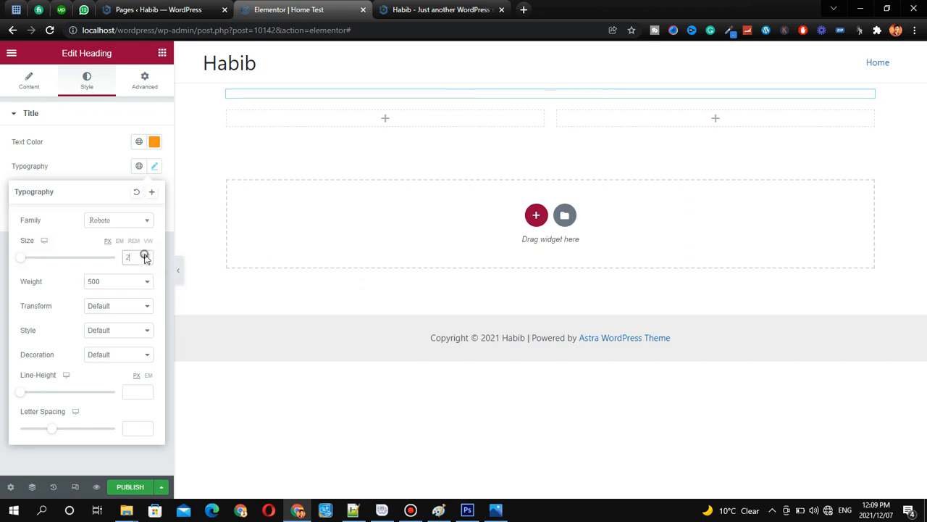
{"action": "left_click_drag", "start_coordinate": [145, 255], "coordinate": [145, 255]}
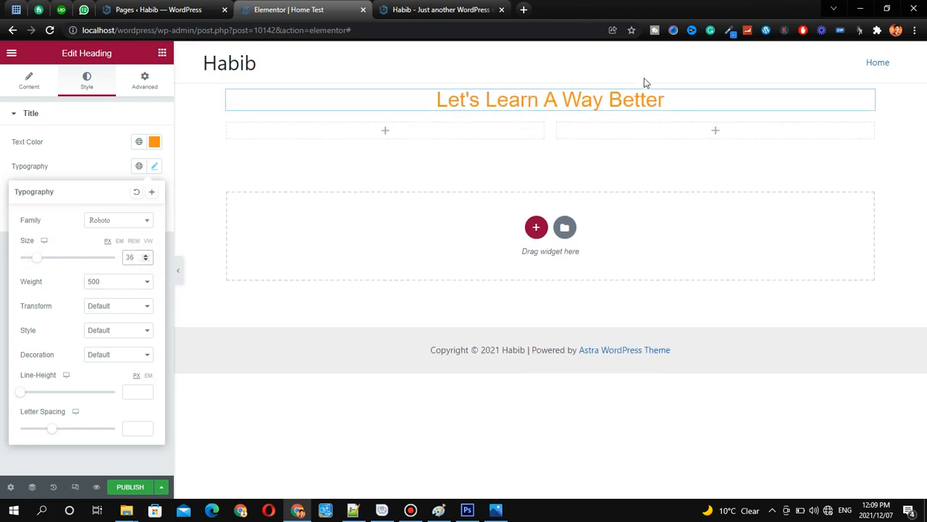
Step: Switch to Photos to compare the heading's size with the mockup, and return to Elementor in Chrome
{"action": "left_click", "coordinate": [495, 510]}
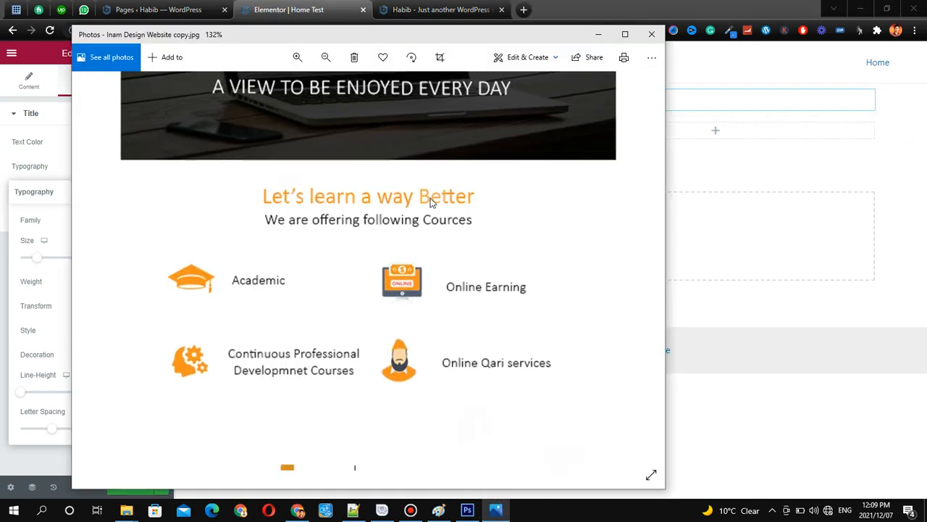
{"action": "scroll", "coordinate": [427, 203], "scroll_direction": "down", "scroll_amount": 4}
{"action": "scroll", "coordinate": [417, 208], "scroll_direction": "down", "scroll_amount": 2}
{"action": "left_click", "coordinate": [830, 160]}
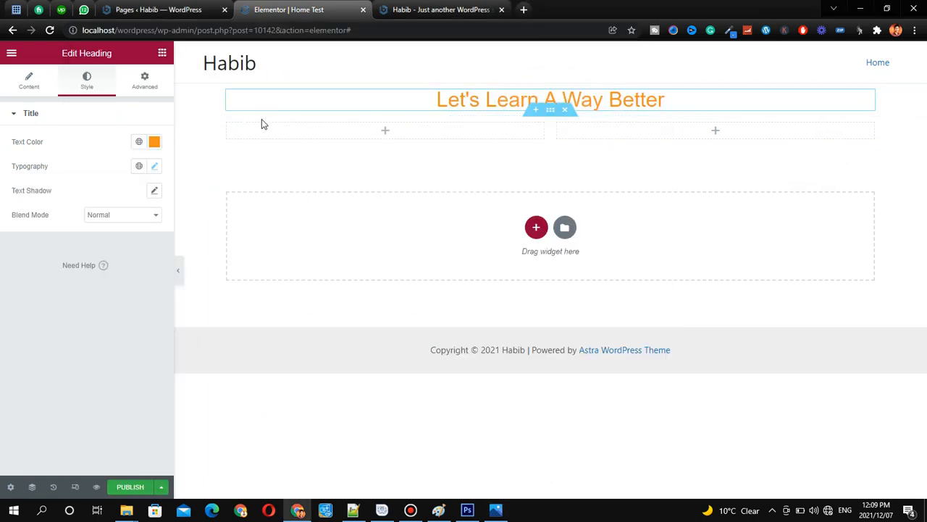
Step: Try the Righteous font family on the heading, and set the family to Rowdies
{"action": "left_click", "coordinate": [155, 167]}
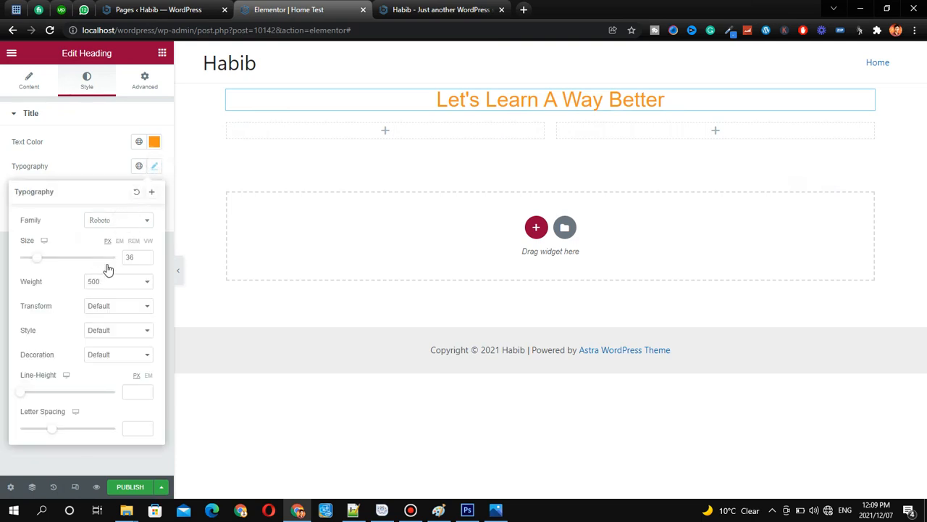
{"action": "left_click", "coordinate": [111, 221]}
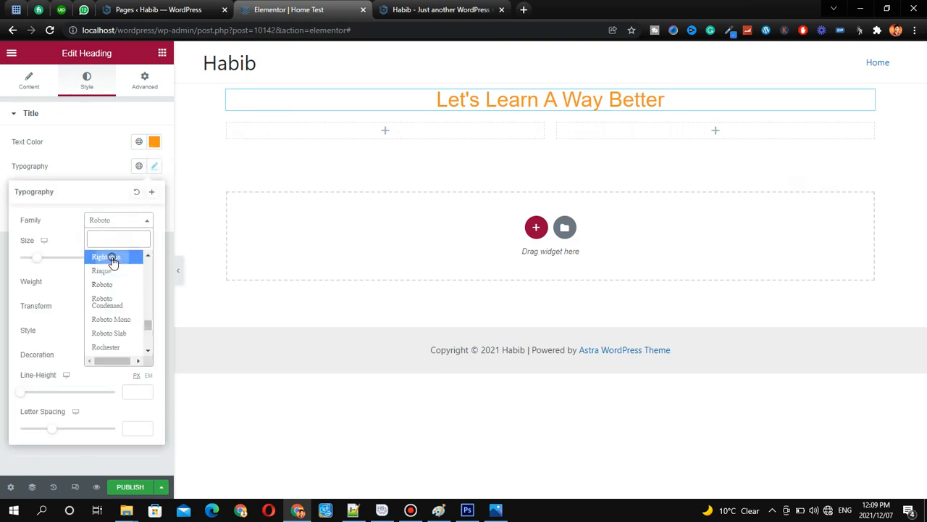
{"action": "left_click", "coordinate": [113, 257]}
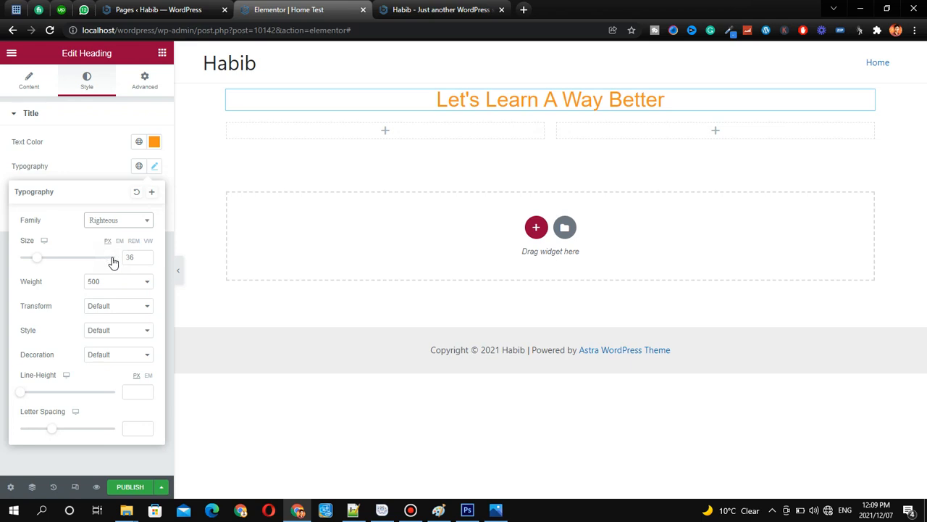
{"action": "left_click", "coordinate": [118, 220]}
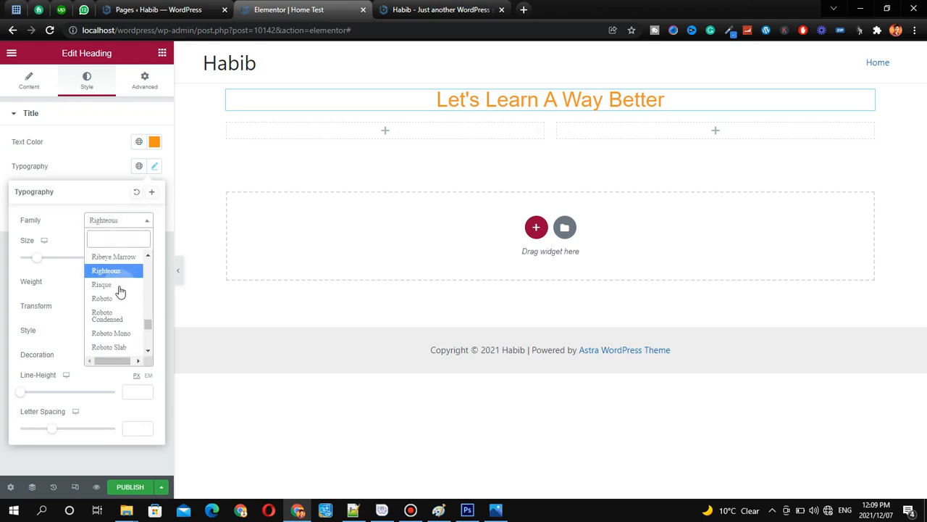
{"action": "scroll", "coordinate": [116, 304], "scroll_direction": "down", "scroll_amount": 5}
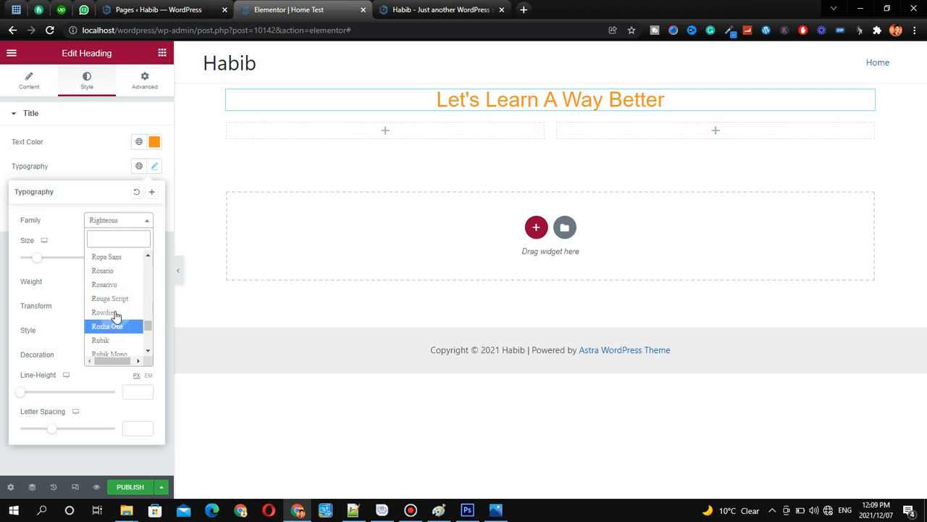
{"action": "left_click", "coordinate": [112, 312]}
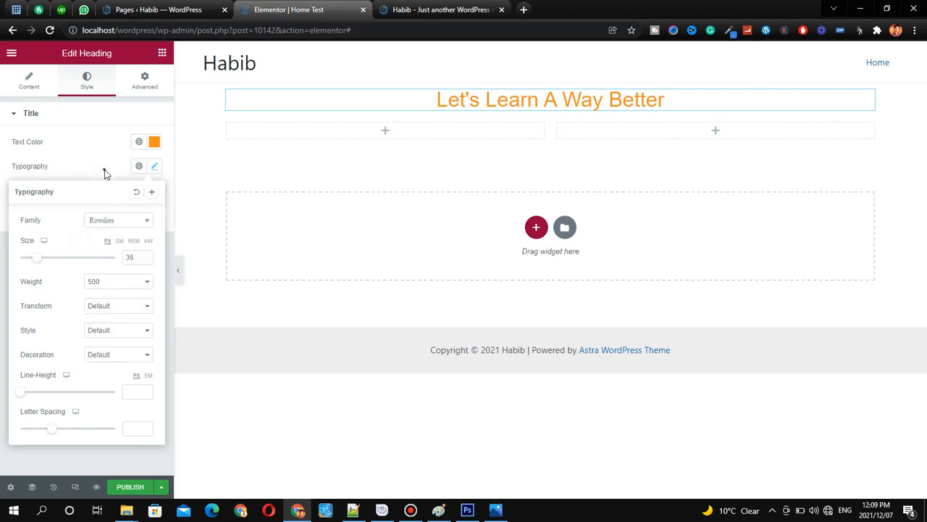
{"action": "left_click", "coordinate": [271, 267]}
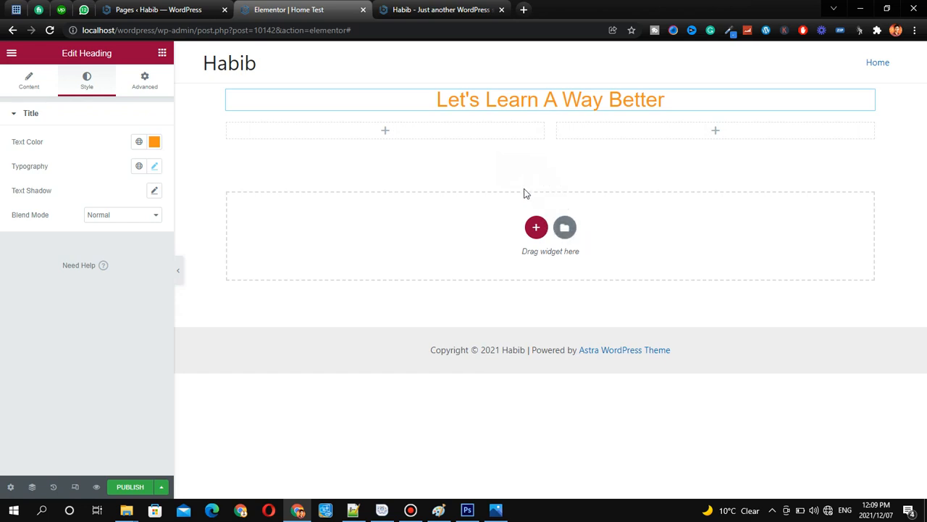
Step: Open the template library from the empty area and insert the free "Landing Page – Hotel" page template
{"action": "left_click_drag", "start_coordinate": [583, 213], "coordinate": [580, 211]}
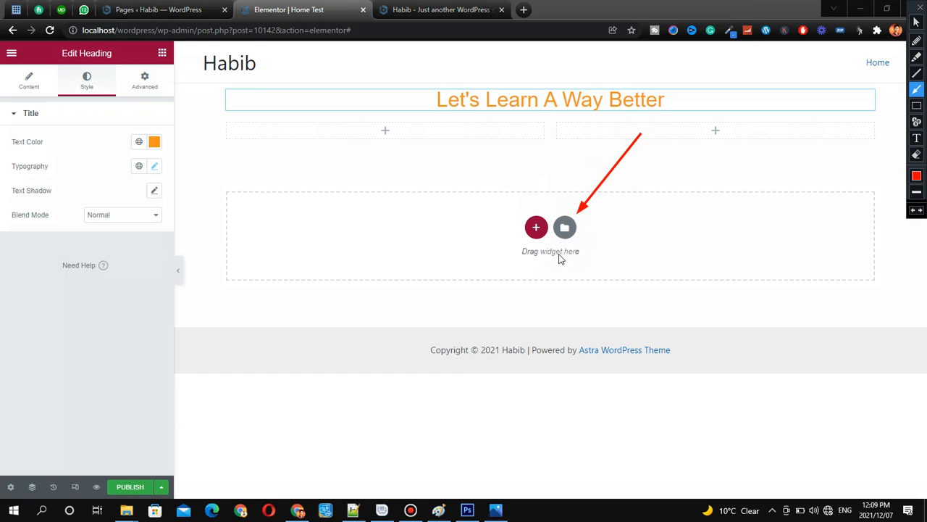
{"action": "key", "text": "Escape"}
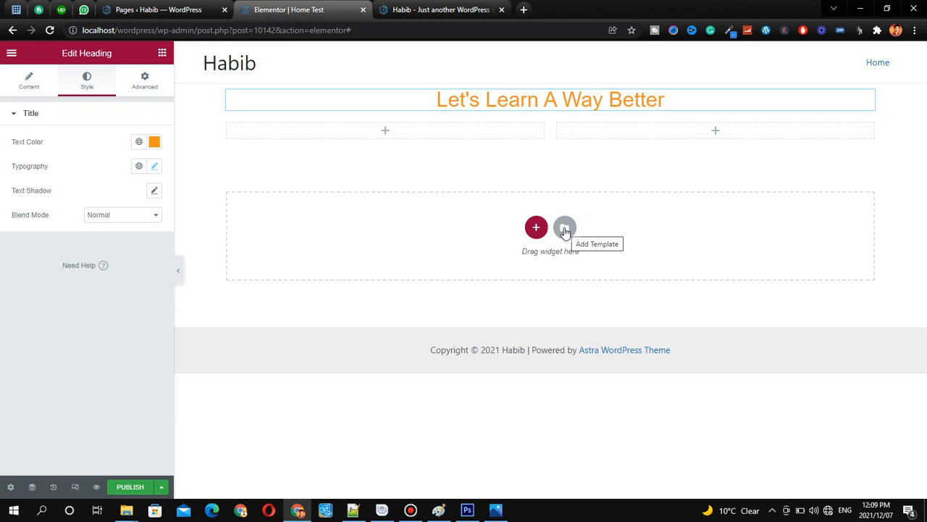
{"action": "left_click", "coordinate": [566, 228]}
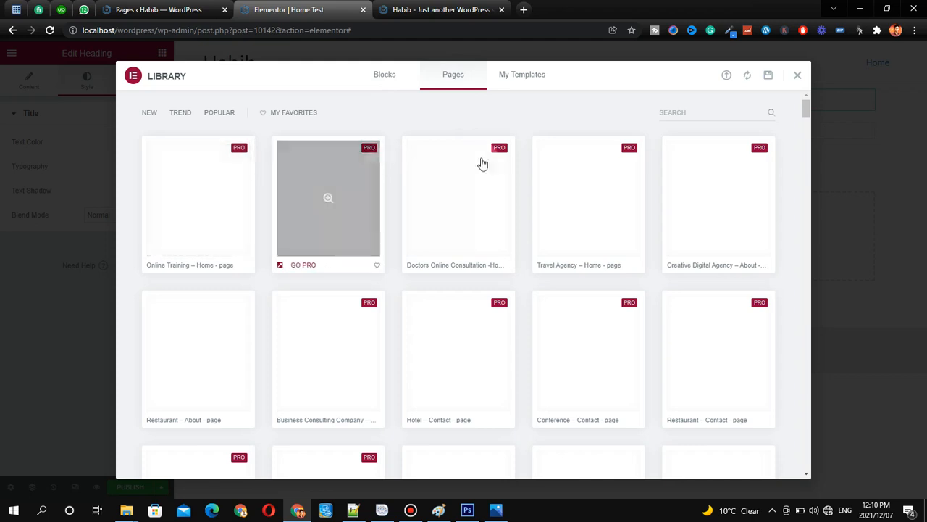
{"action": "scroll", "coordinate": [725, 267], "scroll_direction": "down", "scroll_amount": 2}
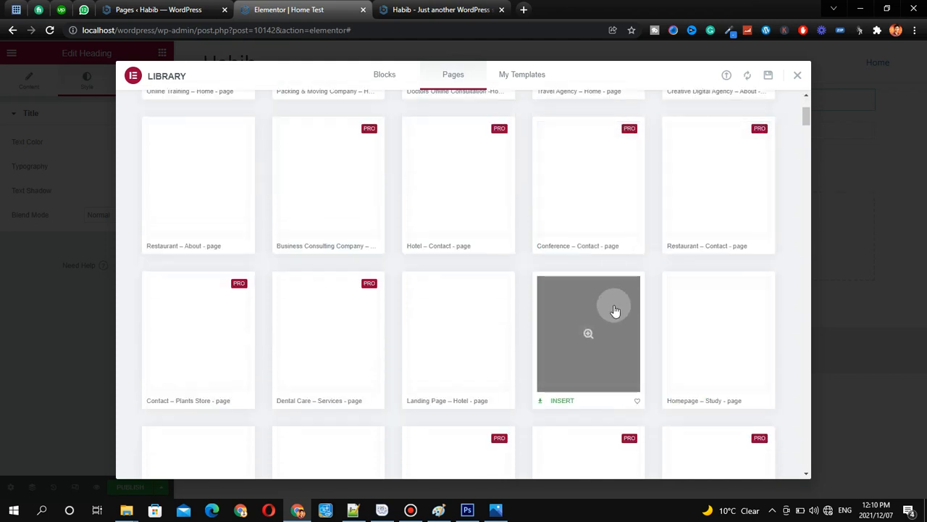
{"action": "scroll", "coordinate": [615, 311], "scroll_direction": "down", "scroll_amount": 1}
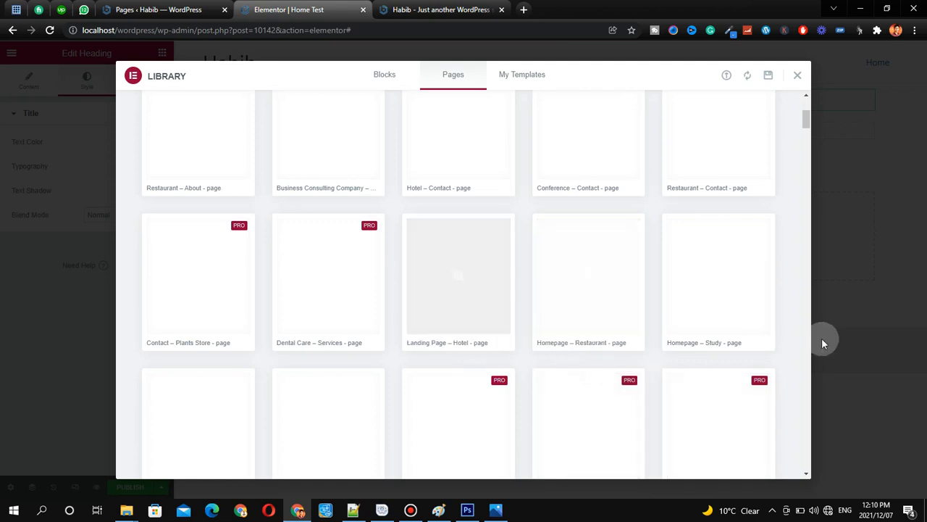
{"action": "scroll", "coordinate": [544, 306], "scroll_direction": "down", "scroll_amount": 1}
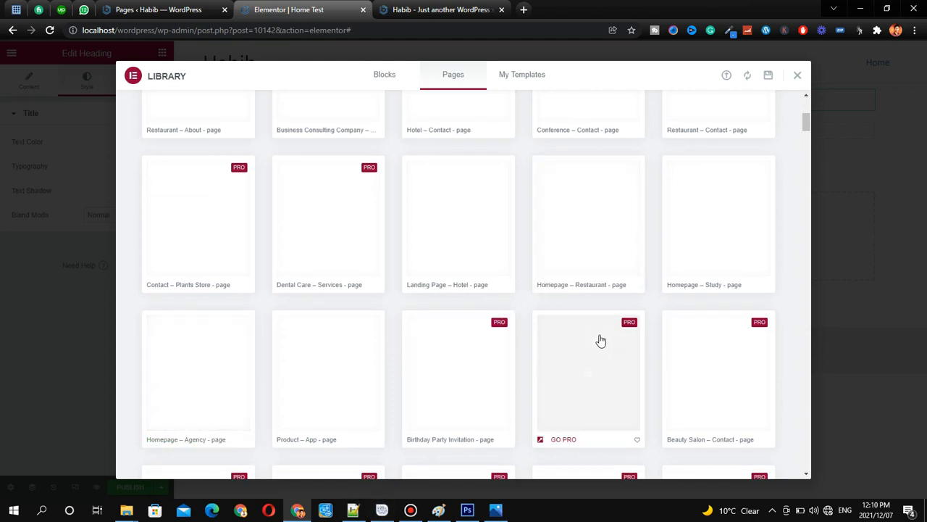
{"action": "left_click", "coordinate": [436, 283]}
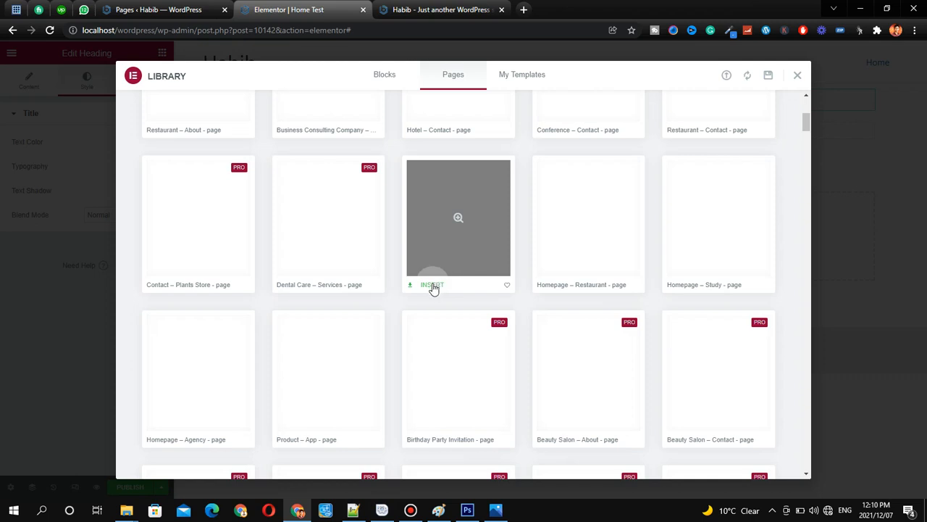
{"action": "left_click_drag", "start_coordinate": [402, 278], "coordinate": [447, 293]}
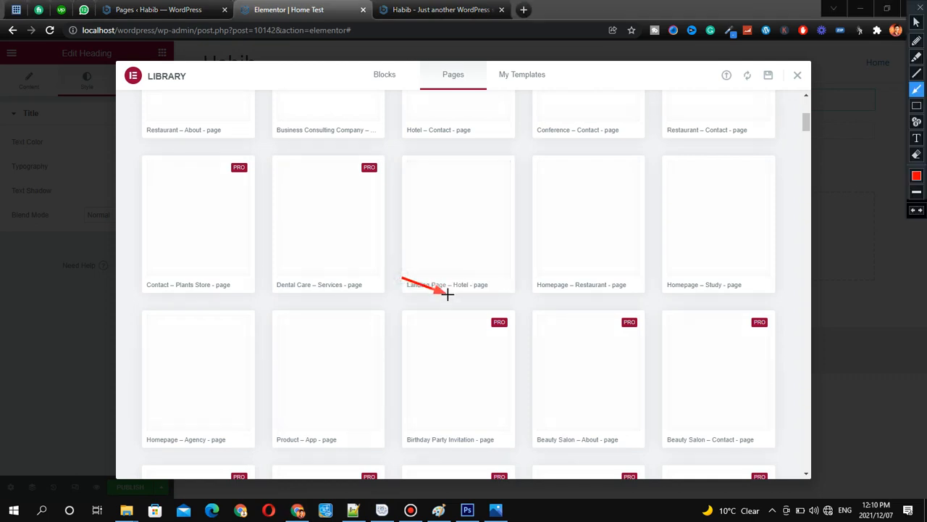
{"action": "left_click", "coordinate": [437, 288]}
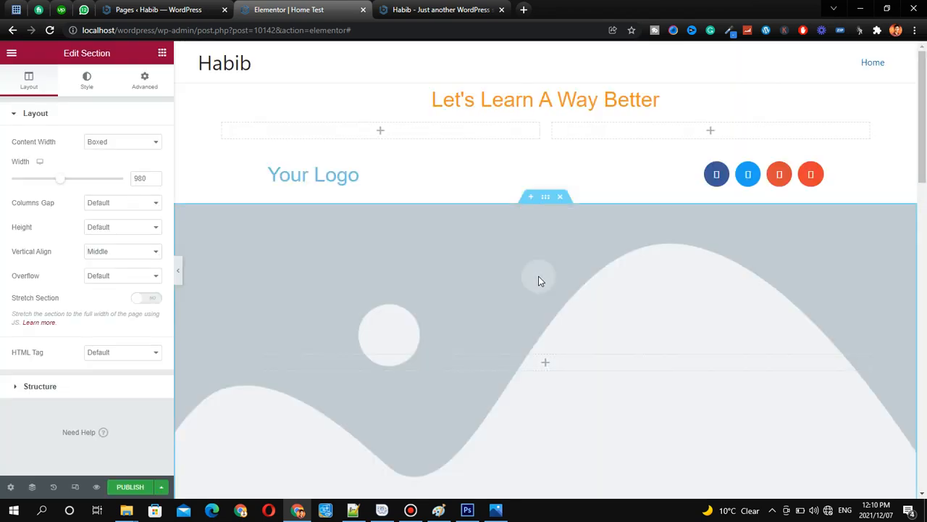
Step: Look through the inserted template and set its large top section's background image to the Web Development Course picture, SKhsnA.jpg
{"action": "scroll", "coordinate": [607, 273], "scroll_direction": "down", "scroll_amount": 15}
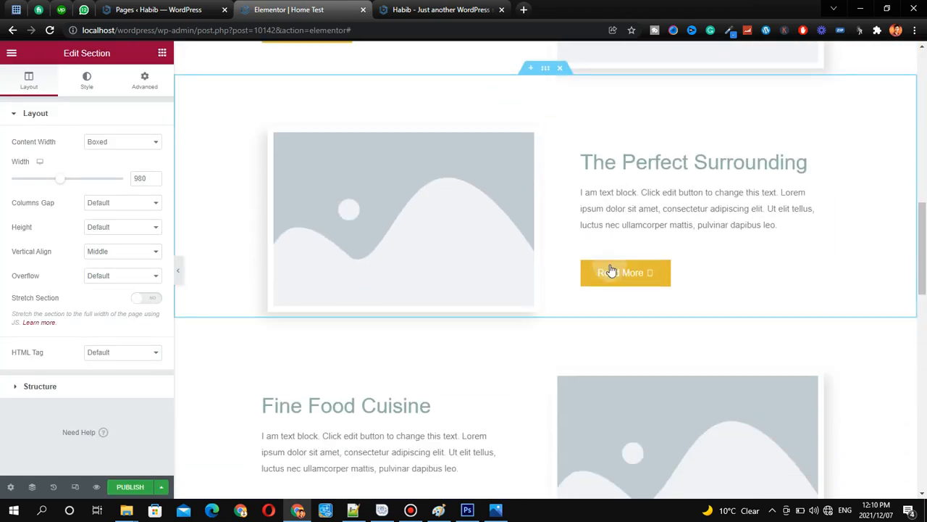
{"action": "scroll", "coordinate": [607, 254], "scroll_direction": "down", "scroll_amount": 8}
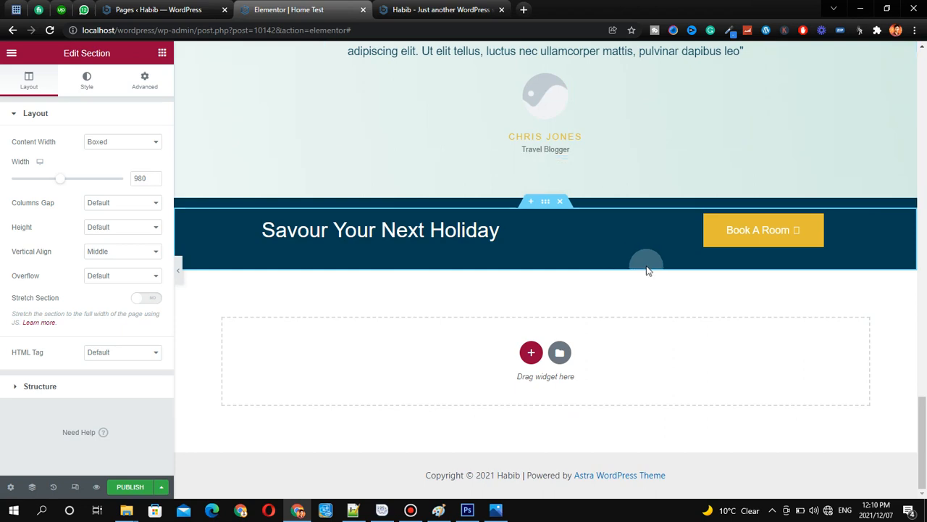
{"action": "scroll", "coordinate": [646, 269], "scroll_direction": "up", "scroll_amount": 6}
{"action": "scroll", "coordinate": [719, 295], "scroll_direction": "up", "scroll_amount": 20}
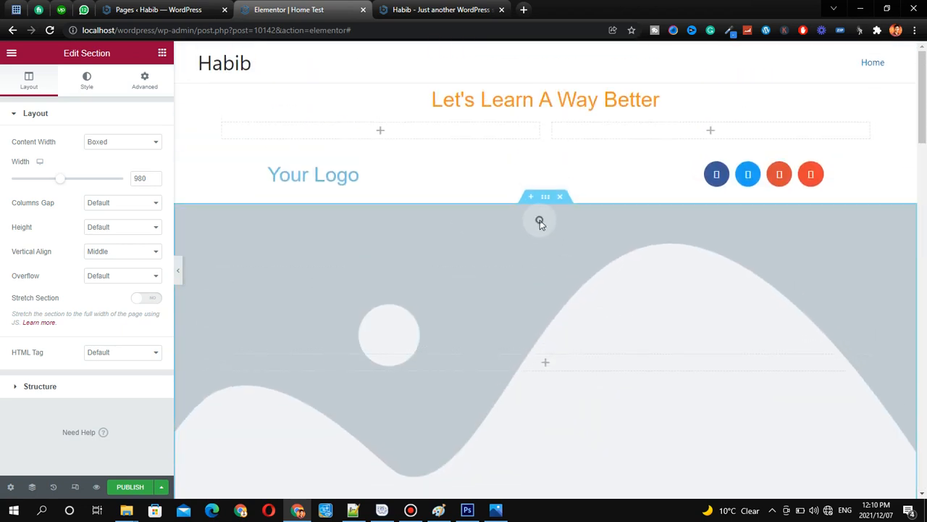
{"action": "left_click", "coordinate": [525, 206]}
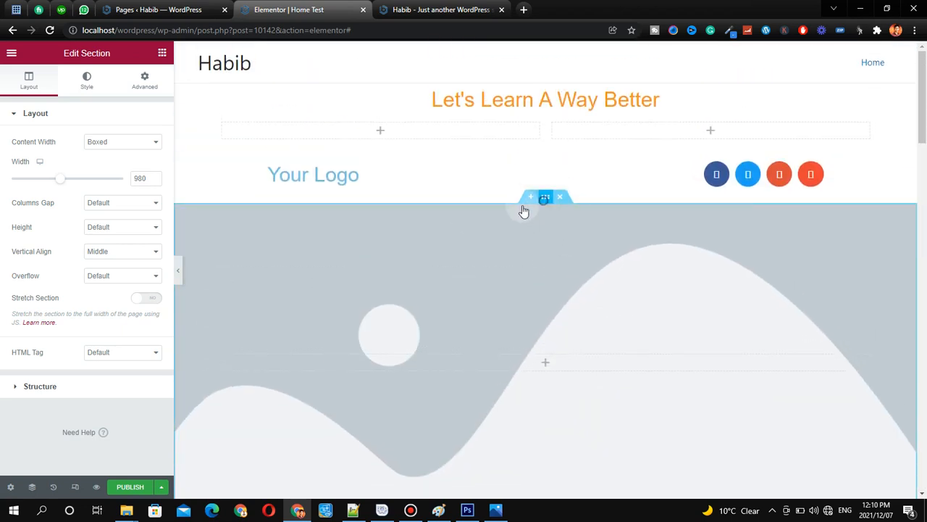
{"action": "left_click", "coordinate": [69, 89]}
{"action": "left_click", "coordinate": [85, 87]}
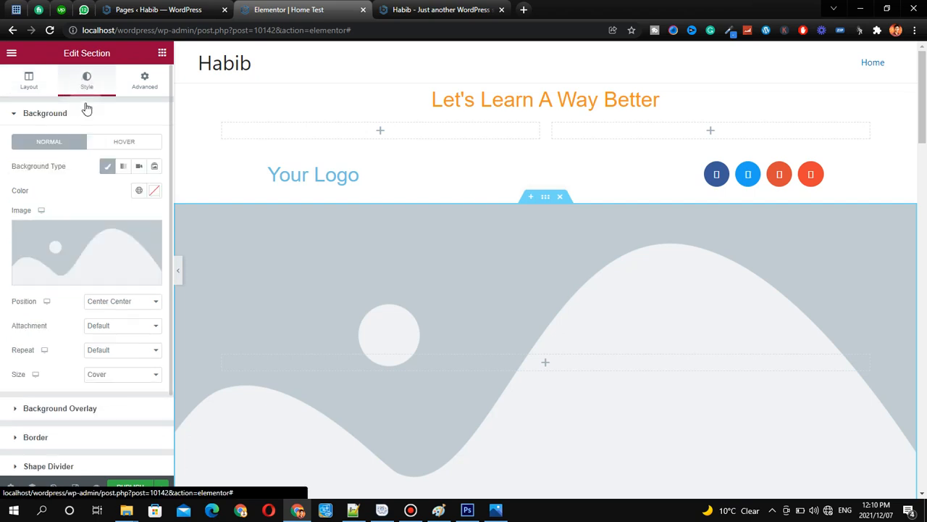
{"action": "left_click", "coordinate": [147, 242]}
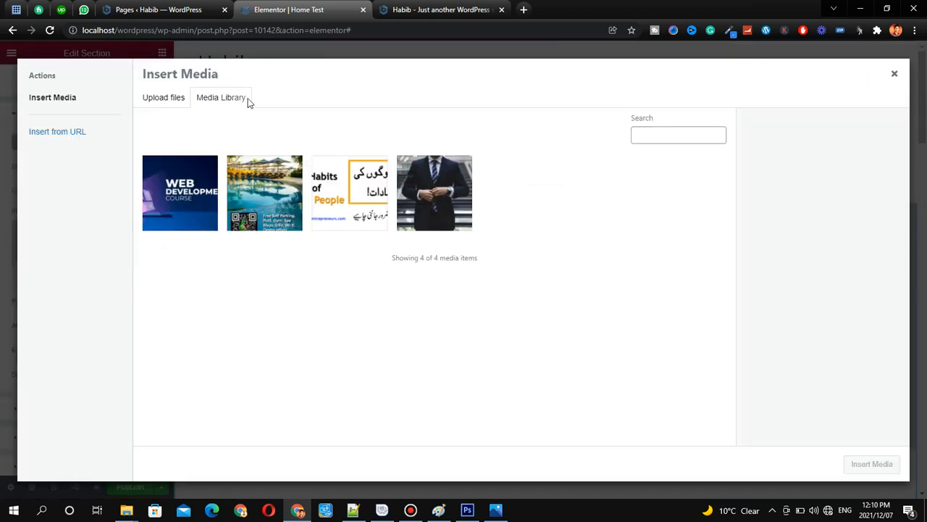
{"action": "left_click", "coordinate": [181, 193]}
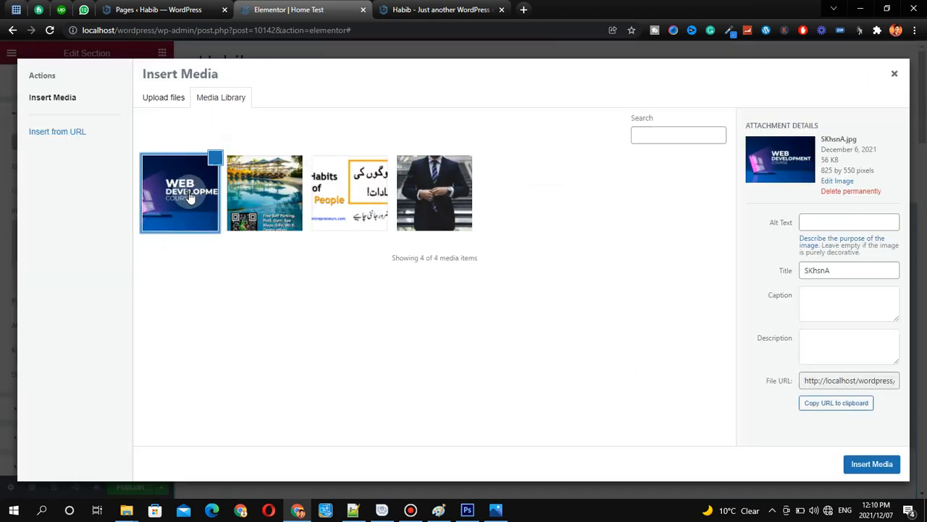
{"action": "left_click", "coordinate": [869, 465]}
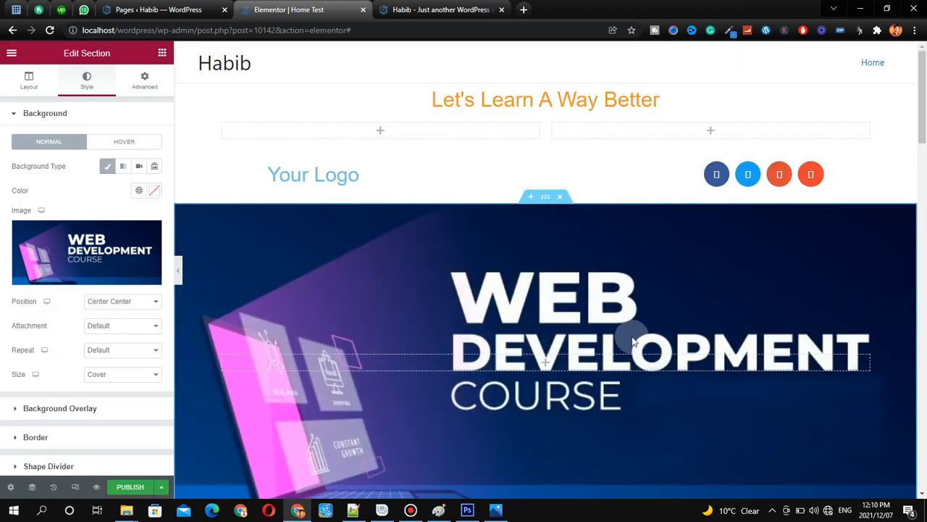
Step: Replace the placeholder image beside "Enjoy Some You-Time" with the Habits of Rich People picture from the media library
{"action": "scroll", "coordinate": [631, 305], "scroll_direction": "down", "scroll_amount": 6}
{"action": "scroll", "coordinate": [638, 299], "scroll_direction": "down", "scroll_amount": 2}
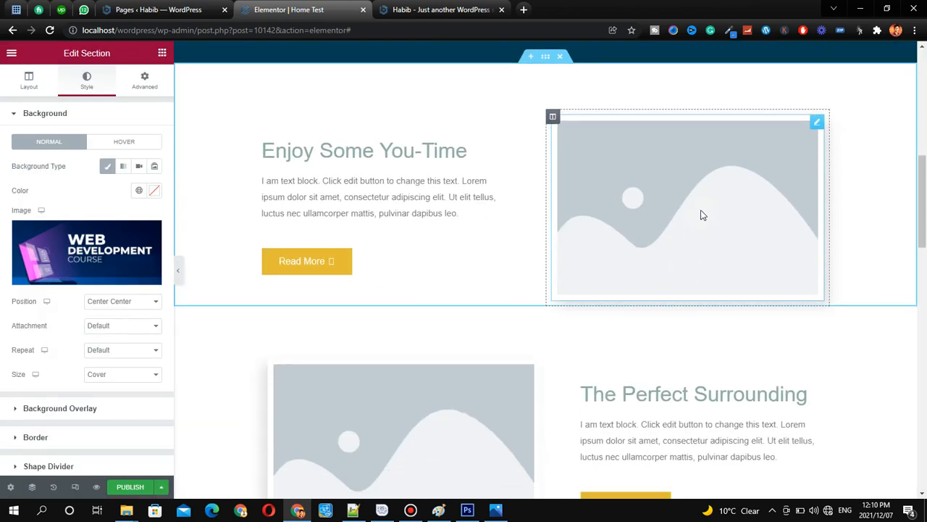
{"action": "left_click", "coordinate": [689, 210]}
{"action": "left_click", "coordinate": [86, 192]}
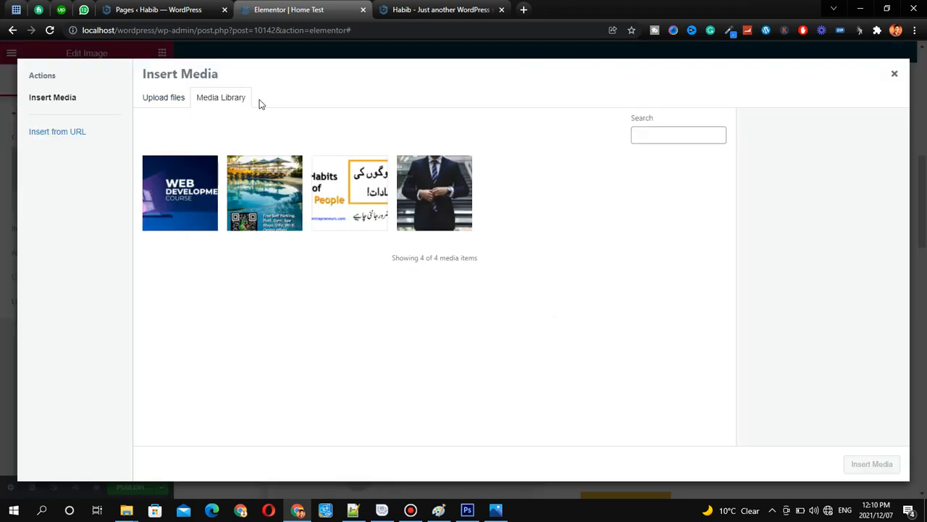
{"action": "left_click", "coordinate": [349, 193]}
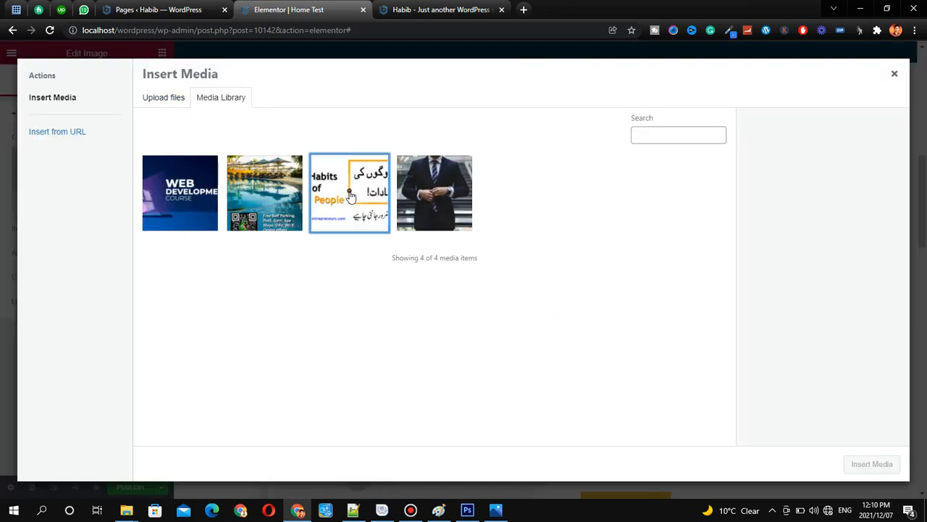
{"action": "left_click", "coordinate": [872, 463]}
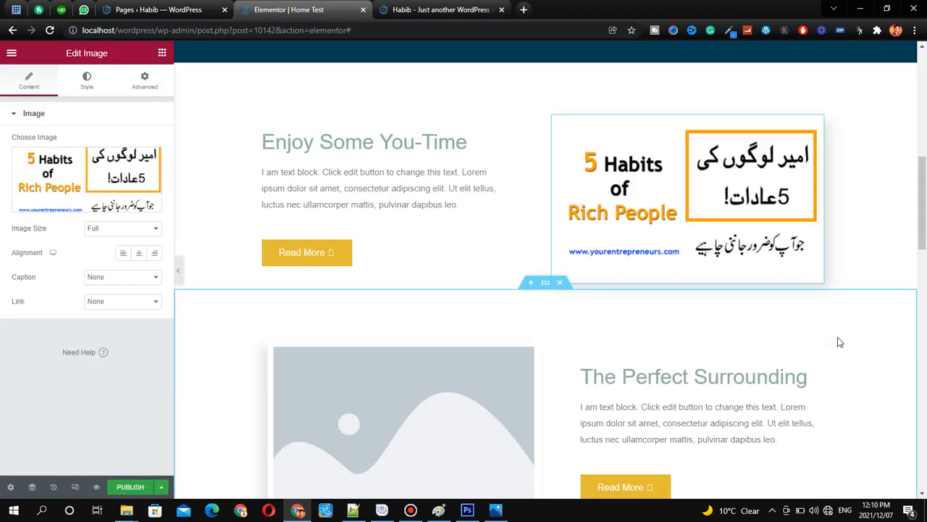
Step: Replace the placeholder image beside "The Perfect Surrounding" with the Habits of Rich People picture
{"action": "scroll", "coordinate": [724, 326], "scroll_direction": "down", "scroll_amount": 4}
{"action": "left_click", "coordinate": [530, 242]}
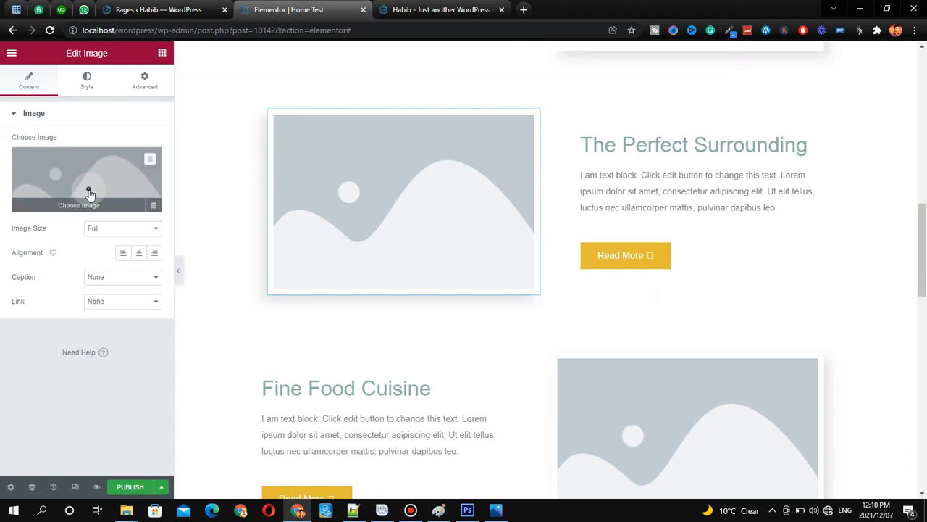
{"action": "left_click", "coordinate": [86, 177]}
{"action": "left_click", "coordinate": [351, 196]}
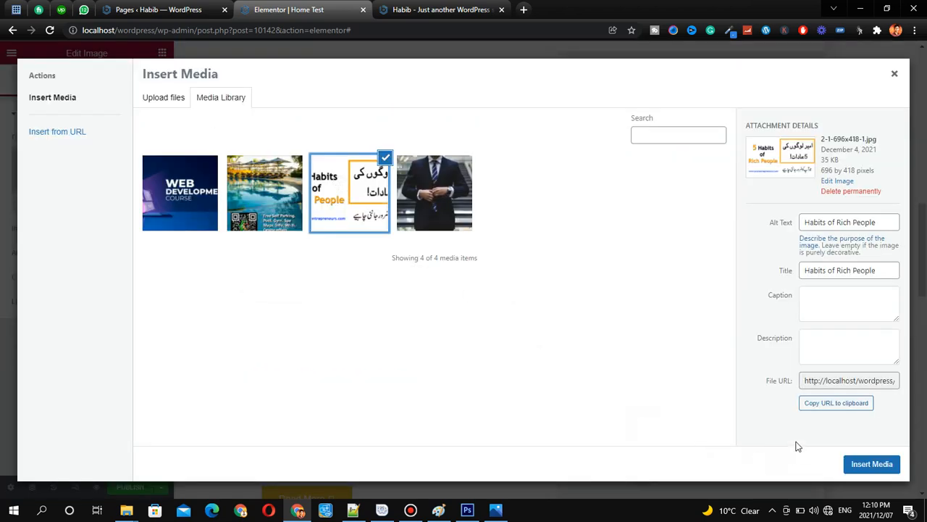
{"action": "left_click", "coordinate": [872, 464]}
Step: Replace the placeholder image beside "Fine Food Cuisine" with the Habits of Rich People picture
{"action": "scroll", "coordinate": [659, 318], "scroll_direction": "down", "scroll_amount": 4}
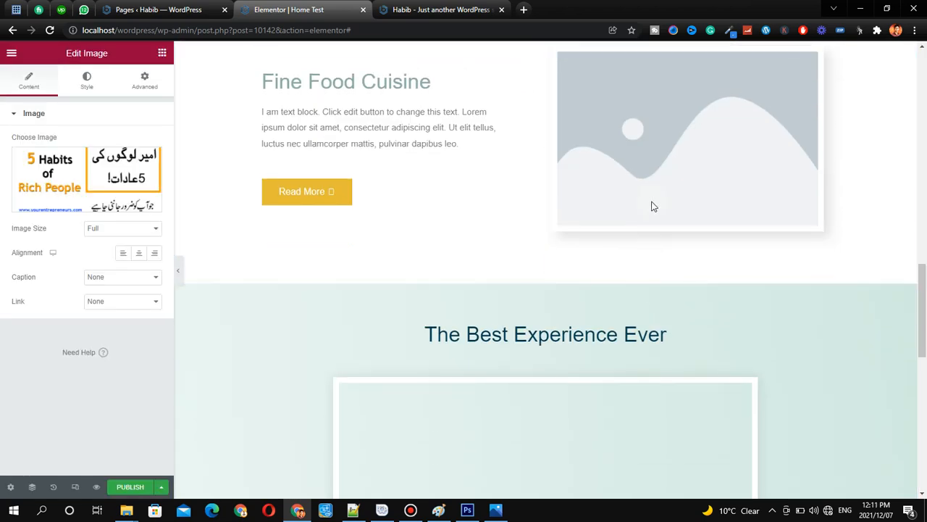
{"action": "left_click", "coordinate": [558, 207]}
{"action": "left_click", "coordinate": [26, 174]}
{"action": "left_click", "coordinate": [333, 201]}
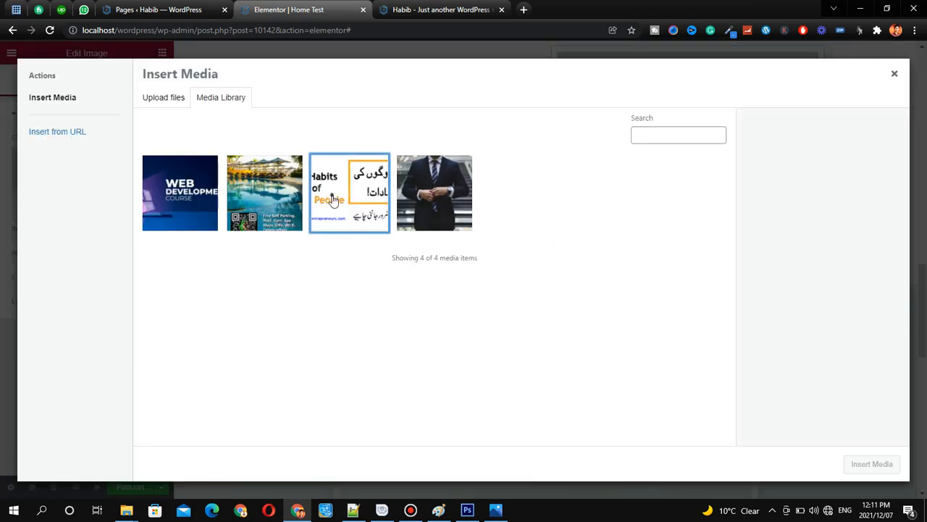
{"action": "left_click", "coordinate": [870, 464]}
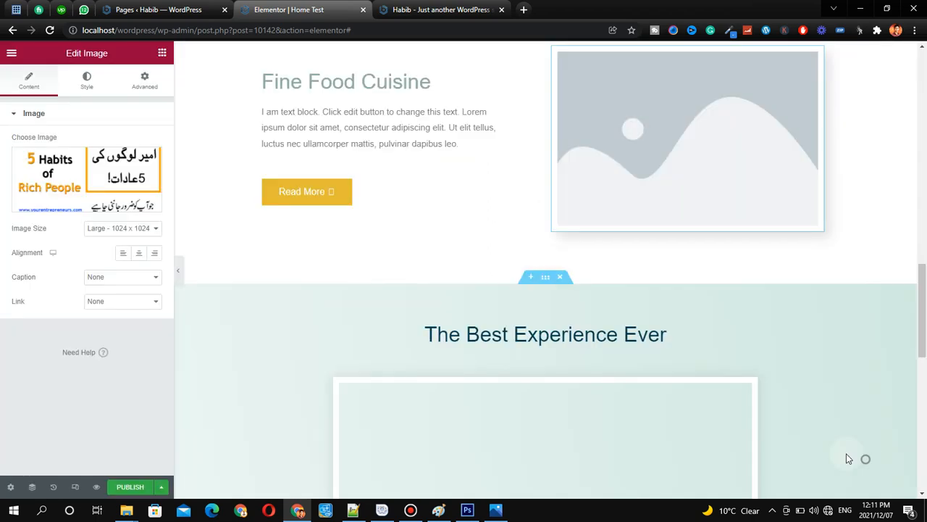
Step: Open the video under "The Best Experience Ever" for editing and examine its source options and YouTube link
{"action": "scroll", "coordinate": [616, 265], "scroll_direction": "down", "scroll_amount": 3}
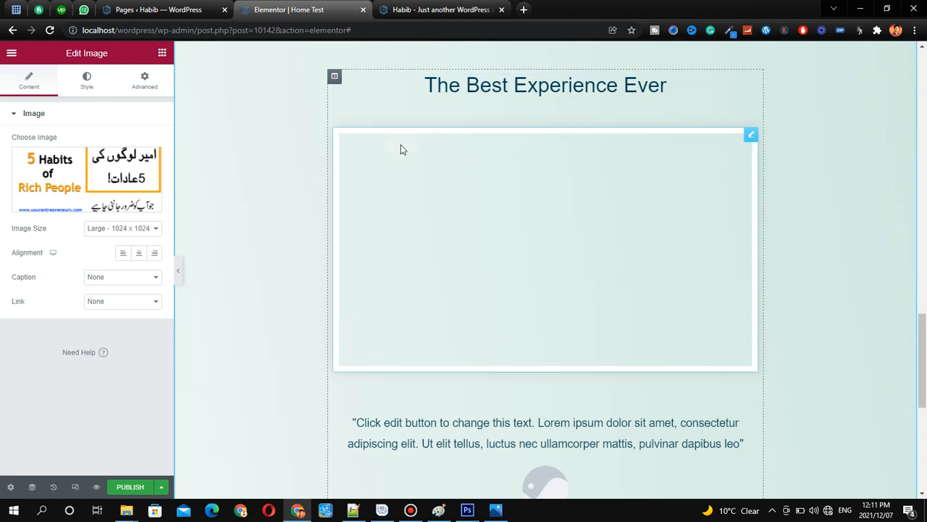
{"action": "left_click", "coordinate": [426, 178]}
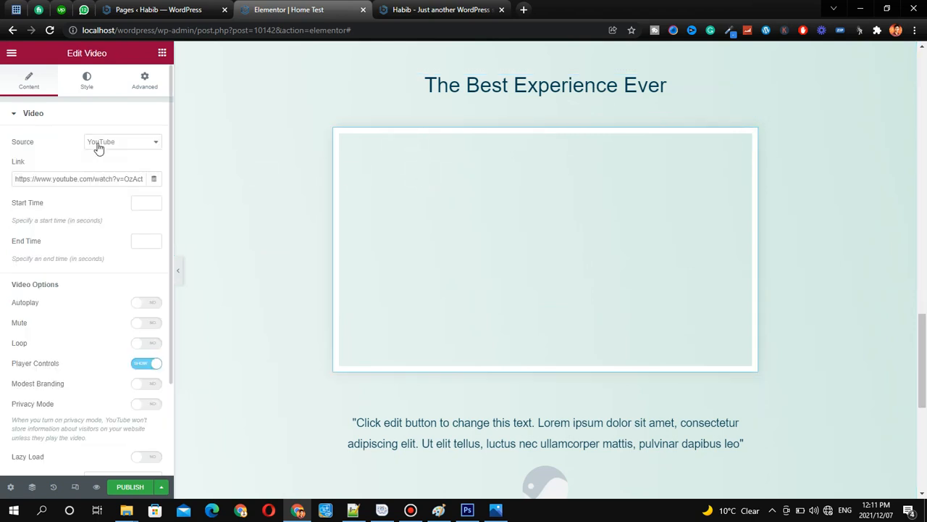
{"action": "triple_click", "coordinate": [92, 183]}
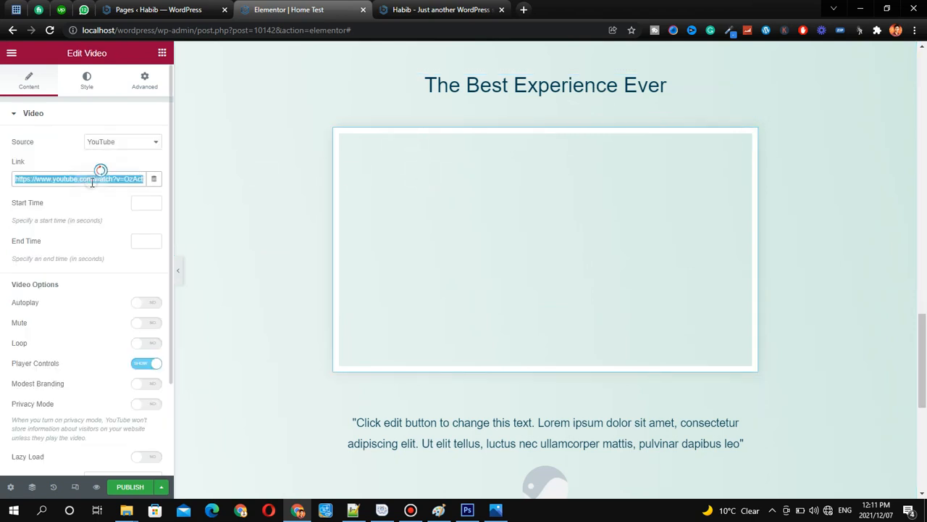
{"action": "left_click", "coordinate": [114, 133]}
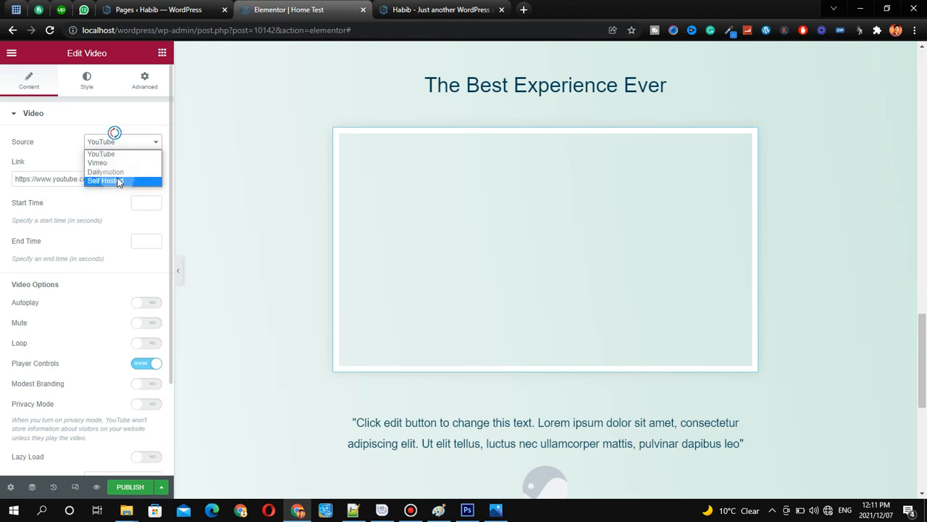
{"action": "left_click", "coordinate": [46, 147]}
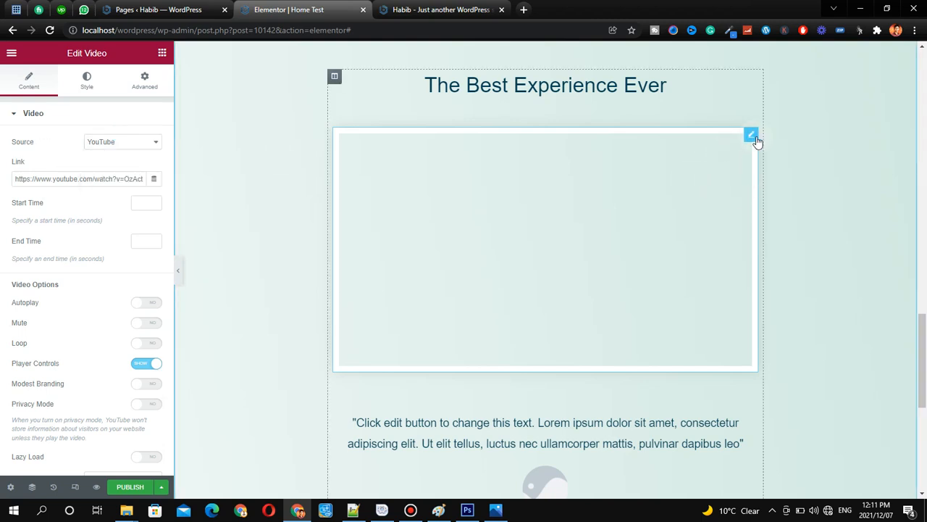
{"action": "left_click", "coordinate": [754, 137]}
{"action": "triple_click", "coordinate": [139, 178]}
{"action": "key", "text": "ctrl+shift+d"}
{"action": "mouse_move", "coordinate": [10, 164]}
{"action": "left_mouse_down"}
{"action": "mouse_move", "coordinate": [109, 192]}
{"action": "mouse_move", "coordinate": [78, 169]}
{"action": "left_mouse_up"}
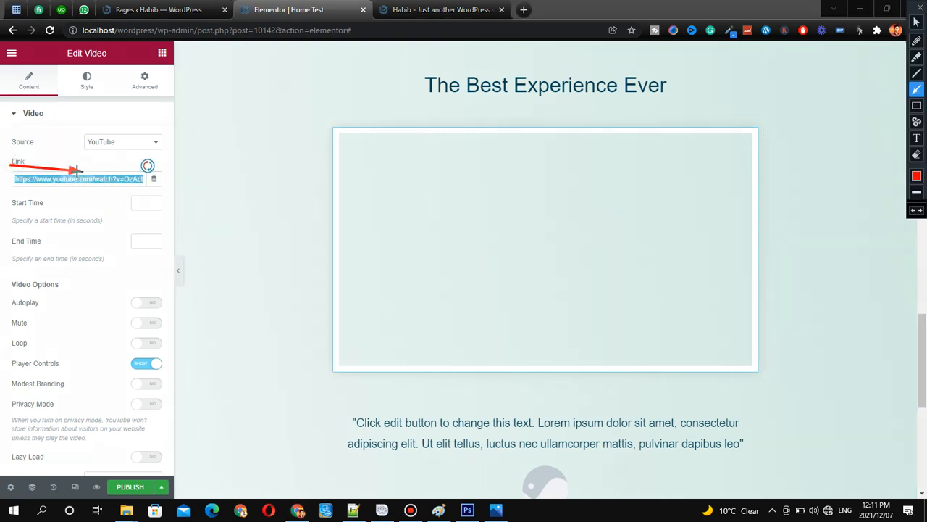
{"action": "key", "text": "ctrl+shift+d"}
Step: Set the source of the video under "The Best Experience Ever" to Self Hosted
{"action": "left_click", "coordinate": [103, 149]}
{"action": "left_click", "coordinate": [104, 180]}
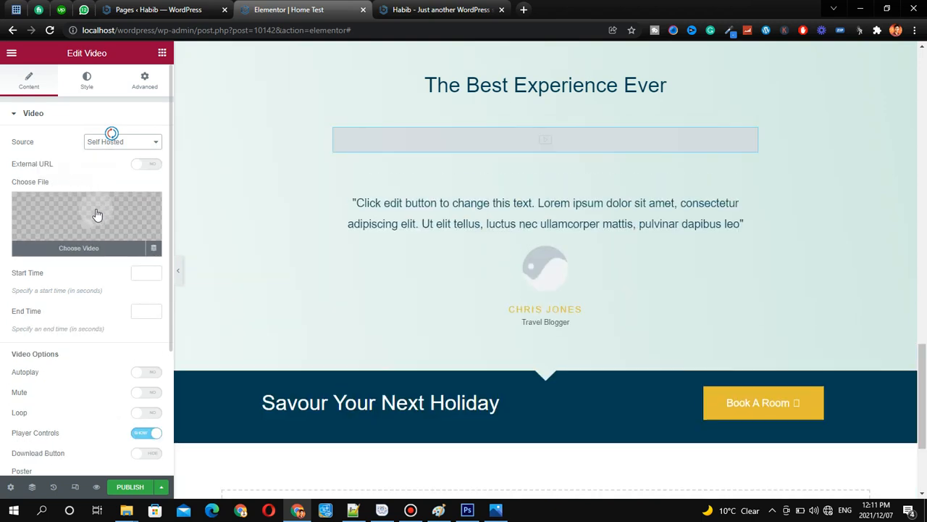
{"action": "mouse_move", "coordinate": [91, 224]}
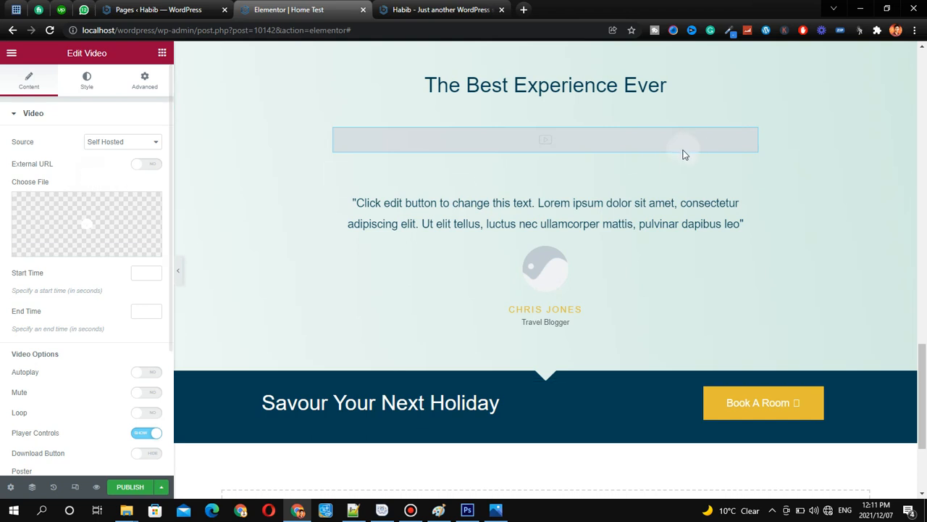
{"action": "scroll", "coordinate": [607, 169], "scroll_direction": "up", "scroll_amount": 1}
{"action": "scroll", "coordinate": [638, 311], "scroll_direction": "up", "scroll_amount": 1}
{"action": "scroll", "coordinate": [625, 356], "scroll_direction": "down", "scroll_amount": 1}
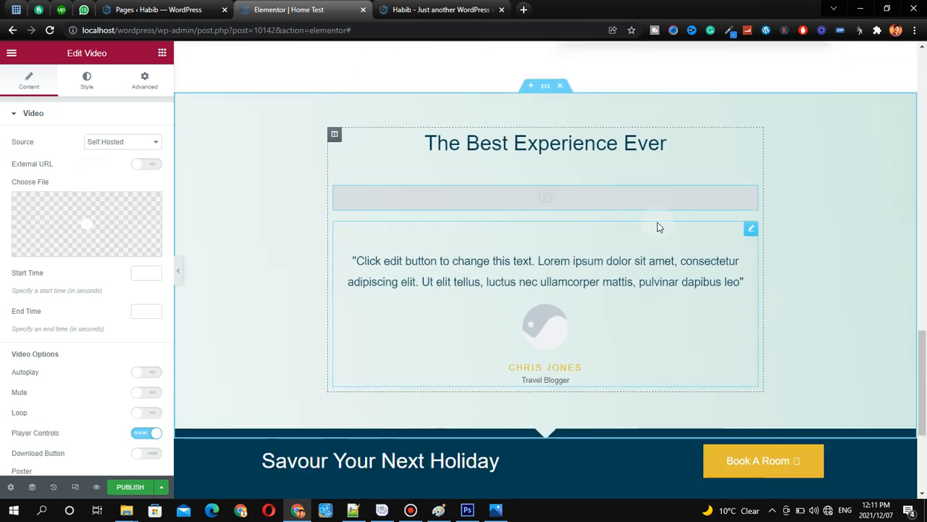
Step: Review the inserted template sections down to the closing banner and the site header at the top of the page
{"action": "scroll", "coordinate": [569, 257], "scroll_direction": "down", "scroll_amount": 3}
{"action": "scroll", "coordinate": [629, 265], "scroll_direction": "up", "scroll_amount": 1}
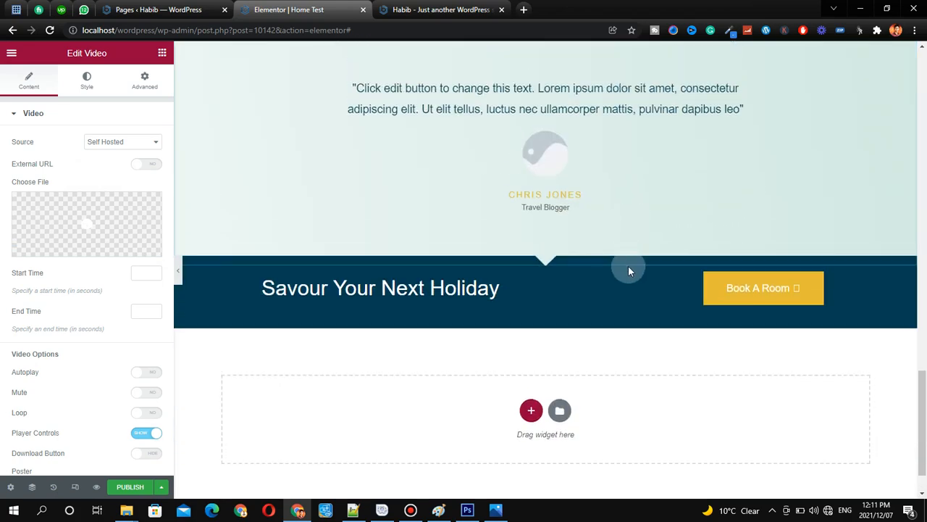
{"action": "scroll", "coordinate": [607, 273], "scroll_direction": "down", "scroll_amount": 1}
{"action": "scroll", "coordinate": [607, 273], "scroll_direction": "up", "scroll_amount": 9}
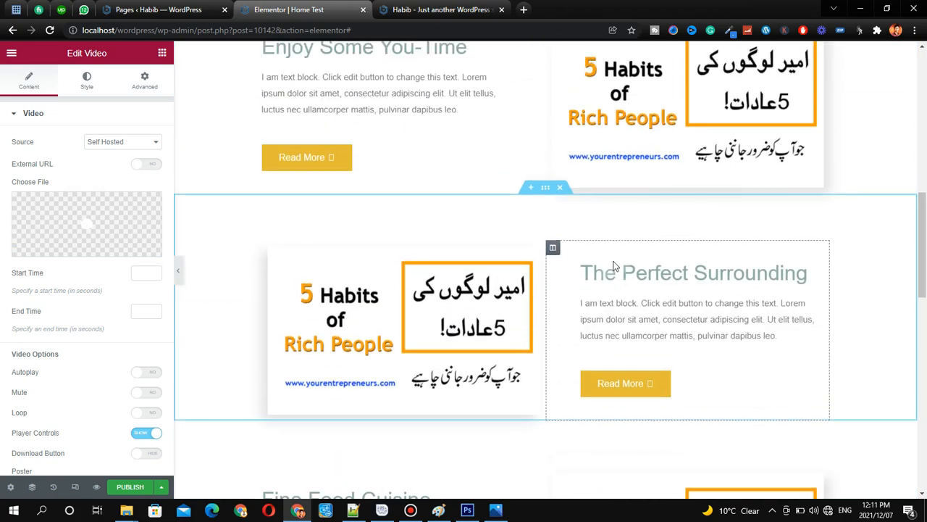
{"action": "scroll", "coordinate": [658, 250], "scroll_direction": "down", "scroll_amount": 4}
{"action": "scroll", "coordinate": [658, 250], "scroll_direction": "down", "scroll_amount": 2}
{"action": "scroll", "coordinate": [743, 254], "scroll_direction": "up", "scroll_amount": 12}
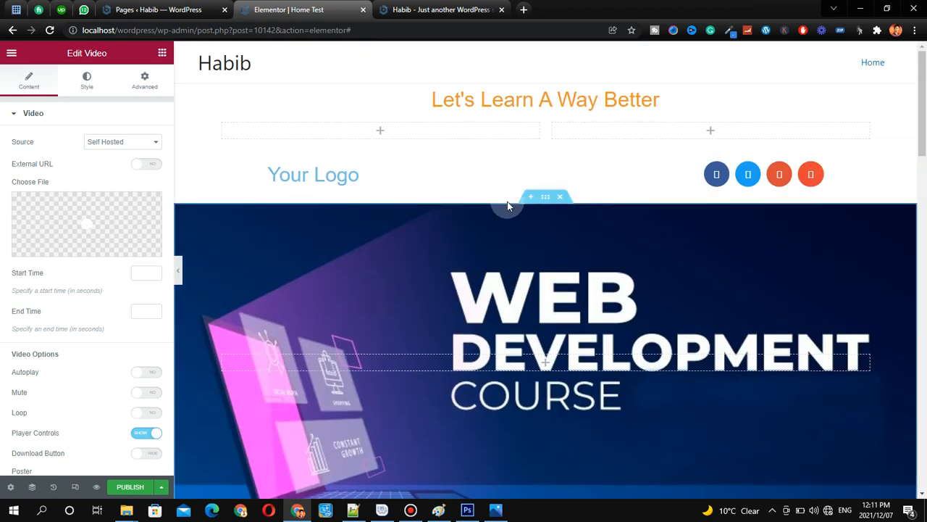
{"action": "key", "text": "ctrl+shift+1"}
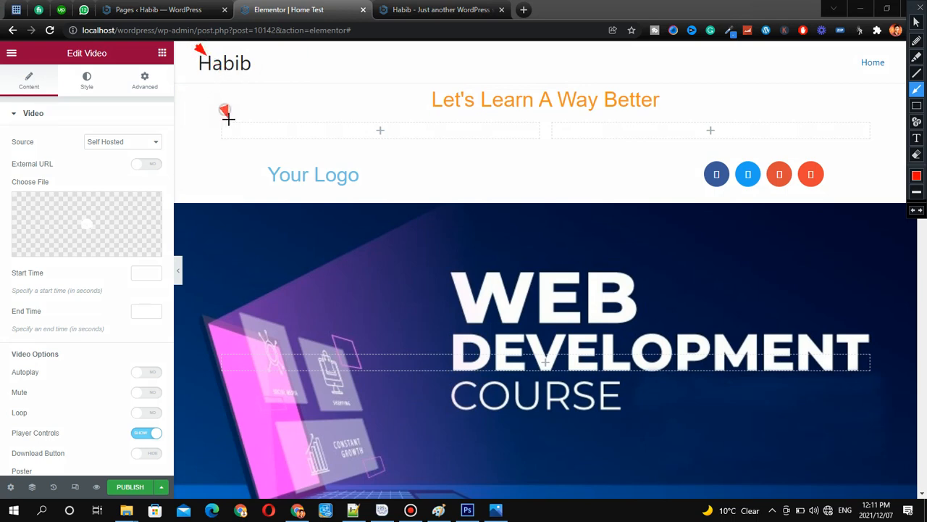
{"action": "left_click_drag", "start_coordinate": [251, 153], "coordinate": [270, 164]}
{"action": "mouse_move", "coordinate": [178, 127]}
{"action": "left_mouse_down"}
{"action": "mouse_move", "coordinate": [217, 52]}
{"action": "mouse_move", "coordinate": [215, 75]}
{"action": "left_mouse_up"}
{"action": "key", "text": "Escape"}
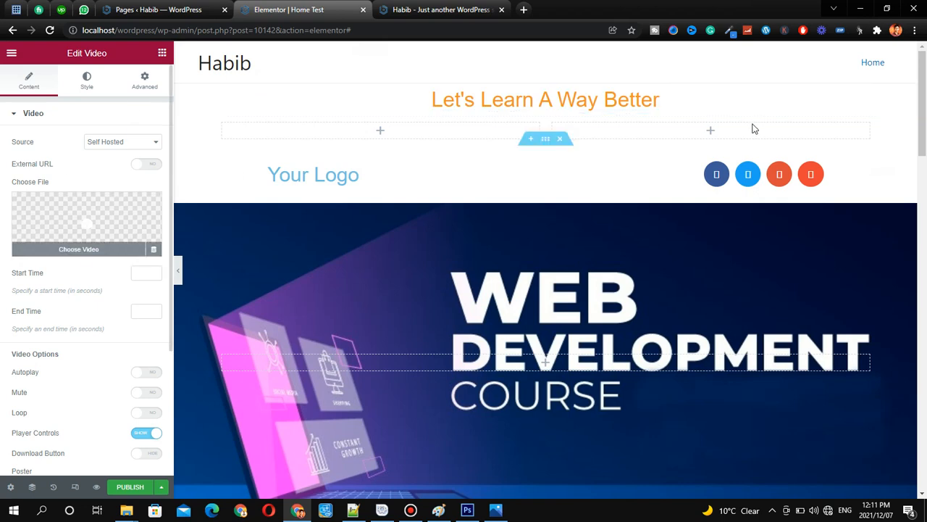
Step: Set the page layout to Elementor Canvas in the page settings
{"action": "key", "text": "ctrl+shift+p"}
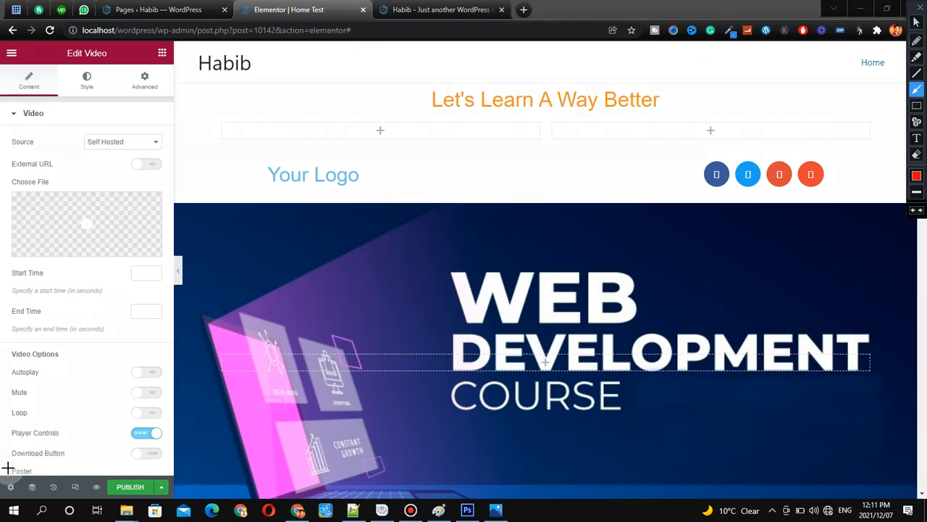
{"action": "left_click_drag", "start_coordinate": [4, 468], "coordinate": [13, 480]}
{"action": "left_click_drag", "start_coordinate": [152, 339], "coordinate": [10, 480]}
{"action": "key", "text": "ctrl+shift+p"}
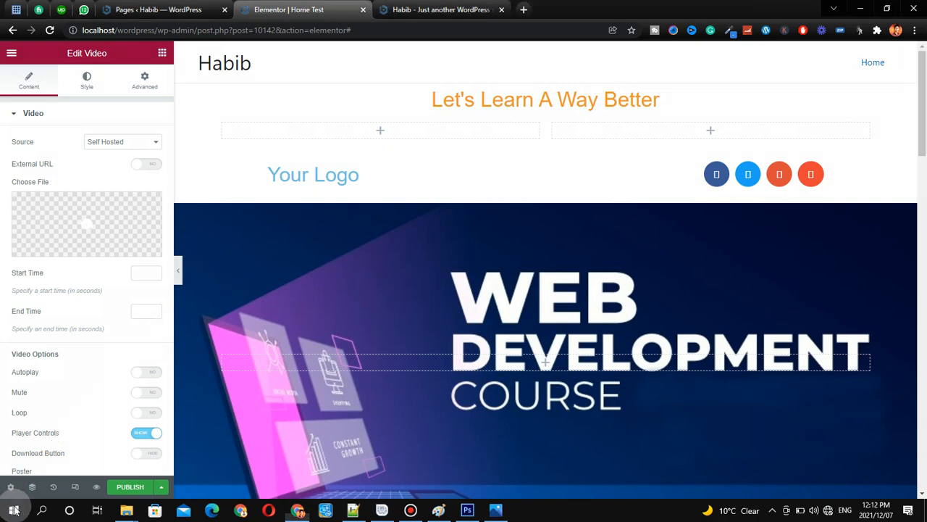
{"action": "left_click", "coordinate": [10, 486]}
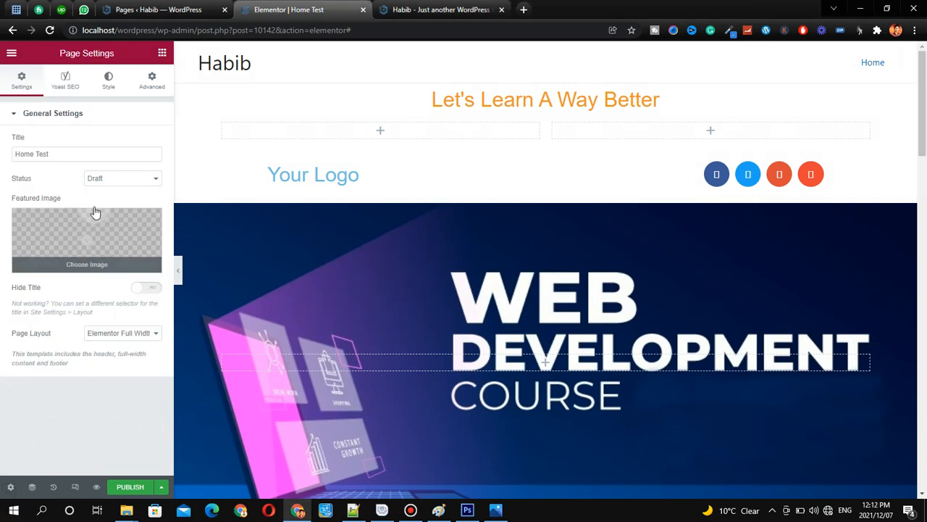
{"action": "key", "text": "ctrl+shift+p"}
{"action": "left_click_drag", "start_coordinate": [55, 310], "coordinate": [95, 331]}
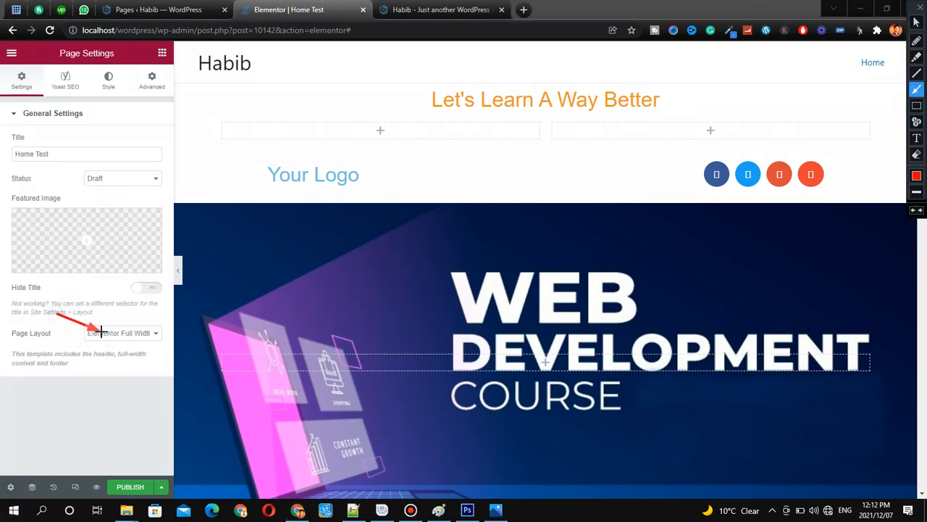
{"action": "key", "text": "ctrl+shift+p"}
{"action": "left_click", "coordinate": [125, 335]}
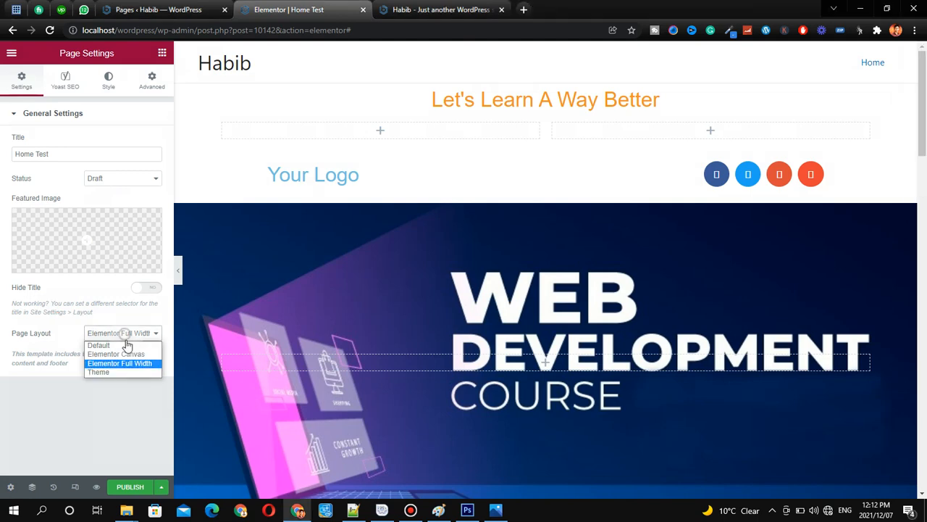
{"action": "left_click", "coordinate": [112, 354]}
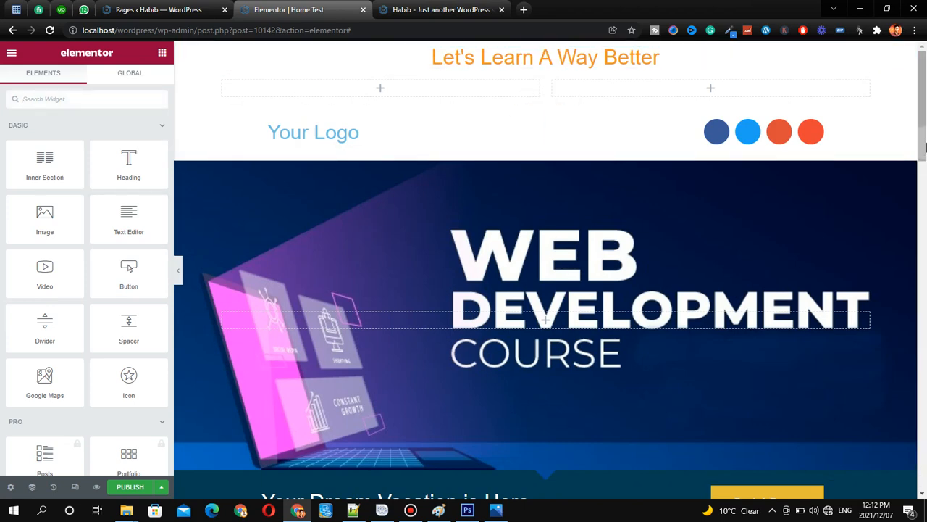
Step: Examine the page from top to bottom to check its header and footer areas under the new layout
{"action": "mouse_move", "coordinate": [918, 107]}
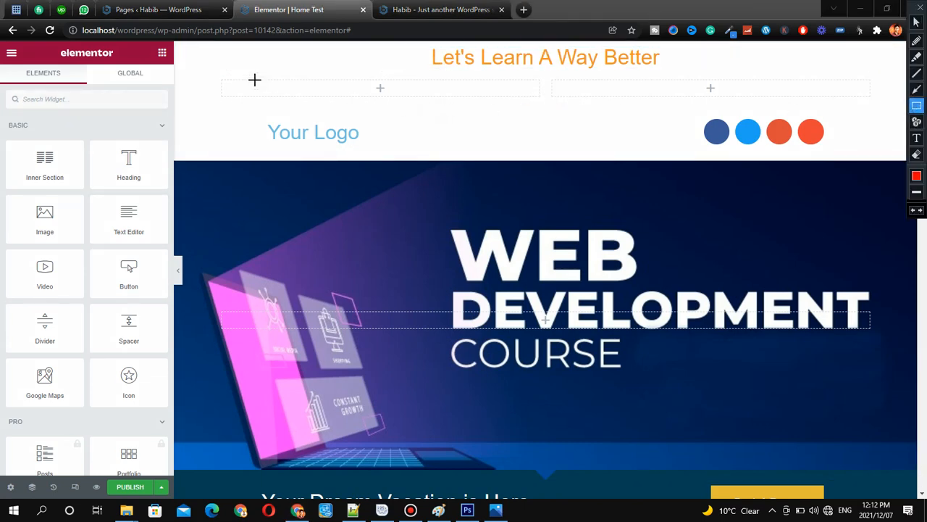
{"action": "mouse_move", "coordinate": [178, 42]}
{"action": "left_mouse_down"}
{"action": "mouse_move", "coordinate": [425, 66]}
{"action": "mouse_move", "coordinate": [729, 33]}
{"action": "mouse_move", "coordinate": [904, 55]}
{"action": "left_mouse_up"}
{"action": "key", "text": "Escape"}
{"action": "scroll", "coordinate": [776, 294], "scroll_direction": "down", "scroll_amount": 11}
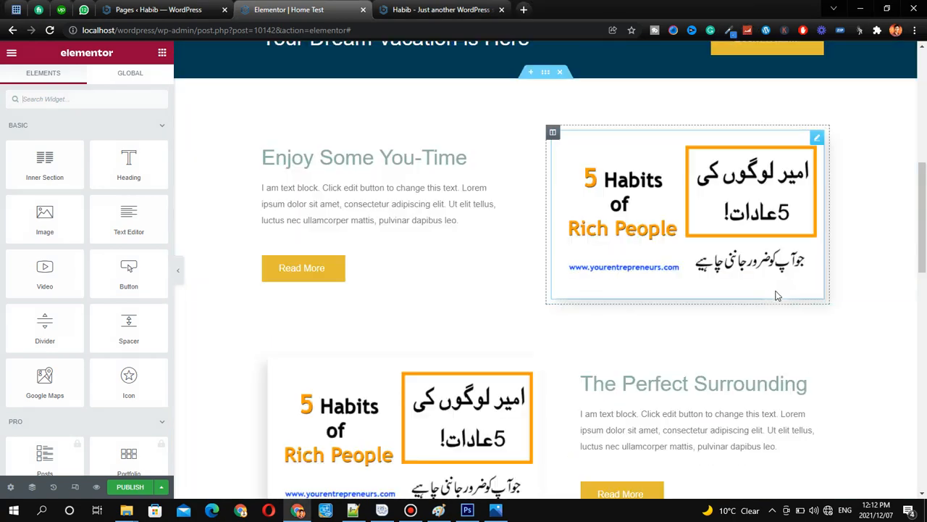
{"action": "scroll", "coordinate": [601, 403], "scroll_direction": "down", "scroll_amount": 10}
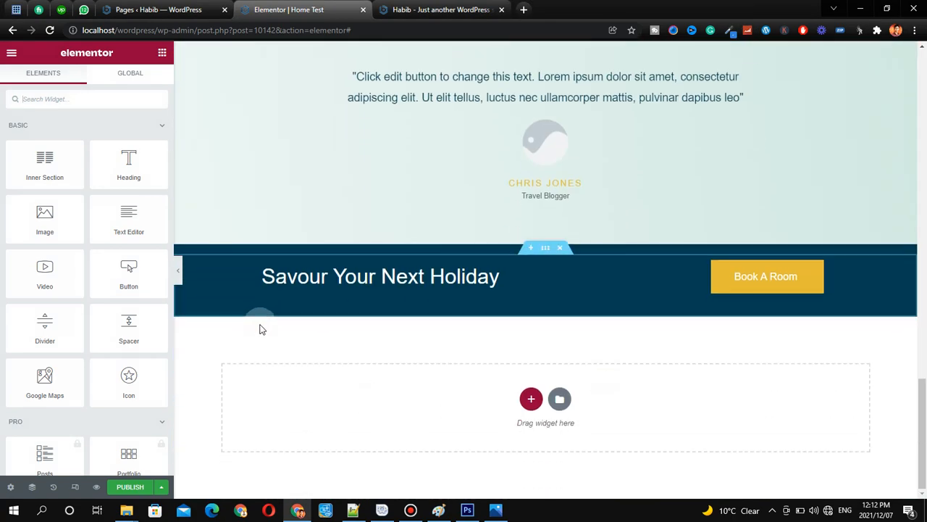
{"action": "left_click_drag", "start_coordinate": [230, 335], "coordinate": [311, 370]}
{"action": "left_click_drag", "start_coordinate": [481, 401], "coordinate": [810, 442]}
{"action": "key", "text": "Escape"}
{"action": "scroll", "coordinate": [795, 236], "scroll_direction": "up", "scroll_amount": 10}
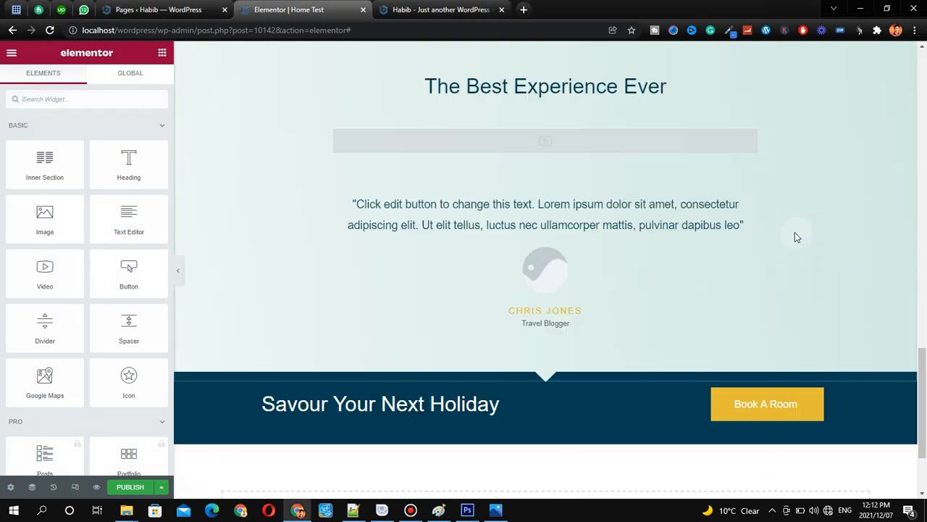
{"action": "scroll", "coordinate": [739, 218], "scroll_direction": "up", "scroll_amount": 6}
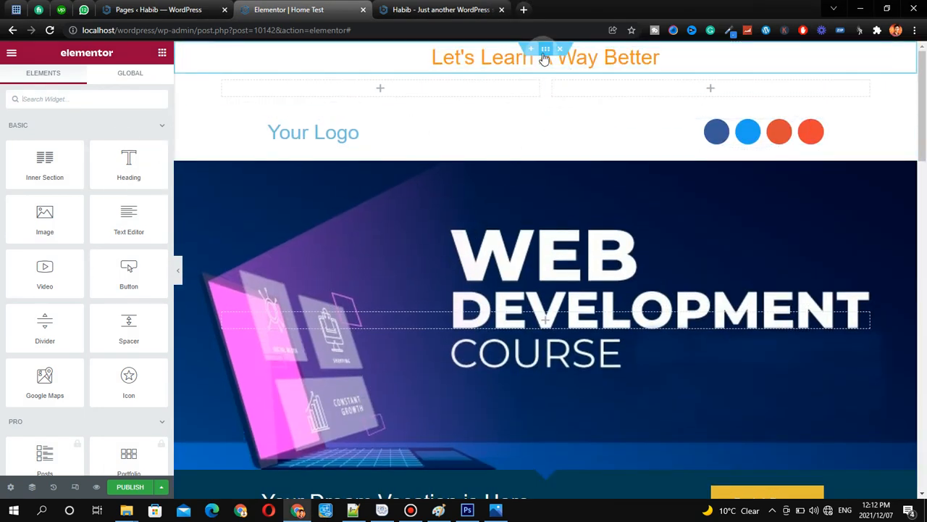
Step: Move the "Let's Learn A Way Better" section below the logo section and delete the empty two-column section
{"action": "left_click_drag", "start_coordinate": [544, 57], "coordinate": [544, 135]}
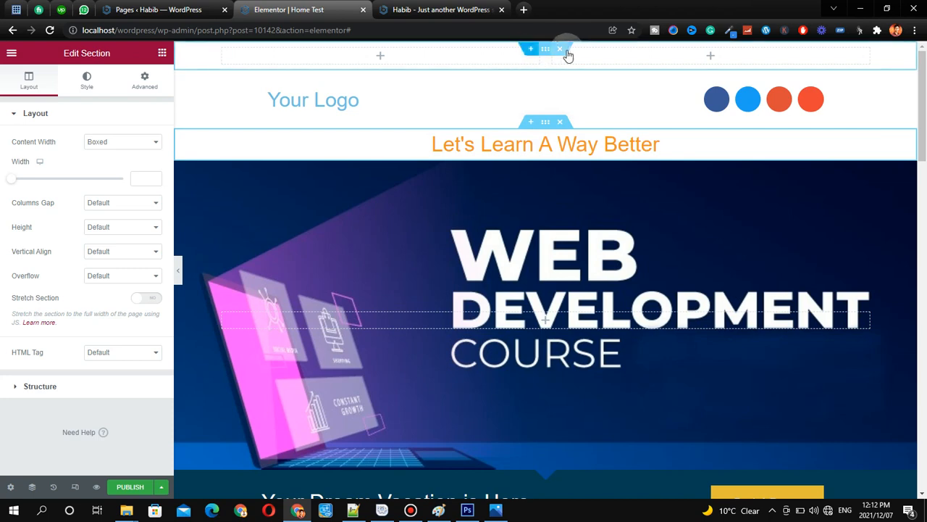
{"action": "left_click", "coordinate": [563, 51]}
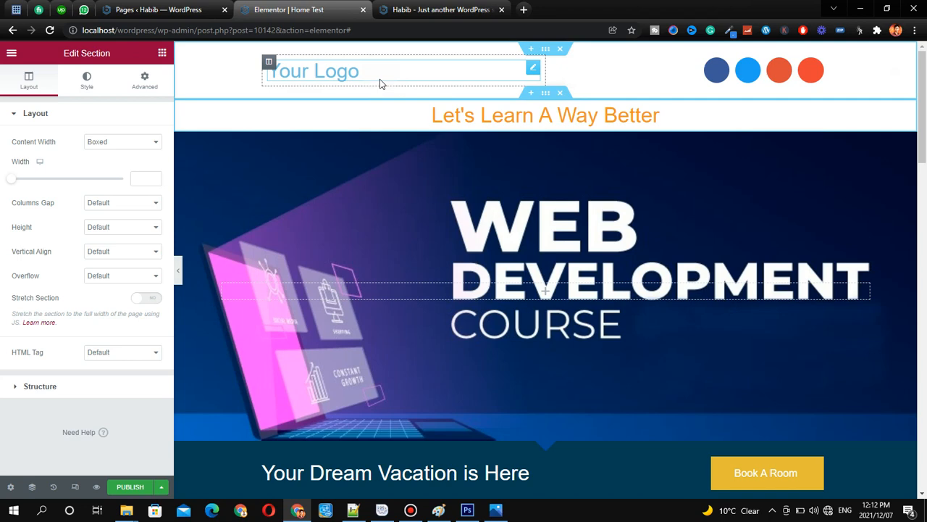
Step: Examine the options of the social icons beside the logo and the background settings of the Web Development Course banner
{"action": "left_click", "coordinate": [803, 84]}
{"action": "scroll", "coordinate": [491, 256], "scroll_direction": "down", "scroll_amount": 2}
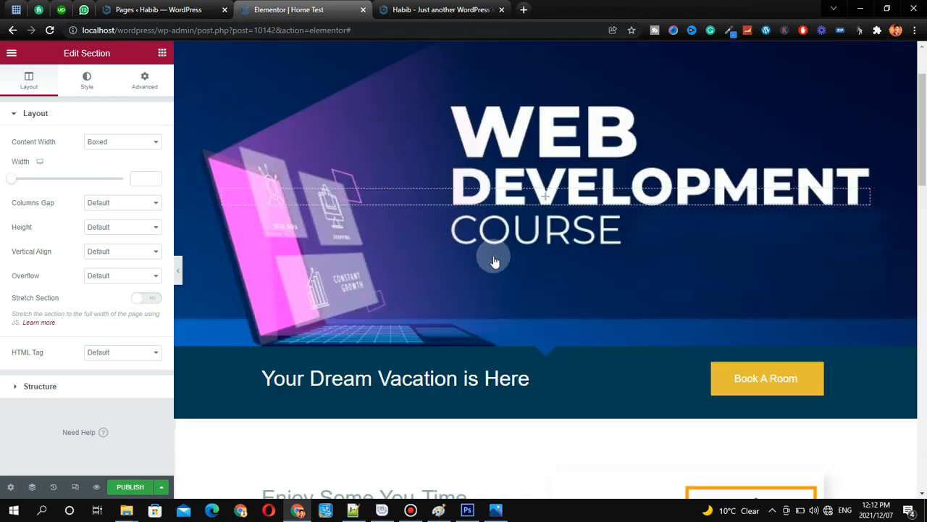
{"action": "scroll", "coordinate": [497, 145], "scroll_direction": "up", "scroll_amount": 1}
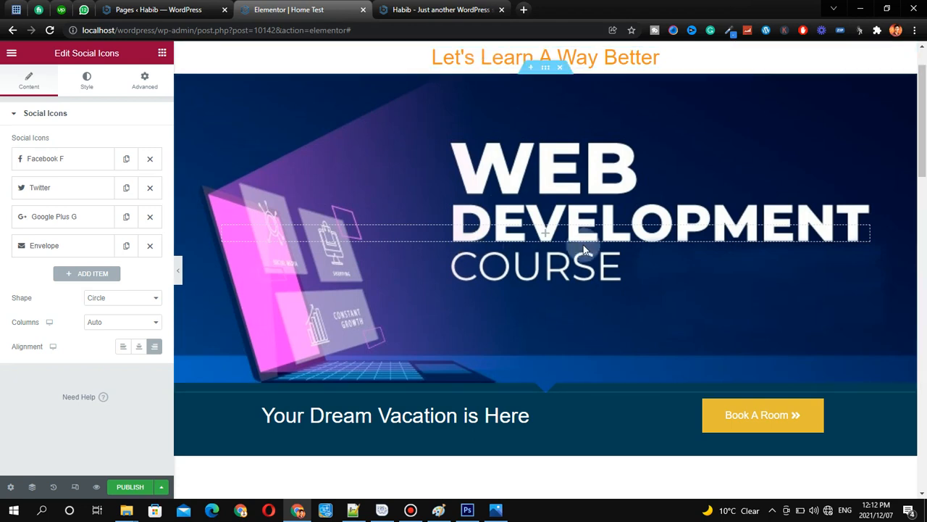
{"action": "scroll", "coordinate": [584, 254], "scroll_direction": "down", "scroll_amount": 1}
{"action": "scroll", "coordinate": [287, 196], "scroll_direction": "up", "scroll_amount": 2}
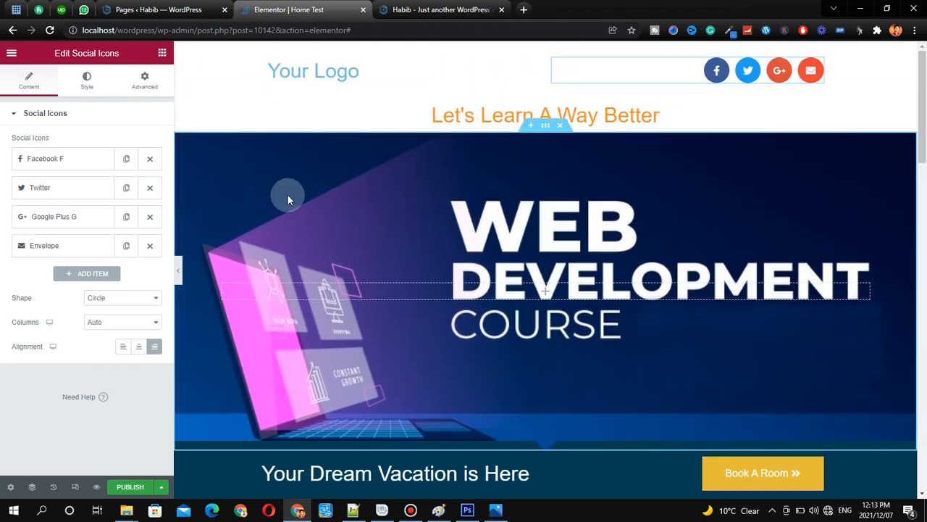
{"action": "left_click", "coordinate": [547, 143]}
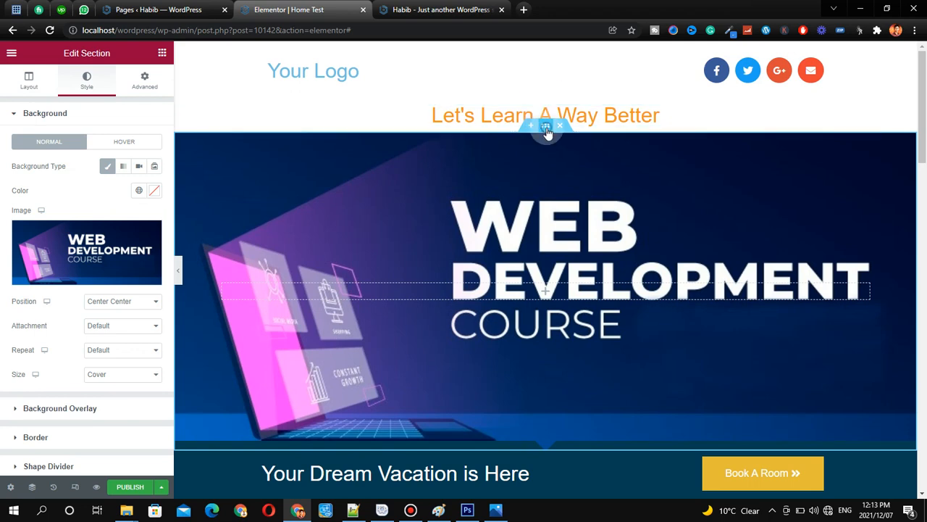
{"action": "scroll", "coordinate": [549, 247], "scroll_direction": "down", "scroll_amount": 1}
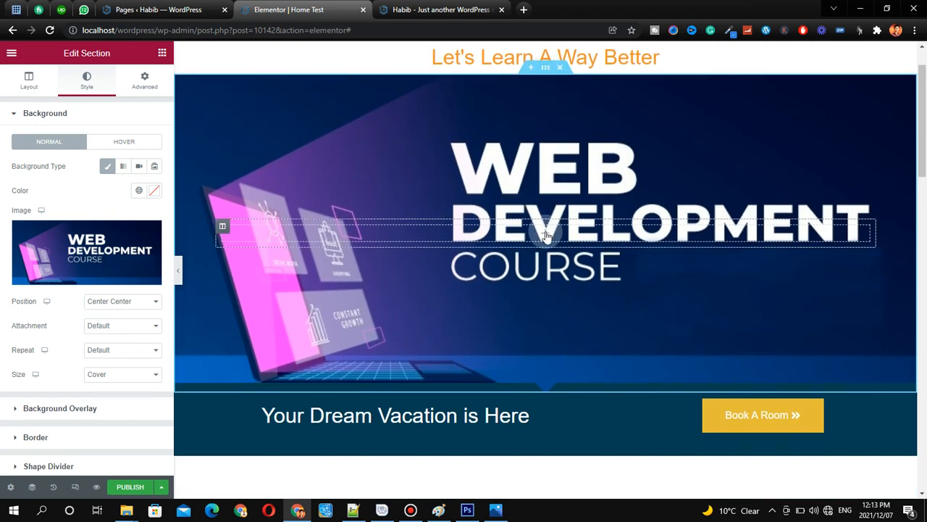
Step: Copy the "Your Dream Vacation is Here" heading into the empty column of the Web Development Course banner and centre it
{"action": "left_click", "coordinate": [547, 234]}
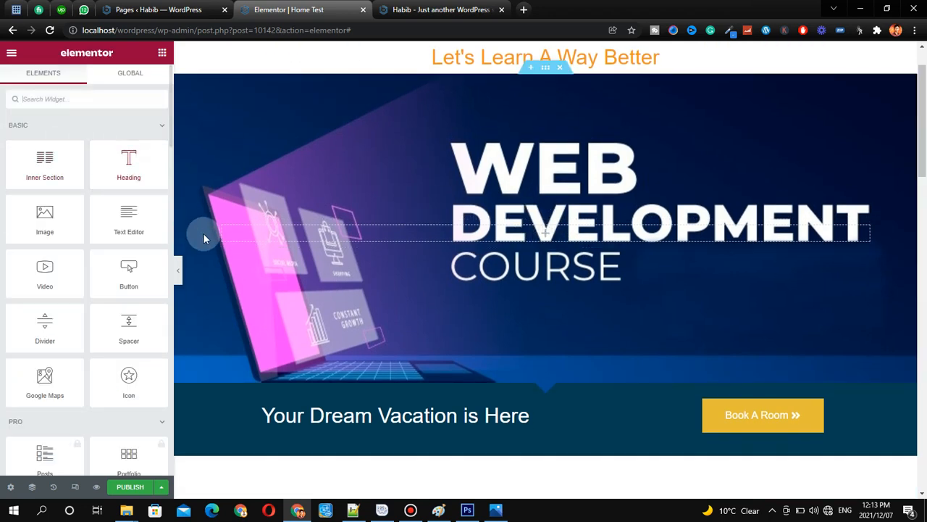
{"action": "right_click", "coordinate": [579, 415]}
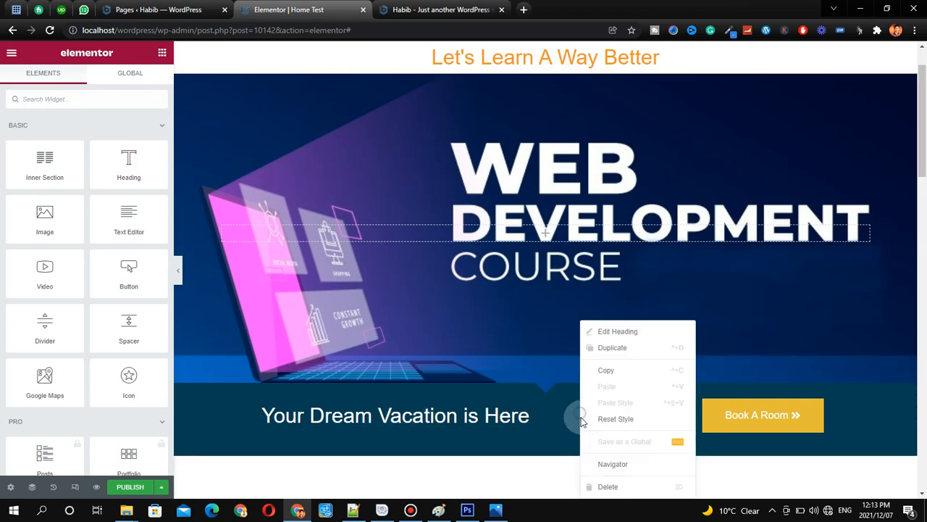
{"action": "left_click", "coordinate": [612, 370]}
{"action": "right_click", "coordinate": [572, 236]}
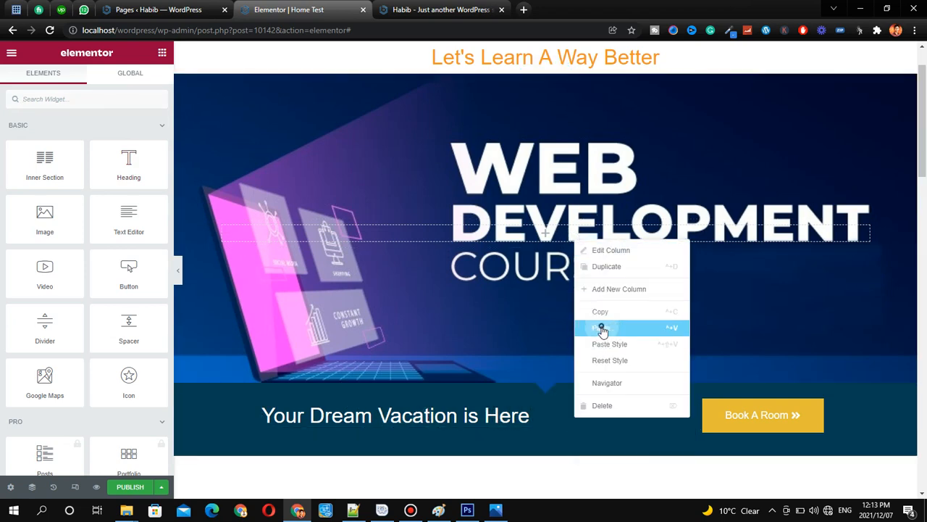
{"action": "left_click", "coordinate": [602, 326]}
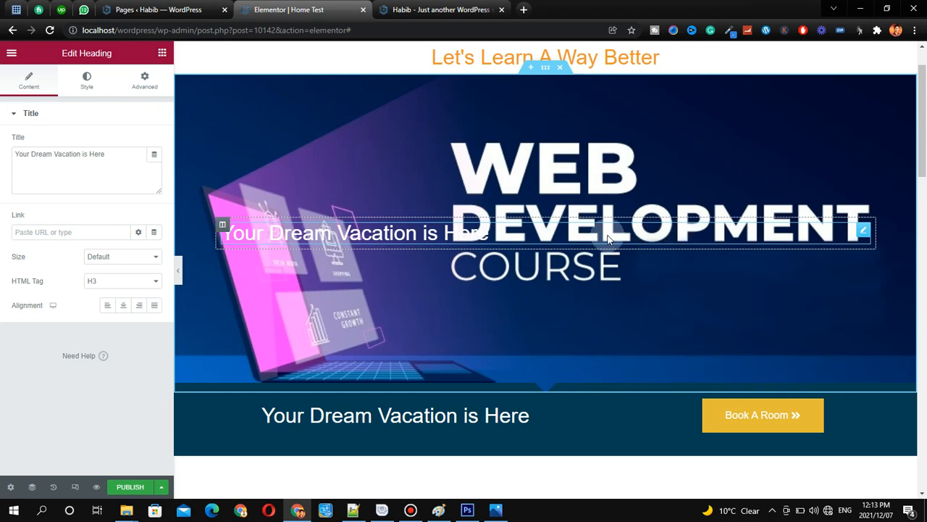
{"action": "left_click", "coordinate": [128, 307]}
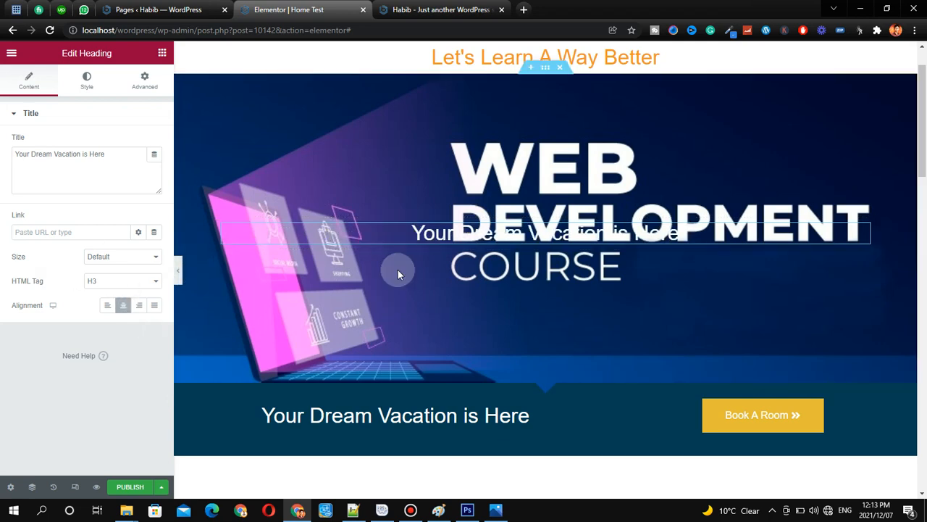
Step: Set the text colour of the heading over the Web Development Course banner to near-black
{"action": "left_click", "coordinate": [96, 83]}
{"action": "left_click", "coordinate": [150, 144]}
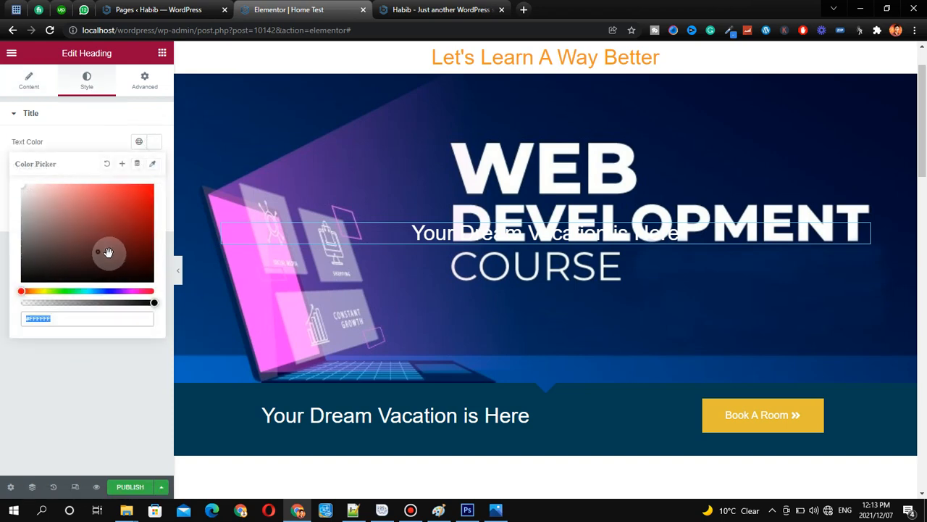
{"action": "type", "text": "#FF0000"}
{"action": "left_click_drag", "start_coordinate": [150, 214], "coordinate": [163, 279]}
{"action": "left_click", "coordinate": [138, 364]}
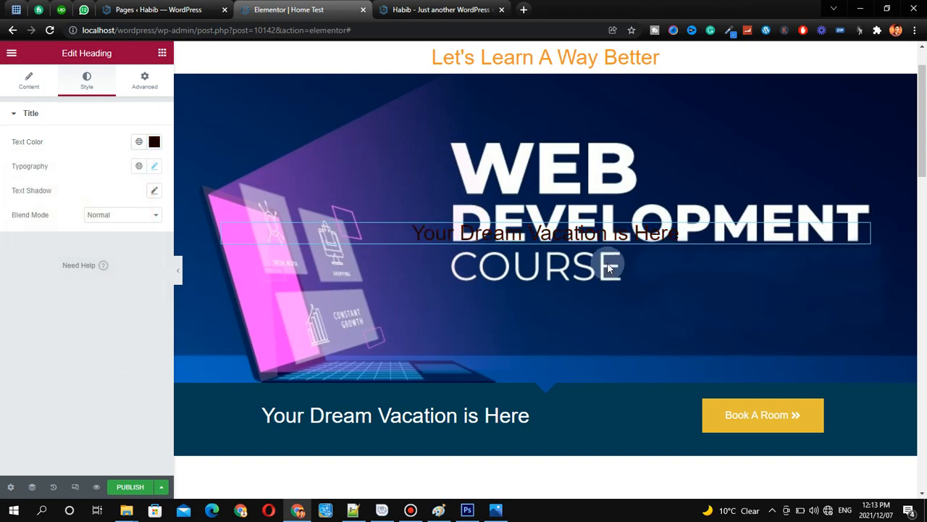
Step: Add a black background overlay to the Web Development Course banner section
{"action": "scroll", "coordinate": [566, 219], "scroll_direction": "down", "scroll_amount": 1}
{"action": "scroll", "coordinate": [618, 174], "scroll_direction": "up", "scroll_amount": 2}
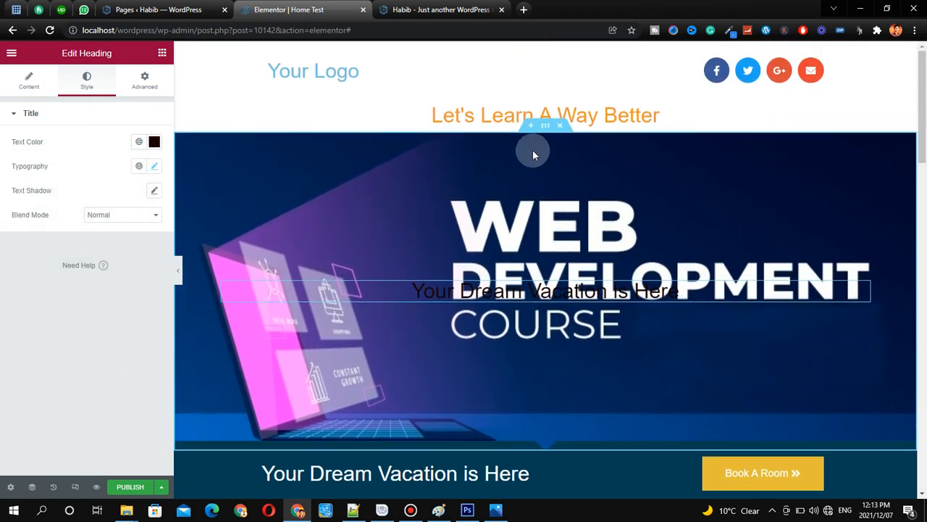
{"action": "left_click", "coordinate": [544, 128]}
{"action": "scroll", "coordinate": [132, 219], "scroll_direction": "down", "scroll_amount": 2}
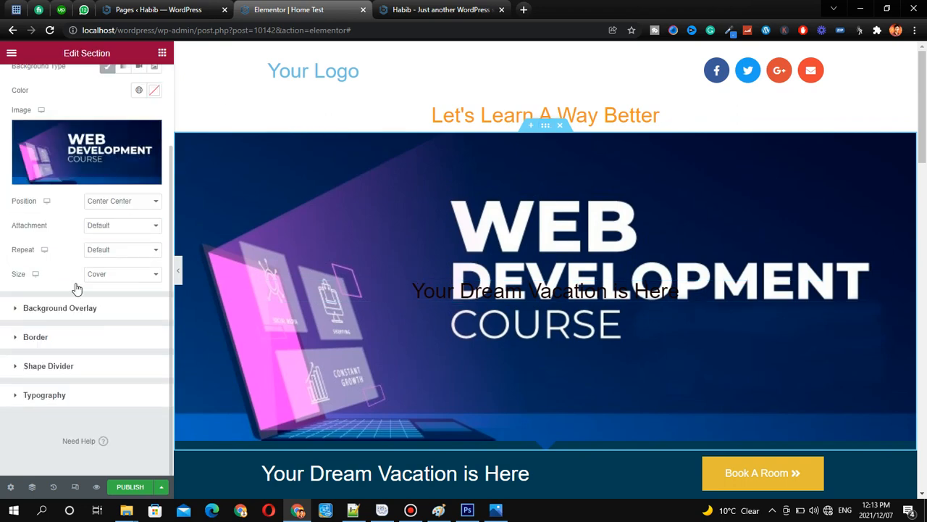
{"action": "left_click", "coordinate": [60, 308]}
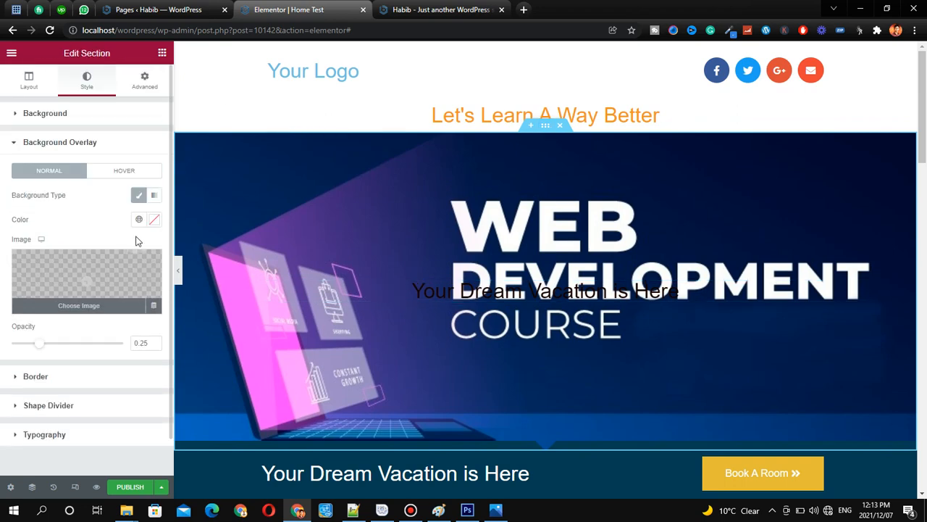
{"action": "left_click", "coordinate": [154, 218]}
{"action": "left_click_drag", "start_coordinate": [140, 347], "coordinate": [151, 351]}
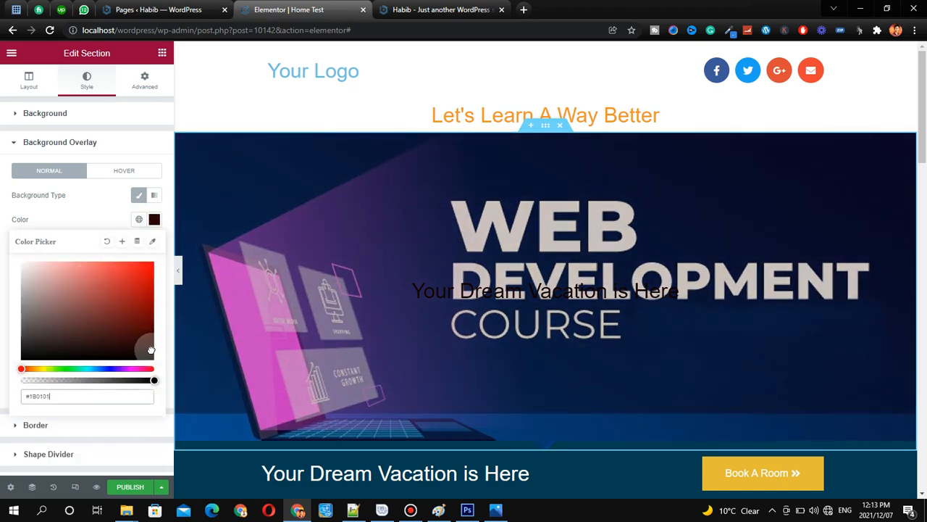
{"action": "left_click", "coordinate": [102, 216]}
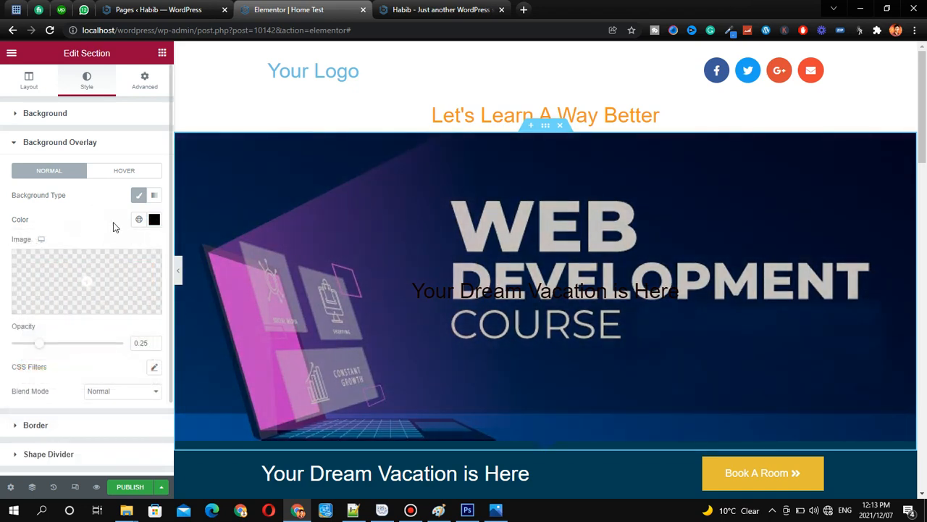
Step: Raise the opacity of the black overlay on the Web Development Course banner to about 0.75
{"action": "scroll", "coordinate": [116, 203], "scroll_direction": "down", "scroll_amount": 1}
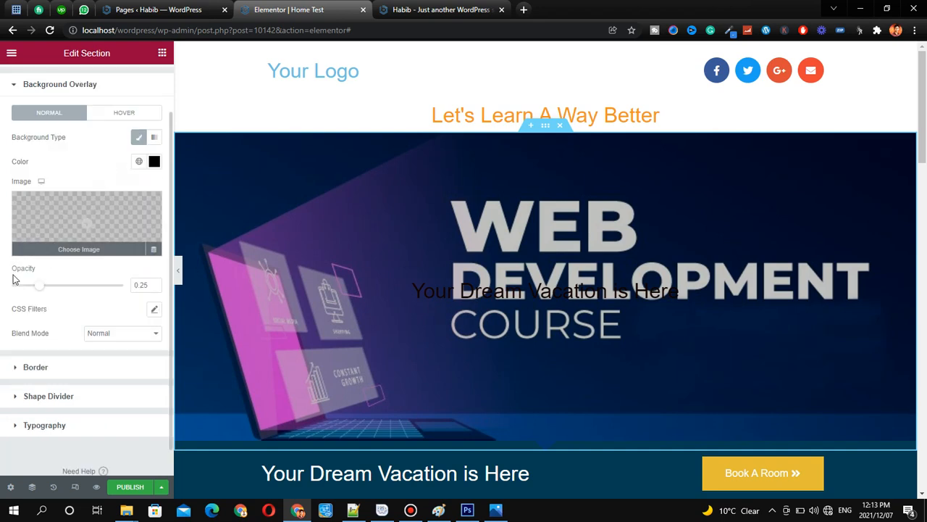
{"action": "left_click_drag", "start_coordinate": [45, 288], "coordinate": [97, 288]}
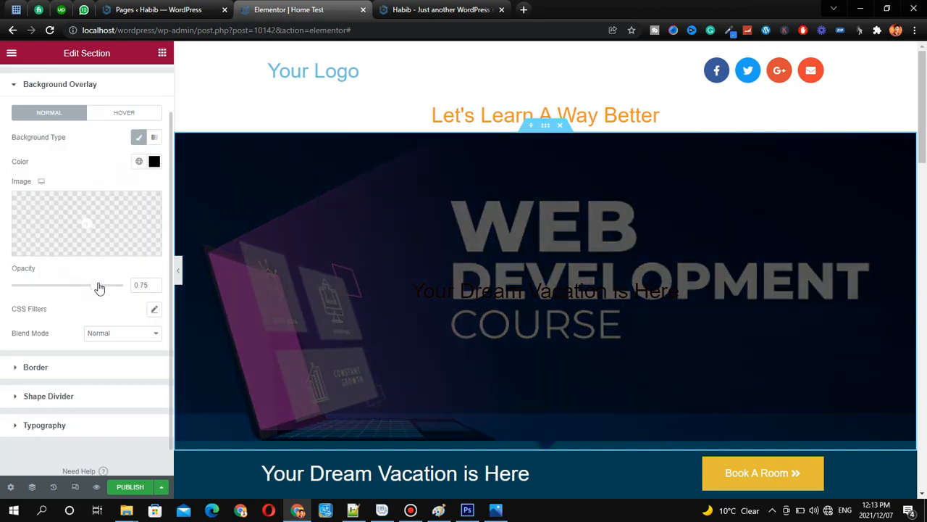
Step: Set the text colour of the heading over the Web Development Course banner to white (#FFFFFF)
{"action": "left_click", "coordinate": [430, 295]}
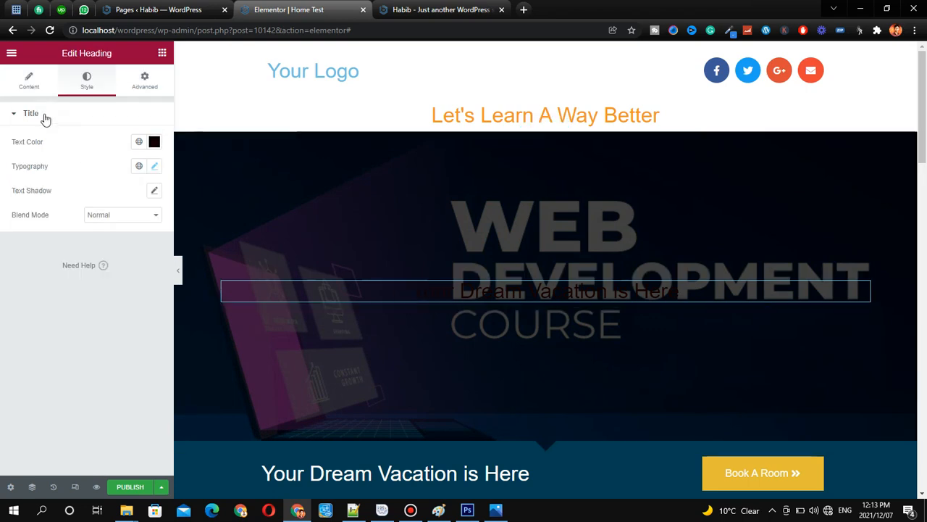
{"action": "left_click", "coordinate": [154, 142]}
{"action": "left_click_drag", "start_coordinate": [66, 204], "coordinate": [12, 188]}
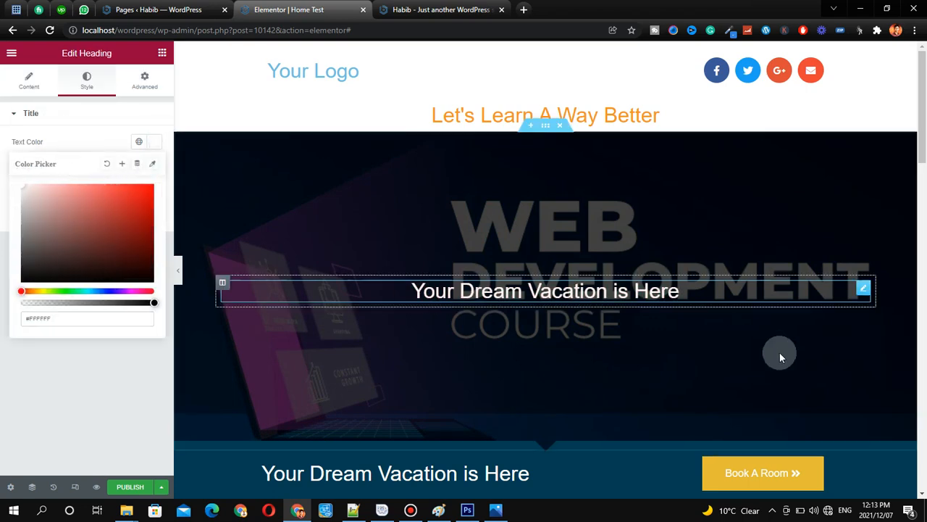
{"action": "left_click", "coordinate": [139, 383]}
Step: Delete the "Your Dream Vacation is Here" heading that lies over the Web Development Course banner
{"action": "scroll", "coordinate": [608, 319], "scroll_direction": "down", "scroll_amount": 4}
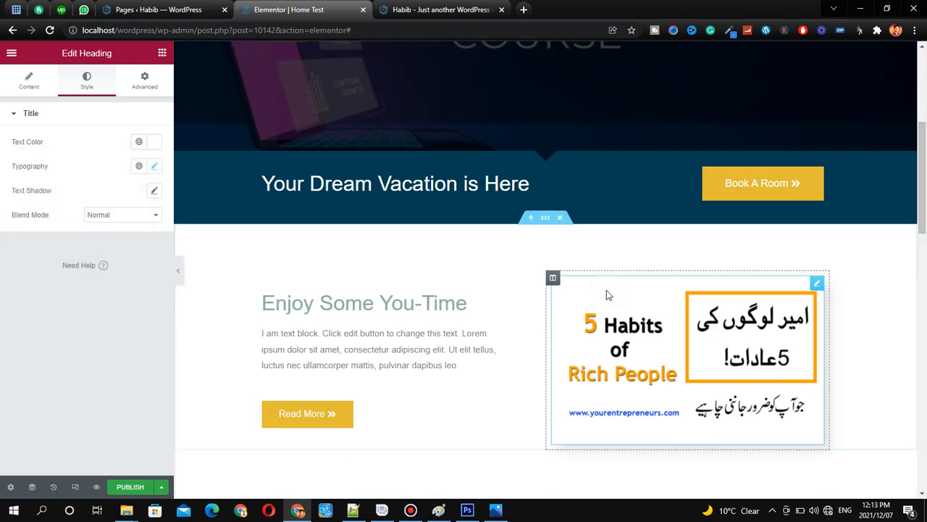
{"action": "scroll", "coordinate": [606, 294], "scroll_direction": "up", "scroll_amount": 3}
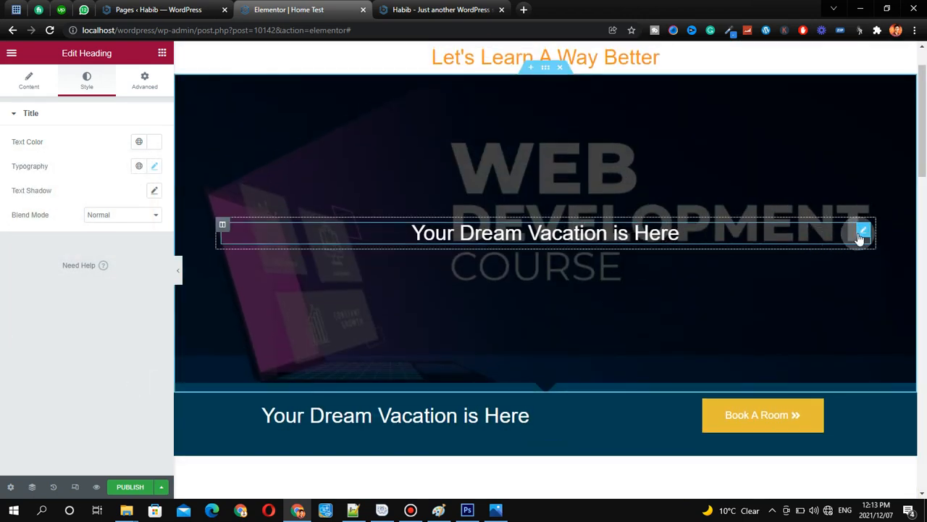
{"action": "right_click", "coordinate": [862, 233]}
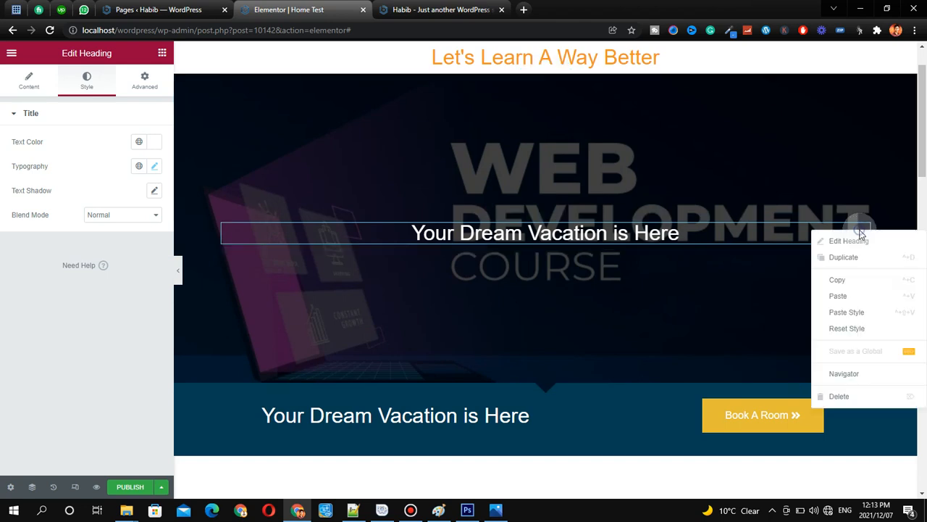
{"action": "left_click", "coordinate": [840, 396]}
Step: Review the page sections from the logo header and banner through to the closing "Savour Your Next Holiday" section
{"action": "scroll", "coordinate": [552, 177], "scroll_direction": "down", "scroll_amount": 1}
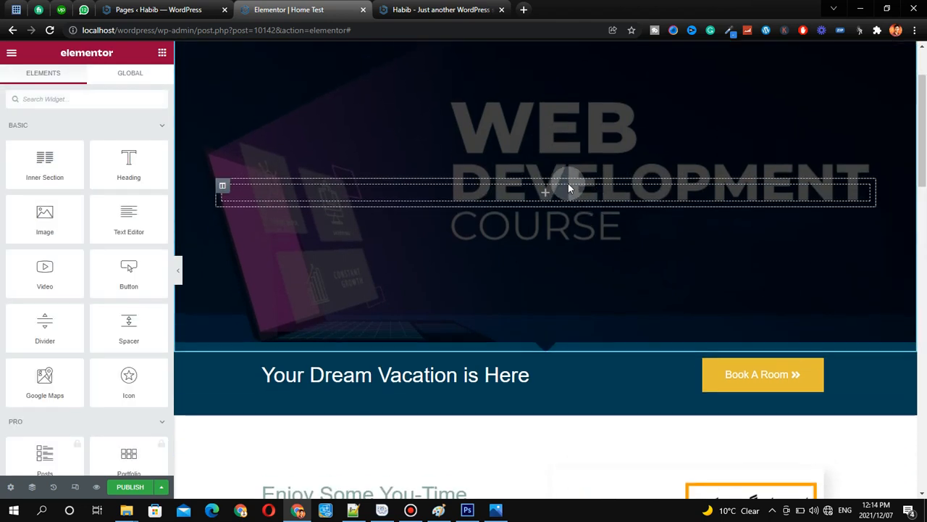
{"action": "scroll", "coordinate": [568, 188], "scroll_direction": "up", "scroll_amount": 1}
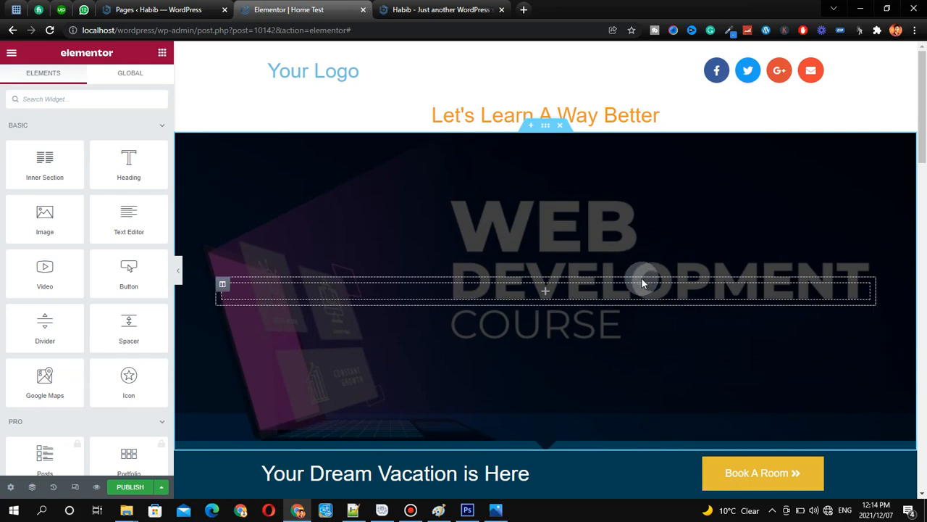
{"action": "scroll", "coordinate": [641, 277], "scroll_direction": "down", "scroll_amount": 4}
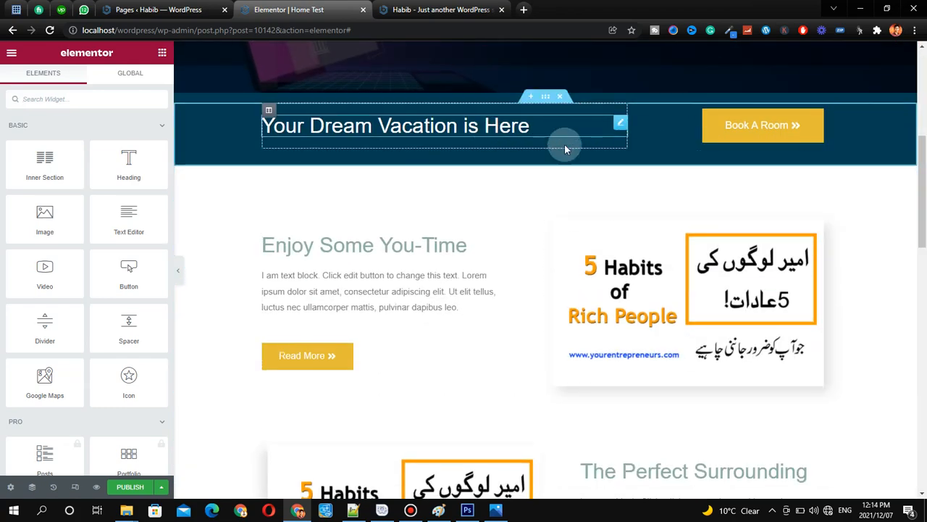
{"action": "scroll", "coordinate": [572, 167], "scroll_direction": "up", "scroll_amount": 1}
{"action": "scroll", "coordinate": [580, 183], "scroll_direction": "down", "scroll_amount": 3}
{"action": "scroll", "coordinate": [580, 186], "scroll_direction": "down", "scroll_amount": 2}
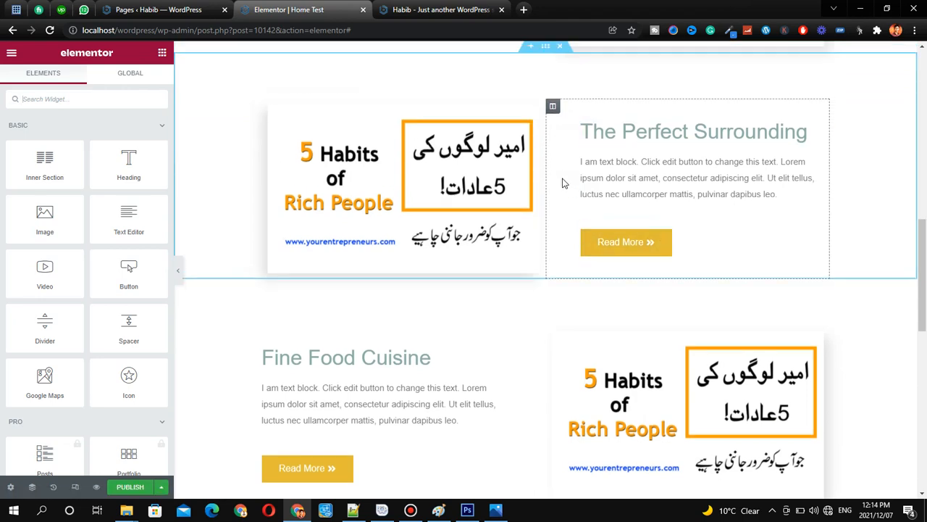
{"action": "scroll", "coordinate": [563, 182], "scroll_direction": "up", "scroll_amount": 8}
{"action": "scroll", "coordinate": [364, 140], "scroll_direction": "down", "scroll_amount": 15}
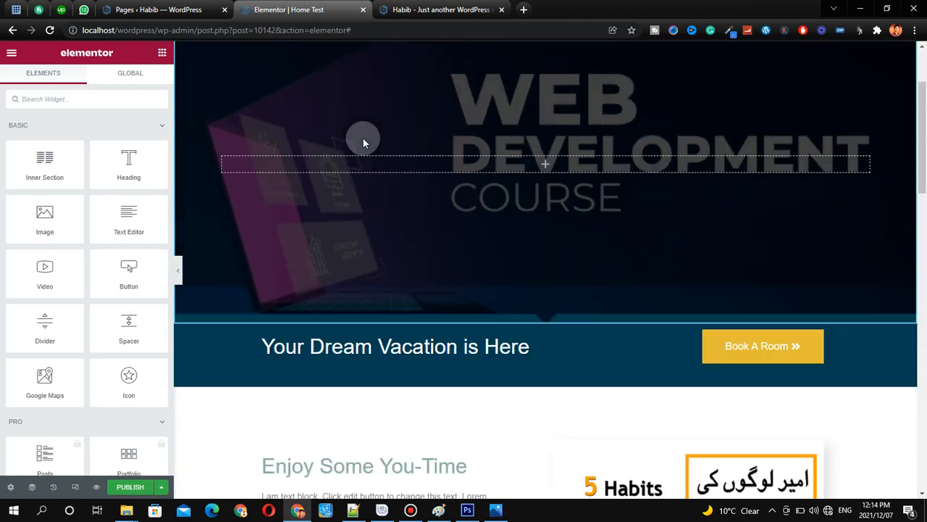
{"action": "scroll", "coordinate": [77, 450], "scroll_direction": "down", "scroll_amount": 1}
{"action": "scroll", "coordinate": [331, 374], "scroll_direction": "down", "scroll_amount": 3}
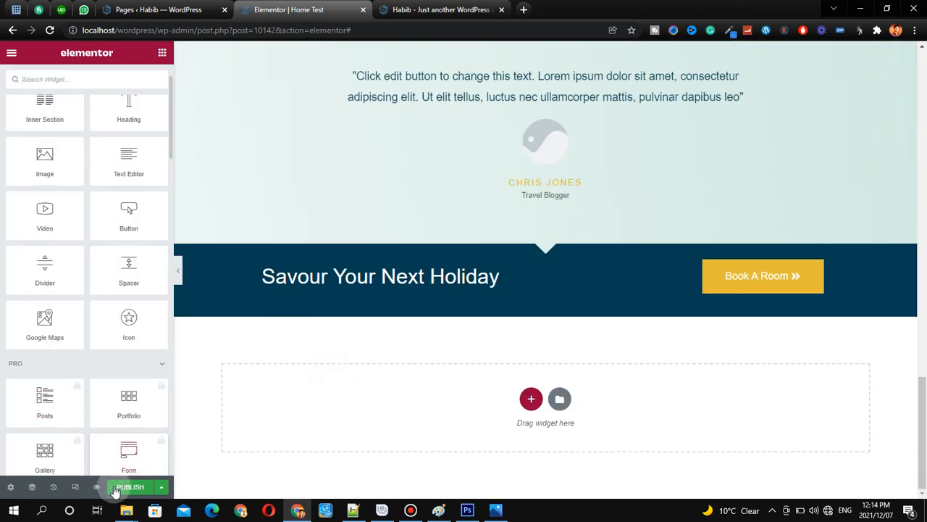
{"action": "key", "text": "ctrl+shift+r"}
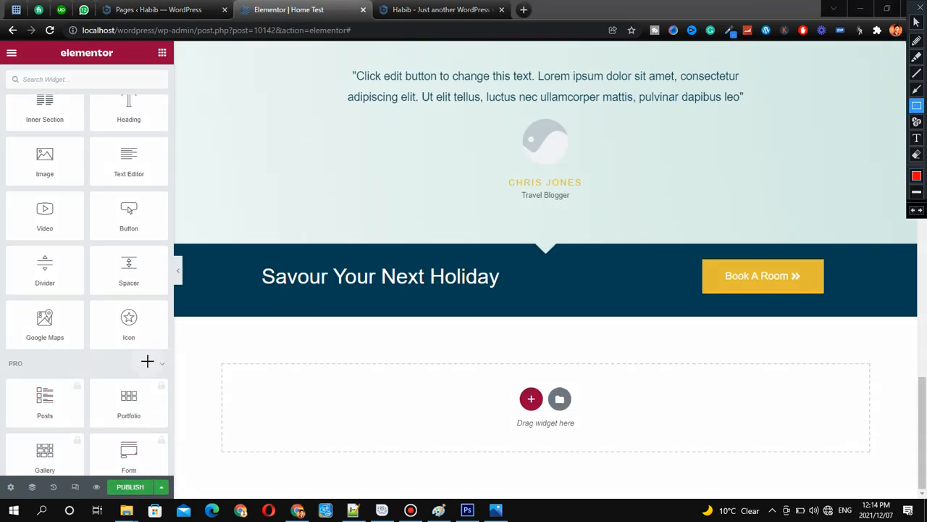
{"action": "left_click_drag", "start_coordinate": [95, 473], "coordinate": [171, 497]}
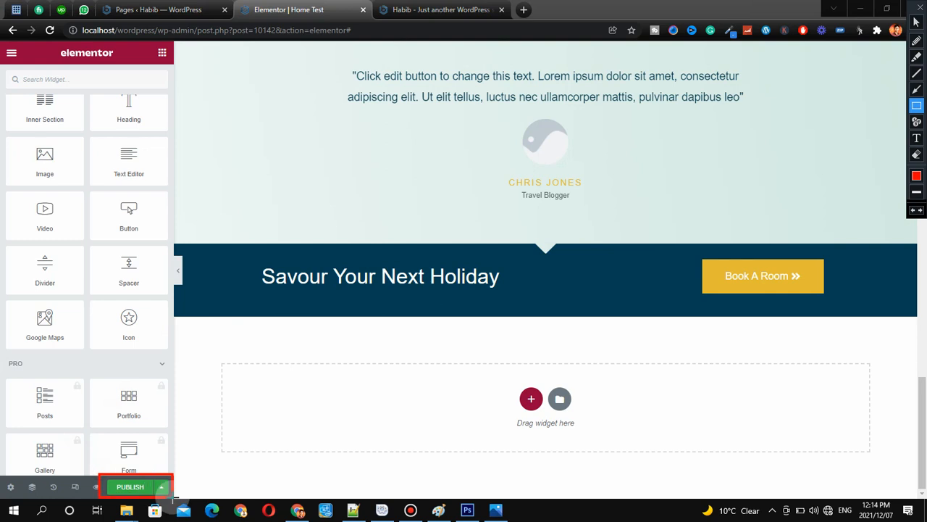
Step: Publish the Home Test page and open its live version in a new browser tab
{"action": "key", "text": "ctrl+shift+r"}
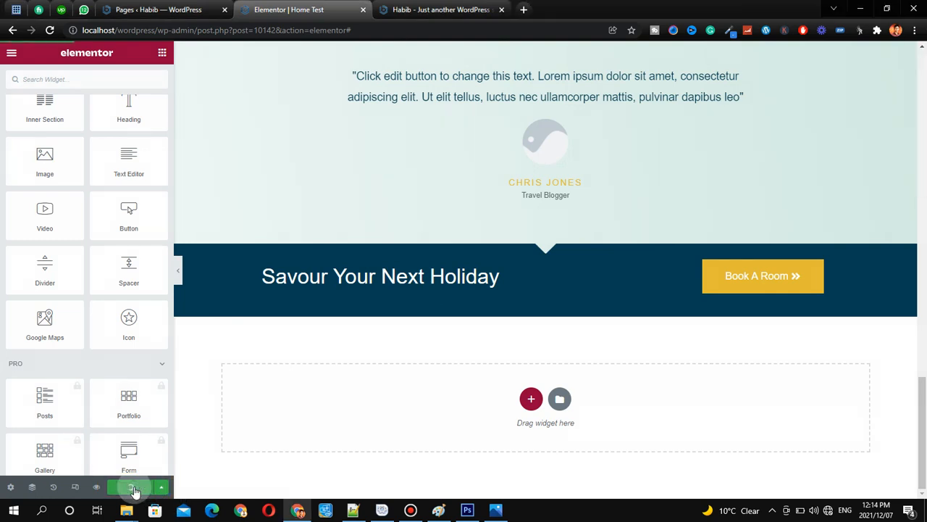
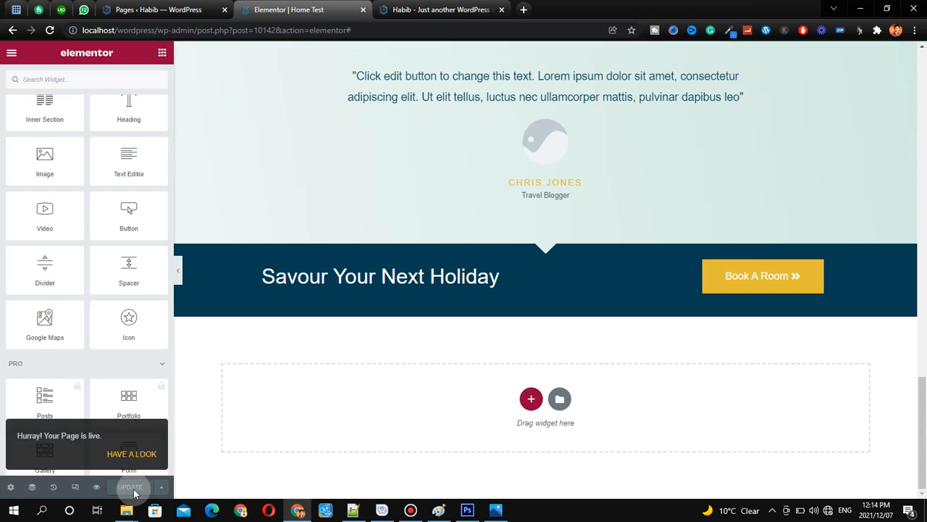
{"action": "right_click", "coordinate": [131, 461]}
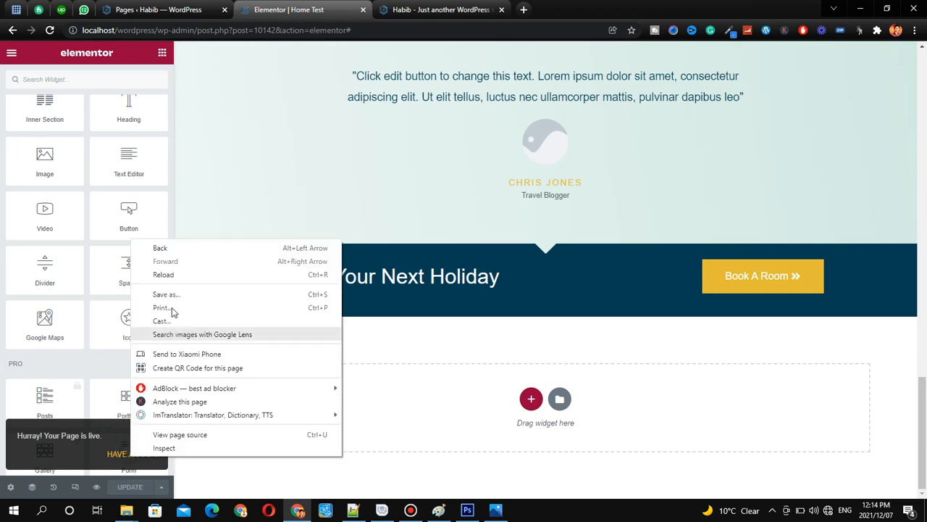
{"action": "left_click", "coordinate": [111, 452]}
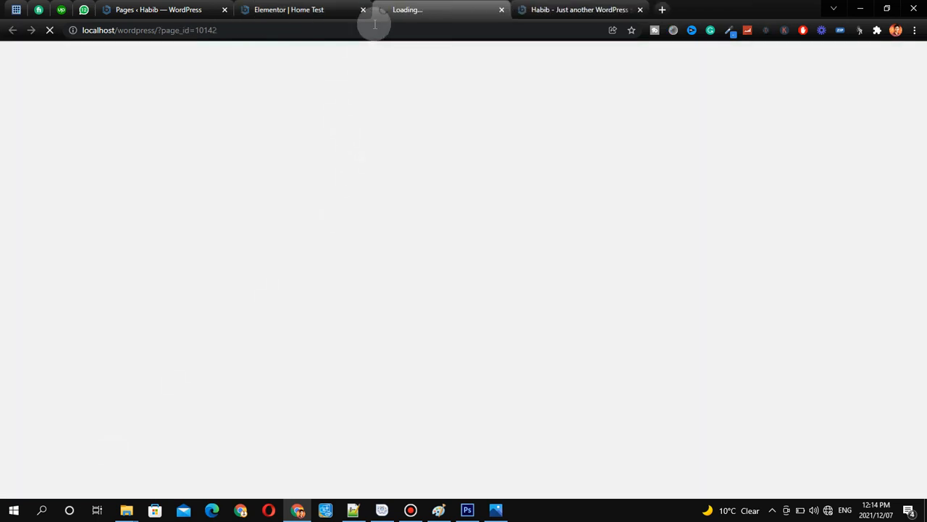
{"action": "mouse_move", "coordinate": [388, 7]}
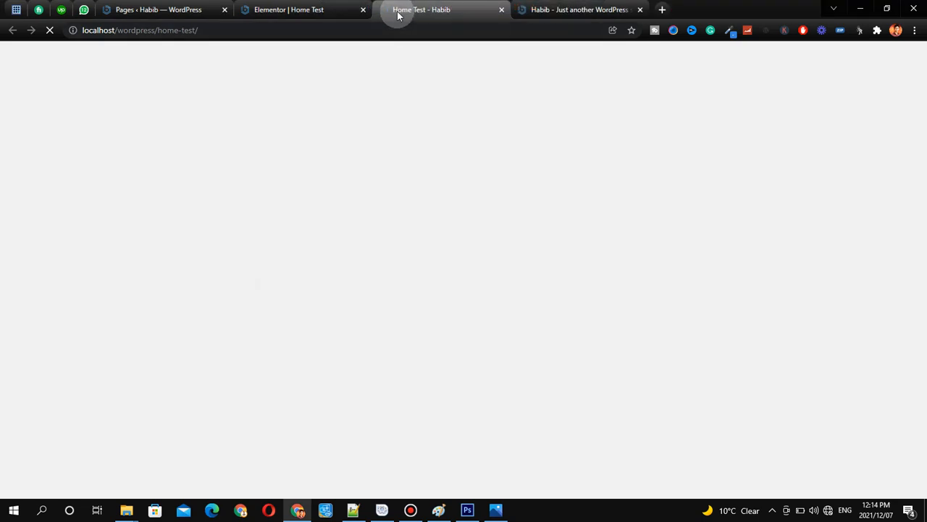
Step: Review the published Home Test page from the logo header and hero banner through the content sections
{"action": "scroll", "coordinate": [497, 195], "scroll_direction": "down", "scroll_amount": 15}
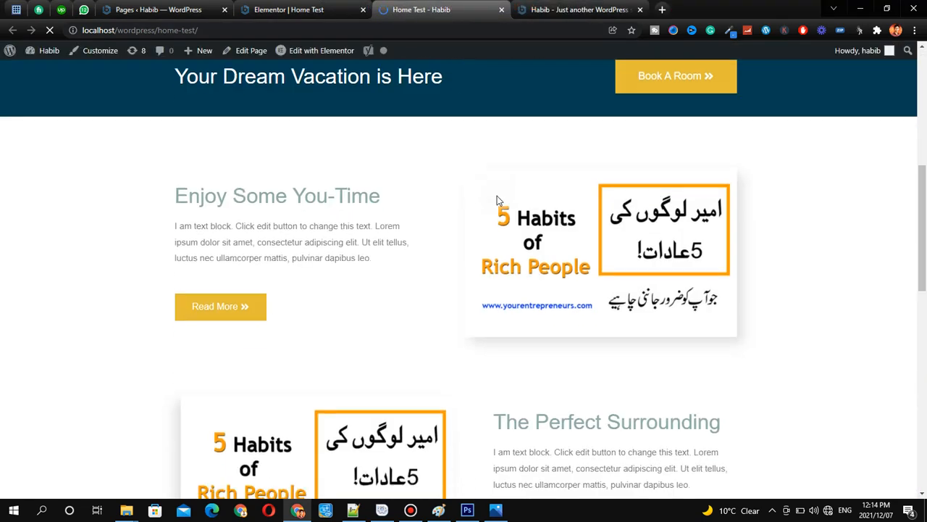
{"action": "scroll", "coordinate": [507, 181], "scroll_direction": "up", "scroll_amount": 10}
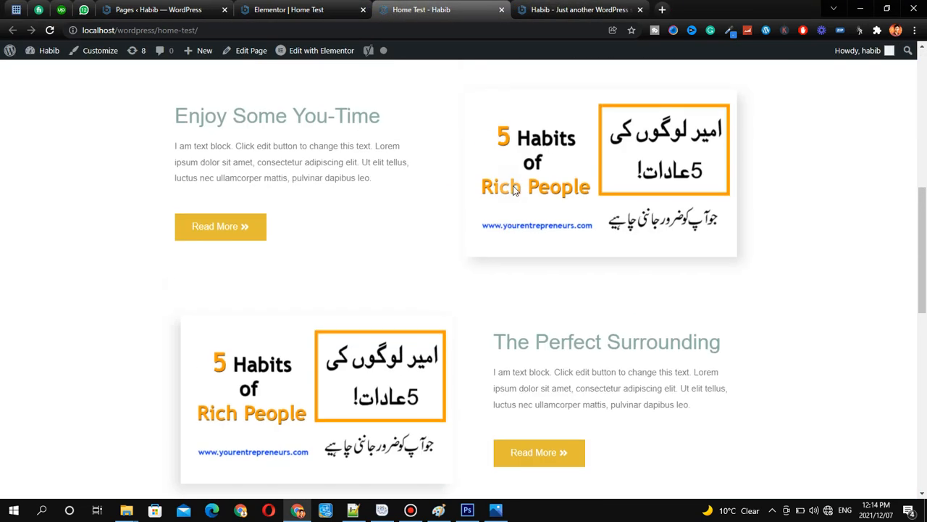
{"action": "scroll", "coordinate": [533, 171], "scroll_direction": "up", "scroll_amount": 4}
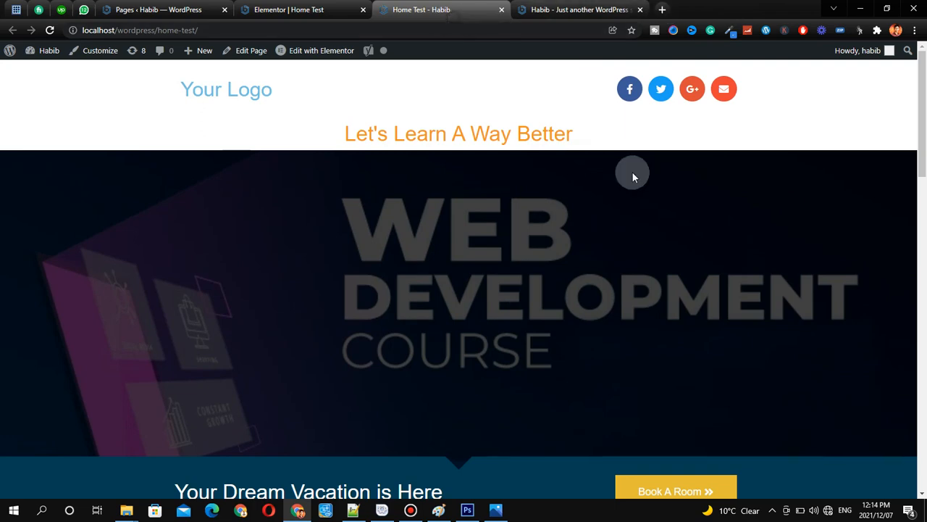
{"action": "scroll", "coordinate": [463, 275], "scroll_direction": "down", "scroll_amount": 4}
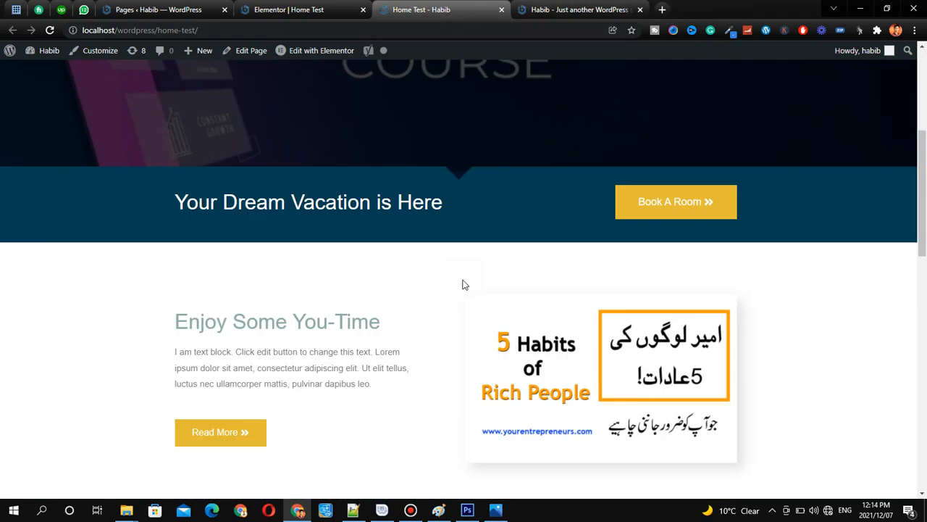
{"action": "scroll", "coordinate": [464, 285], "scroll_direction": "up", "scroll_amount": 2}
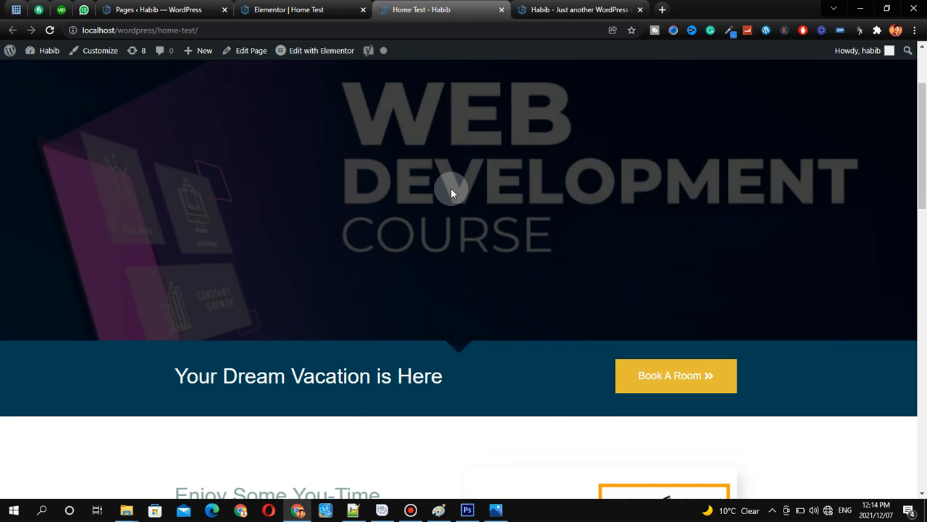
{"action": "triple_click", "coordinate": [484, 364]}
{"action": "left_click", "coordinate": [447, 358]}
{"action": "scroll", "coordinate": [423, 146], "scroll_direction": "up", "scroll_amount": 2}
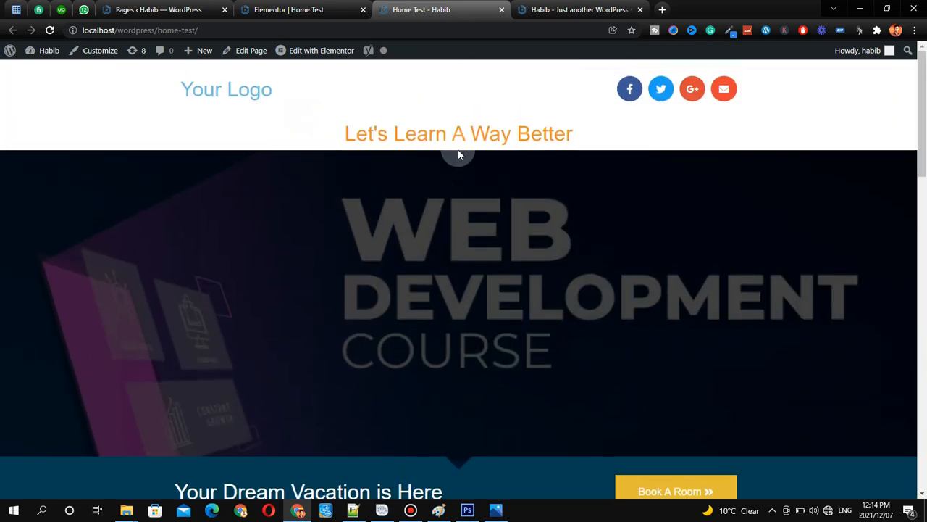
{"action": "key", "text": "ctrl+alt+g"}
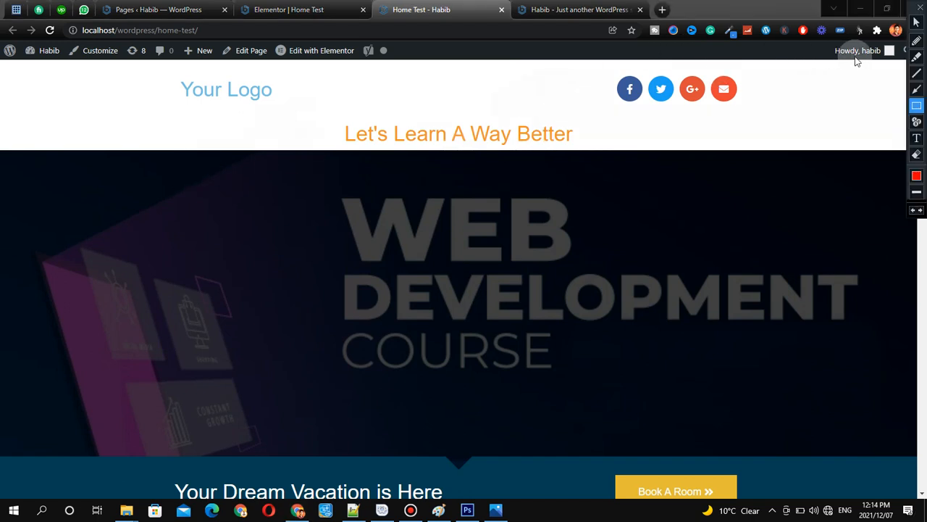
{"action": "mouse_move", "coordinate": [862, 56]}
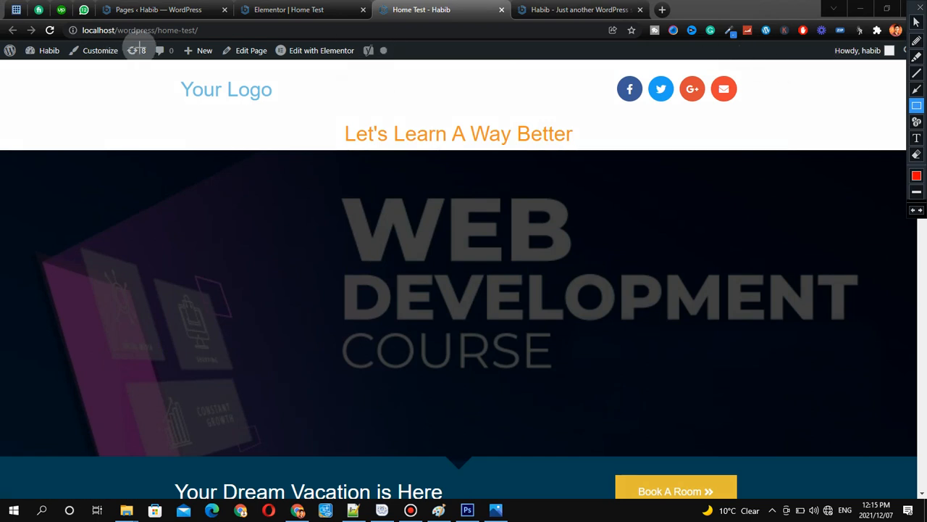
{"action": "left_click_drag", "start_coordinate": [213, 45], "coordinate": [412, 67]}
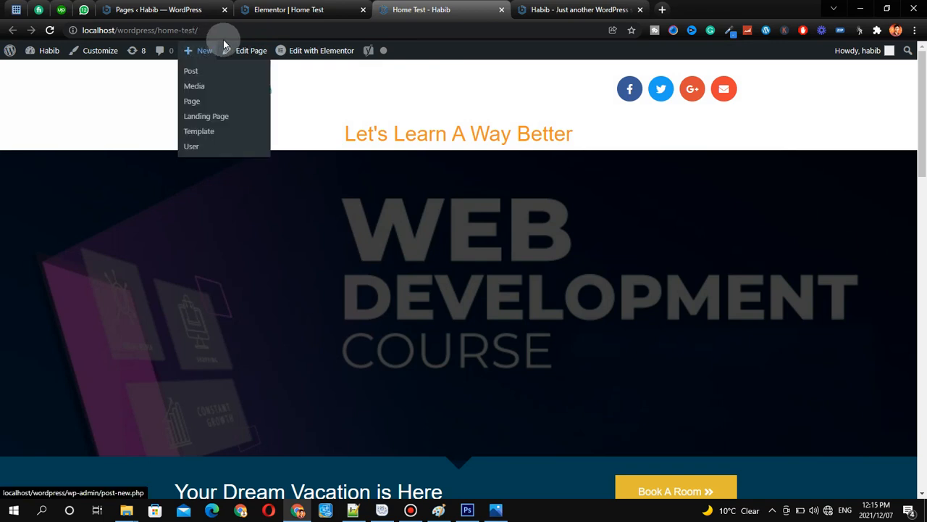
{"action": "left_click_drag", "start_coordinate": [221, 39], "coordinate": [397, 72]}
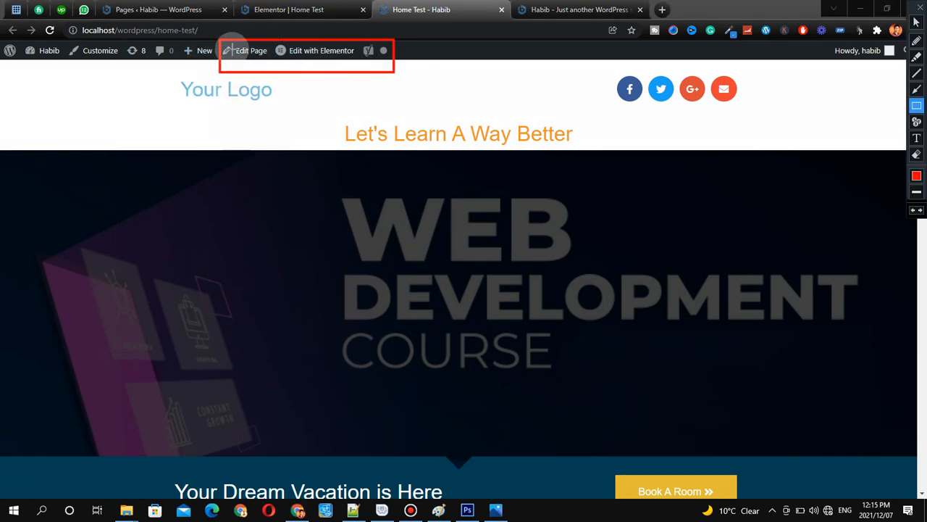
{"action": "left_click", "coordinate": [916, 92]}
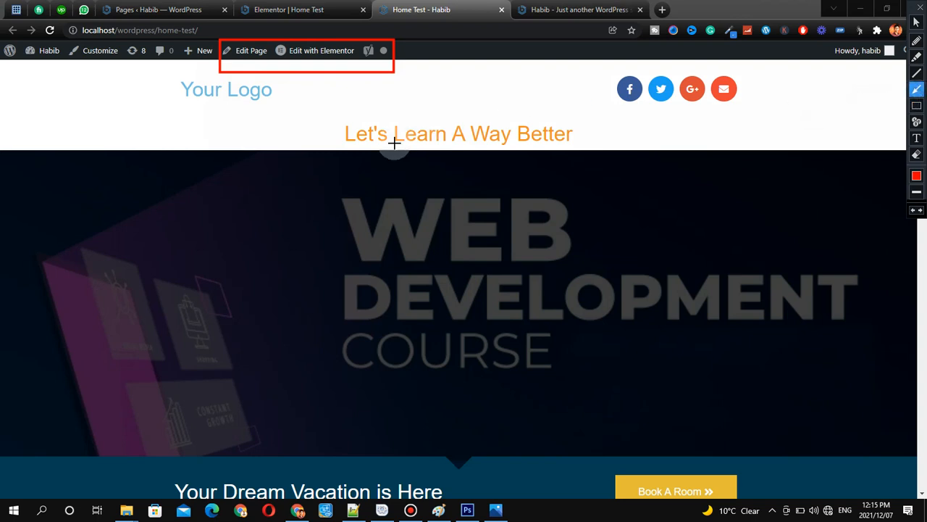
{"action": "left_click_drag", "start_coordinate": [284, 156], "coordinate": [252, 66]}
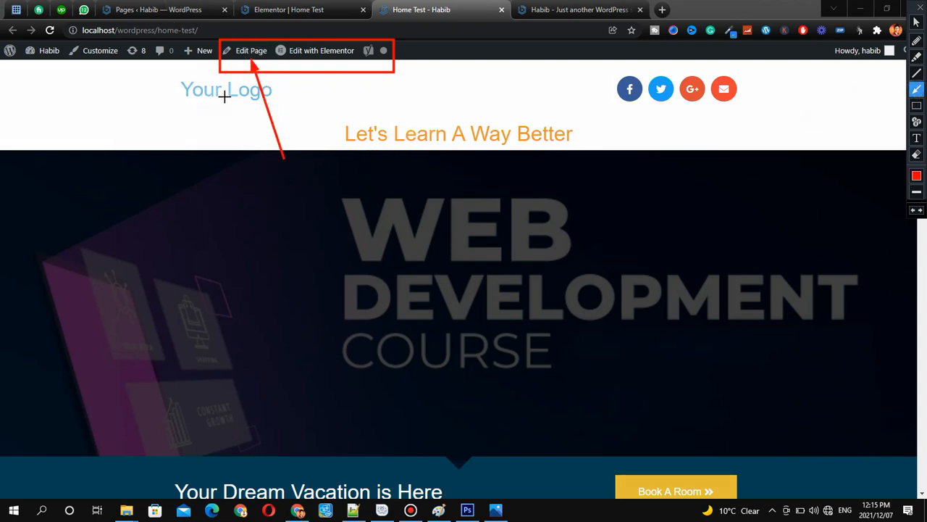
{"action": "left_click", "coordinate": [249, 57]}
{"action": "left_click", "coordinate": [402, 178]}
{"action": "left_click", "coordinate": [410, 58]}
{"action": "mouse_move", "coordinate": [438, 229]}
{"action": "left_mouse_down"}
{"action": "mouse_move", "coordinate": [363, 72]}
{"action": "mouse_move", "coordinate": [339, 62]}
{"action": "left_mouse_up"}
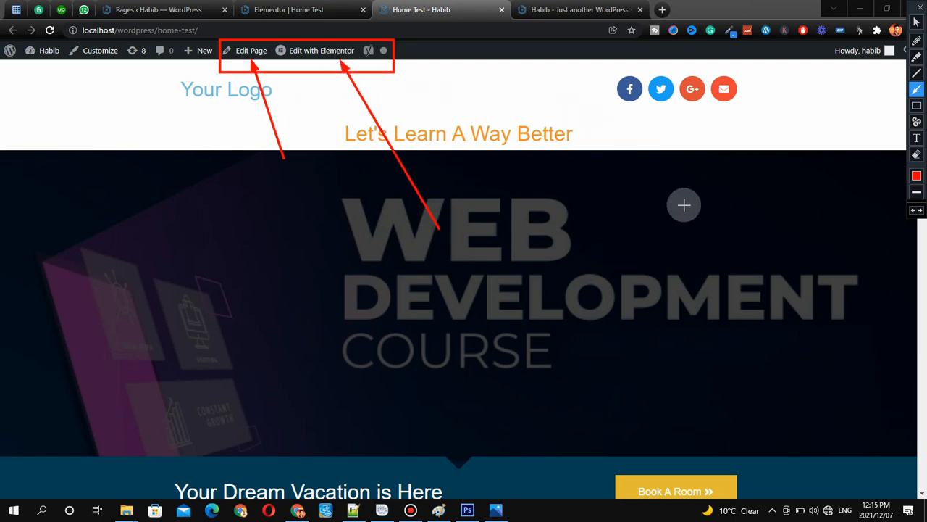
{"action": "key", "text": "Escape"}
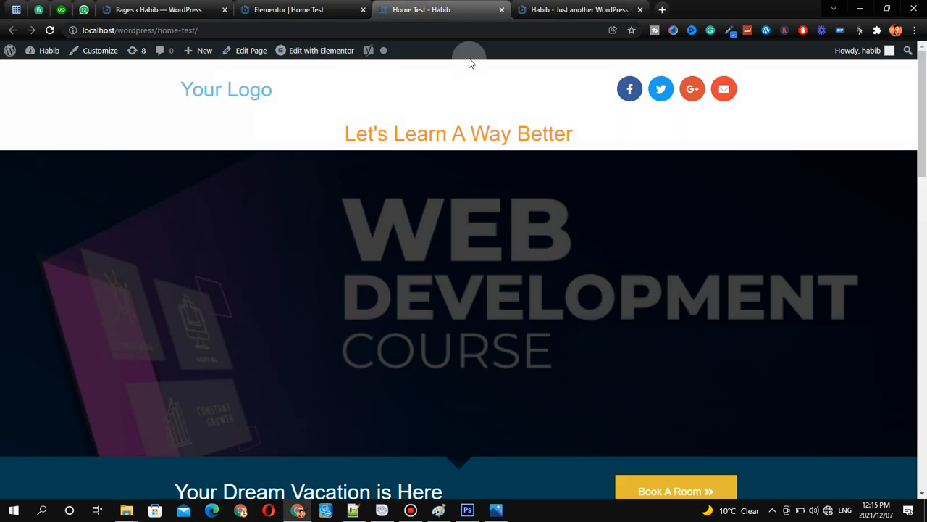
Step: Open the live Home Test page for editing in both the WordPress page editor and Elementor, each in a new browser tab
{"action": "mouse_move", "coordinate": [329, 63]}
{"action": "left_click", "coordinate": [290, 9]}
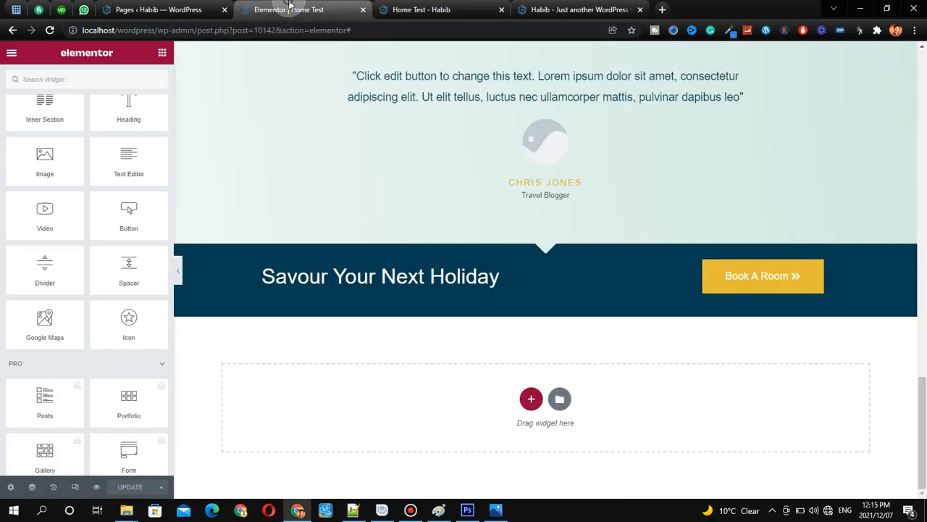
{"action": "left_click", "coordinate": [400, 8]}
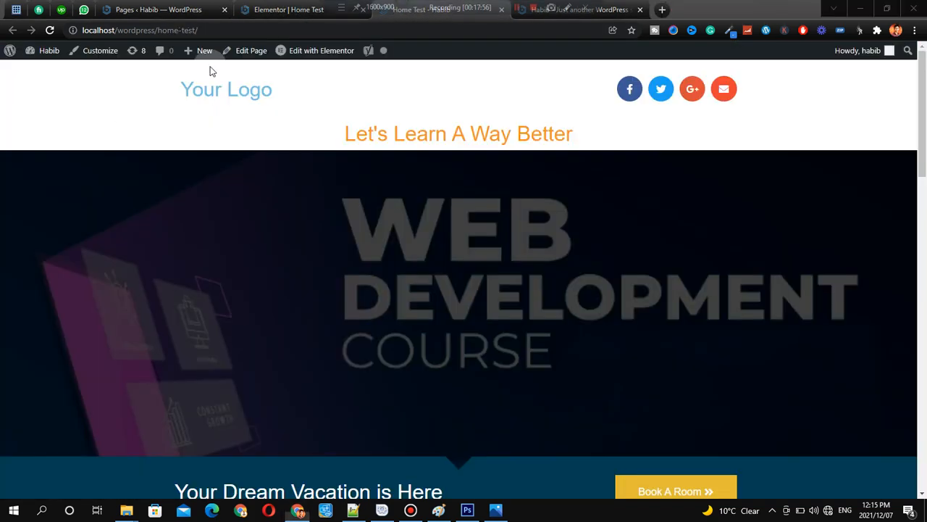
{"action": "right_click", "coordinate": [246, 51]}
{"action": "left_click", "coordinate": [276, 63]}
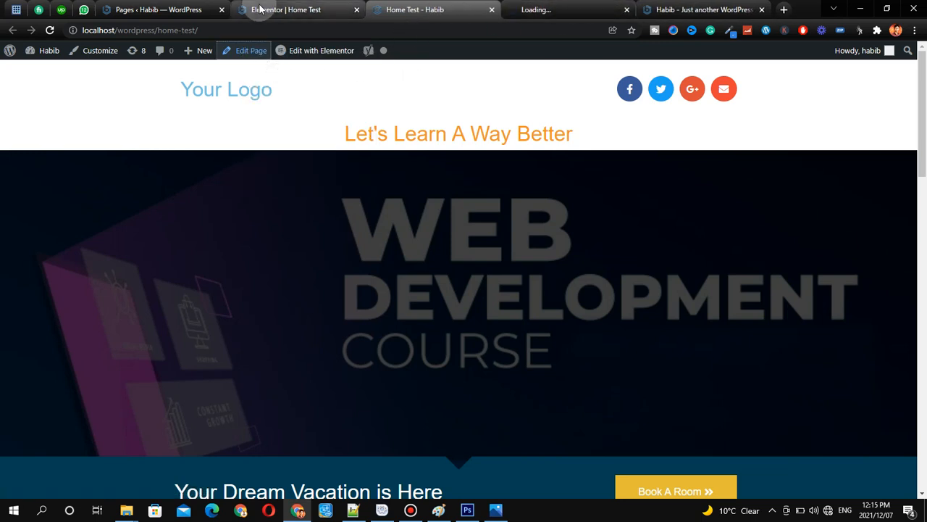
{"action": "mouse_move", "coordinate": [309, 47]}
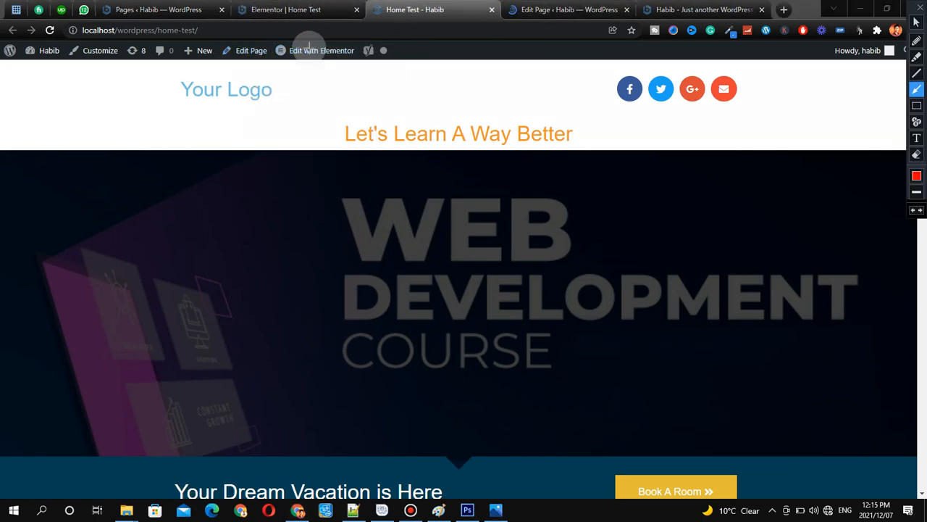
{"action": "right_click", "coordinate": [308, 51]}
{"action": "left_click", "coordinate": [330, 63]}
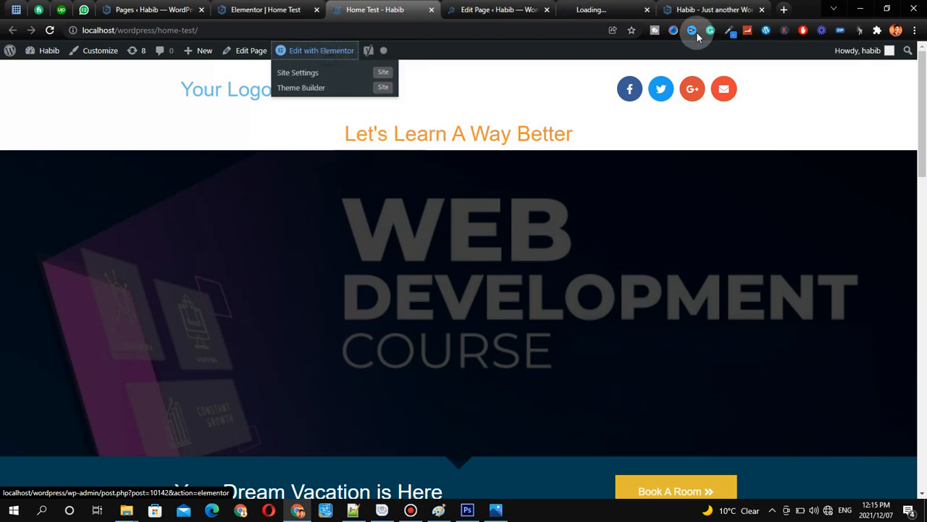
Step: Examine the WordPress page editor for Home Test, including the Yoast SEO fields and the page settings such as template, categories and tags
{"action": "left_click", "coordinate": [480, 8]}
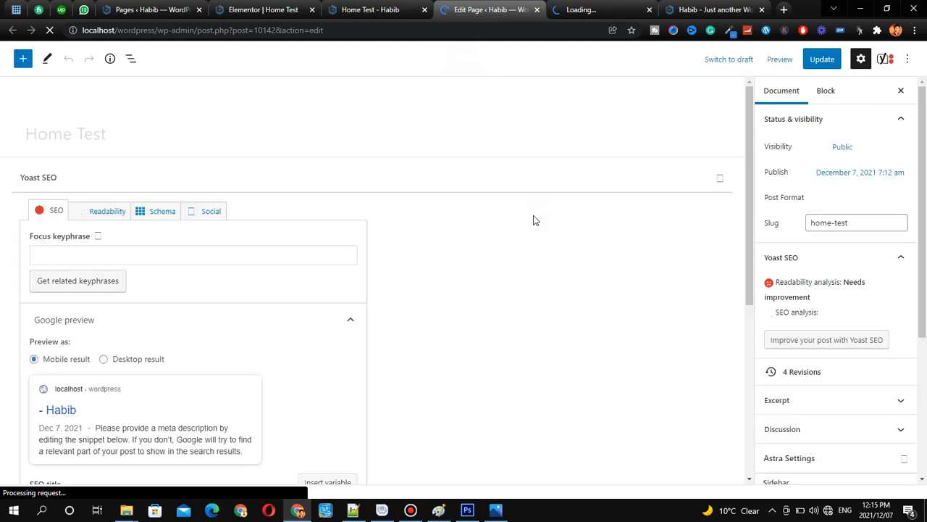
{"action": "scroll", "coordinate": [422, 209], "scroll_direction": "down", "scroll_amount": 1}
{"action": "scroll", "coordinate": [391, 148], "scroll_direction": "down", "scroll_amount": 3}
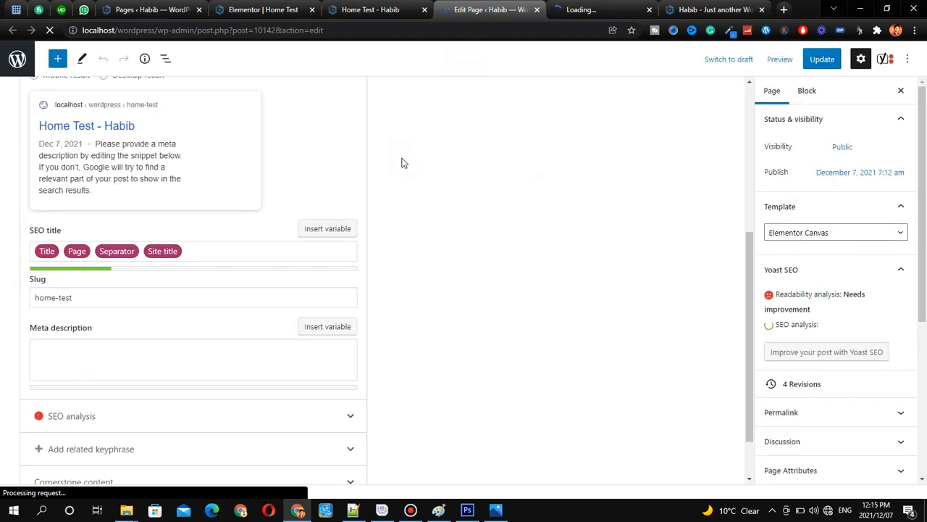
{"action": "scroll", "coordinate": [402, 167], "scroll_direction": "up", "scroll_amount": 6}
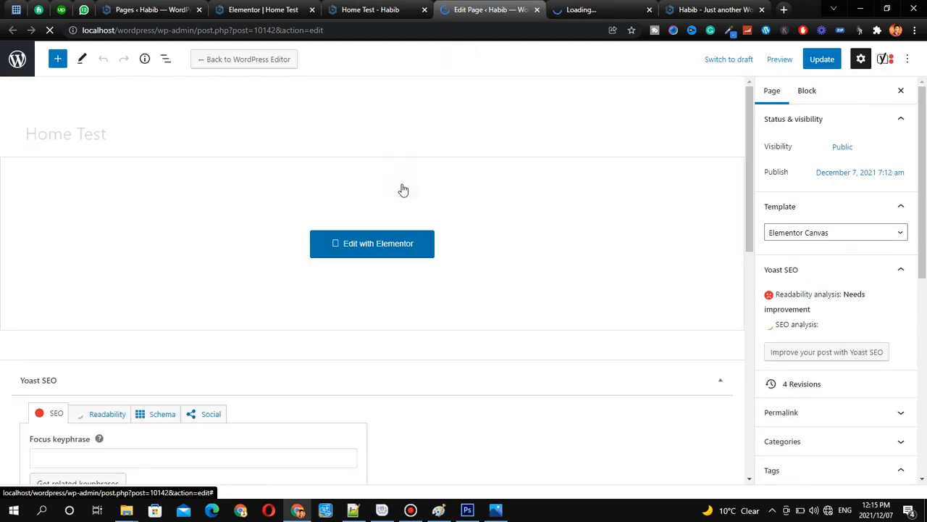
{"action": "scroll", "coordinate": [331, 338], "scroll_direction": "down", "scroll_amount": 8}
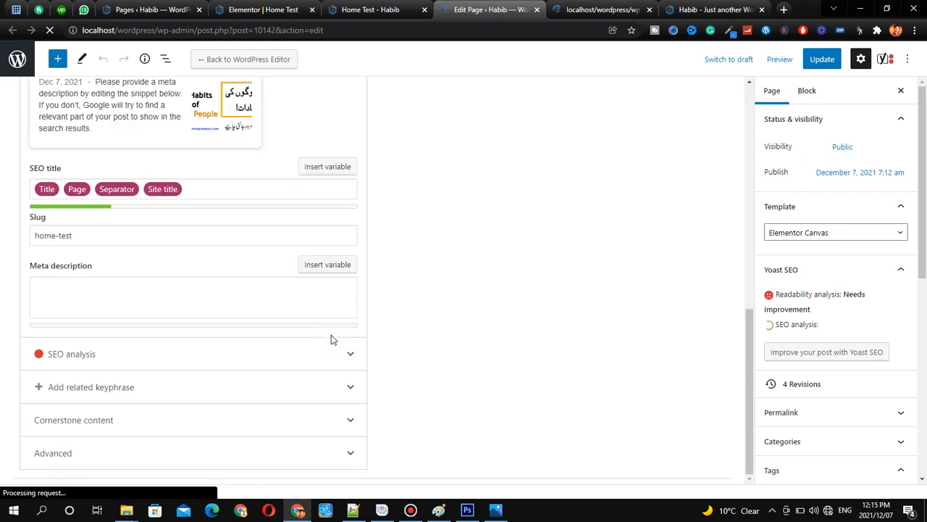
{"action": "scroll", "coordinate": [331, 338], "scroll_direction": "up", "scroll_amount": 4}
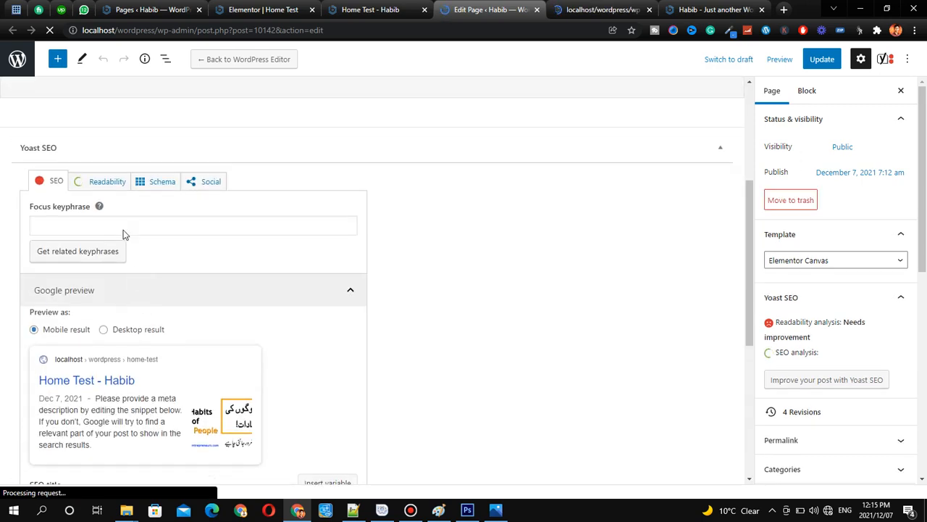
{"action": "scroll", "coordinate": [213, 308], "scroll_direction": "down", "scroll_amount": 5}
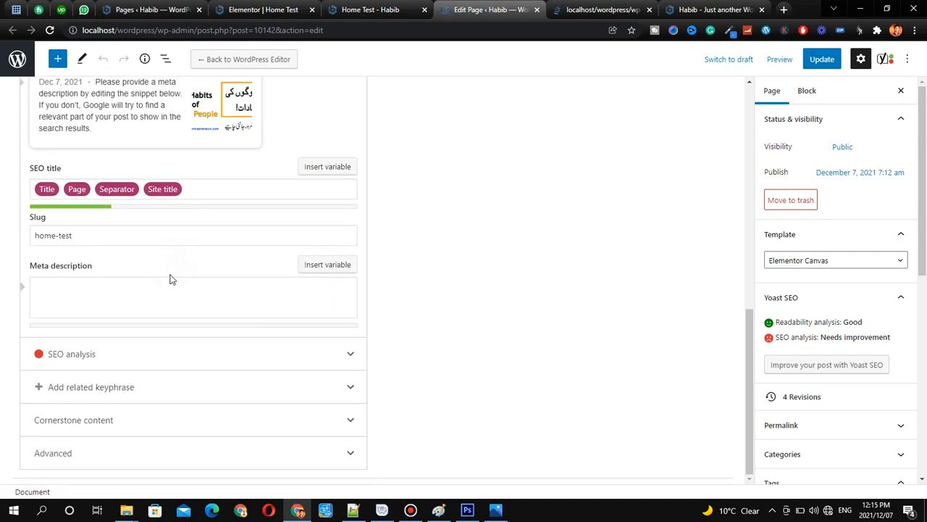
{"action": "scroll", "coordinate": [195, 269], "scroll_direction": "up", "scroll_amount": 7}
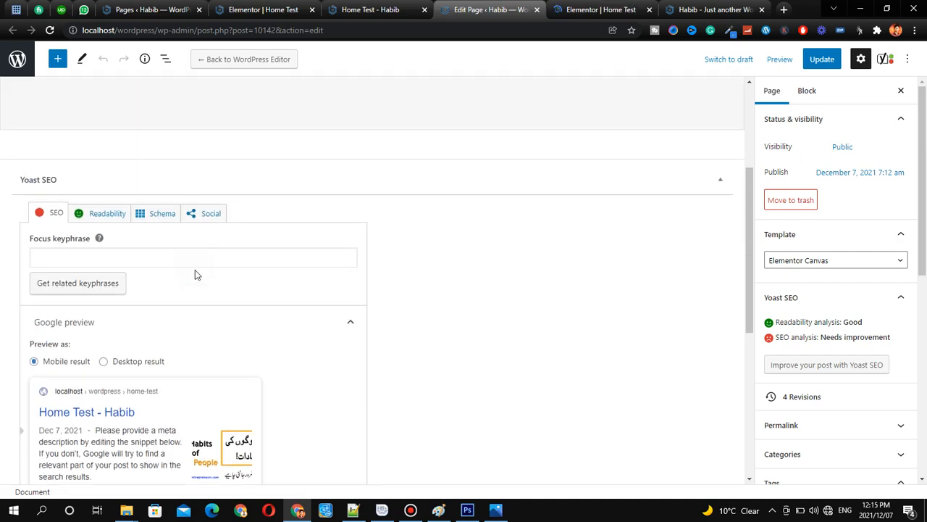
{"action": "scroll", "coordinate": [797, 298], "scroll_direction": "down", "scroll_amount": 3}
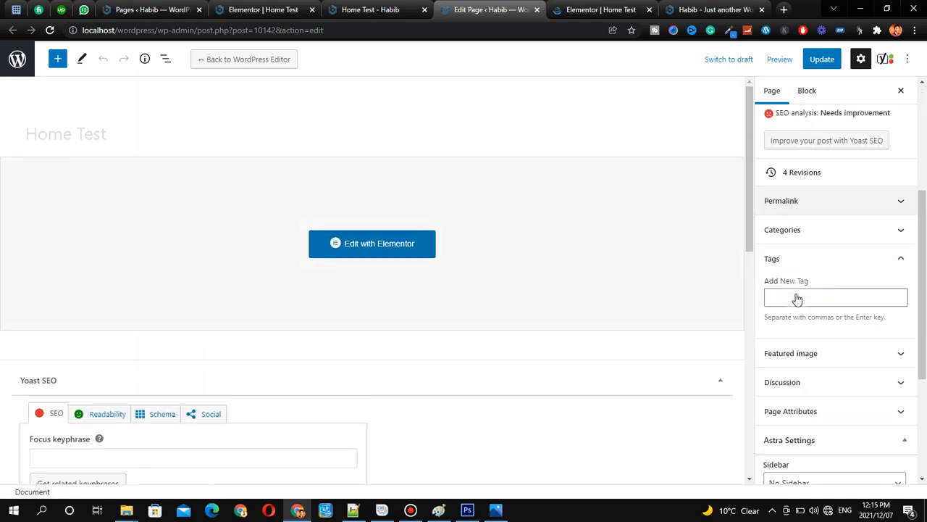
{"action": "scroll", "coordinate": [797, 297], "scroll_direction": "up", "scroll_amount": 3}
Step: Check the newly opened Elementor editor and the live page, and return to the original Elementor editor to view the page's content sections
{"action": "left_click", "coordinate": [591, 10]}
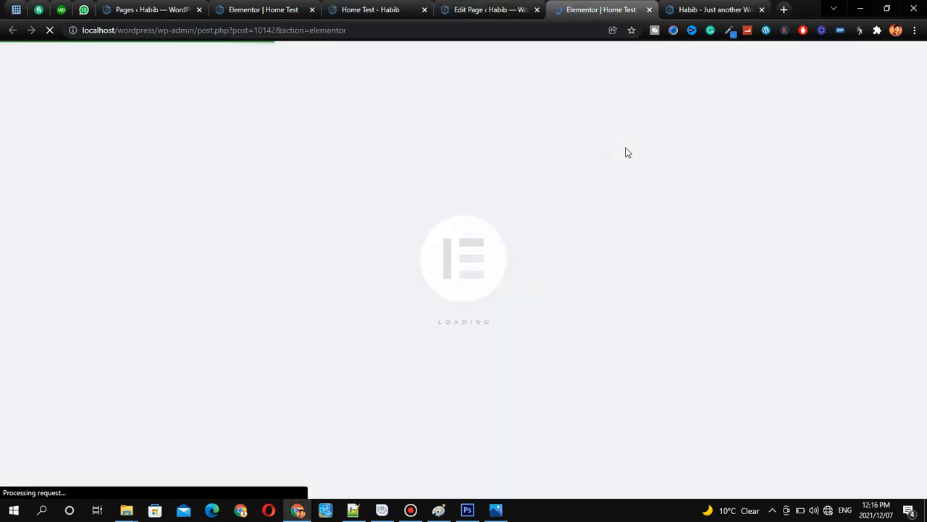
{"action": "left_click", "coordinate": [373, 10]}
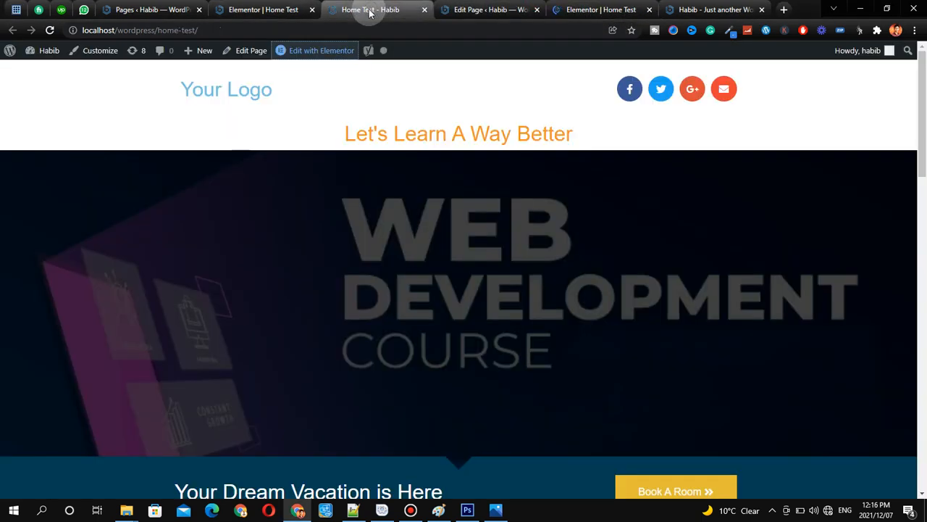
{"action": "left_click", "coordinate": [275, 10]}
{"action": "scroll", "coordinate": [588, 210], "scroll_direction": "up", "scroll_amount": 10}
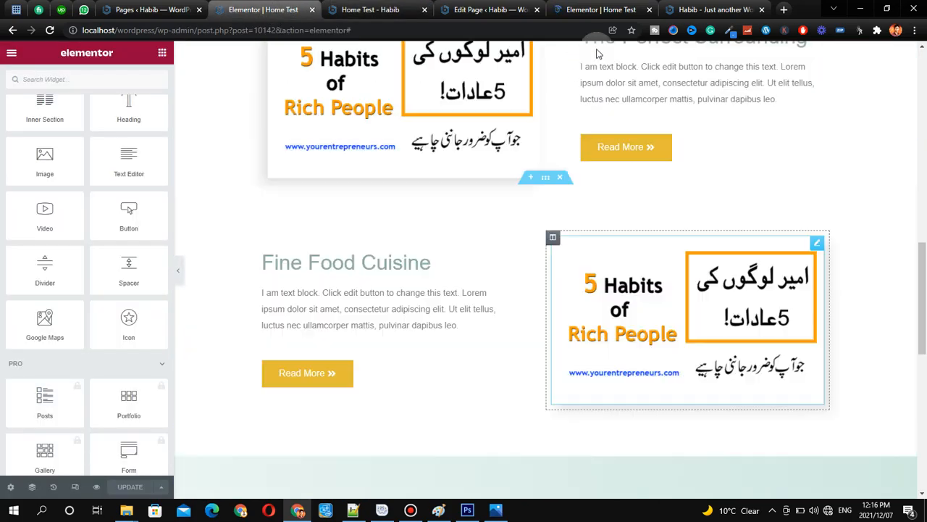
Step: Close the duplicate Elementor editor tab, check the original Elementor editor and live page, and return to the WordPress page editor for Home Test
{"action": "scroll", "coordinate": [592, 216], "scroll_direction": "up", "scroll_amount": 6}
{"action": "left_click", "coordinate": [590, 9]}
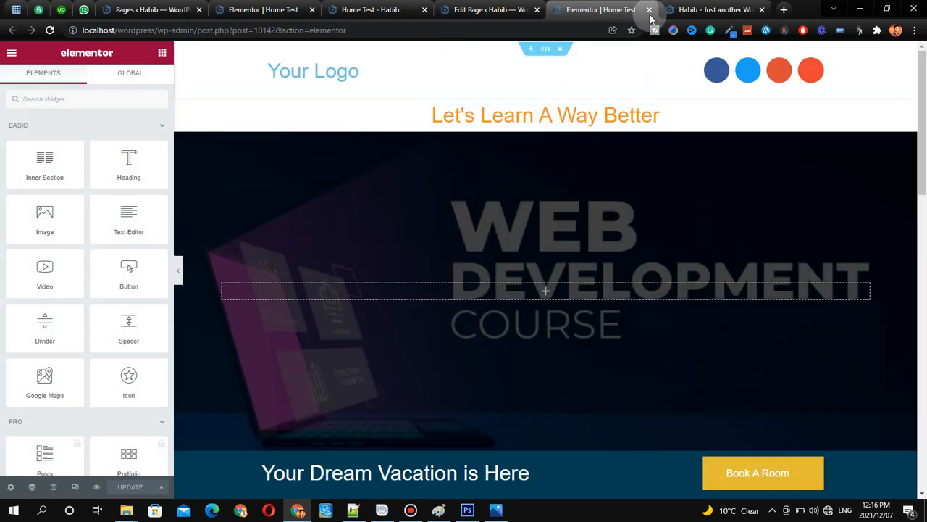
{"action": "left_click", "coordinate": [284, 9]}
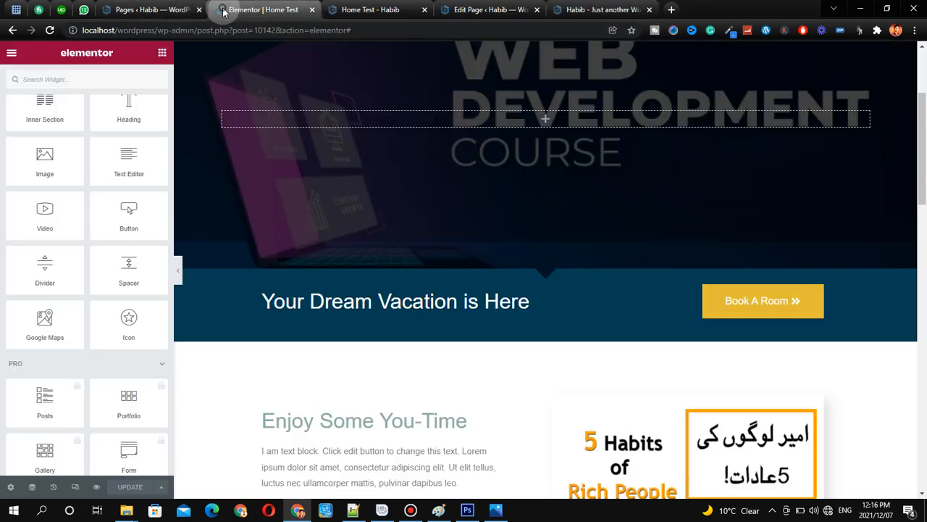
{"action": "left_click", "coordinate": [410, 9]}
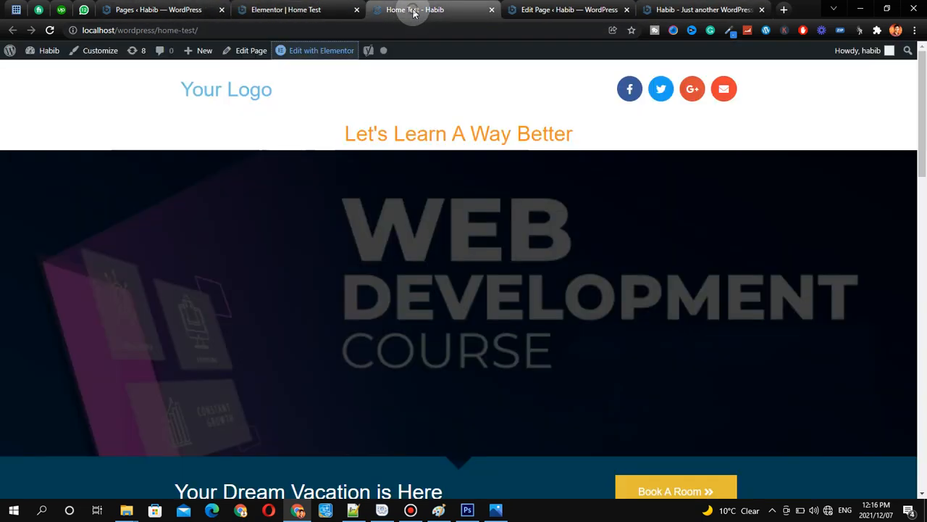
{"action": "left_click", "coordinate": [548, 10]}
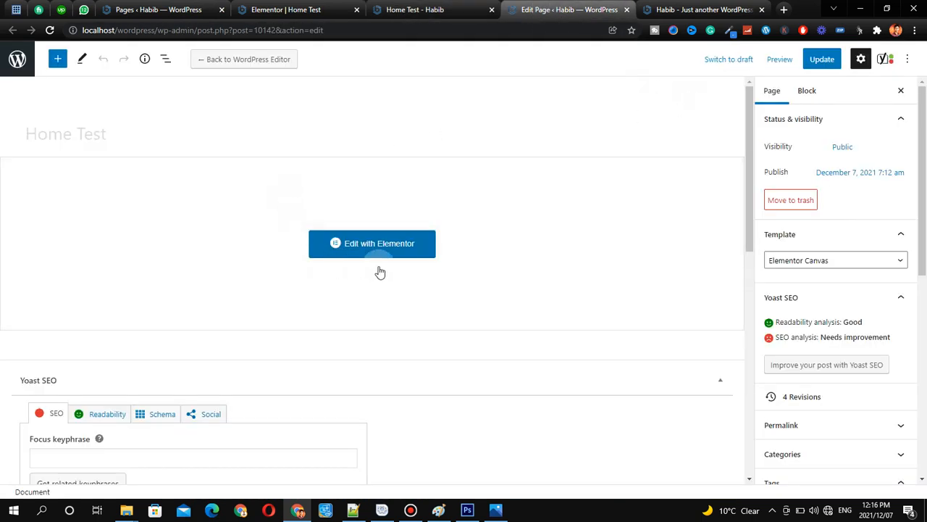
Step: Examine the Yoast SEO area and the template setting of the Home Test page
{"action": "scroll", "coordinate": [420, 257], "scroll_direction": "down", "scroll_amount": 2}
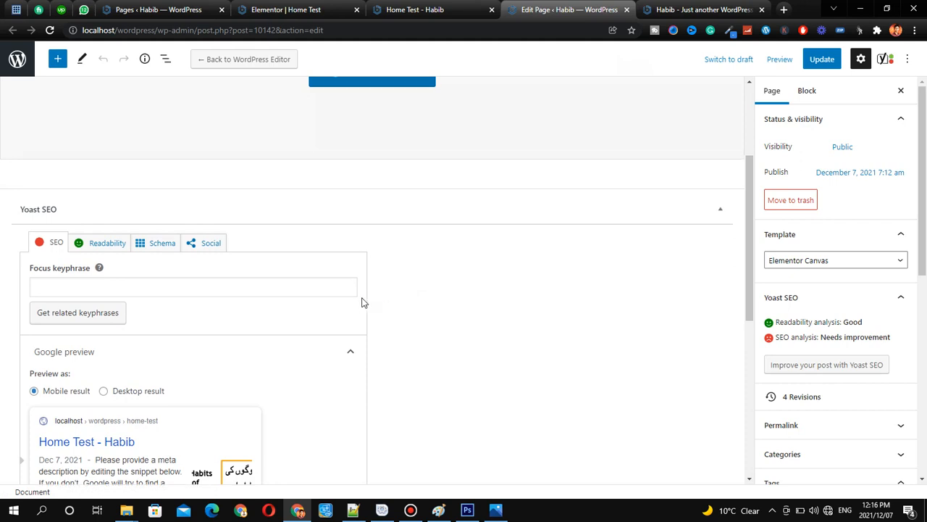
{"action": "scroll", "coordinate": [362, 302], "scroll_direction": "up", "scroll_amount": 2}
{"action": "scroll", "coordinate": [788, 269], "scroll_direction": "down", "scroll_amount": 2}
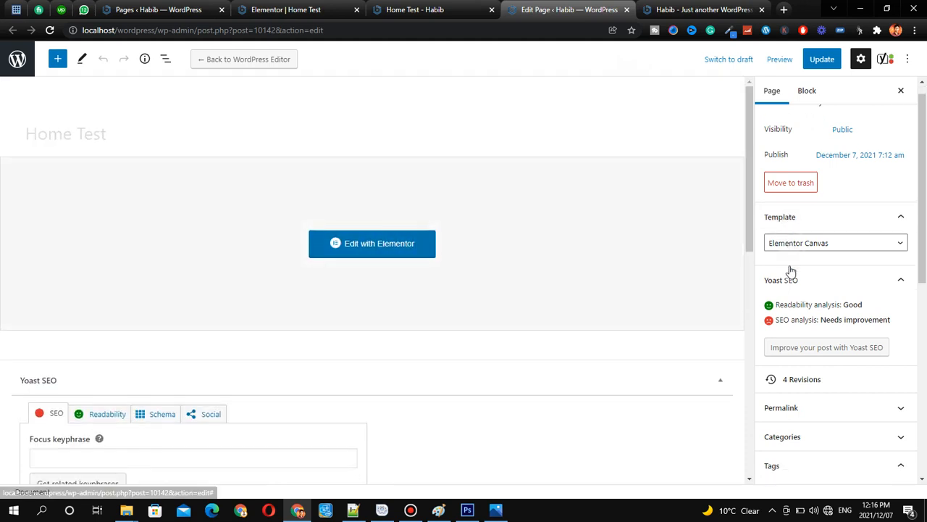
{"action": "mouse_move", "coordinate": [756, 234]}
{"action": "left_mouse_down"}
{"action": "mouse_move", "coordinate": [859, 249]}
{"action": "mouse_move", "coordinate": [824, 249]}
{"action": "left_mouse_up"}
{"action": "key", "text": "Escape"}
Step: Inspect the page's permalink settings and URL slug, and collapse the section again
{"action": "left_click", "coordinate": [826, 251]}
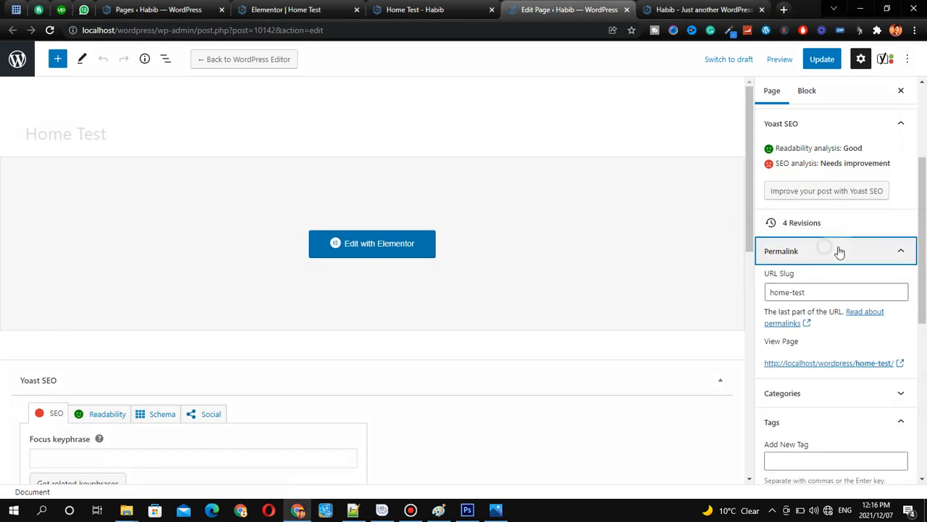
{"action": "scroll", "coordinate": [820, 253], "scroll_direction": "down", "scroll_amount": 2}
{"action": "left_click", "coordinate": [813, 176]}
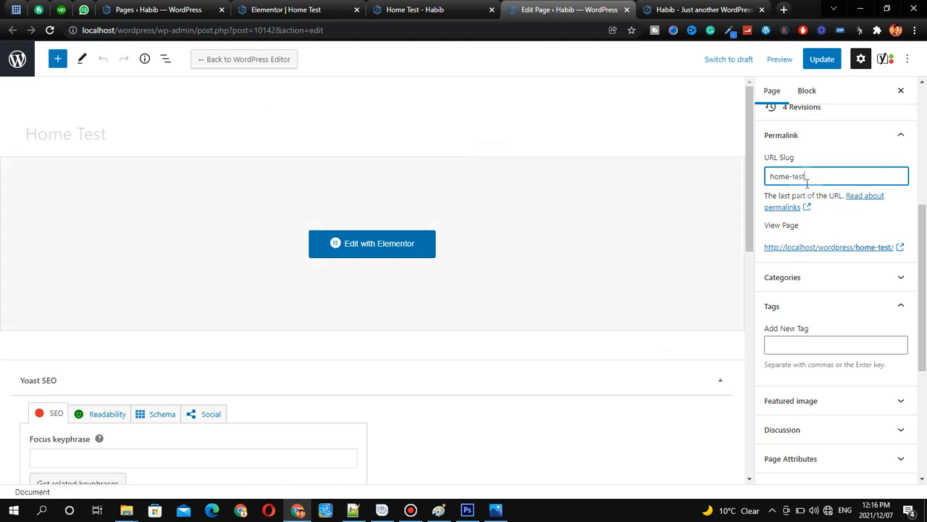
{"action": "left_click", "coordinate": [838, 138]}
{"action": "scroll", "coordinate": [841, 181], "scroll_direction": "up", "scroll_amount": 2}
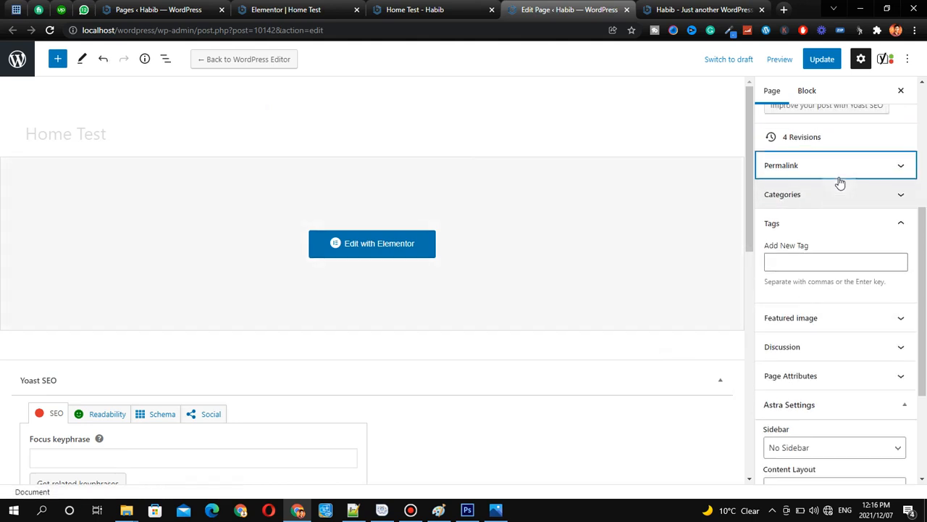
Step: Look through the available page categories, and check the live page's banner and first content section before returning to the page editor
{"action": "scroll", "coordinate": [830, 243], "scroll_direction": "down", "scroll_amount": 1}
{"action": "left_click", "coordinate": [830, 221]}
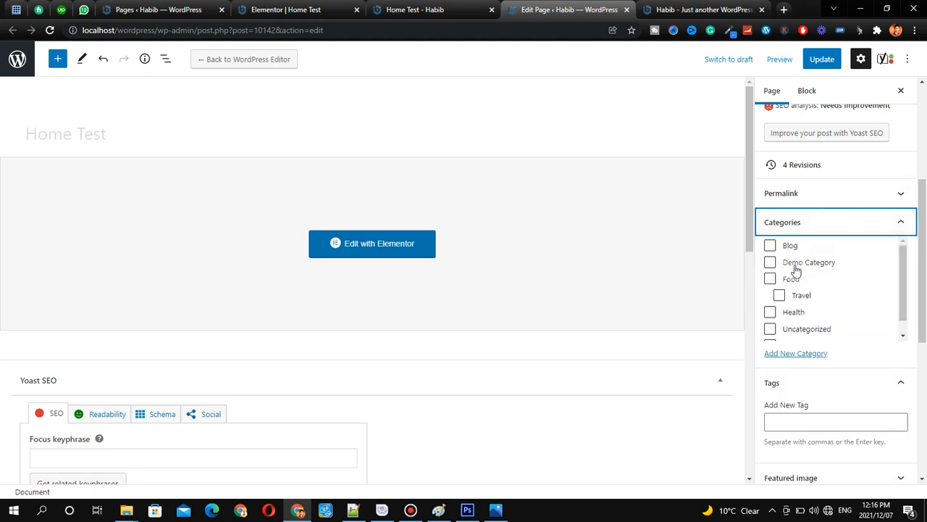
{"action": "scroll", "coordinate": [781, 300], "scroll_direction": "down", "scroll_amount": 1}
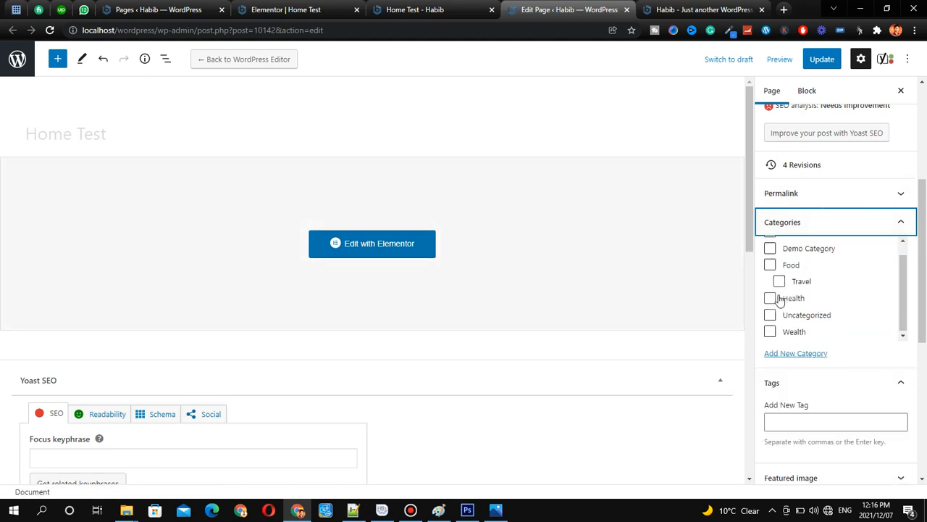
{"action": "left_click", "coordinate": [415, 9]}
{"action": "scroll", "coordinate": [462, 274], "scroll_direction": "down", "scroll_amount": 2}
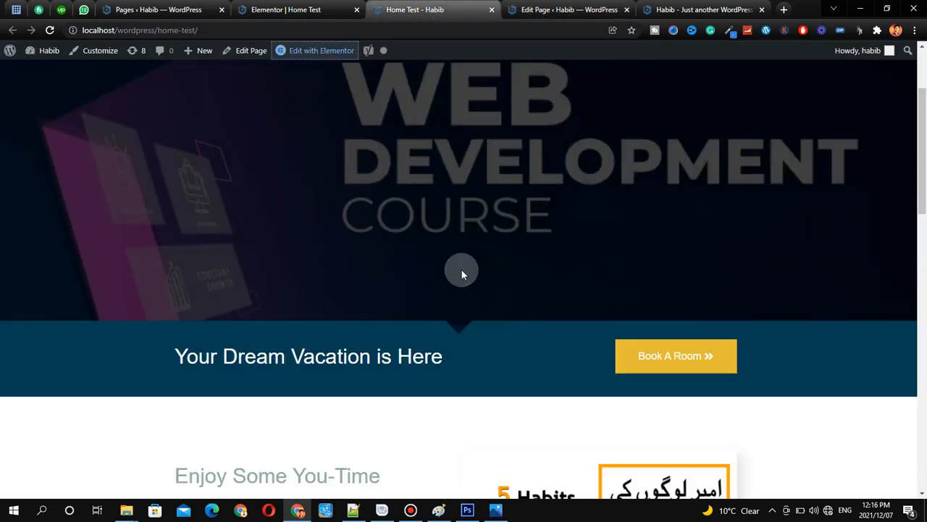
{"action": "scroll", "coordinate": [462, 274], "scroll_direction": "down", "scroll_amount": 2}
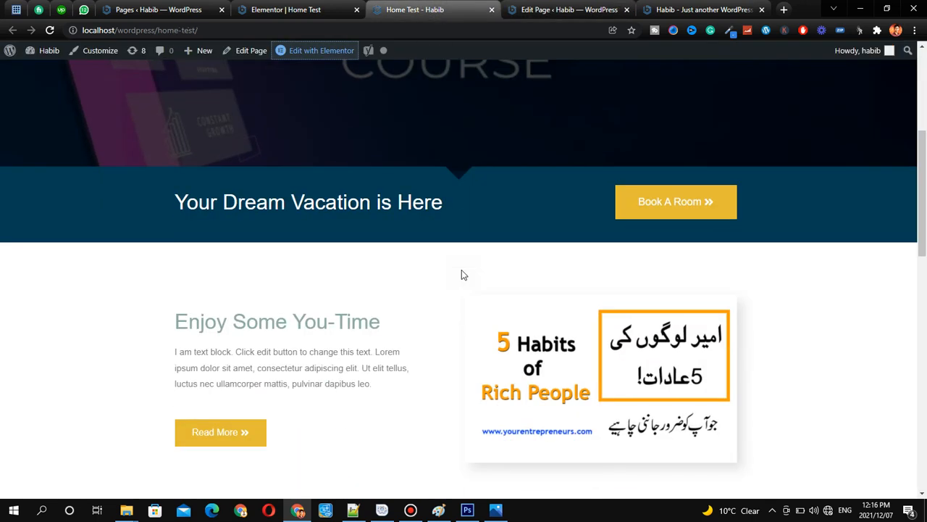
{"action": "scroll", "coordinate": [462, 274], "scroll_direction": "up", "scroll_amount": 2}
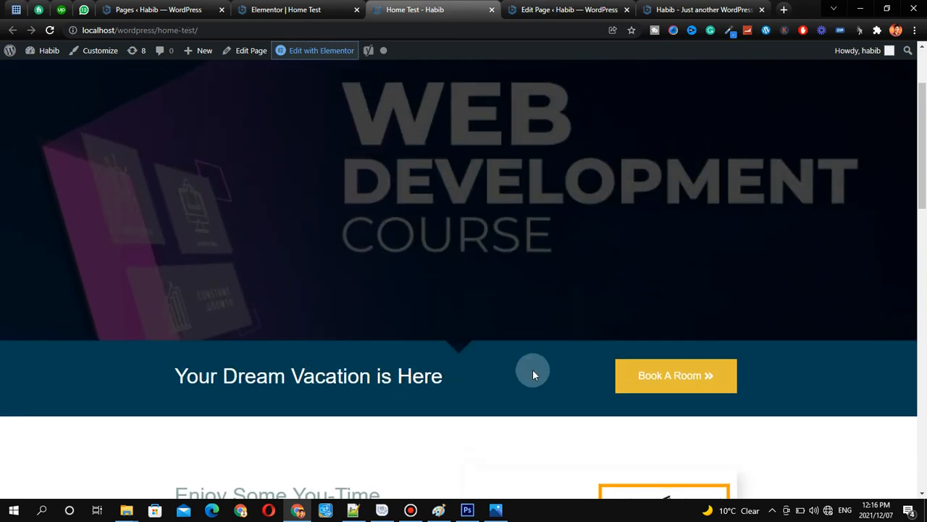
{"action": "left_click", "coordinate": [568, 10]}
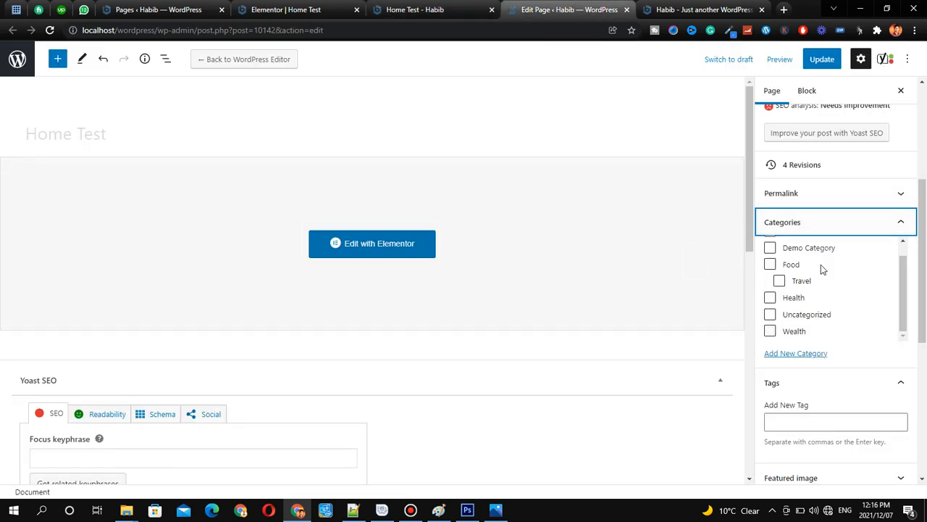
Step: Assign the Home Test page to Demo Category and collapse the category list
{"action": "scroll", "coordinate": [821, 264], "scroll_direction": "down", "scroll_amount": 1}
{"action": "left_click", "coordinate": [789, 190]}
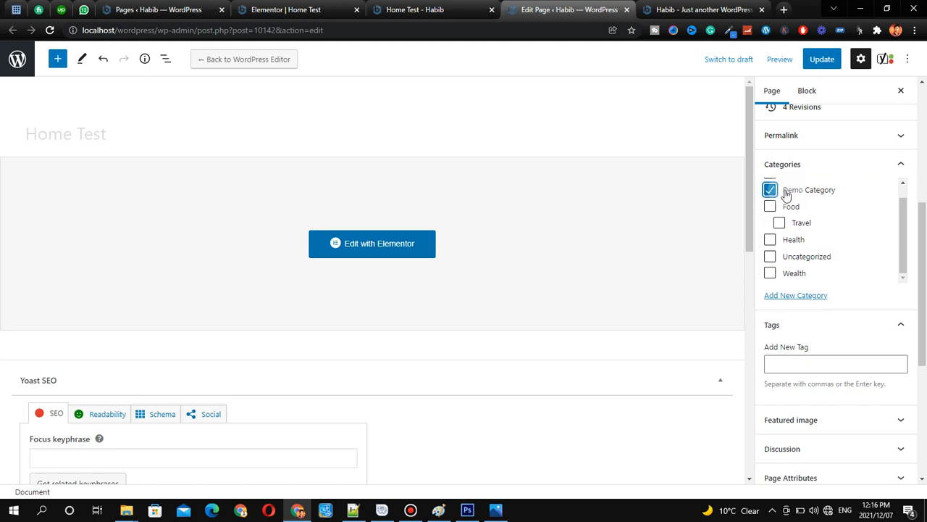
{"action": "scroll", "coordinate": [790, 290], "scroll_direction": "down", "scroll_amount": 3}
{"action": "scroll", "coordinate": [791, 246], "scroll_direction": "up", "scroll_amount": 3}
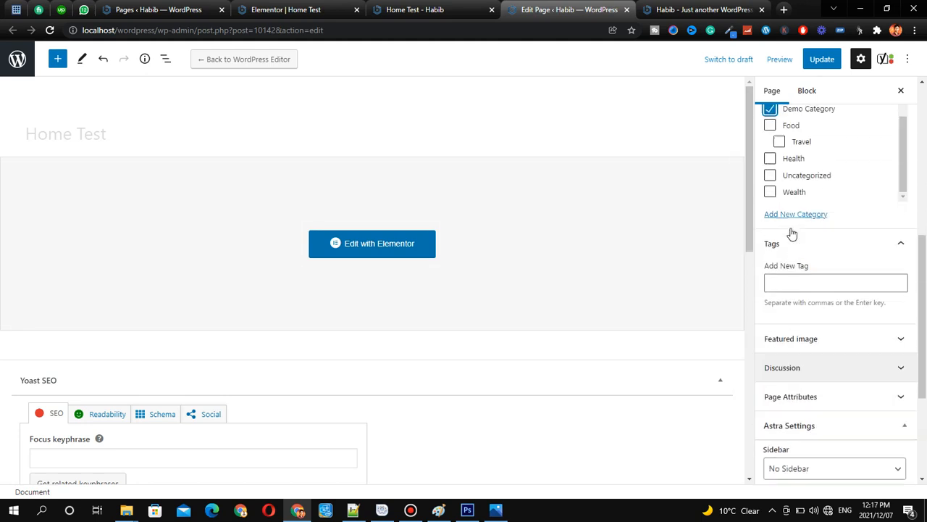
{"action": "left_click", "coordinate": [796, 171]}
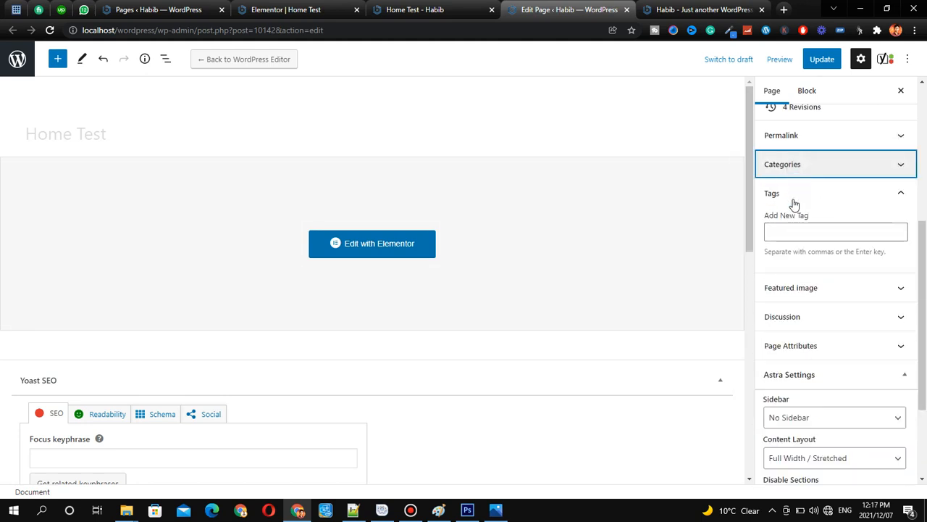
Step: Add "demo page", "new page" and the site's domain name as page tags, and collapse the tag settings
{"action": "left_click", "coordinate": [819, 233]}
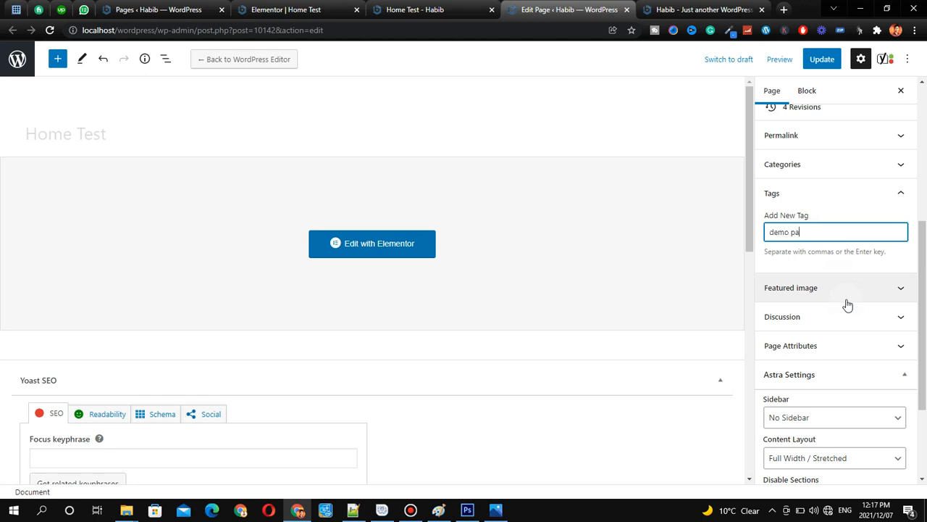
{"action": "type", "text": "demo page"}
{"action": "key", "text": "Return"}
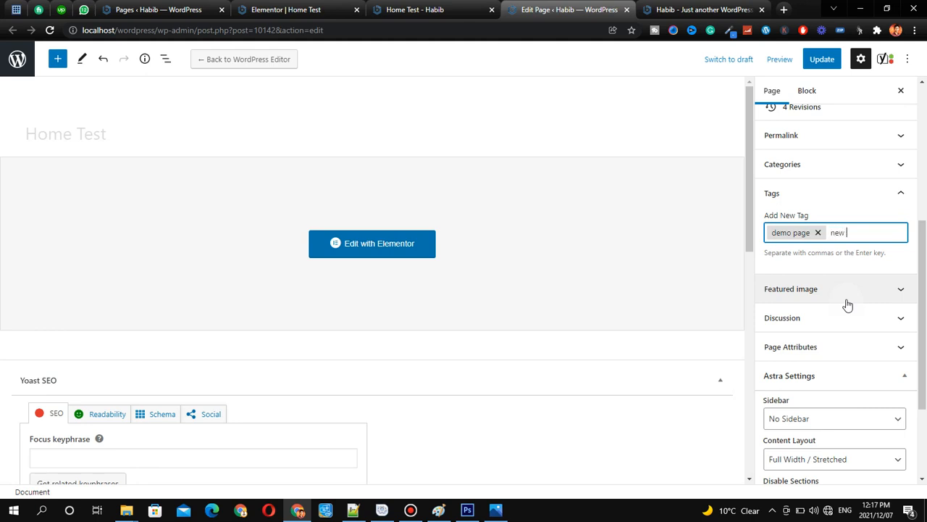
{"action": "key", "text": "Return"}
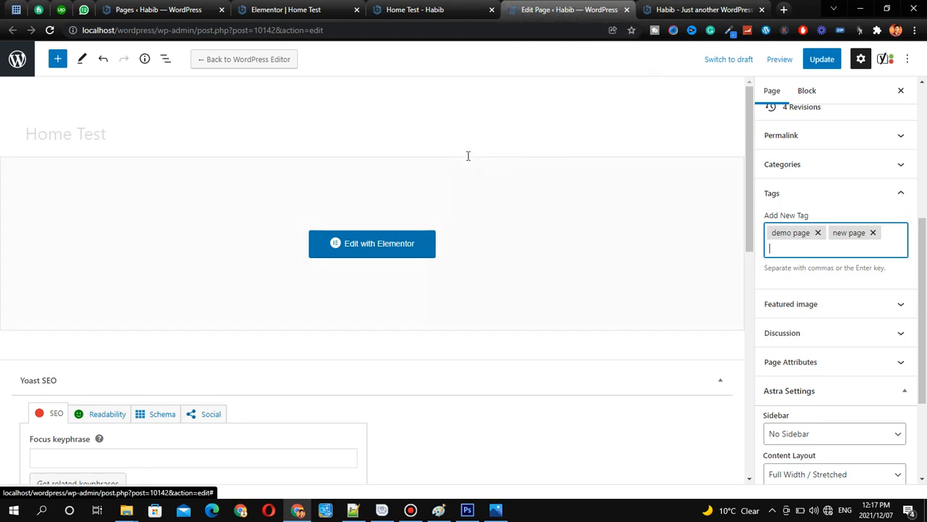
{"action": "scroll", "coordinate": [470, 151], "scroll_direction": "down", "scroll_amount": 3}
{"action": "scroll", "coordinate": [548, 177], "scroll_direction": "up", "scroll_amount": 3}
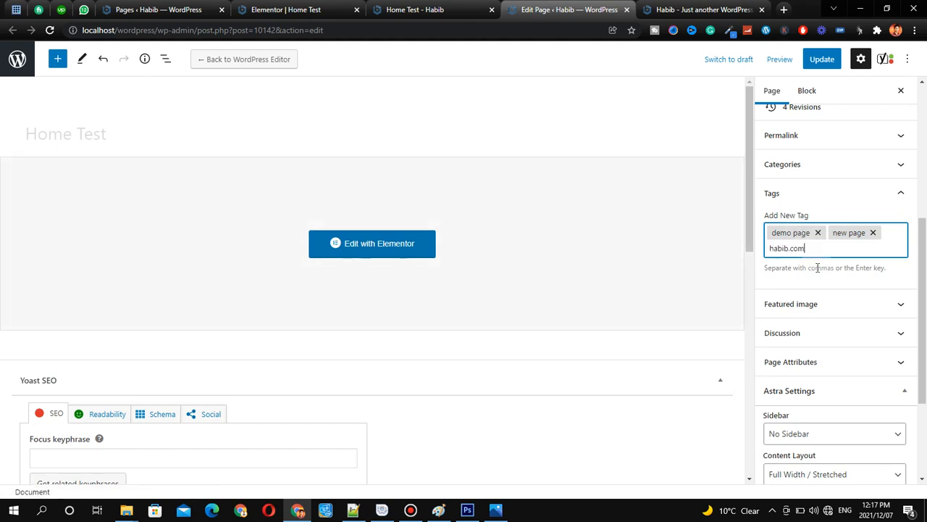
{"action": "key", "text": "Return"}
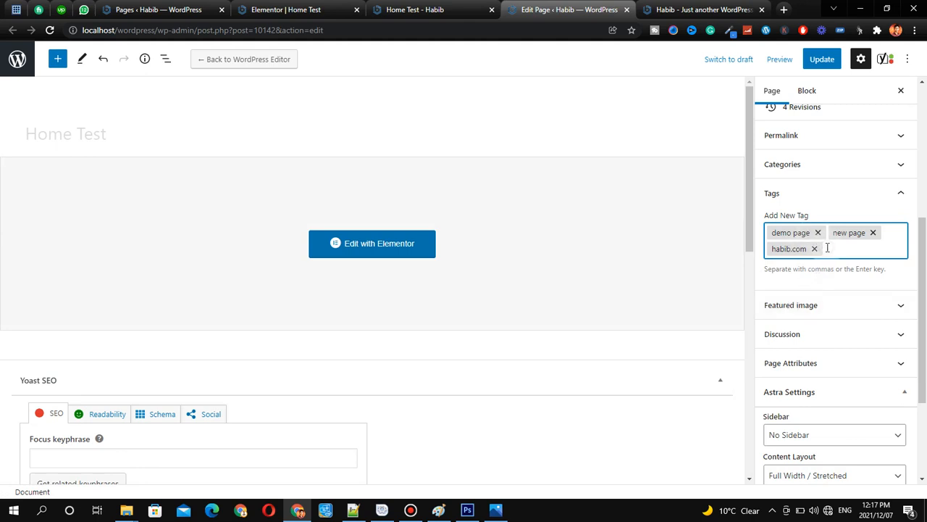
{"action": "left_click", "coordinate": [825, 191]}
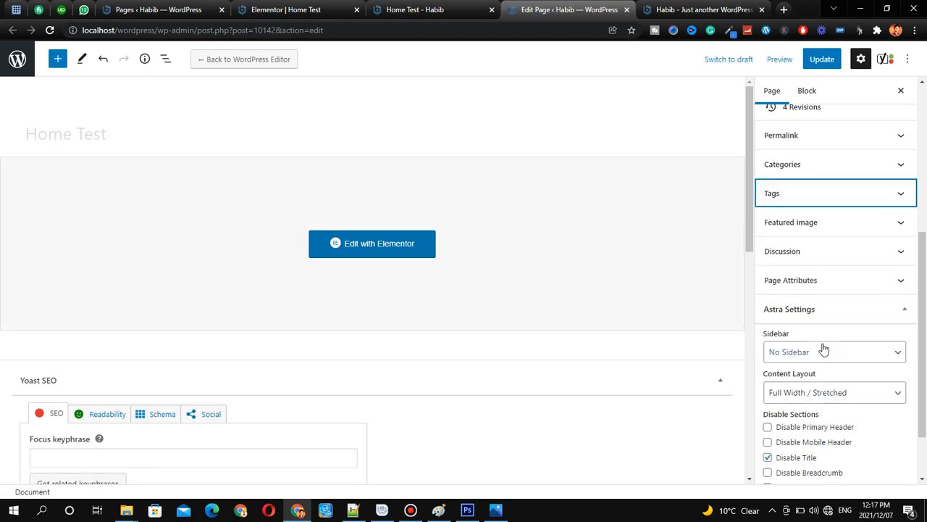
Step: Expand the featured image settings of the Home Test page
{"action": "left_click", "coordinate": [810, 225]}
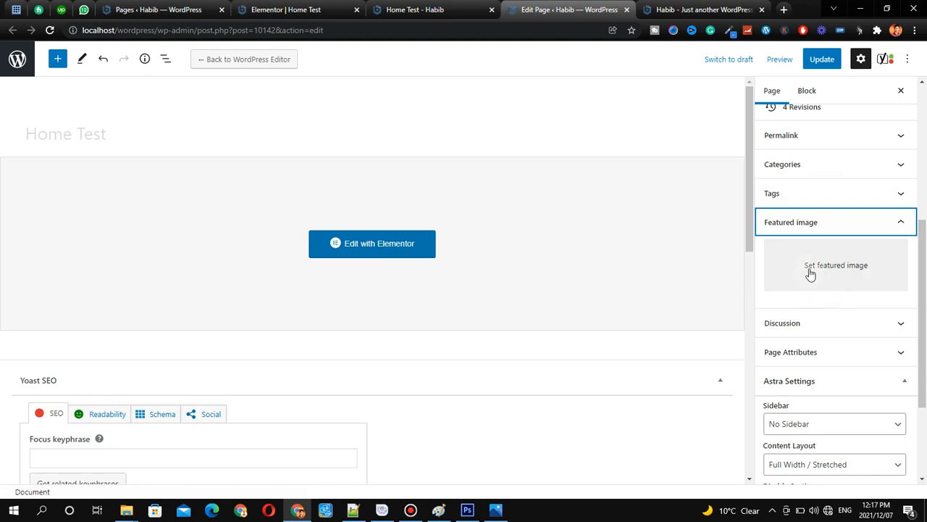
{"action": "left_click", "coordinate": [844, 224]}
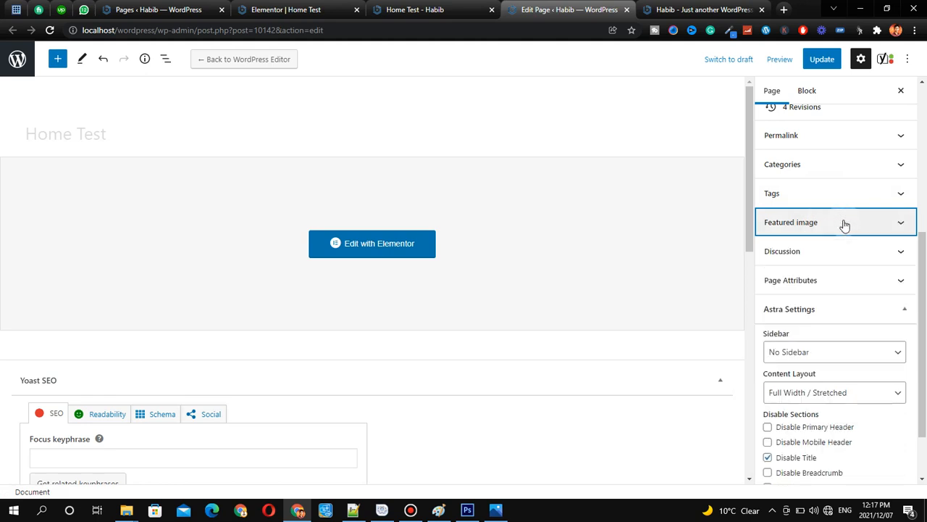
{"action": "left_click", "coordinate": [843, 227]}
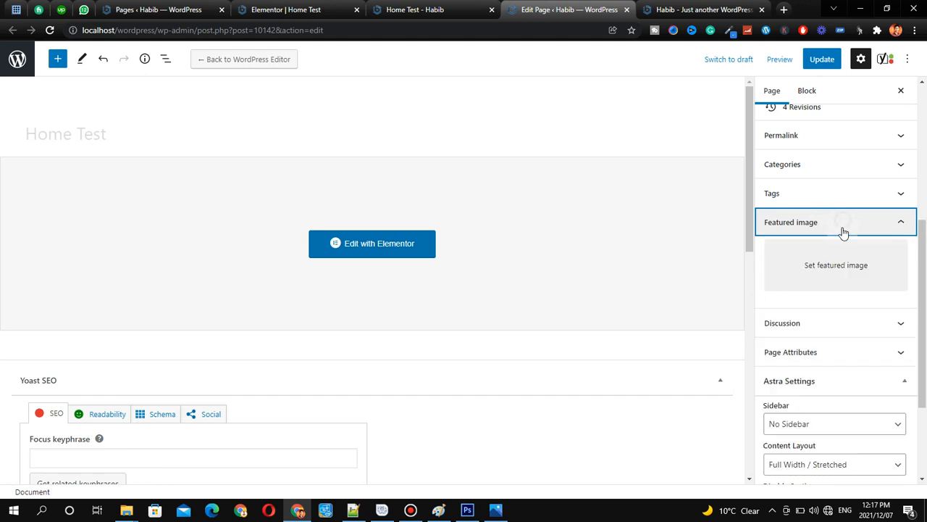
{"action": "left_click", "coordinate": [843, 232]}
{"action": "left_click", "coordinate": [843, 229]}
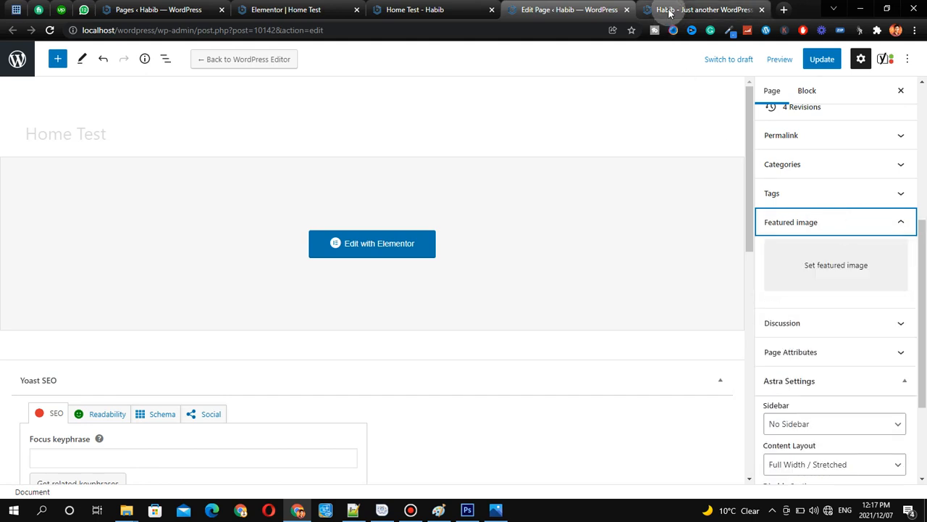
Step: Examine the site's front page, from the header through the sidebar widgets to the footer, and return to the page editor
{"action": "left_click", "coordinate": [667, 9]}
{"action": "scroll", "coordinate": [471, 218], "scroll_direction": "down", "scroll_amount": 3}
{"action": "scroll", "coordinate": [500, 210], "scroll_direction": "up", "scroll_amount": 3}
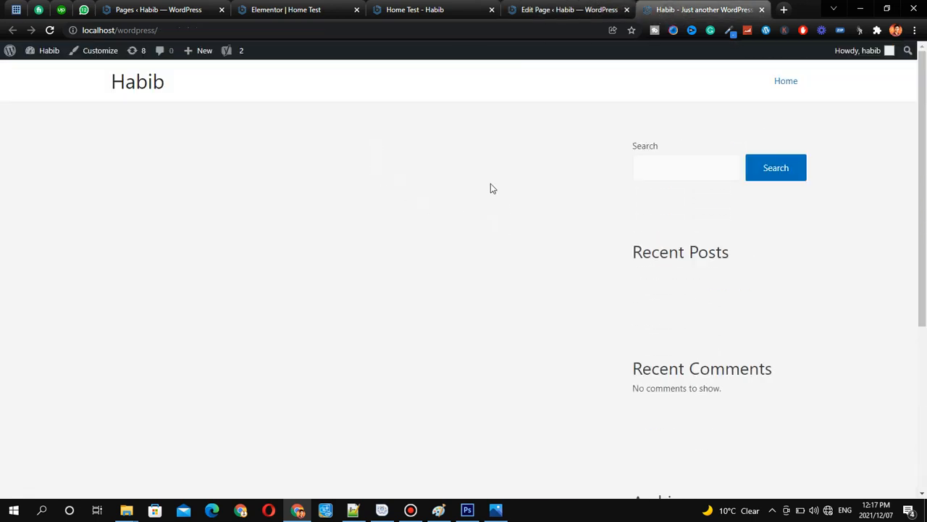
{"action": "left_click_drag", "start_coordinate": [163, 84], "coordinate": [302, 150]}
{"action": "scroll", "coordinate": [712, 244], "scroll_direction": "down", "scroll_amount": 1}
{"action": "scroll", "coordinate": [712, 244], "scroll_direction": "down", "scroll_amount": 4}
{"action": "scroll", "coordinate": [685, 153], "scroll_direction": "up", "scroll_amount": 4}
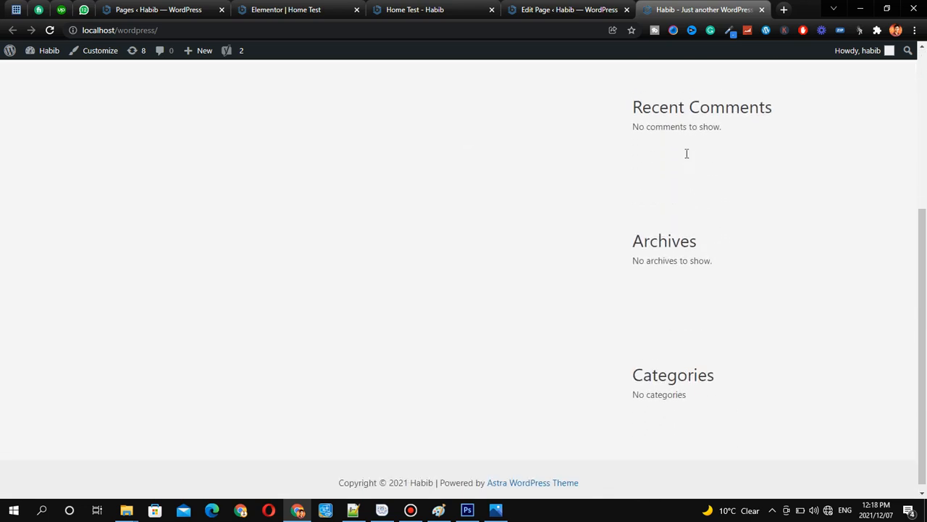
{"action": "left_click", "coordinate": [536, 9]}
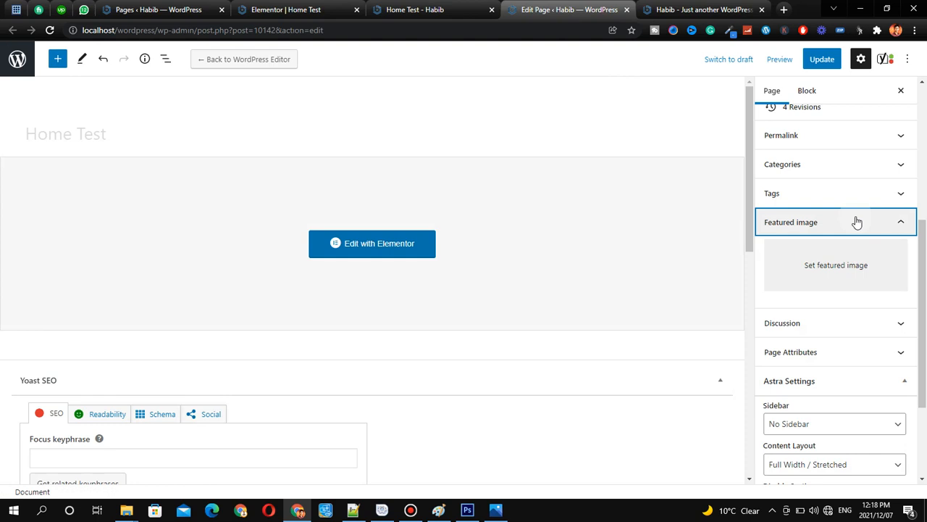
Step: Set the "Habits of Rich People" image from the media library as the Home Test page's featured image
{"action": "scroll", "coordinate": [396, 210], "scroll_direction": "down", "scroll_amount": 3}
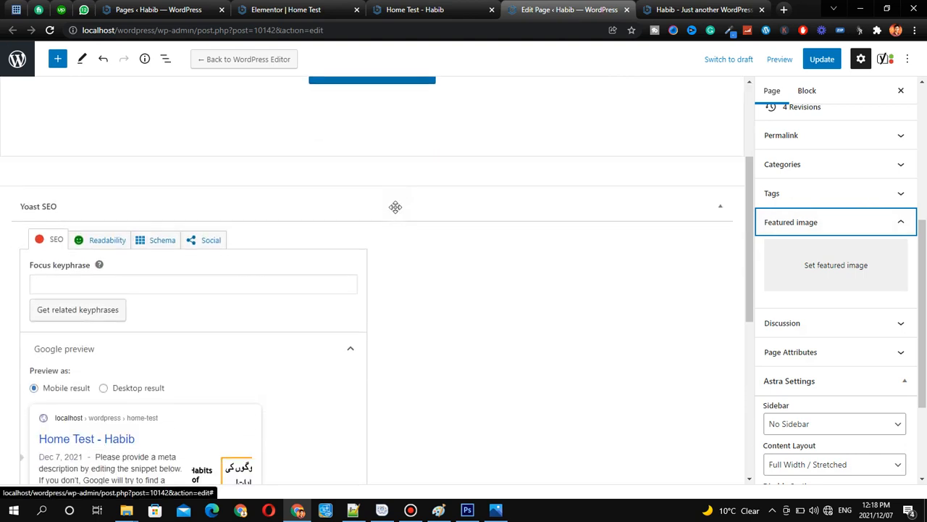
{"action": "scroll", "coordinate": [396, 207], "scroll_direction": "up", "scroll_amount": 3}
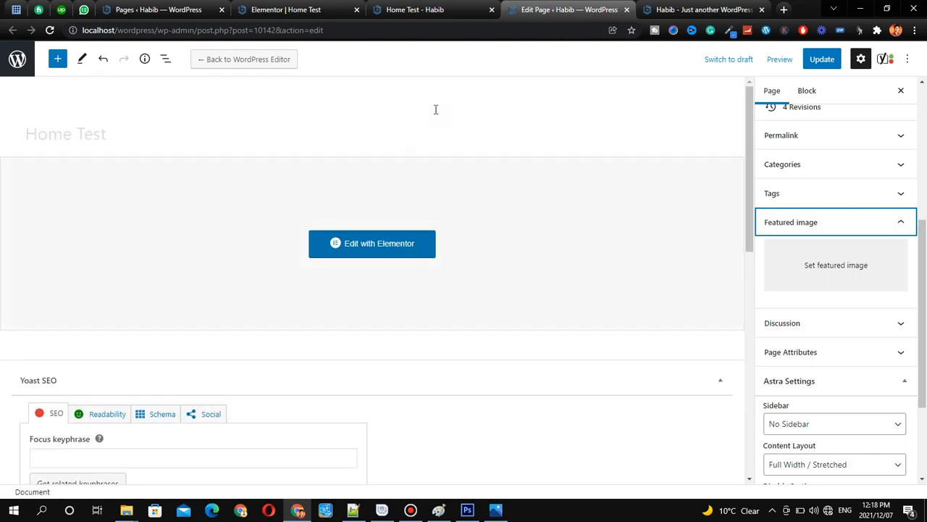
{"action": "left_click", "coordinate": [436, 86]}
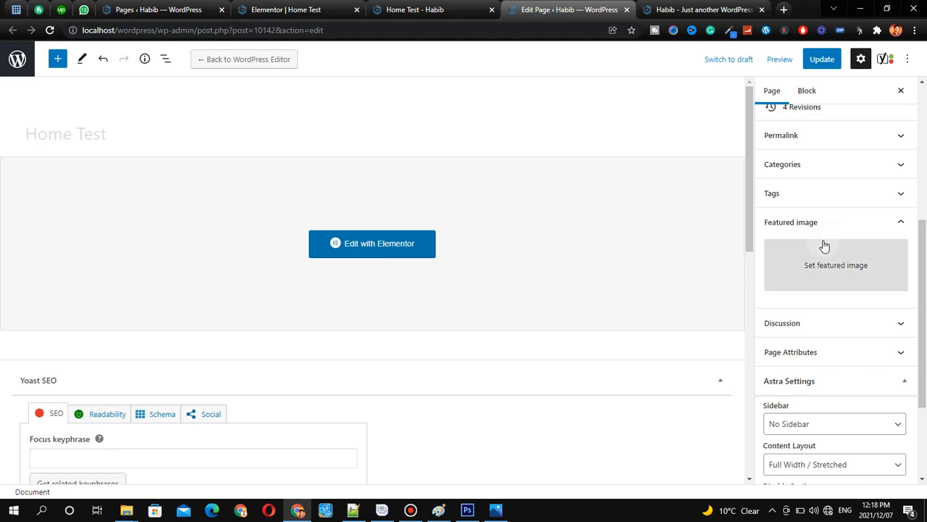
{"action": "left_click", "coordinate": [816, 273]}
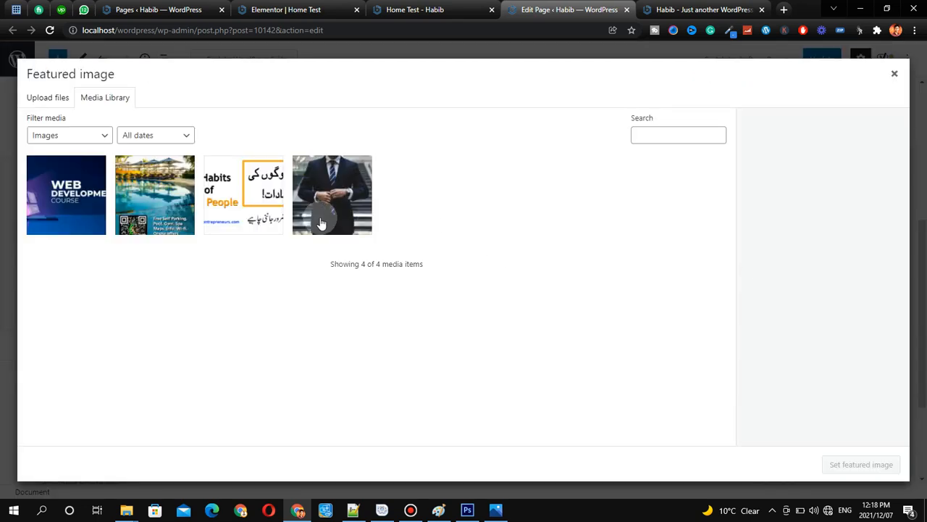
{"action": "left_click", "coordinate": [268, 197]}
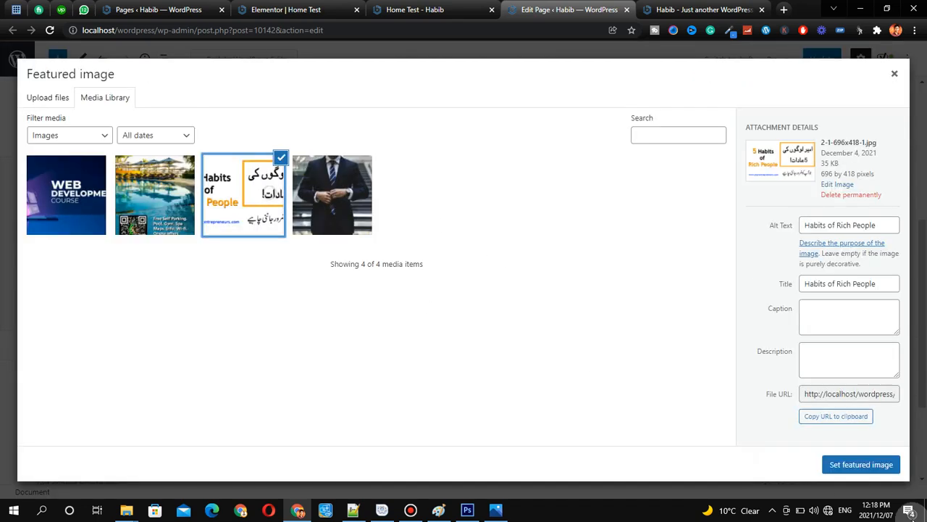
{"action": "left_click", "coordinate": [881, 464]}
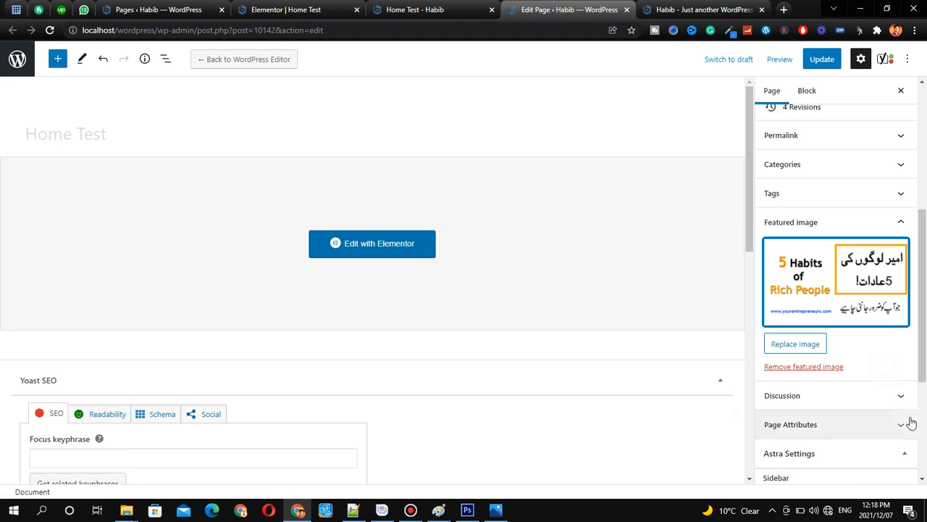
{"action": "scroll", "coordinate": [751, 219], "scroll_direction": "down", "scroll_amount": 2}
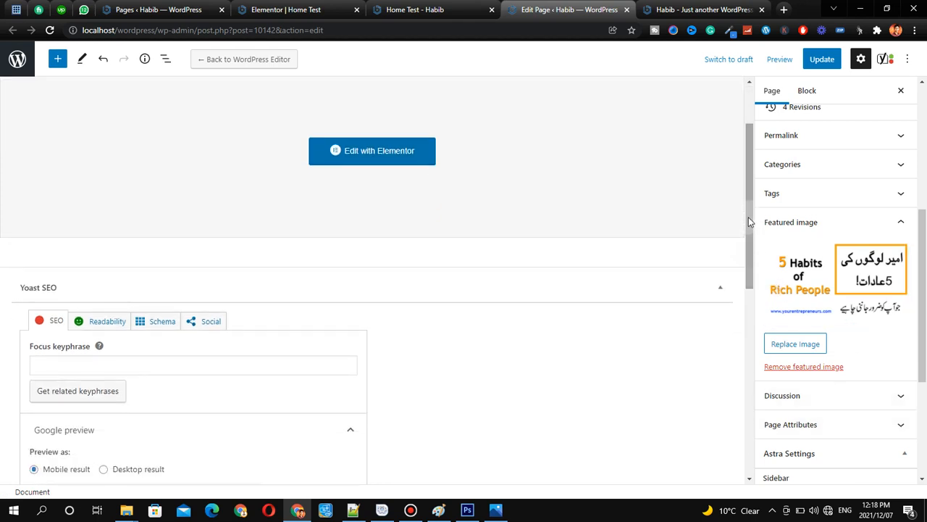
{"action": "scroll", "coordinate": [750, 218], "scroll_direction": "down", "scroll_amount": 1}
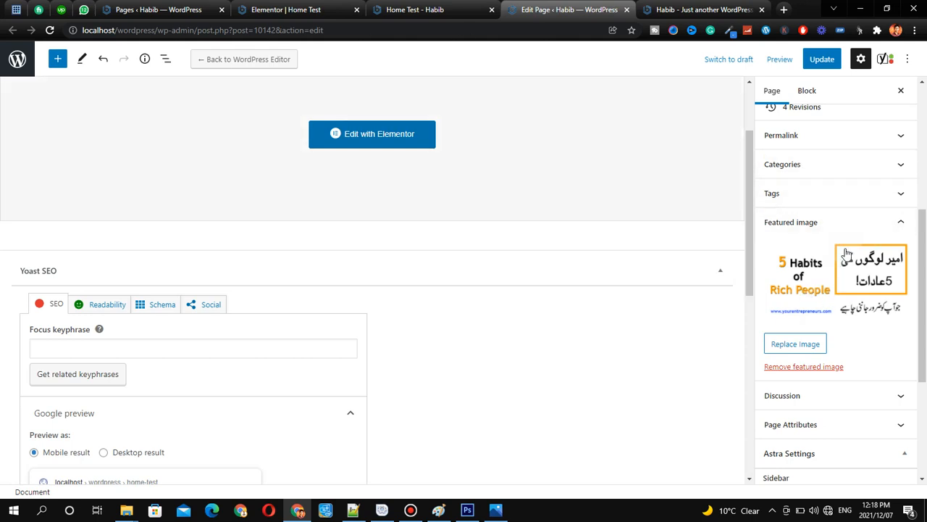
{"action": "left_click", "coordinate": [837, 223]}
{"action": "left_click", "coordinate": [837, 223]}
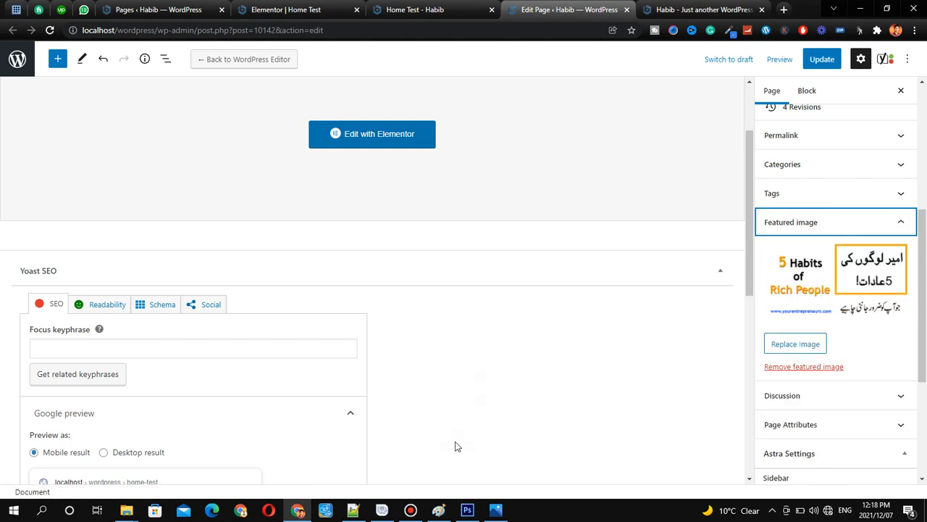
Step: Annotate the screen with a red arrow and rectangles, outline the featured image in red, and clear the annotations
{"action": "key", "text": "ctrl+shift+p"}
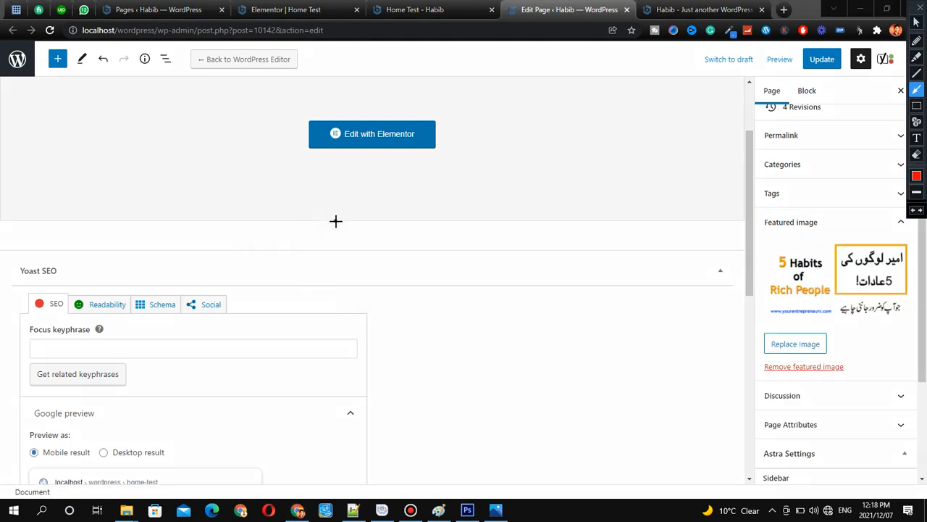
{"action": "left_click_drag", "start_coordinate": [336, 221], "coordinate": [483, 247]}
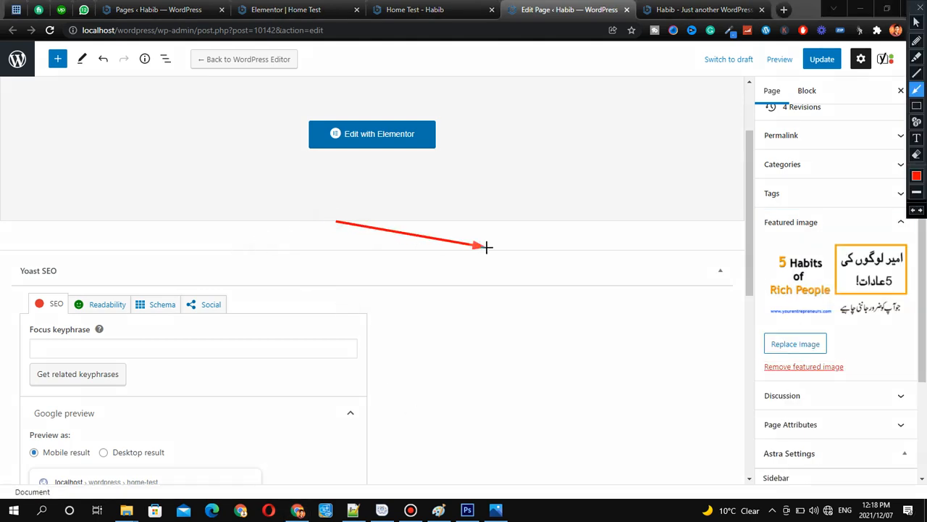
{"action": "left_click", "coordinate": [917, 106]}
{"action": "mouse_move", "coordinate": [368, 207]}
{"action": "left_mouse_down"}
{"action": "mouse_move", "coordinate": [599, 234]}
{"action": "mouse_move", "coordinate": [622, 245]}
{"action": "left_mouse_up"}
{"action": "left_click_drag", "start_coordinate": [398, 223], "coordinate": [572, 222]}
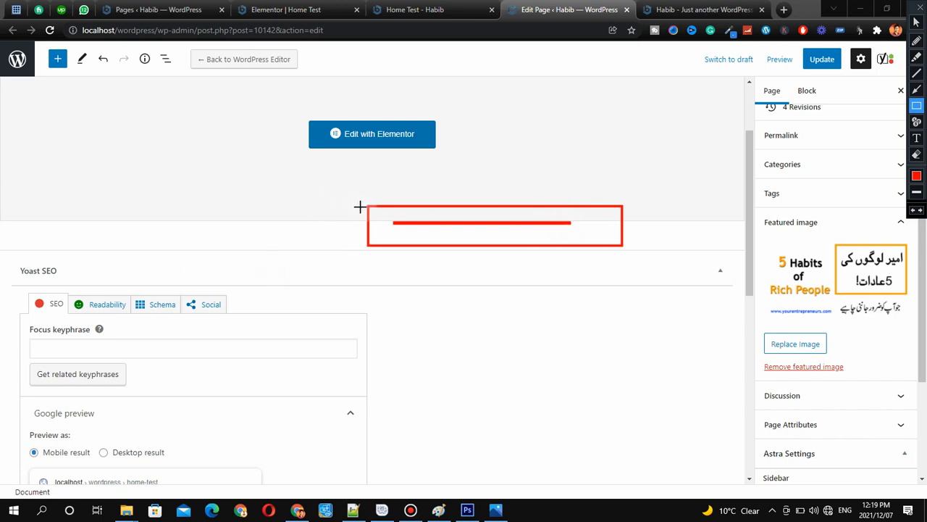
{"action": "left_click_drag", "start_coordinate": [360, 206], "coordinate": [315, 248]}
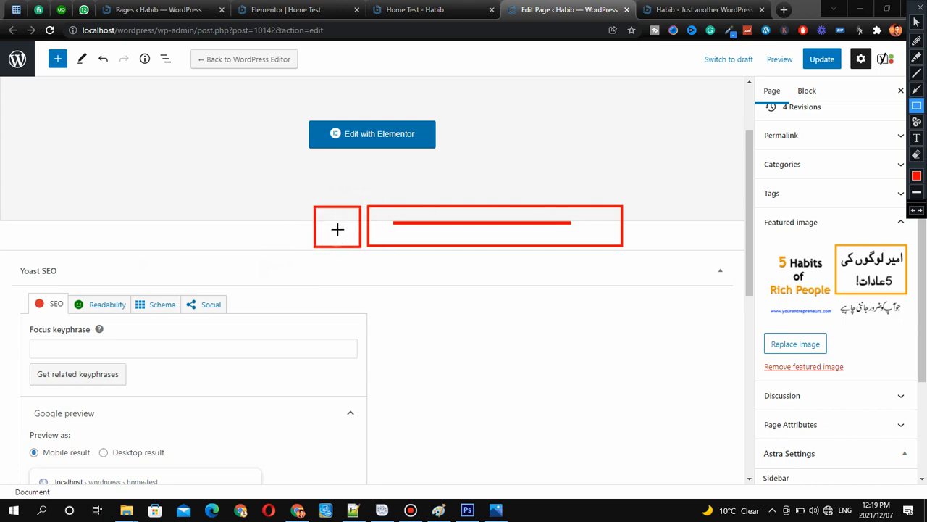
{"action": "left_click_drag", "start_coordinate": [754, 229], "coordinate": [920, 320]}
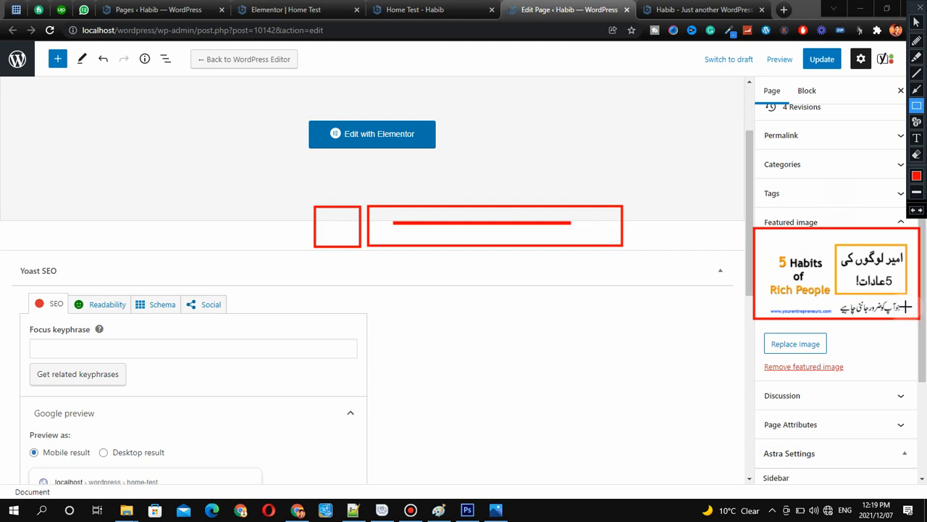
{"action": "key", "text": "Escape"}
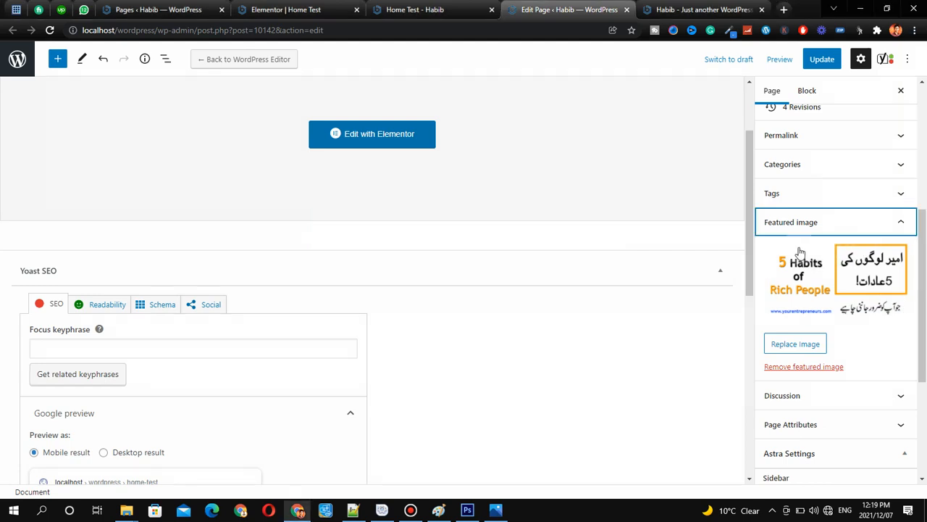
Step: Outline the Edit Page browser tab's icon in red, point red arrows at it and the pinned tabs' icons, and clear the annotations
{"action": "left_click", "coordinate": [896, 222]}
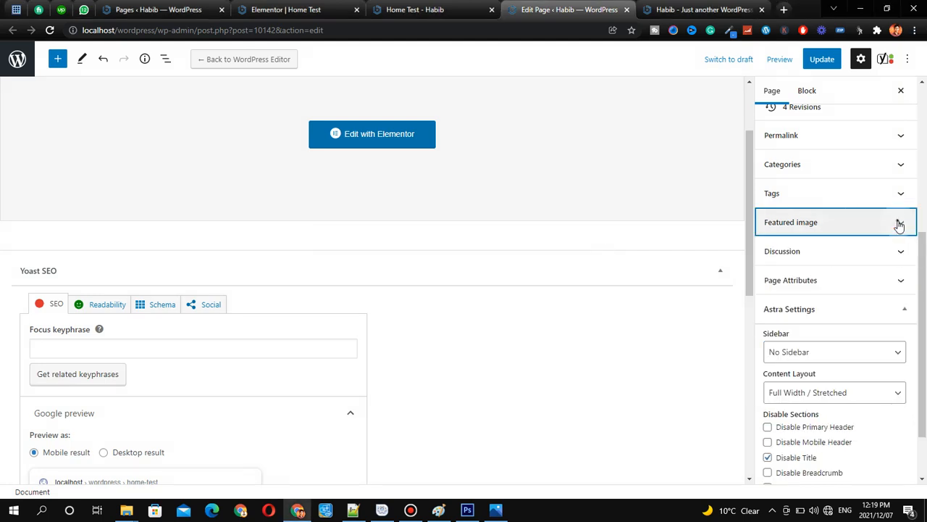
{"action": "left_click", "coordinate": [899, 223]}
{"action": "key", "text": "ctrl+shift+r"}
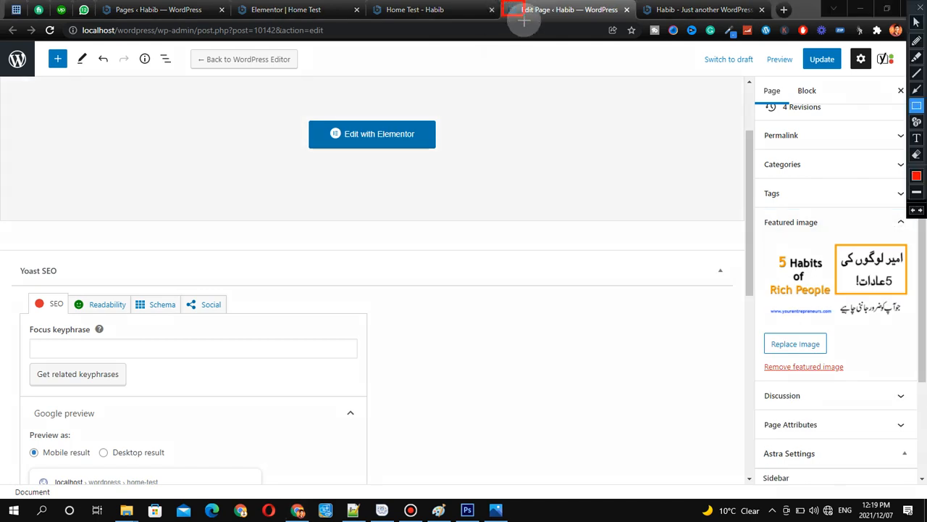
{"action": "left_click_drag", "start_coordinate": [503, 3], "coordinate": [526, 22]}
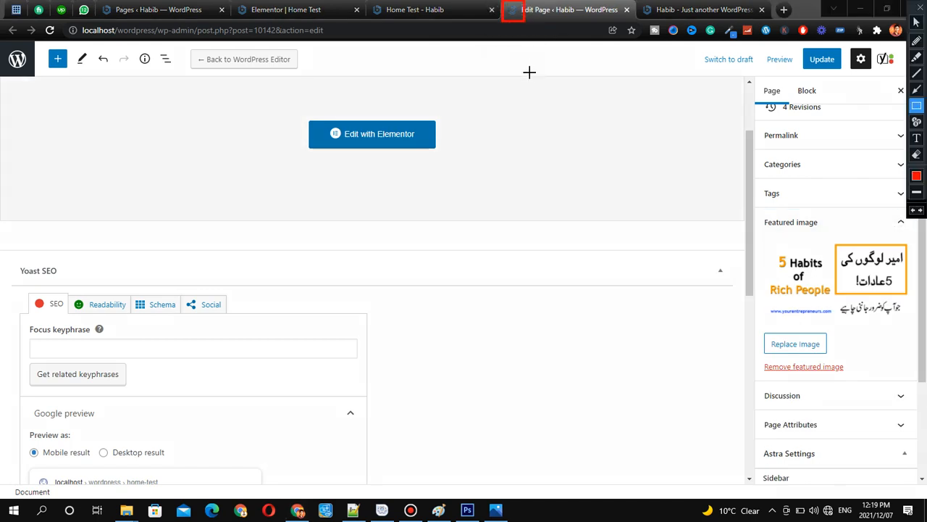
{"action": "left_click", "coordinate": [917, 89]}
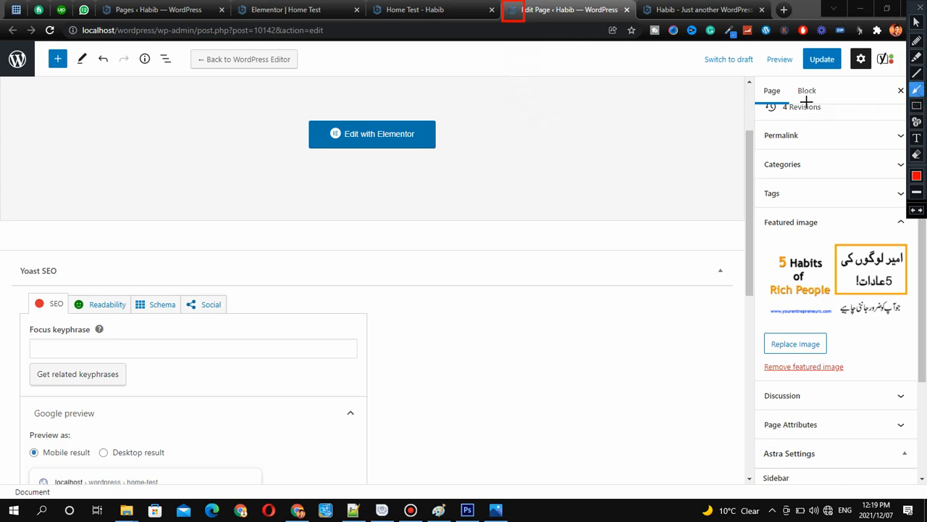
{"action": "left_click_drag", "start_coordinate": [638, 103], "coordinate": [520, 27]}
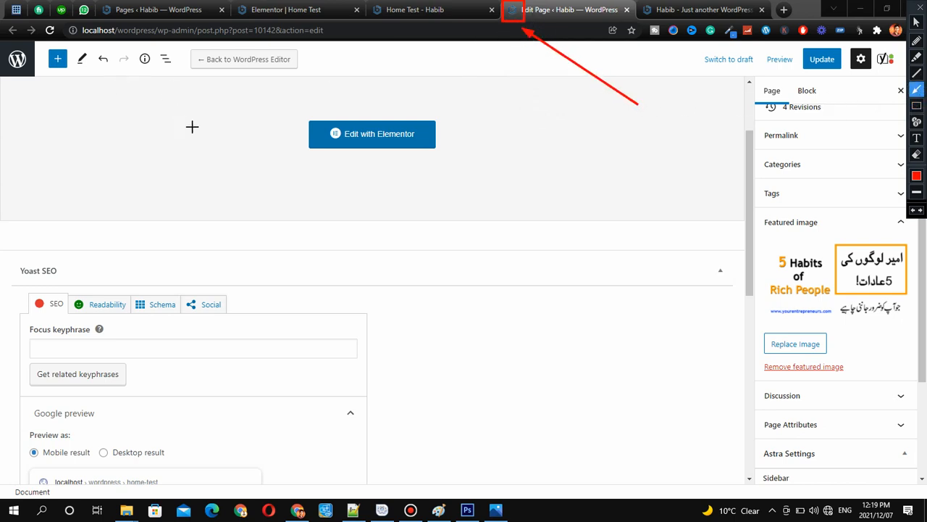
{"action": "mouse_move", "coordinate": [225, 143]}
{"action": "left_mouse_down"}
{"action": "mouse_move", "coordinate": [125, 27]}
{"action": "mouse_move", "coordinate": [81, 8]}
{"action": "mouse_move", "coordinate": [81, 29]}
{"action": "mouse_move", "coordinate": [86, 15]}
{"action": "left_mouse_up"}
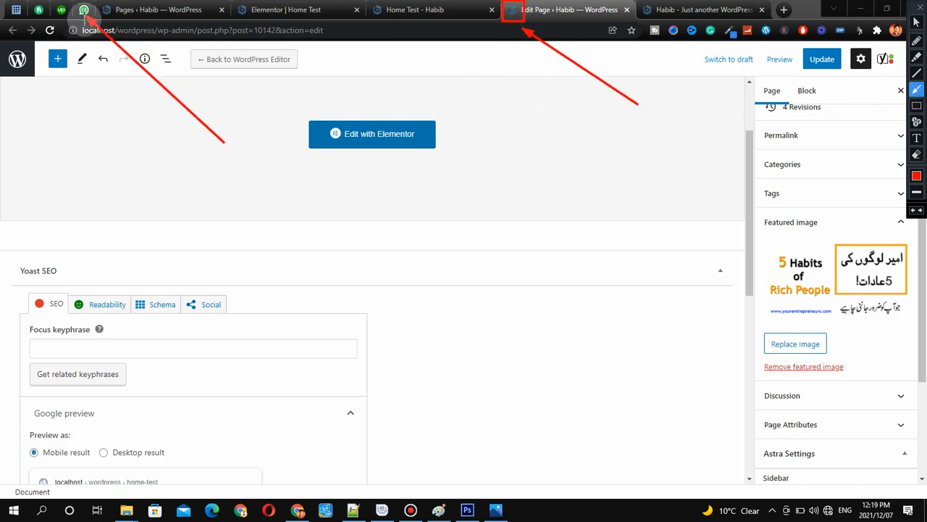
{"action": "left_click_drag", "start_coordinate": [78, 83], "coordinate": [62, 15]}
{"action": "left_click_drag", "start_coordinate": [44, 50], "coordinate": [38, 14]}
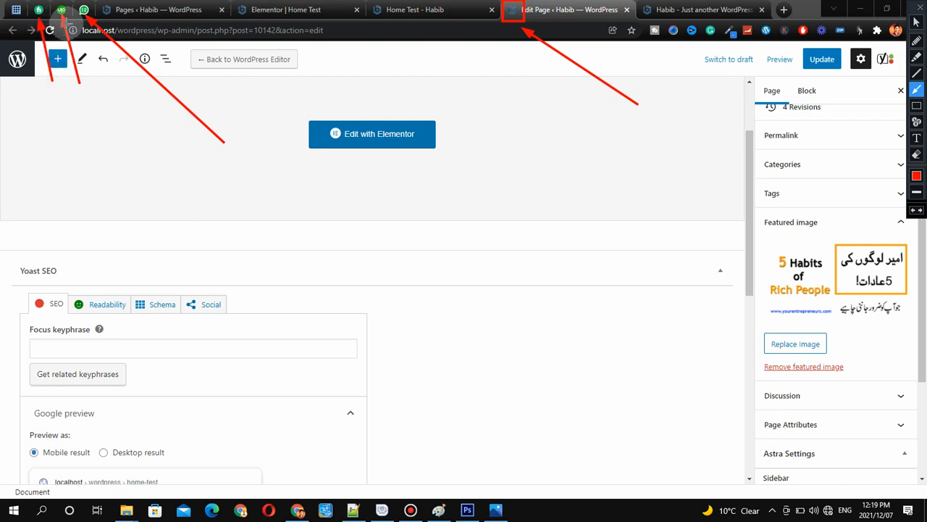
{"action": "key", "text": "Escape"}
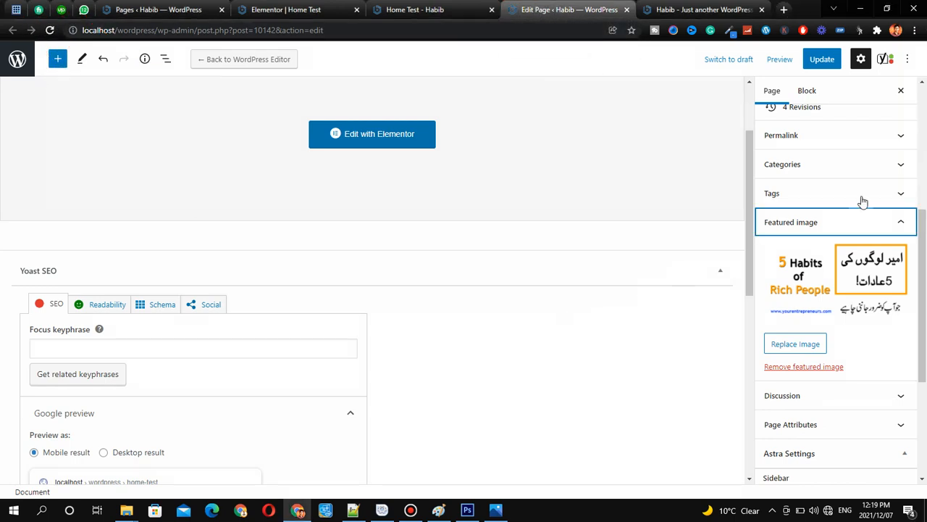
Step: Expand the page's discussion settings, switch Allow comments on and off again, and collapse the discussion settings
{"action": "left_click", "coordinate": [838, 223]}
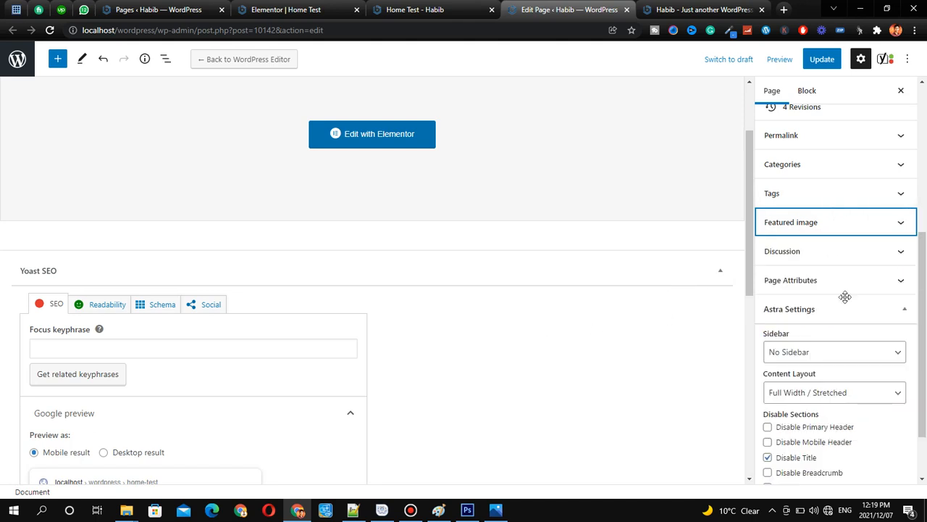
{"action": "left_click", "coordinate": [869, 228]}
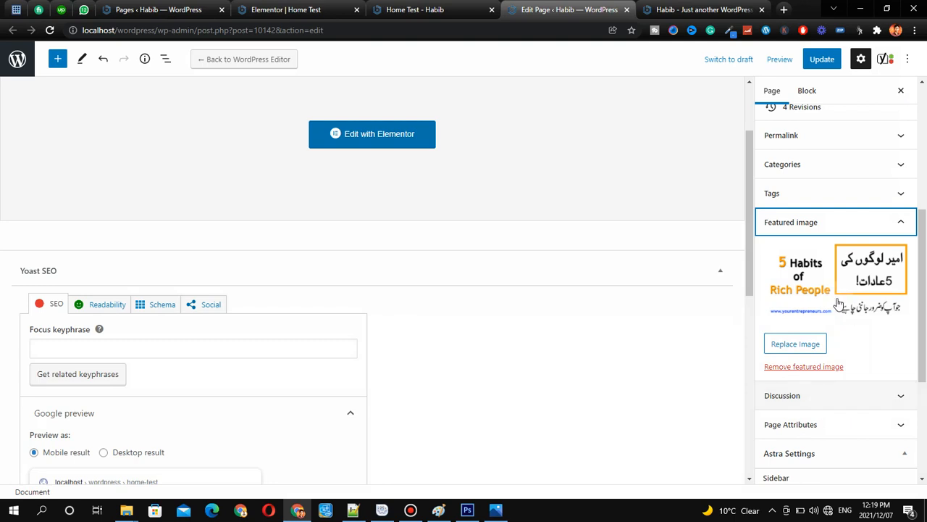
{"action": "scroll", "coordinate": [838, 304], "scroll_direction": "down", "scroll_amount": 3}
{"action": "left_click", "coordinate": [838, 181]}
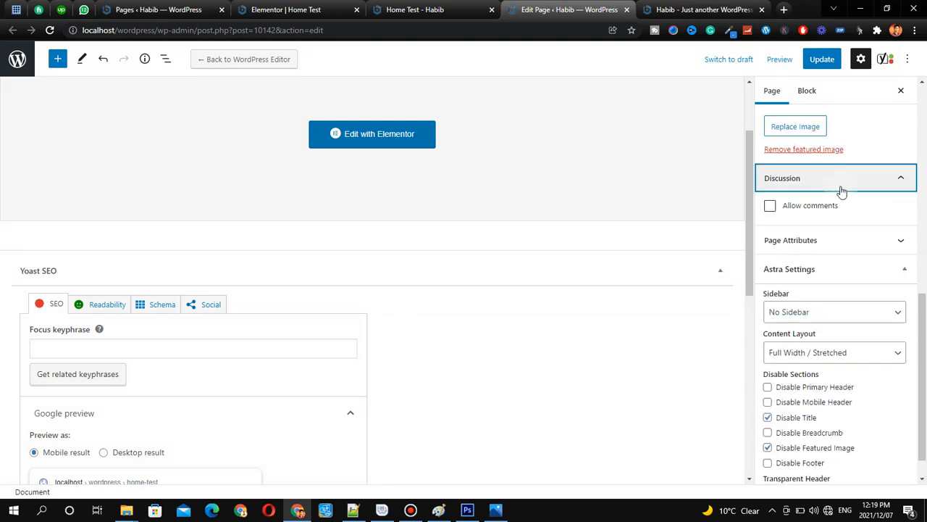
{"action": "left_click", "coordinate": [820, 207]}
{"action": "left_click", "coordinate": [821, 208]}
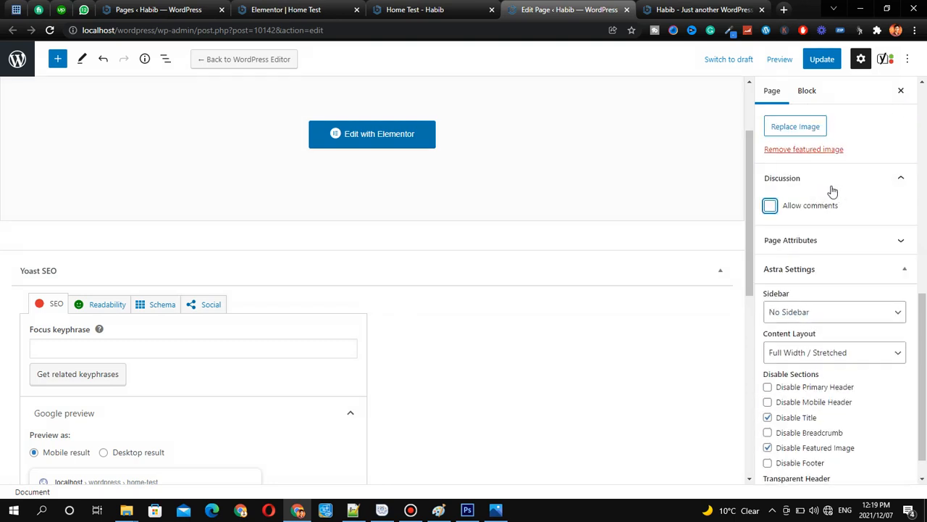
{"action": "left_click", "coordinate": [838, 185]}
Step: Expand the page attributes and examine the parent page choices and the order setting
{"action": "left_click", "coordinate": [853, 208]}
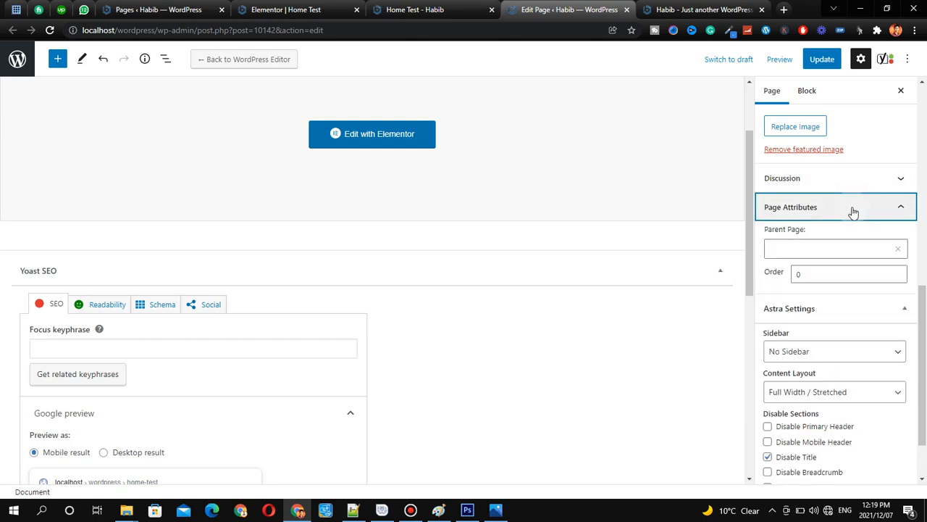
{"action": "left_click", "coordinate": [819, 244]}
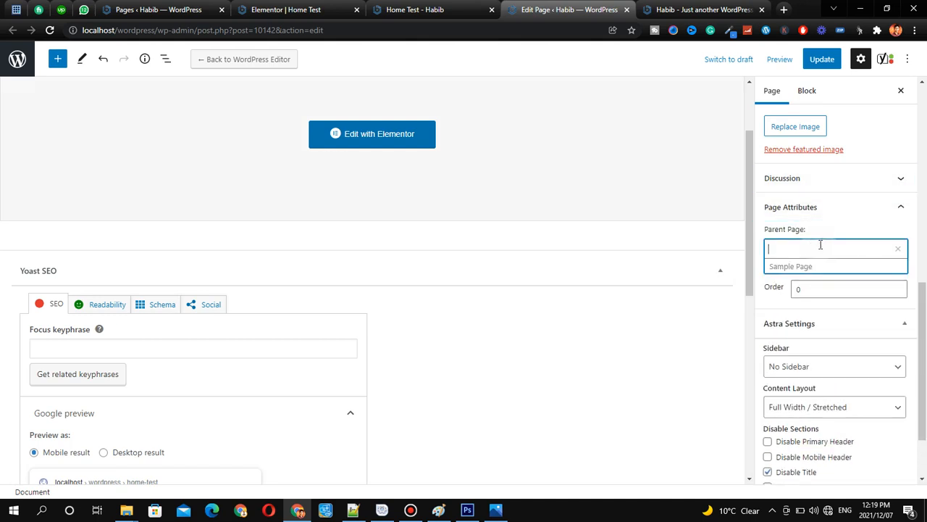
{"action": "left_click", "coordinate": [826, 232]}
{"action": "left_click", "coordinate": [836, 248]}
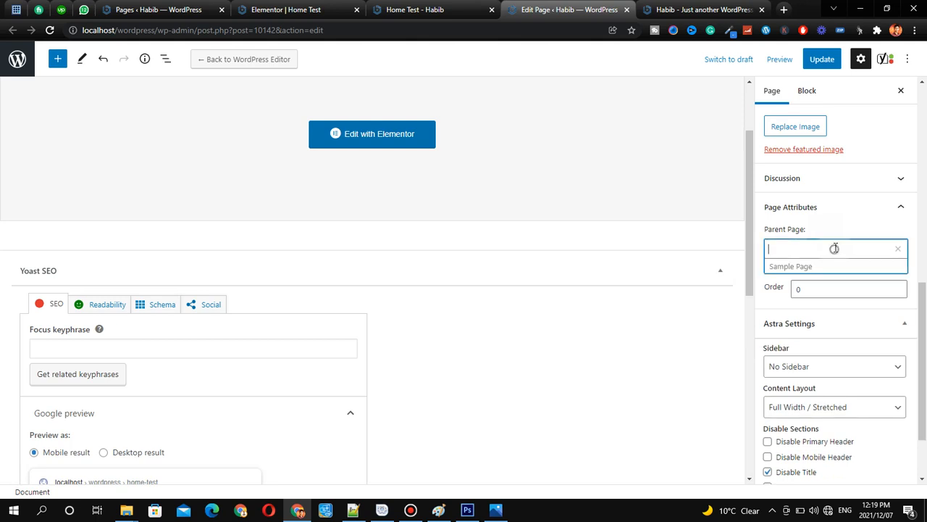
{"action": "left_click", "coordinate": [837, 234]}
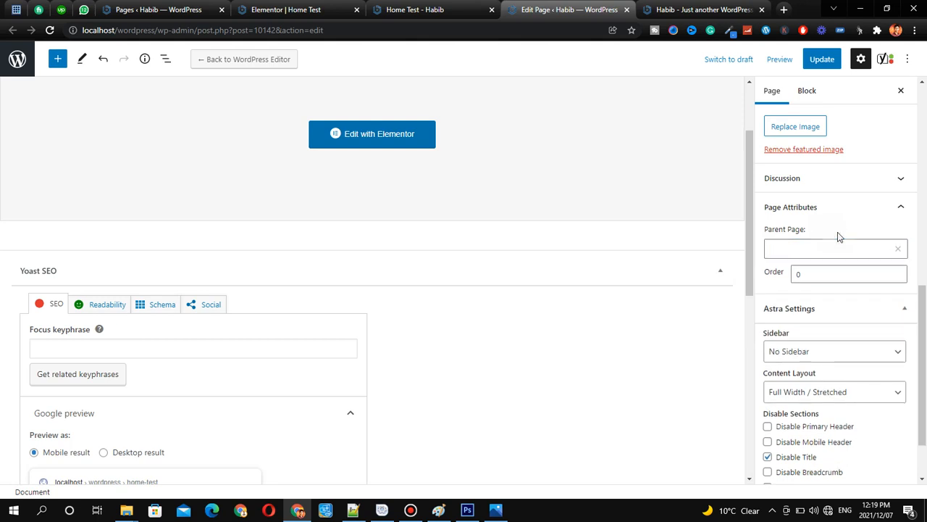
{"action": "left_click", "coordinate": [837, 275]}
{"action": "left_click", "coordinate": [818, 246]}
{"action": "left_click", "coordinate": [826, 226]}
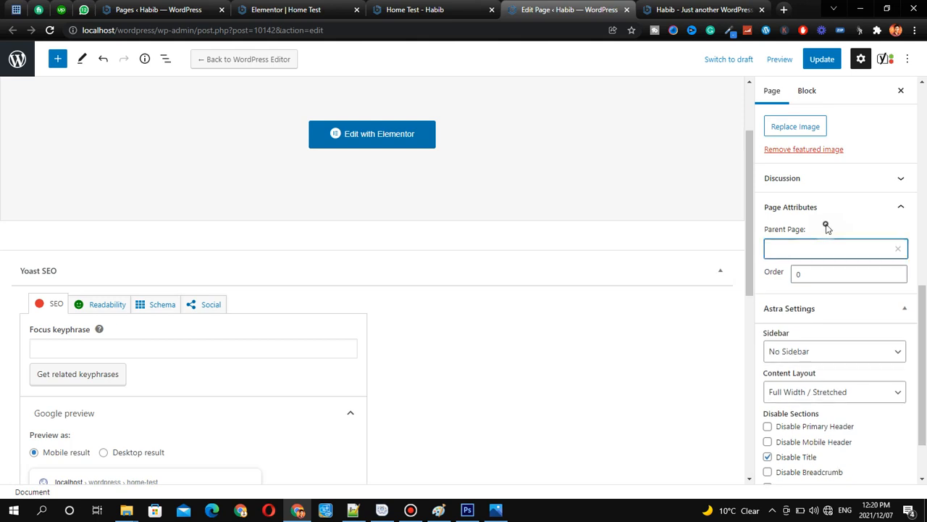
{"action": "left_click", "coordinate": [827, 248]}
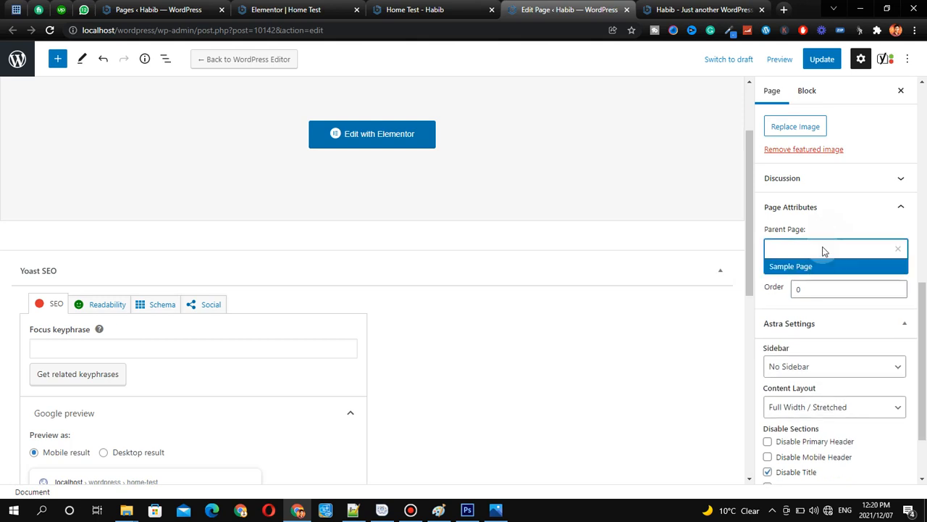
{"action": "left_click", "coordinate": [826, 234]}
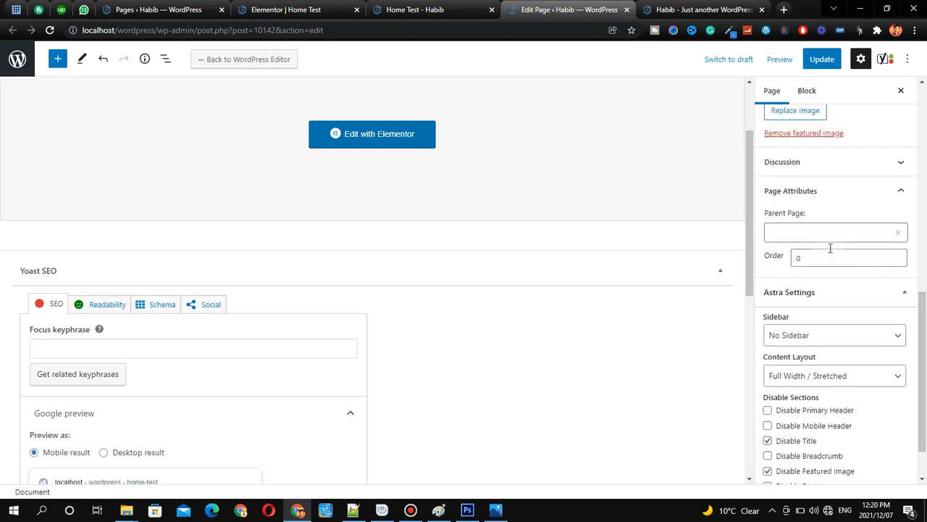
{"action": "scroll", "coordinate": [824, 234], "scroll_direction": "down", "scroll_amount": 1}
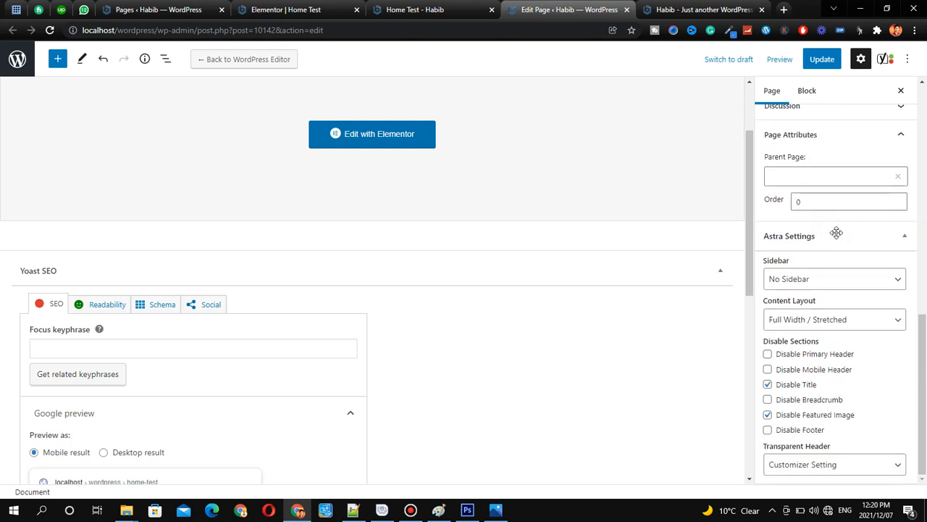
Step: Point a red arrow at the Astra Settings heading and clear the annotation
{"action": "key", "text": "ctrl+shift+a"}
{"action": "mouse_move", "coordinate": [758, 223]}
{"action": "left_mouse_down"}
{"action": "mouse_move", "coordinate": [809, 244]}
{"action": "mouse_move", "coordinate": [795, 231]}
{"action": "left_mouse_up"}
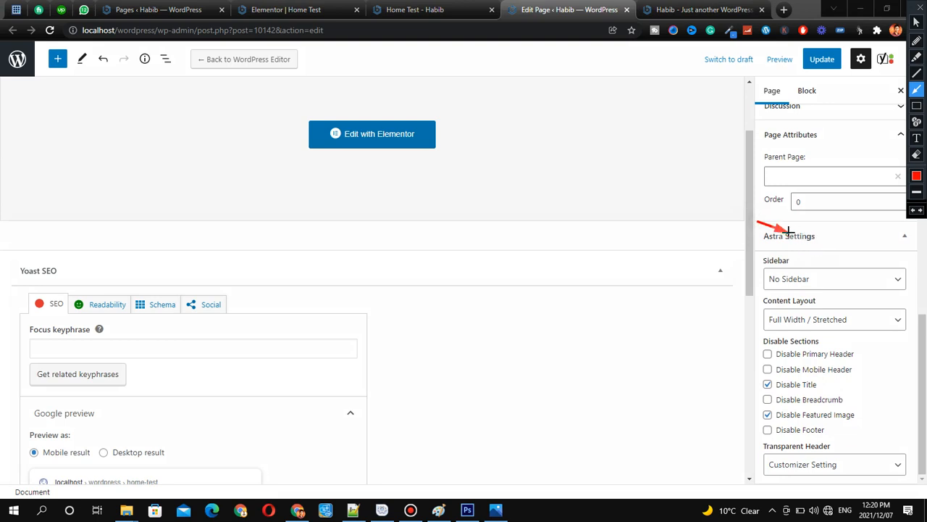
{"action": "key", "text": "ctrl+shift+a"}
Step: Open the site's Themes page from the Home Test page and outline the active Astra theme with a red rectangle
{"action": "left_click", "coordinate": [401, 7]}
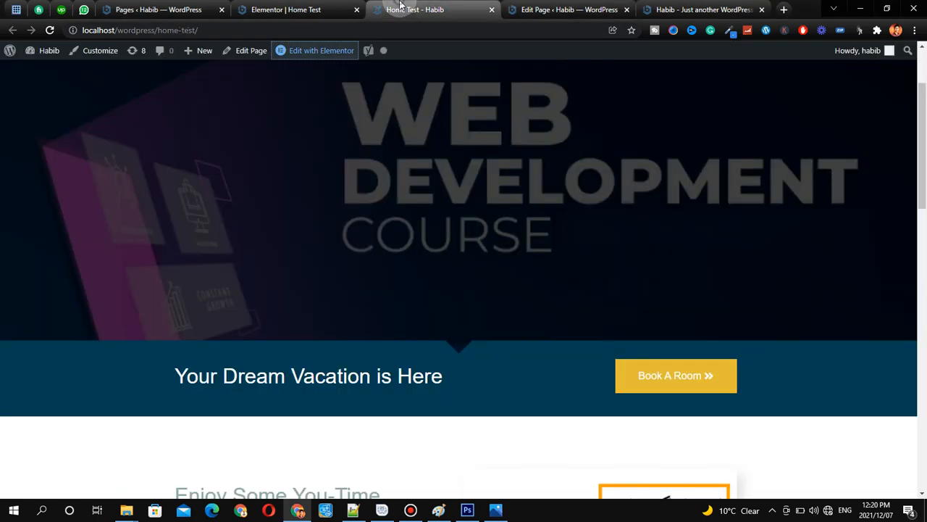
{"action": "mouse_move", "coordinate": [44, 54]}
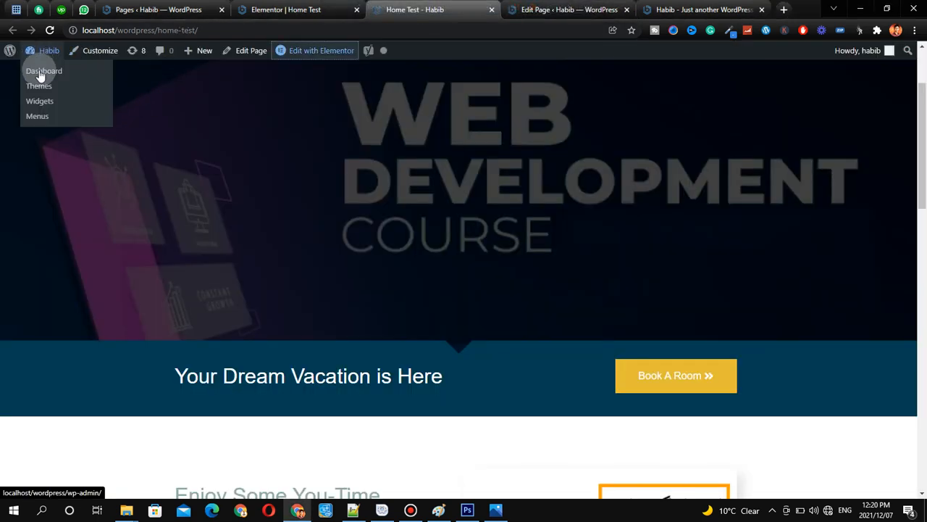
{"action": "left_click", "coordinate": [36, 87]}
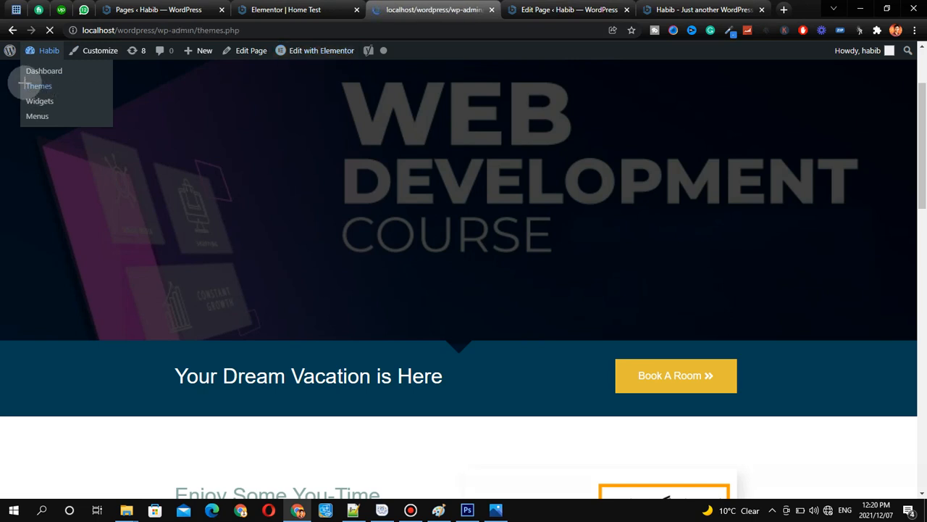
{"action": "key", "text": "ctrl+shift+a"}
{"action": "left_click_drag", "start_coordinate": [44, 87], "coordinate": [22, 80]}
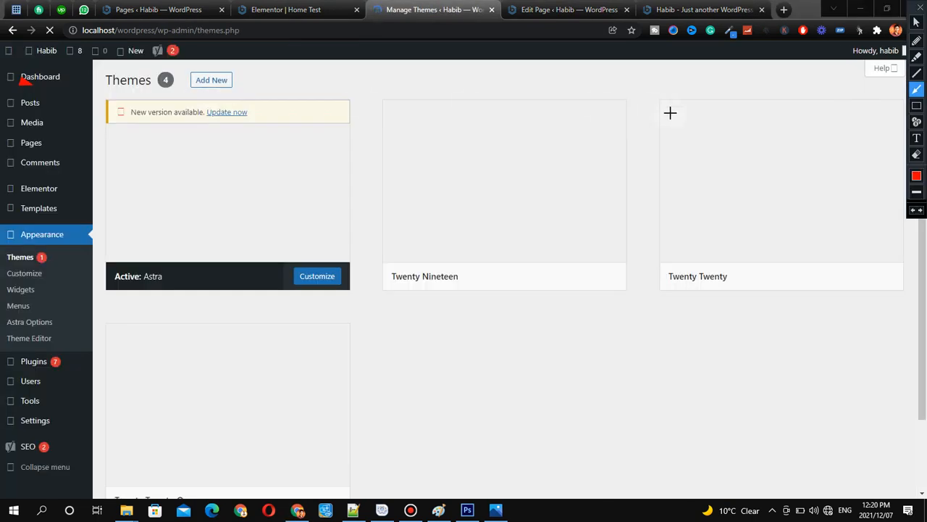
{"action": "left_click", "coordinate": [917, 105]}
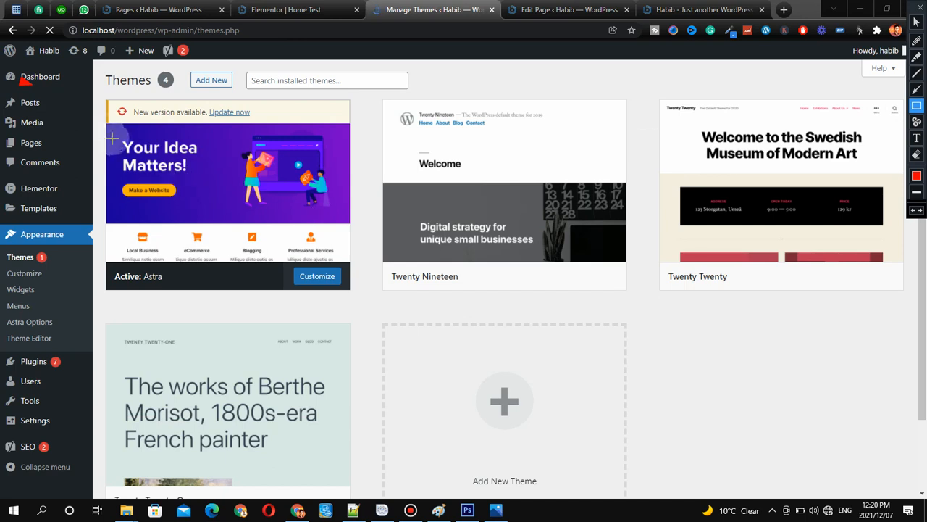
{"action": "mouse_move", "coordinate": [105, 97]}
{"action": "left_mouse_down"}
{"action": "mouse_move", "coordinate": [169, 155]}
{"action": "mouse_move", "coordinate": [375, 291]}
{"action": "mouse_move", "coordinate": [365, 292]}
{"action": "left_mouse_up"}
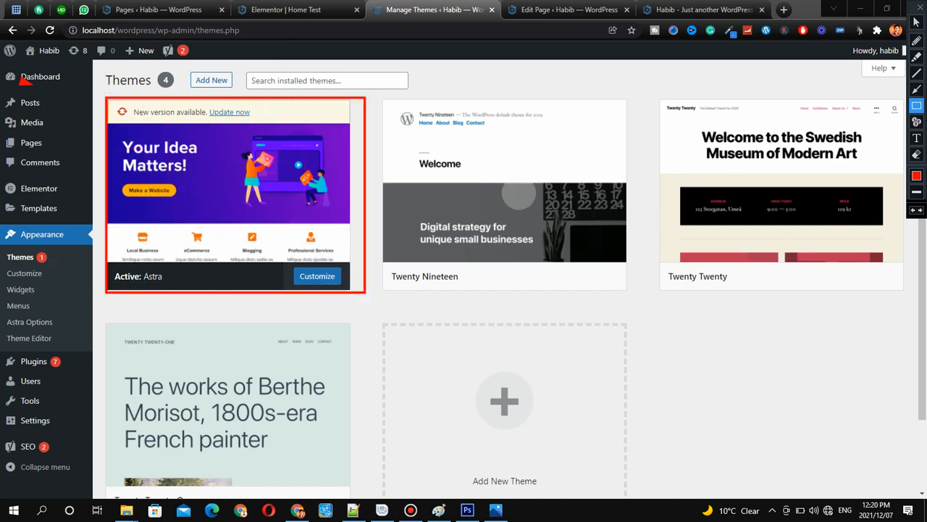
Step: Outline Astra Settings on the Edit Page and Astra Options on the Manage Themes page in red, clearing each annotation
{"action": "left_click", "coordinate": [558, 9]}
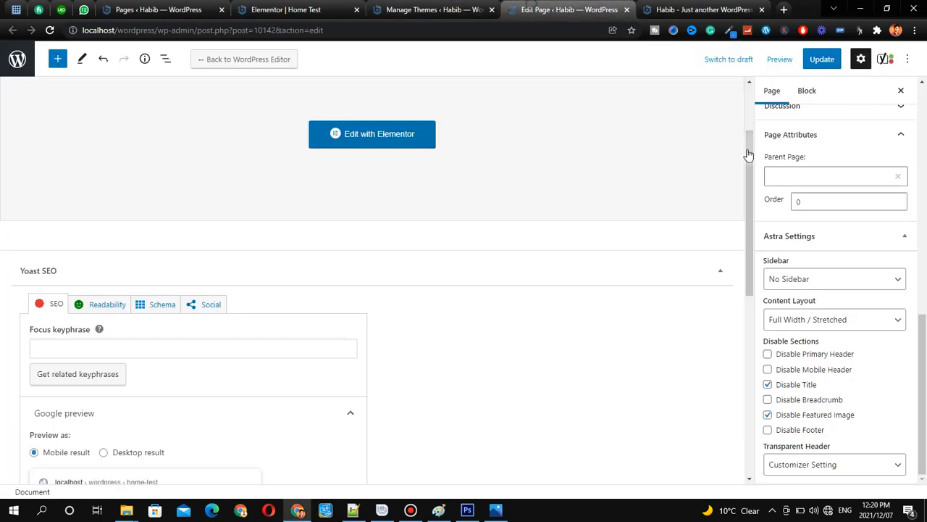
{"action": "left_click_drag", "start_coordinate": [754, 221], "coordinate": [845, 253]}
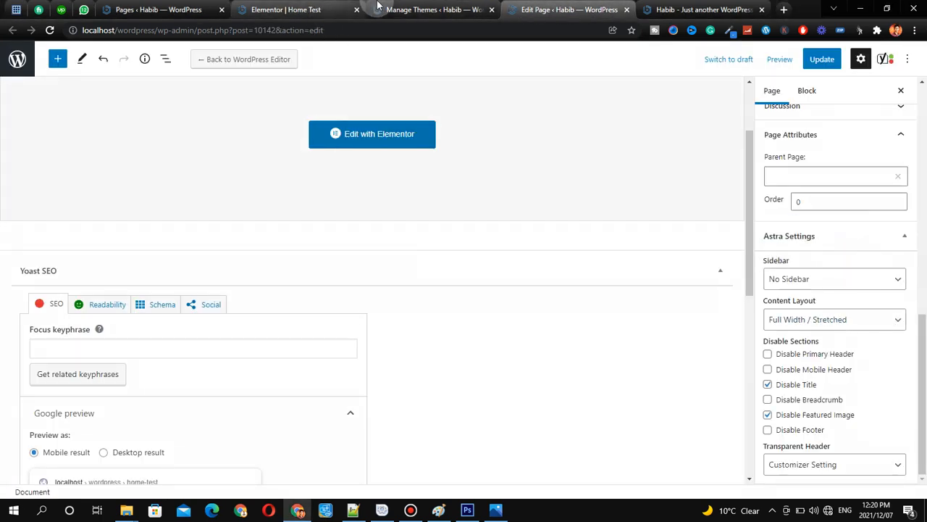
{"action": "left_click", "coordinate": [434, 10]}
{"action": "scroll", "coordinate": [326, 315], "scroll_direction": "down", "scroll_amount": 2}
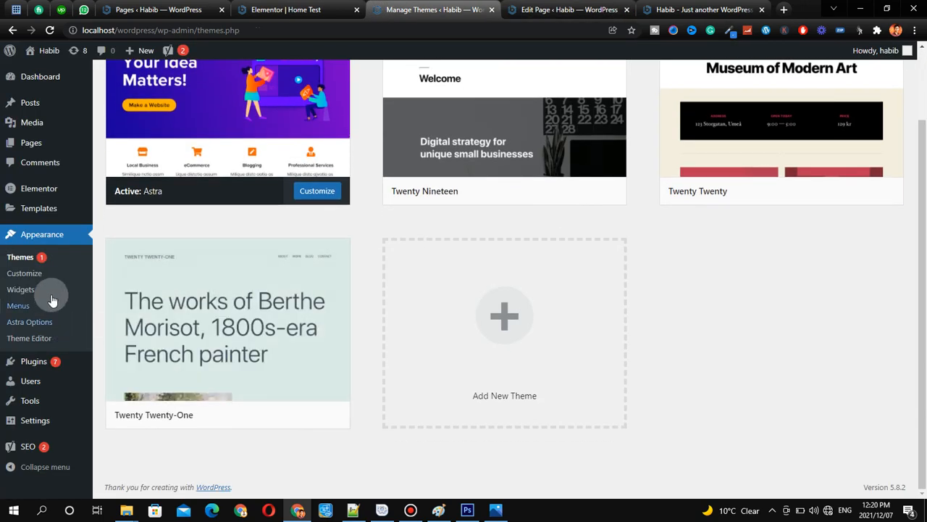
{"action": "left_click_drag", "start_coordinate": [6, 313], "coordinate": [81, 332]}
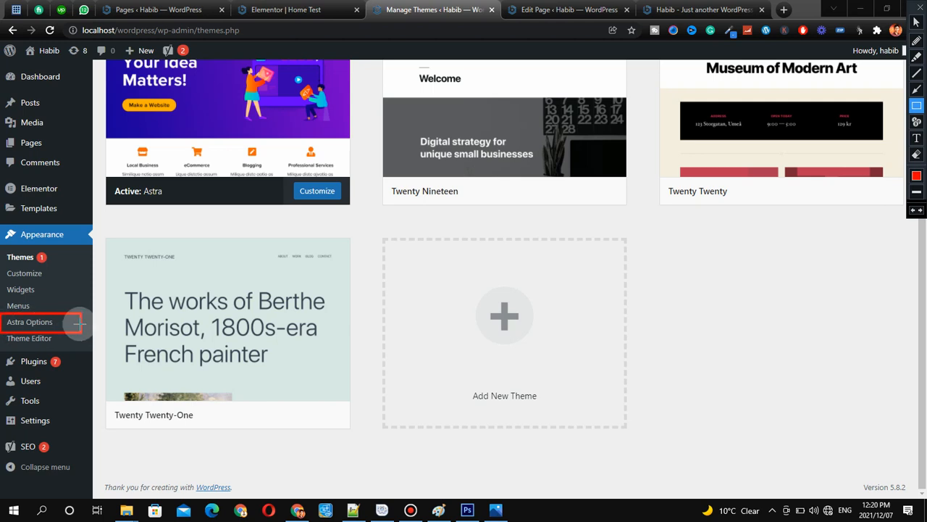
{"action": "key", "text": "Escape"}
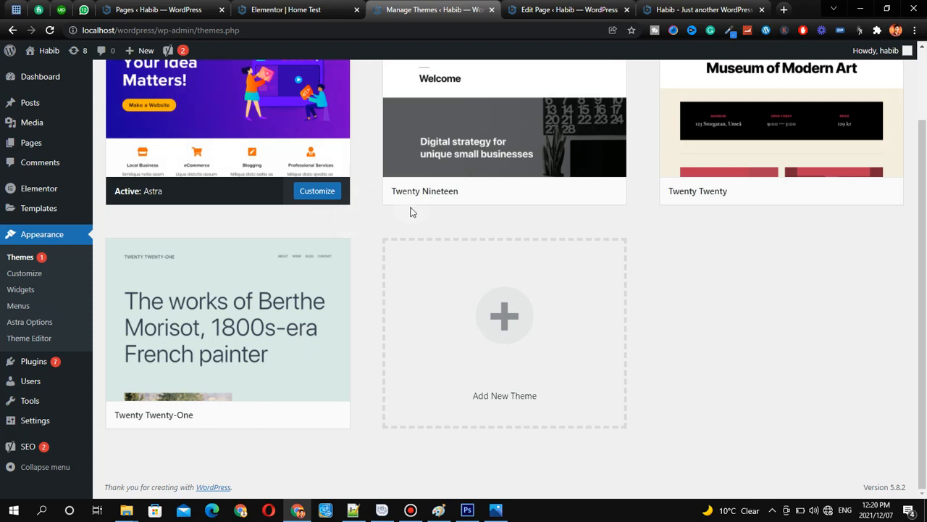
Step: Examine the page's Astra sidebar choices and outline the sidebar area on the site's front page in red, clearing the annotation
{"action": "left_click", "coordinate": [556, 10]}
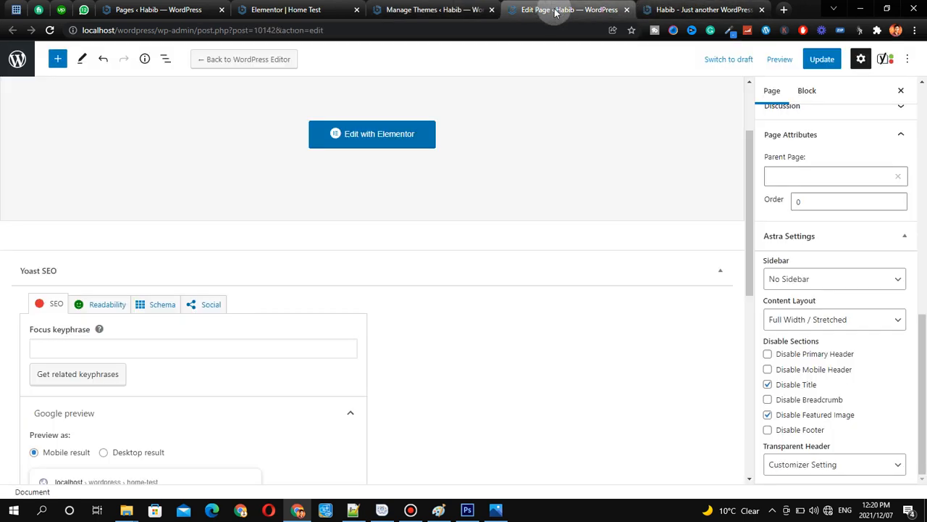
{"action": "left_click", "coordinate": [828, 277]}
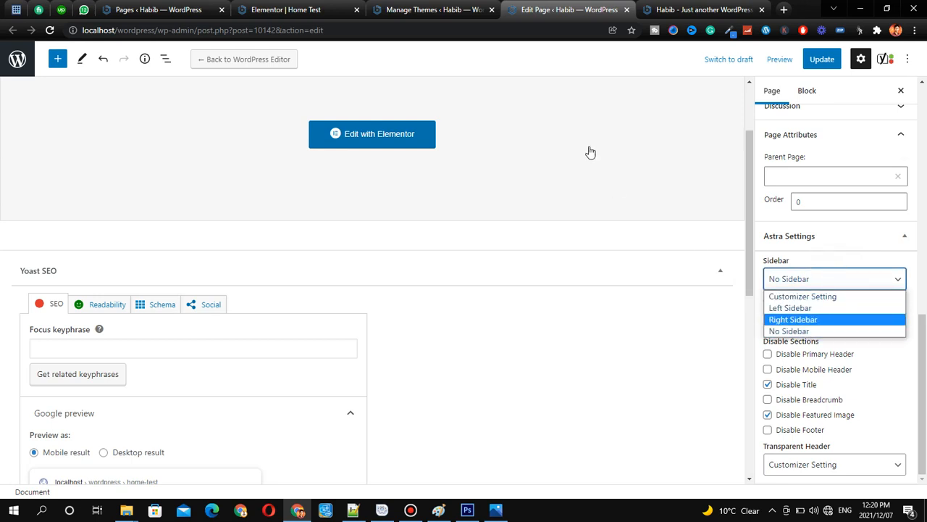
{"action": "left_click", "coordinate": [661, 10]}
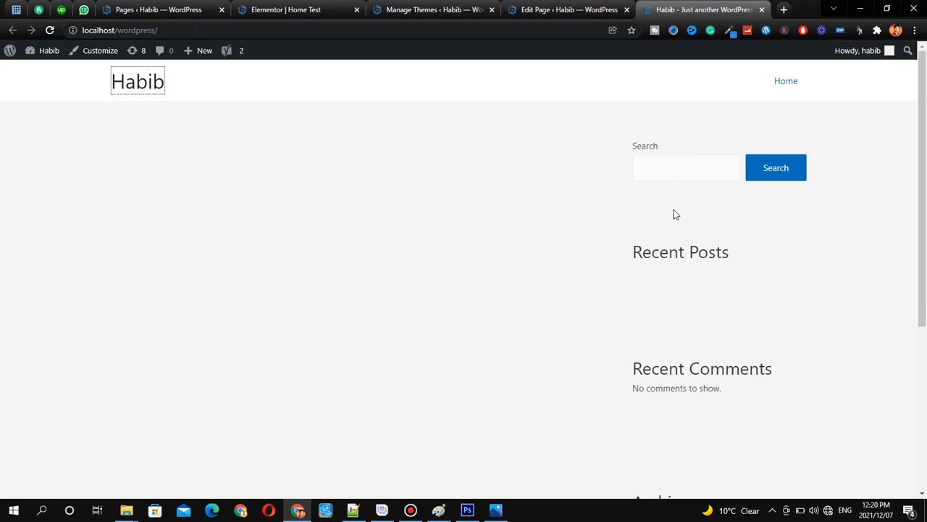
{"action": "key", "text": "ctrl+shift+p"}
{"action": "mouse_move", "coordinate": [604, 107]}
{"action": "left_mouse_down"}
{"action": "mouse_move", "coordinate": [772, 374]}
{"action": "mouse_move", "coordinate": [813, 420]}
{"action": "left_mouse_up"}
{"action": "key", "text": "ctrl+shift+p"}
Step: Set the page's Astra sidebar to No Sidebar and its content layout to Full Width / Stretched
{"action": "left_click", "coordinate": [514, 10]}
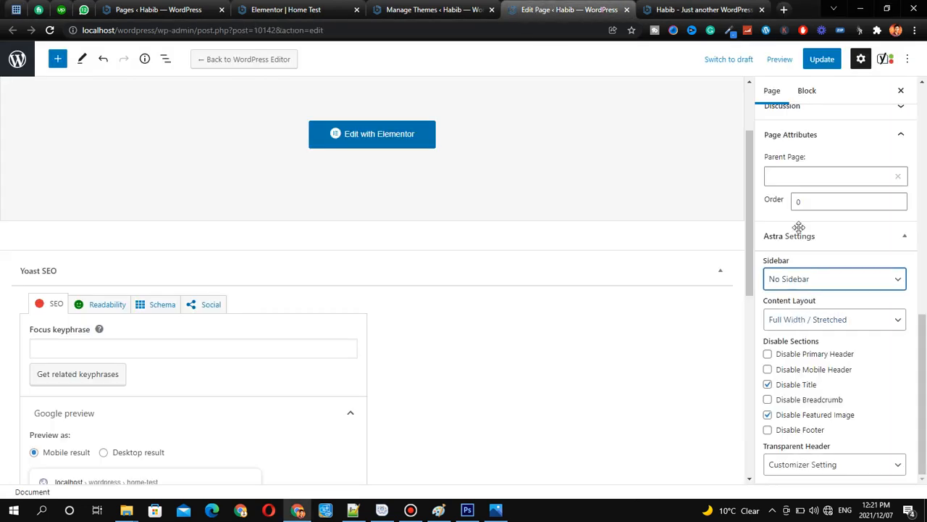
{"action": "left_click", "coordinate": [810, 283]}
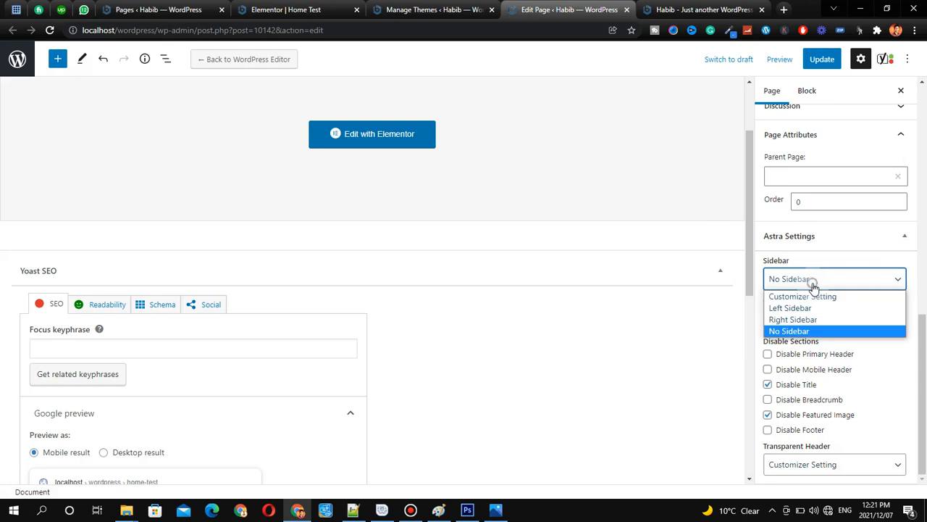
{"action": "left_click", "coordinate": [813, 331]}
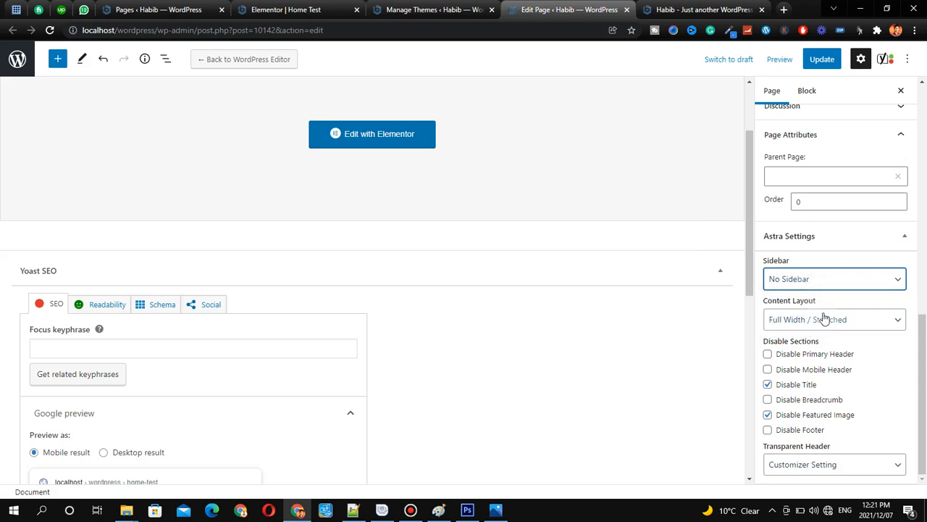
{"action": "left_click", "coordinate": [845, 325]}
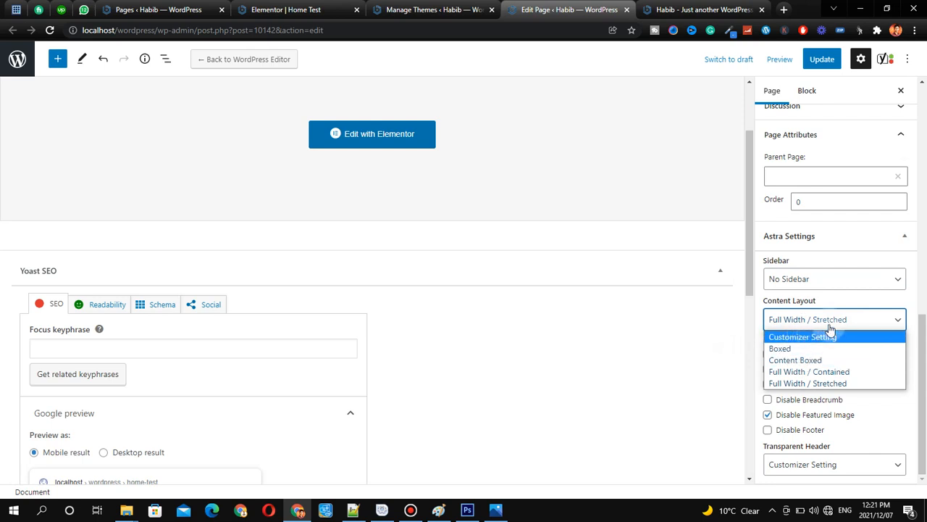
{"action": "left_click", "coordinate": [821, 379]}
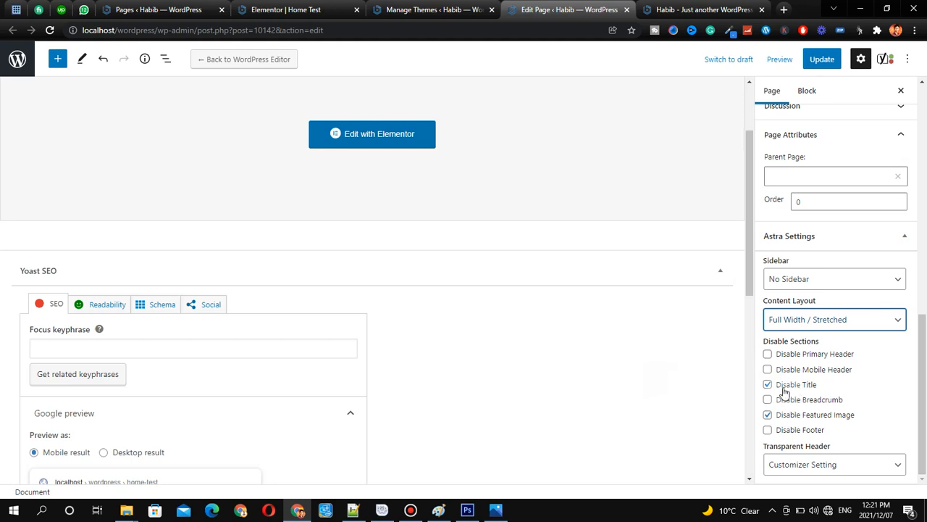
Step: Open the Home Test page settings in the Elementor editor and choose Elementor Canvas as the page layout
{"action": "left_click", "coordinate": [674, 9]}
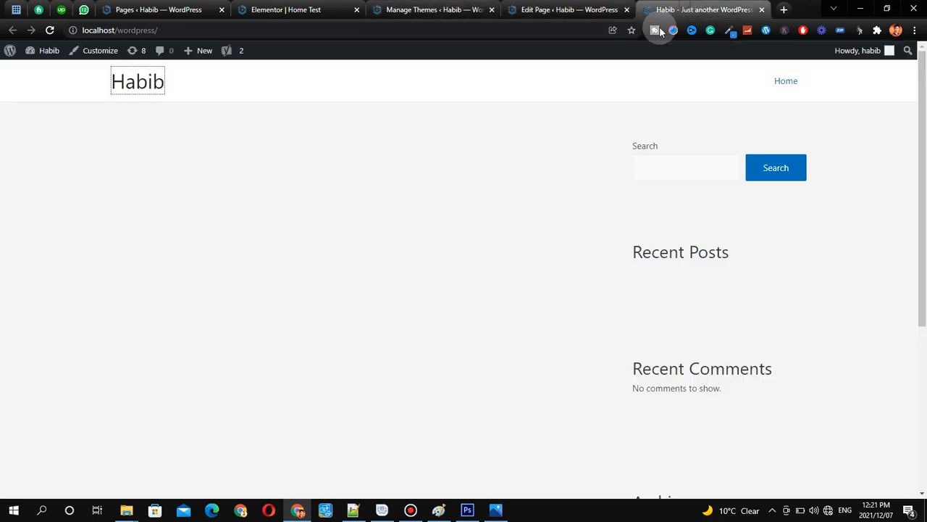
{"action": "left_click", "coordinate": [287, 10]}
{"action": "scroll", "coordinate": [566, 229], "scroll_direction": "up", "scroll_amount": 3}
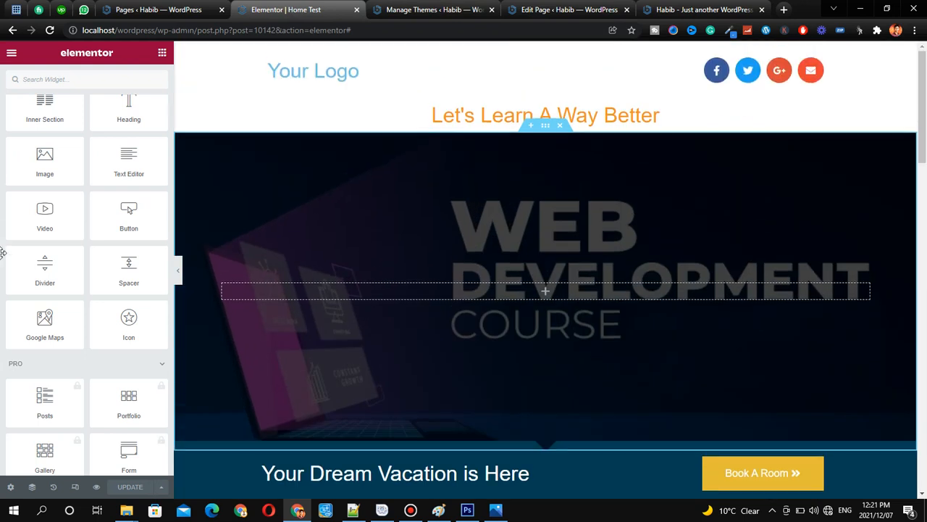
{"action": "key", "text": "ctrl+shift+r"}
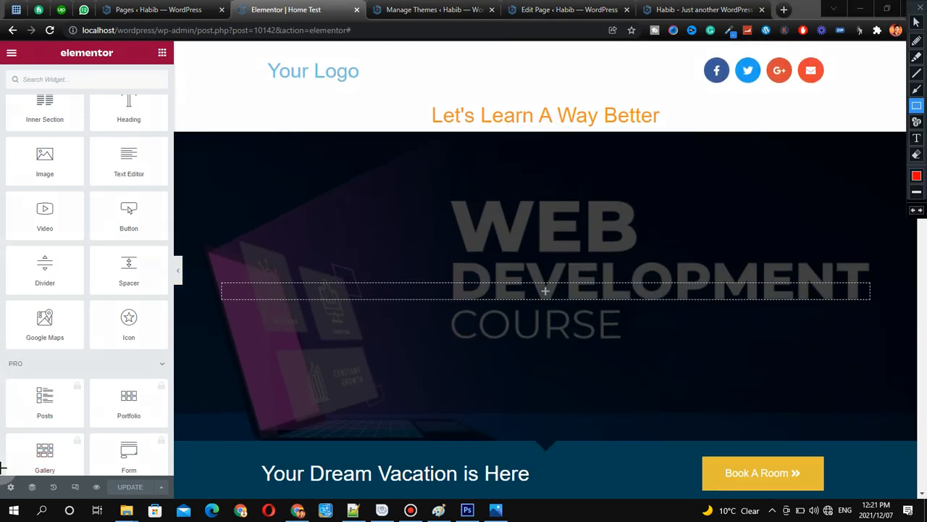
{"action": "key", "text": "ctrl+shift+r"}
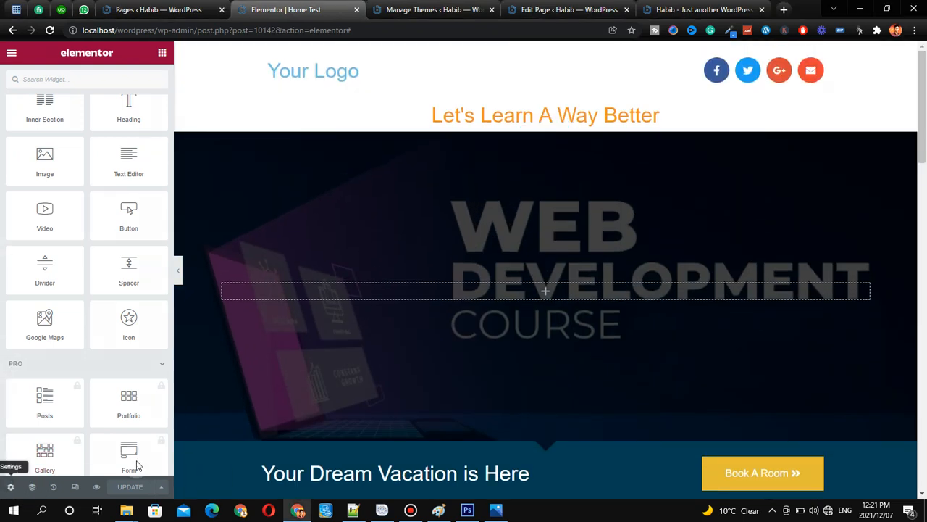
{"action": "left_click", "coordinate": [10, 486]}
{"action": "left_click", "coordinate": [122, 335]}
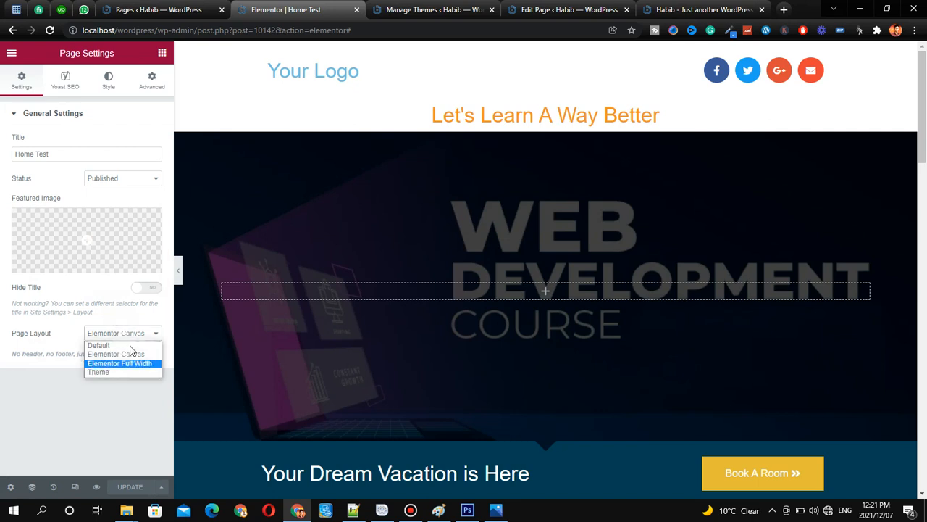
{"action": "left_click", "coordinate": [131, 358]}
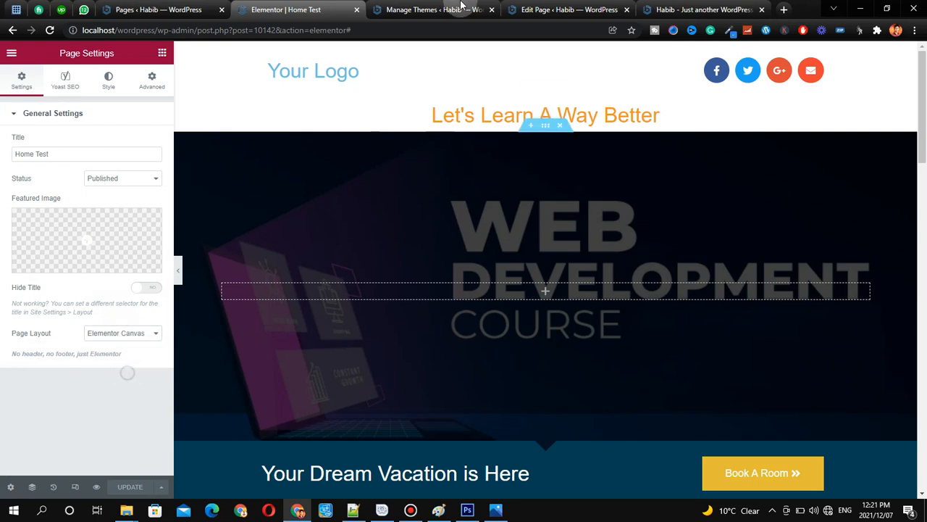
Step: Outline the Edit Page's Disable Featured Image option in red, clear the annotation, and uncheck the option
{"action": "left_click", "coordinate": [538, 16]}
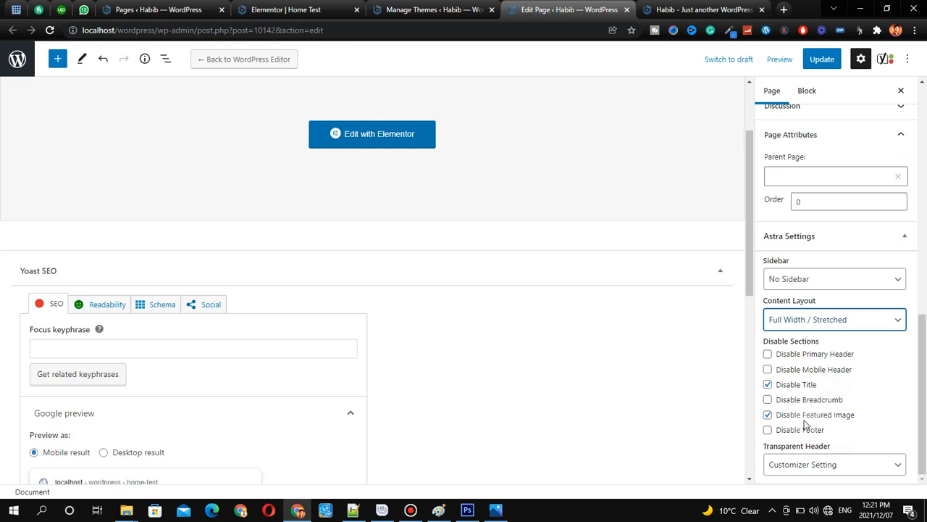
{"action": "key", "text": "ctrl+shift+d"}
{"action": "left_click_drag", "start_coordinate": [745, 399], "coordinate": [834, 422]}
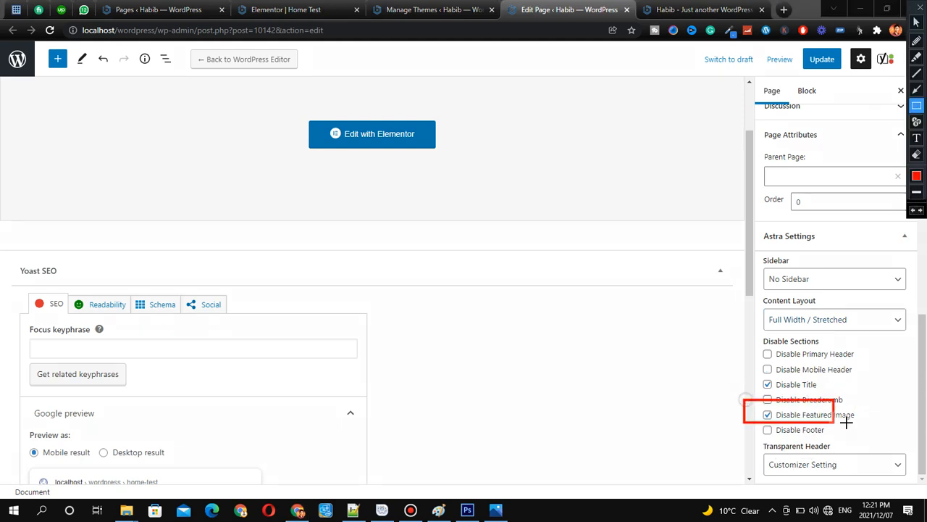
{"action": "key", "text": "ctrl+shift+d"}
{"action": "left_click", "coordinate": [767, 416]}
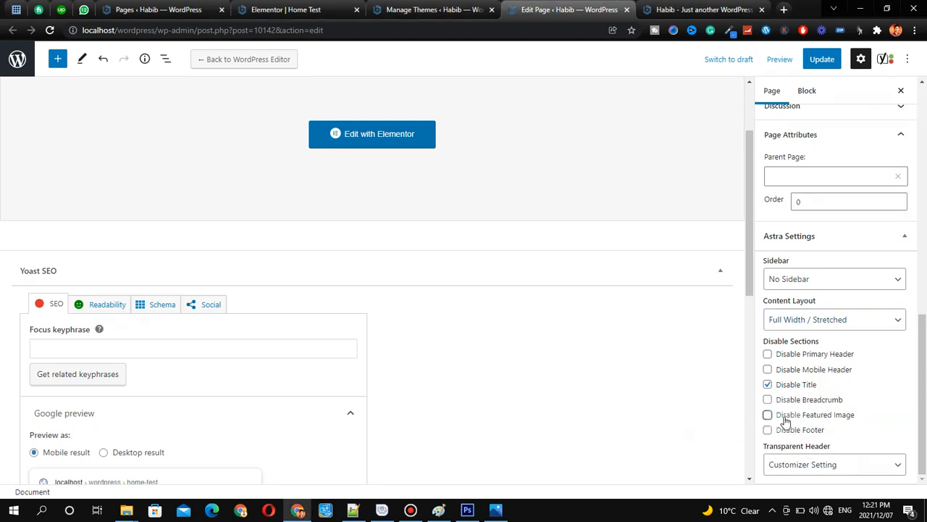
Step: Review the page's Astra settings and examine the Transparent Header choices, keeping Customizer Setting
{"action": "scroll", "coordinate": [795, 418], "scroll_direction": "up", "scroll_amount": 3}
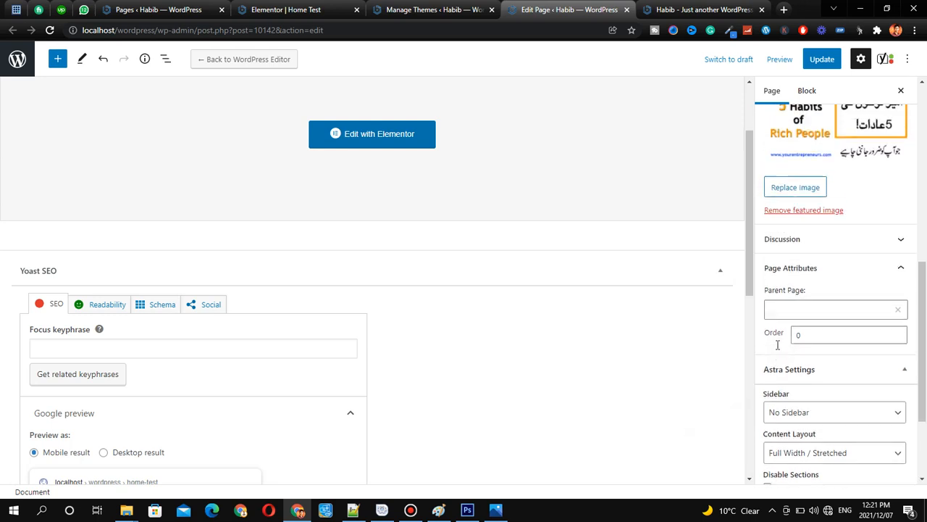
{"action": "scroll", "coordinate": [779, 319], "scroll_direction": "down", "scroll_amount": 3}
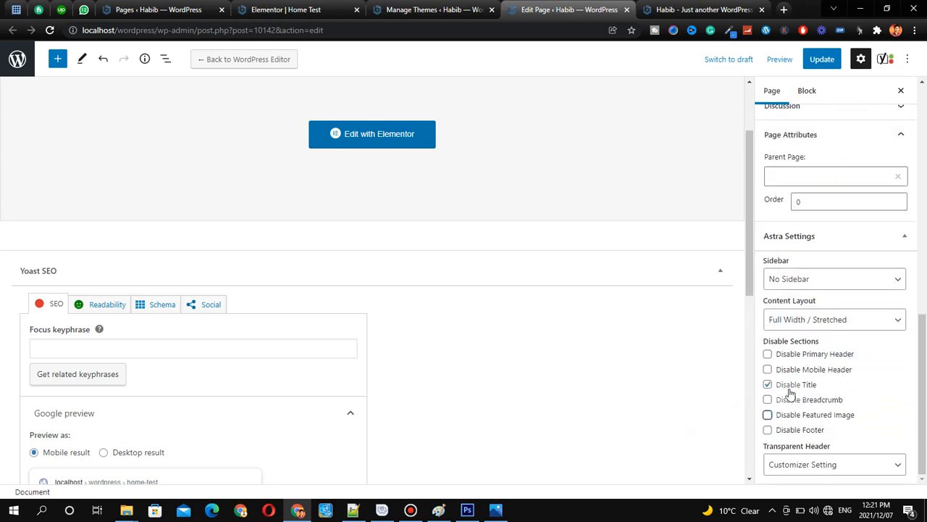
{"action": "scroll", "coordinate": [803, 324], "scroll_direction": "up", "scroll_amount": 2}
{"action": "scroll", "coordinate": [802, 324], "scroll_direction": "down", "scroll_amount": 2}
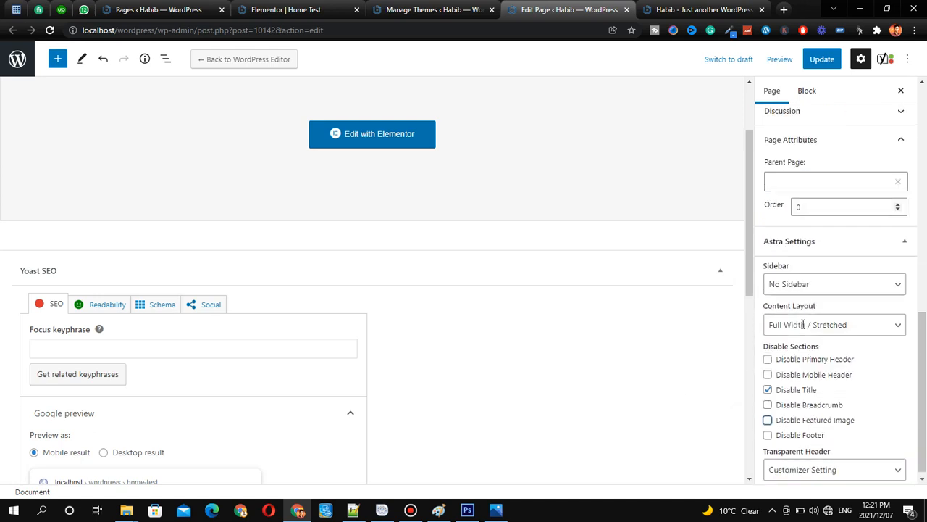
{"action": "left_click", "coordinate": [839, 468]}
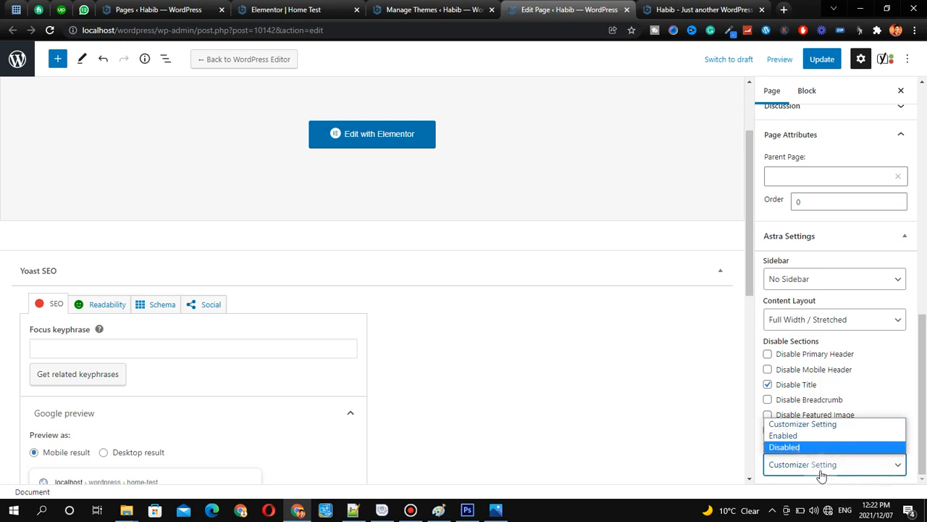
{"action": "left_click", "coordinate": [823, 472]}
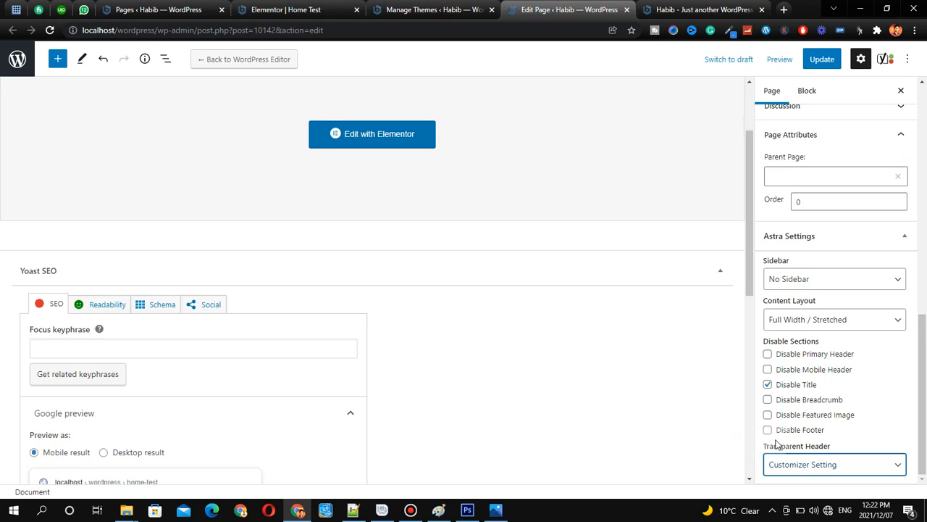
Step: Open the Home Test header section in the Elementor editor and view its Layout and Advanced settings
{"action": "left_click", "coordinate": [442, 9]}
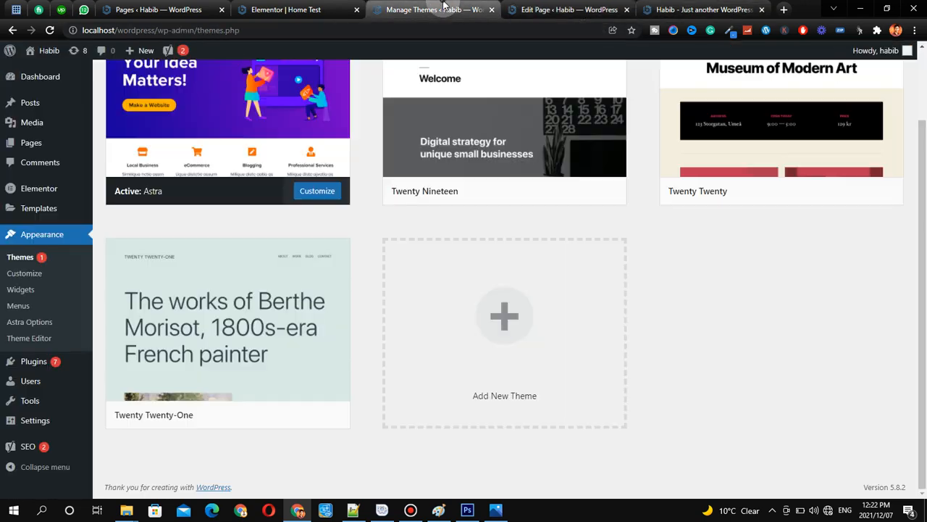
{"action": "left_click", "coordinate": [275, 10]}
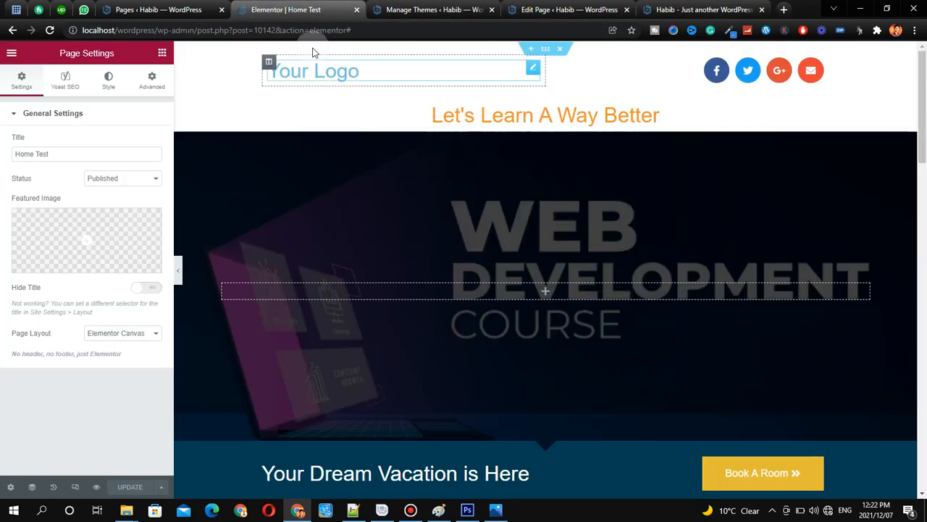
{"action": "left_click", "coordinate": [546, 48]}
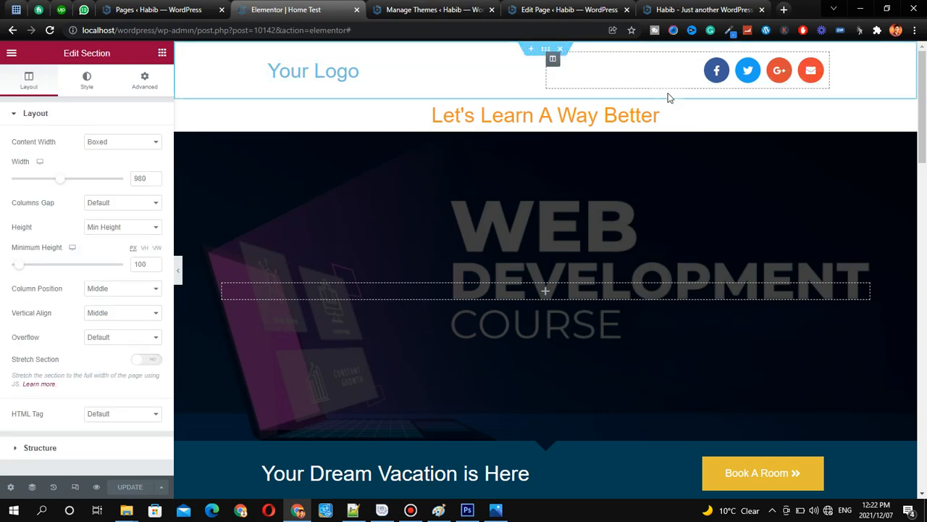
{"action": "scroll", "coordinate": [572, 173], "scroll_direction": "down", "scroll_amount": 3}
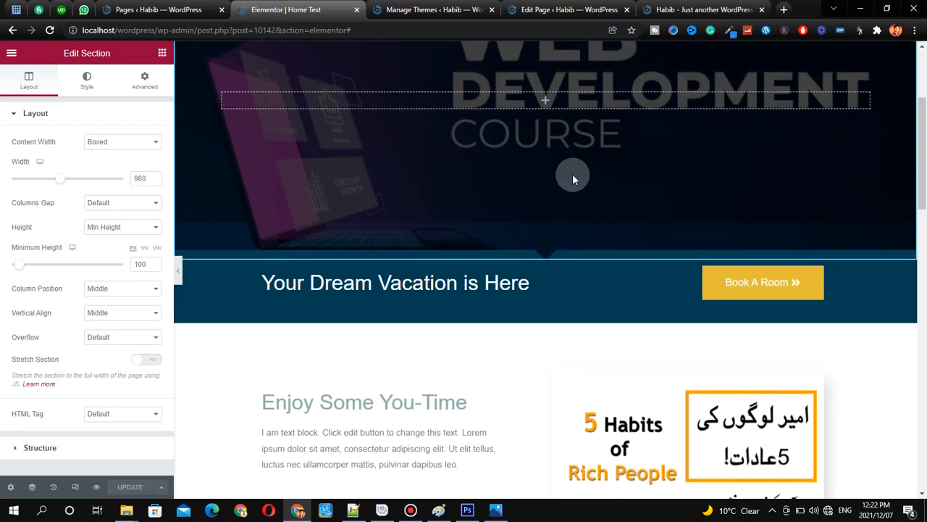
{"action": "scroll", "coordinate": [531, 179], "scroll_direction": "down", "scroll_amount": 1}
{"action": "scroll", "coordinate": [549, 123], "scroll_direction": "up", "scroll_amount": 5}
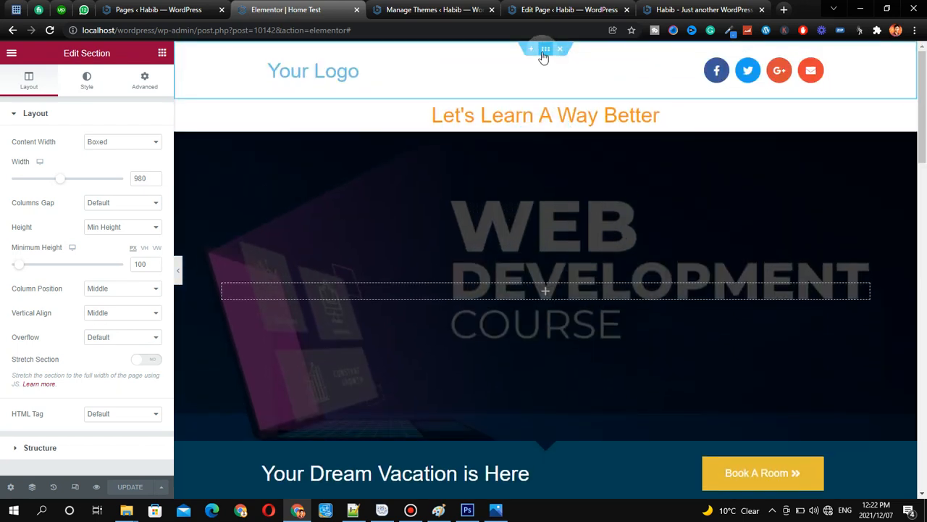
{"action": "left_click", "coordinate": [550, 51]}
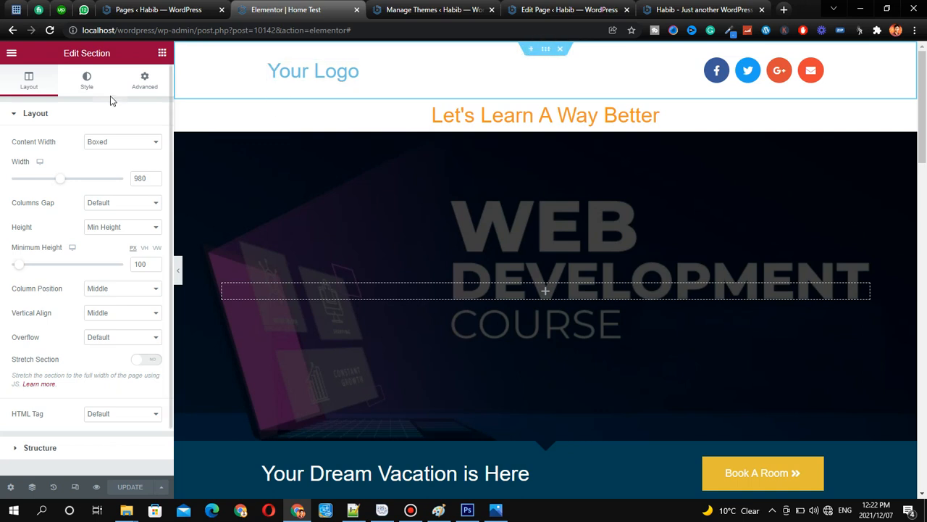
{"action": "left_click", "coordinate": [145, 80]}
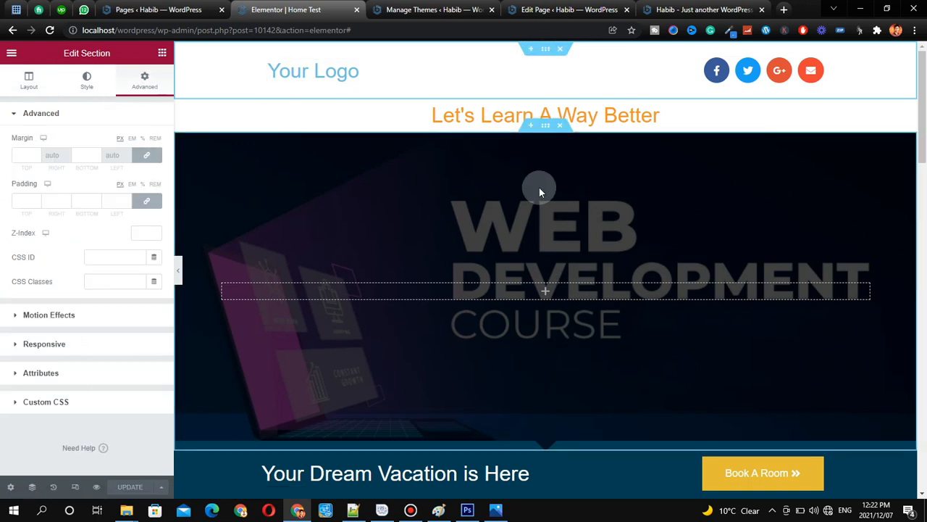
Step: Examine the header, Web Development Course banner and following sections of the Home Test page in the Elementor editor
{"action": "scroll", "coordinate": [540, 190], "scroll_direction": "down", "scroll_amount": 2}
{"action": "scroll", "coordinate": [549, 92], "scroll_direction": "up", "scroll_amount": 2}
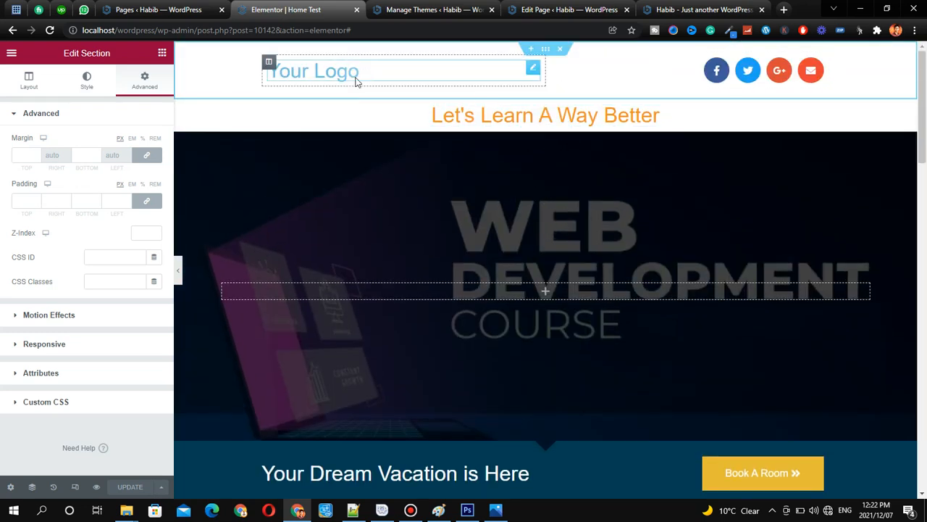
{"action": "scroll", "coordinate": [592, 176], "scroll_direction": "down", "scroll_amount": 3}
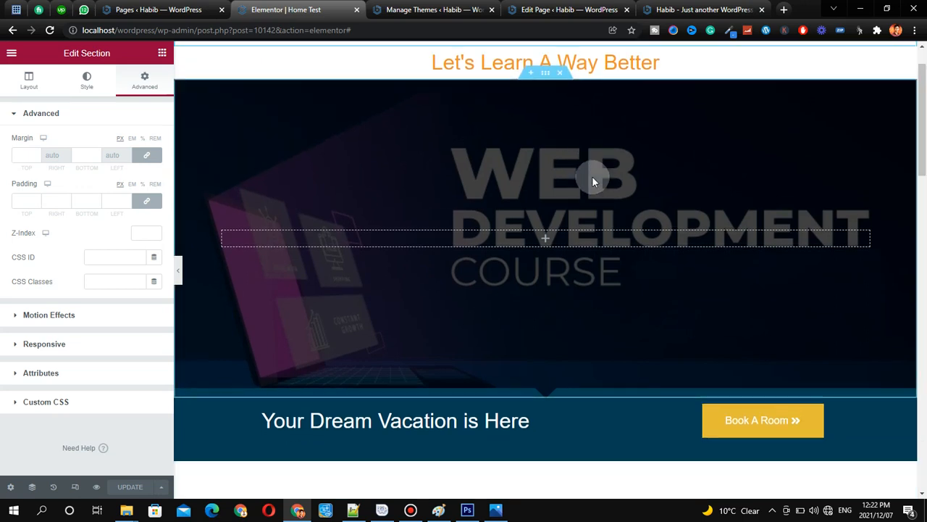
{"action": "scroll", "coordinate": [518, 72], "scroll_direction": "up", "scroll_amount": 1}
{"action": "scroll", "coordinate": [551, 102], "scroll_direction": "down", "scroll_amount": 5}
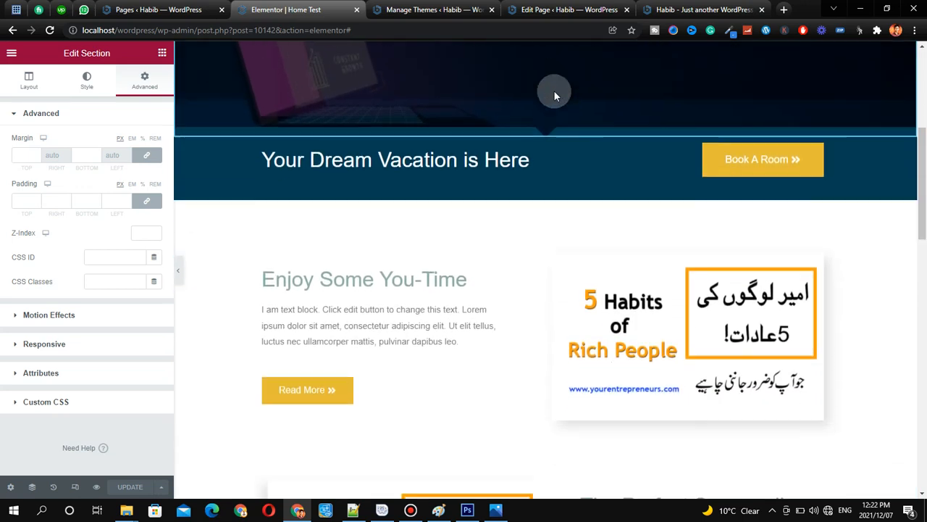
{"action": "scroll", "coordinate": [554, 104], "scroll_direction": "up", "scroll_amount": 5}
{"action": "scroll", "coordinate": [554, 104], "scroll_direction": "down", "scroll_amount": 2}
{"action": "scroll", "coordinate": [553, 104], "scroll_direction": "up", "scroll_amount": 4}
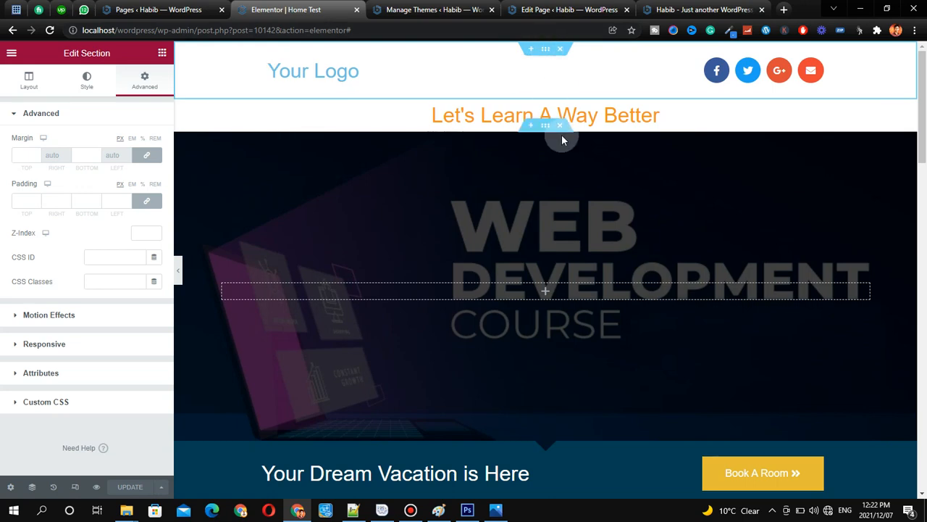
{"action": "scroll", "coordinate": [584, 145], "scroll_direction": "down", "scroll_amount": 3}
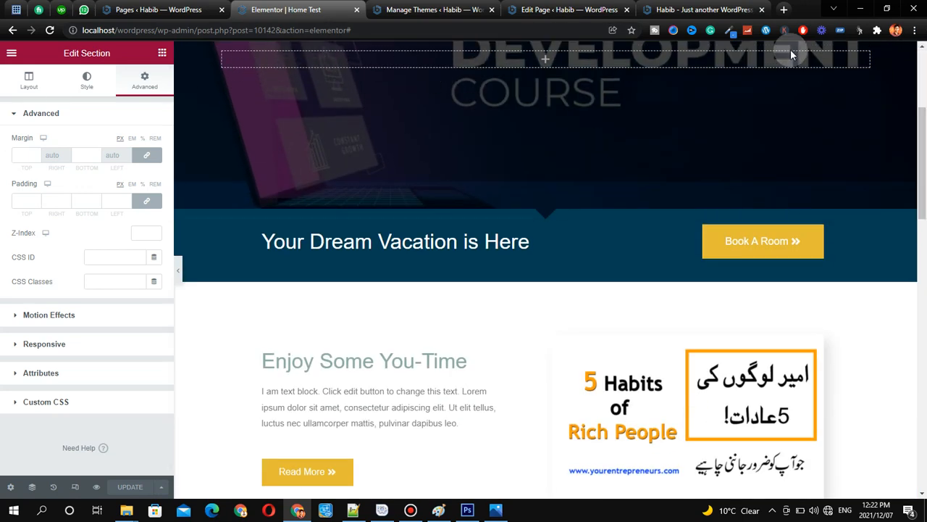
Step: Return to the Edit Page screen and review the Astra Transparent Header choices, keeping Customizer Setting
{"action": "left_click", "coordinate": [390, 10]}
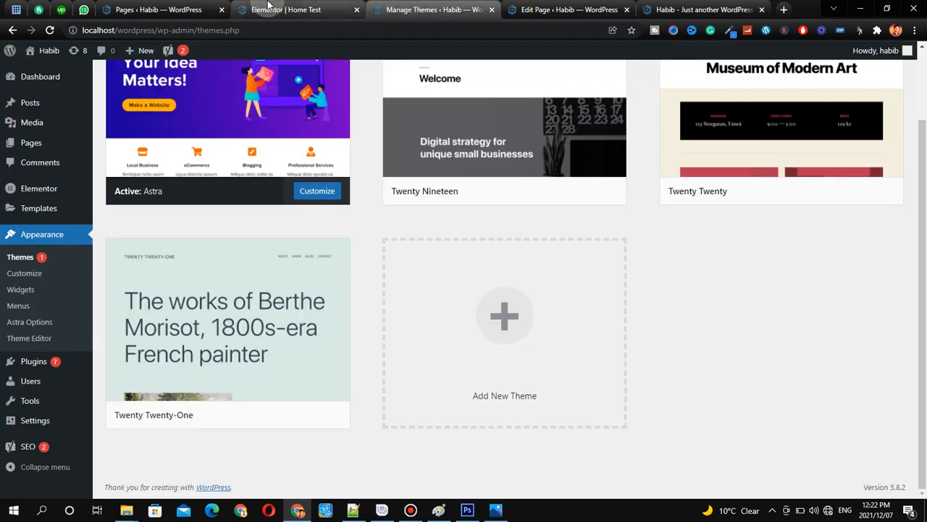
{"action": "left_click", "coordinate": [599, 7]}
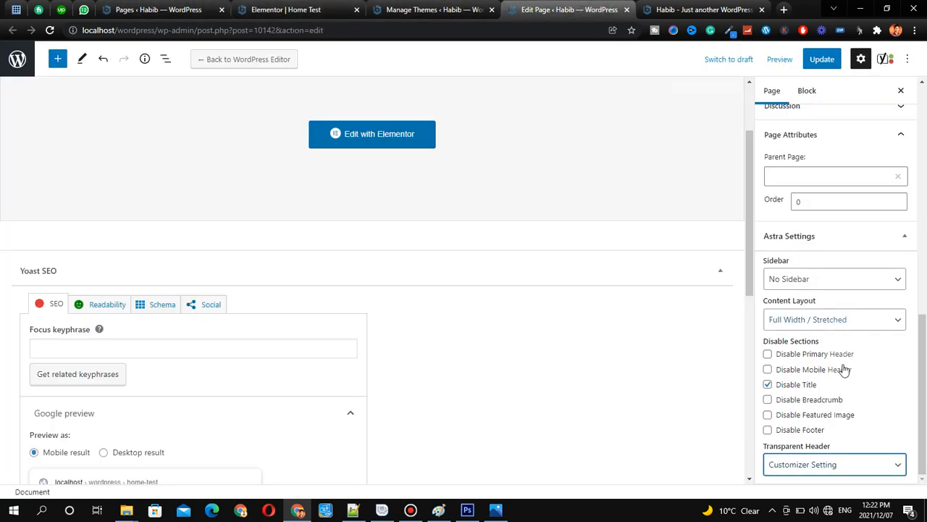
{"action": "left_click", "coordinate": [812, 461]}
{"action": "left_click", "coordinate": [810, 463]}
{"action": "left_click", "coordinate": [811, 461]}
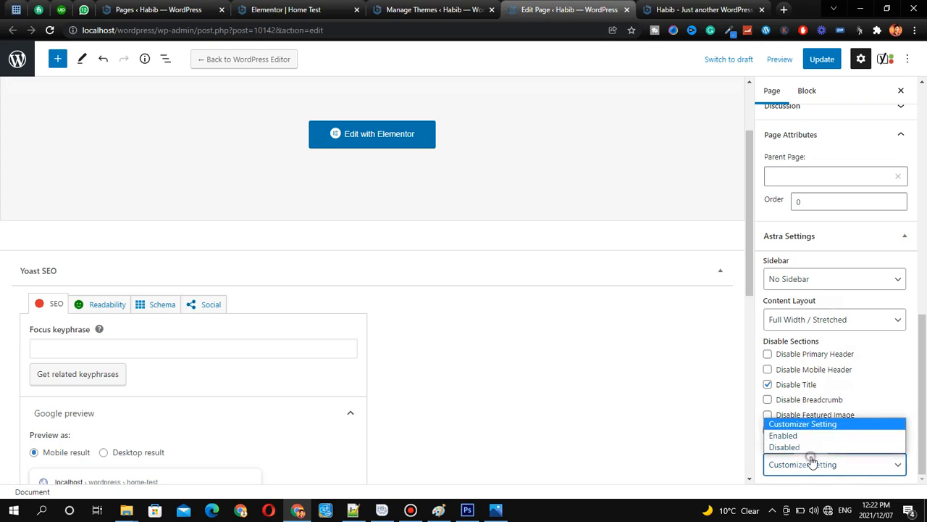
{"action": "left_click", "coordinate": [799, 464]}
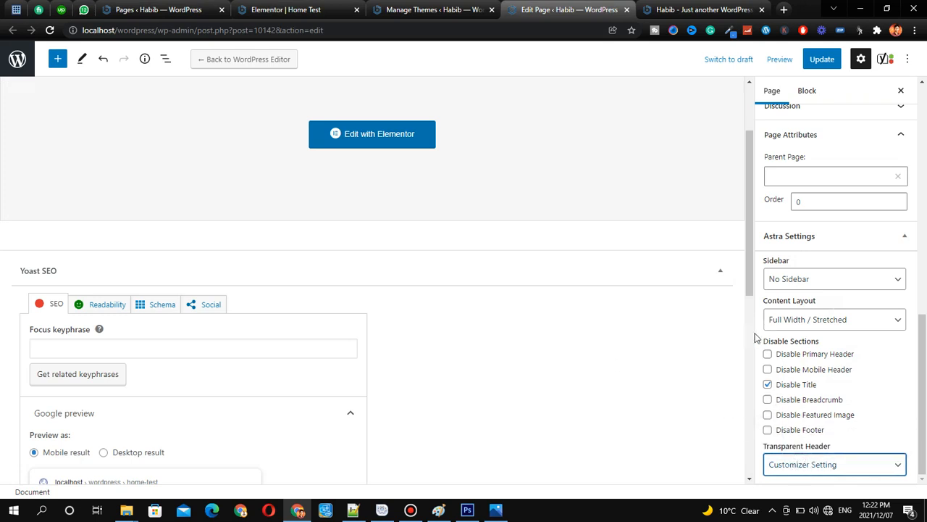
Step: Enter "How to Get Rich" as the Yoast SEO focus keyphrase for the page
{"action": "scroll", "coordinate": [579, 285], "scroll_direction": "down", "scroll_amount": 1}
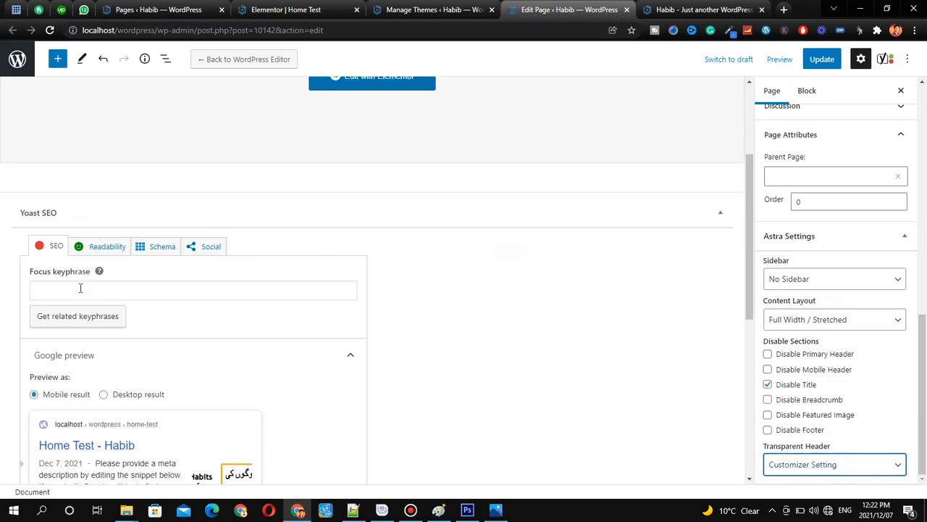
{"action": "scroll", "coordinate": [109, 282], "scroll_direction": "down", "scroll_amount": 2}
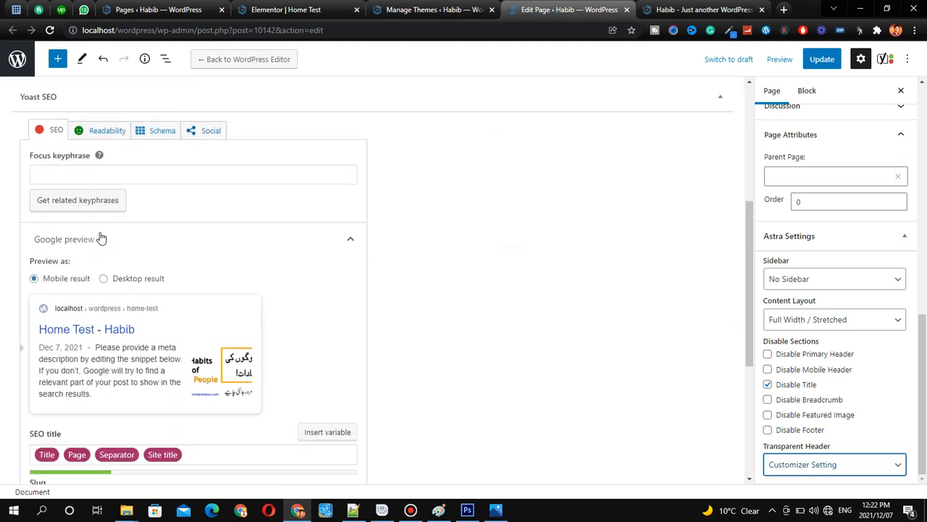
{"action": "left_click", "coordinate": [100, 175]}
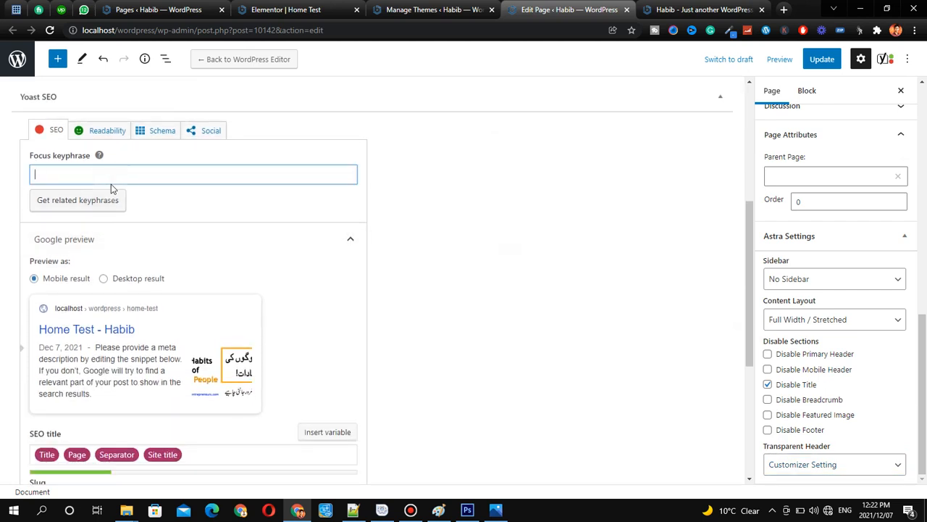
{"action": "type", "text": "How to Get Rich"}
{"action": "scroll", "coordinate": [160, 178], "scroll_direction": "down", "scroll_amount": 1}
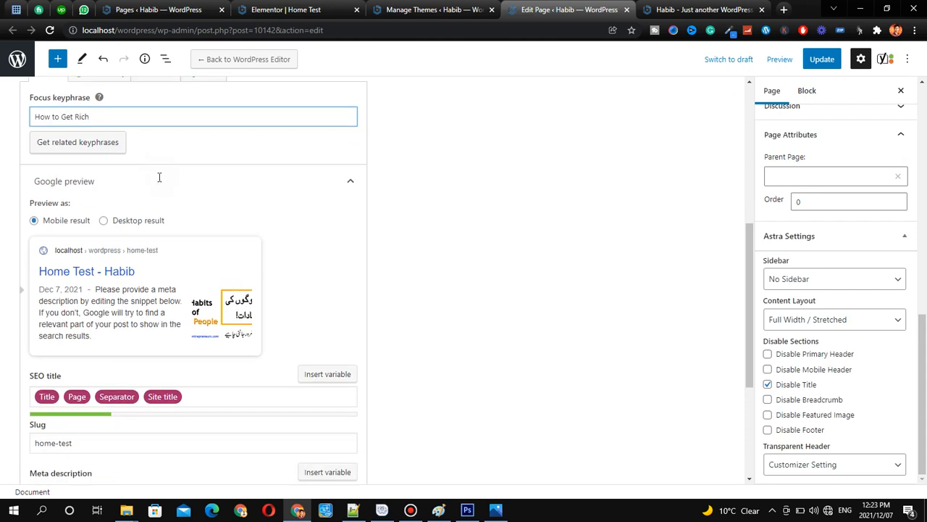
{"action": "left_click", "coordinate": [122, 145]}
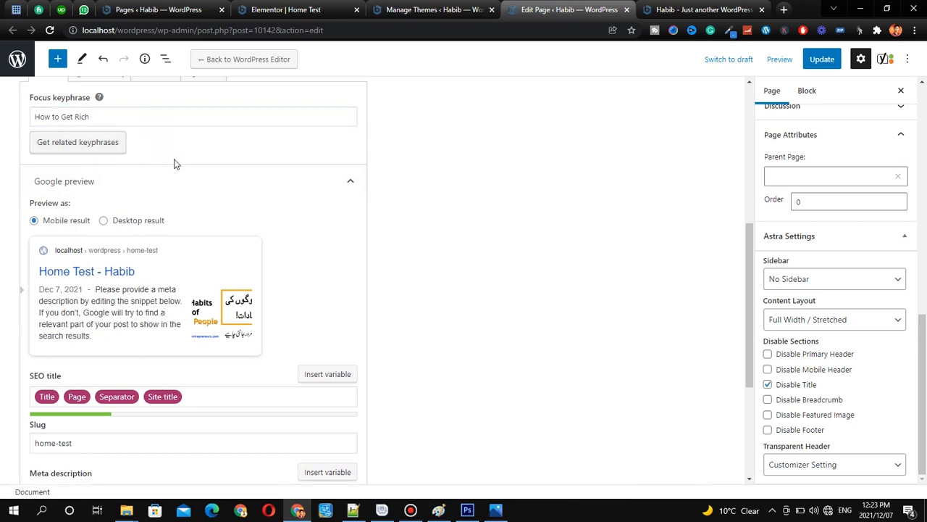
Step: Remove the Title, Page, Separator and Site title variables from the Yoast SEO title
{"action": "scroll", "coordinate": [174, 162], "scroll_direction": "down", "scroll_amount": 2}
{"action": "scroll", "coordinate": [138, 171], "scroll_direction": "down", "scroll_amount": 2}
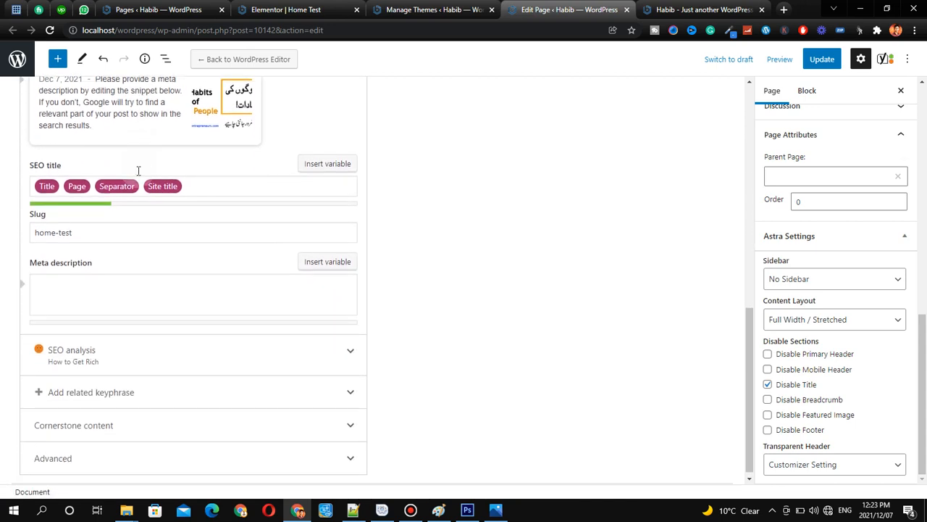
{"action": "scroll", "coordinate": [138, 170], "scroll_direction": "up", "scroll_amount": 1}
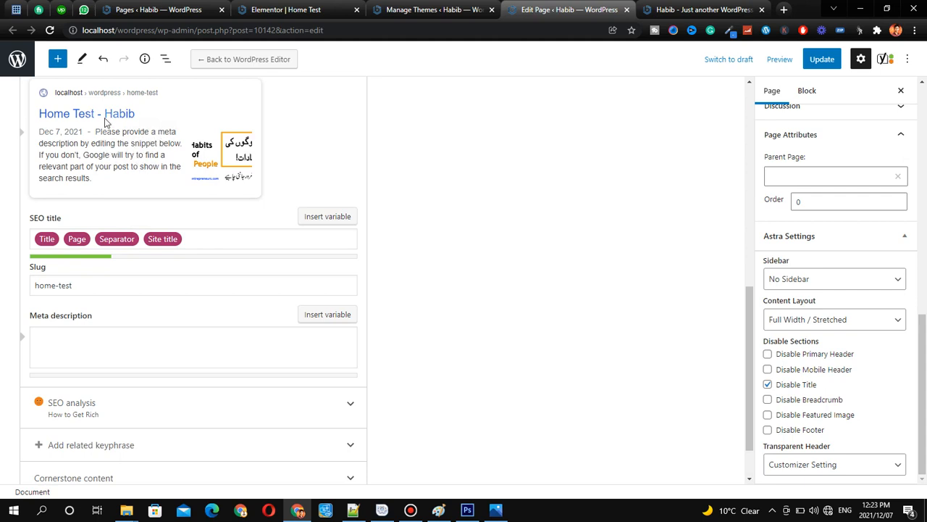
{"action": "scroll", "coordinate": [131, 192], "scroll_direction": "down", "scroll_amount": 1}
{"action": "left_click", "coordinate": [248, 180]}
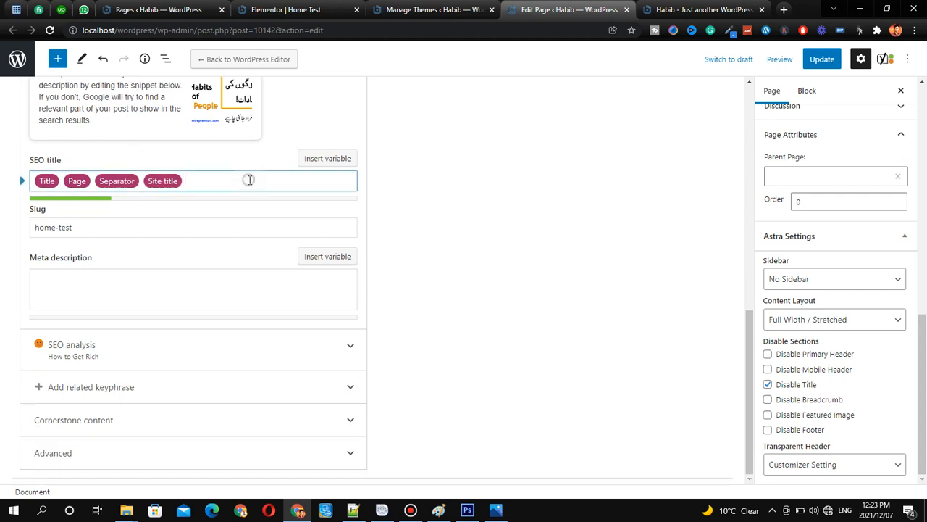
{"action": "scroll", "coordinate": [253, 182], "scroll_direction": "up", "scroll_amount": 8}
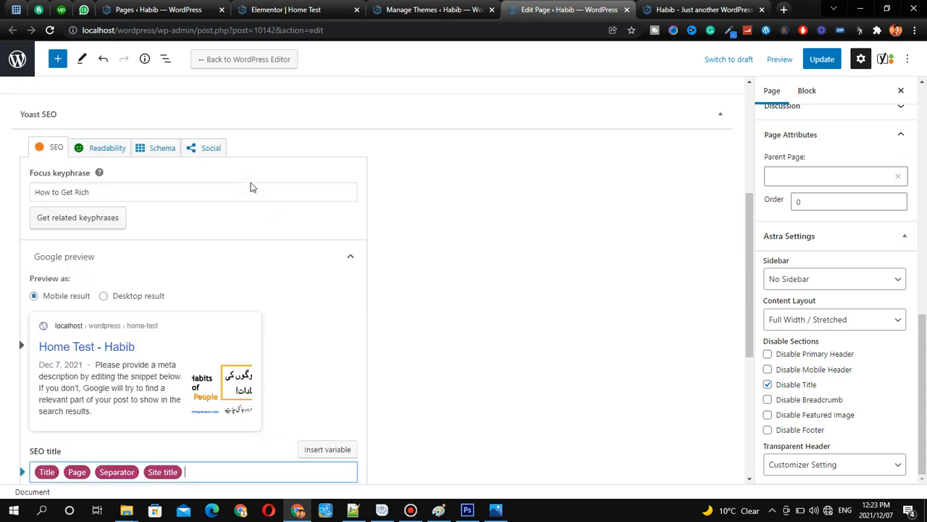
{"action": "scroll", "coordinate": [319, 194], "scroll_direction": "down", "scroll_amount": 8}
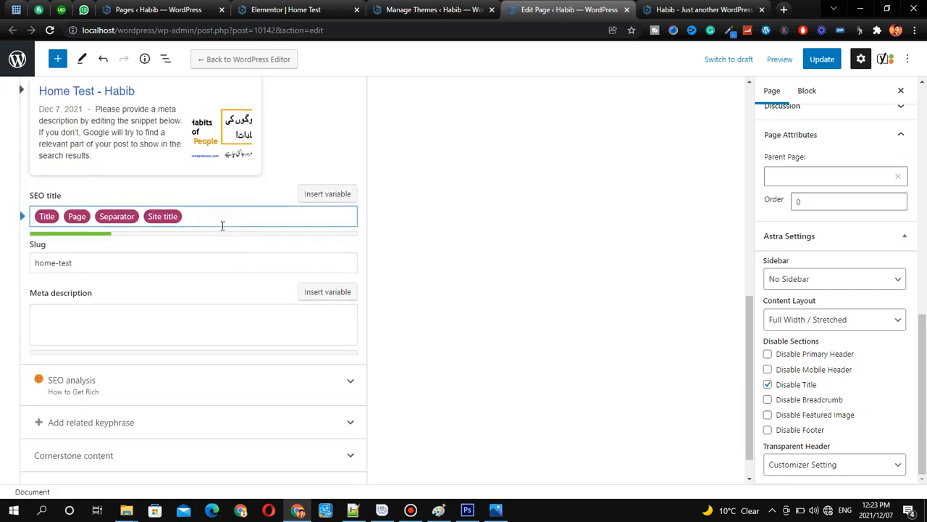
{"action": "key", "text": "BackSpace"}
{"action": "key", "text": "BackSpace"}
{"action": "key", "text": "BackSpace"}
{"action": "key", "text": "BackSpace"}
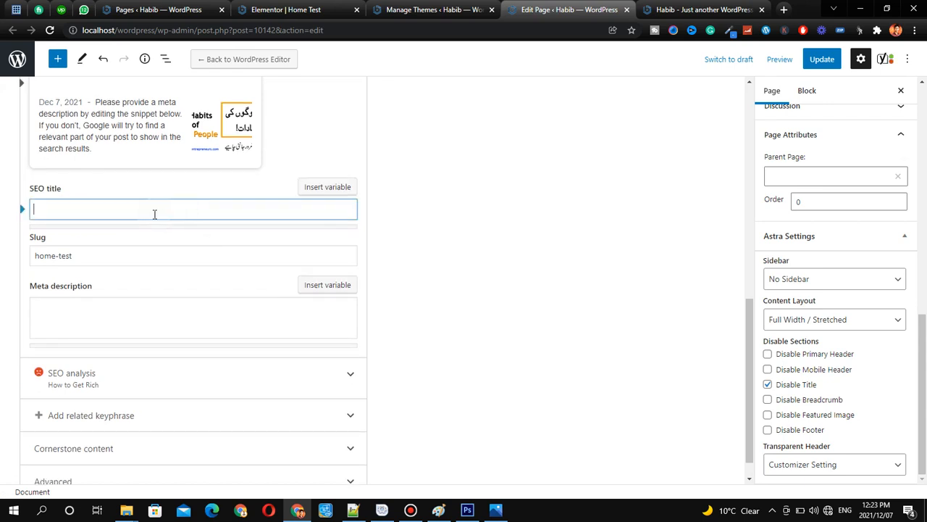
Step: Enter "How To Get Rich" as the page's SEO title
{"action": "scroll", "coordinate": [145, 210], "scroll_direction": "up", "scroll_amount": 7}
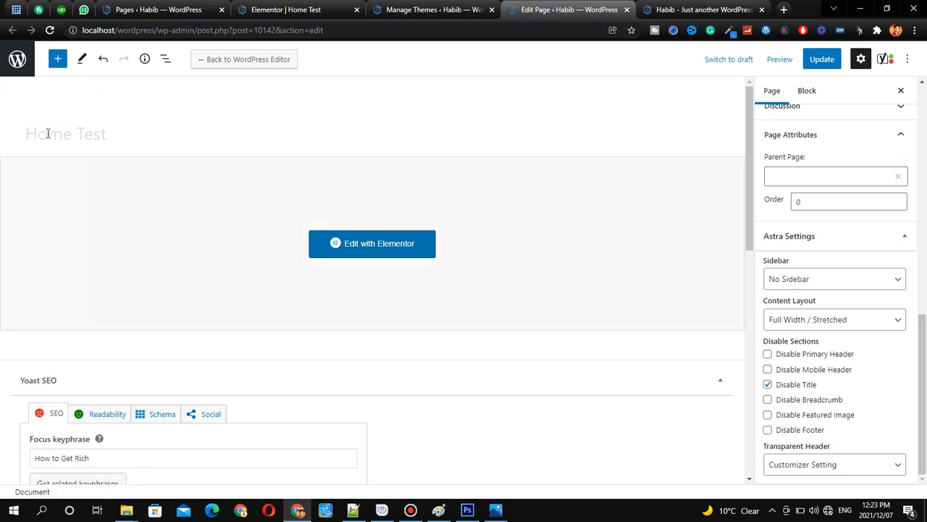
{"action": "scroll", "coordinate": [149, 217], "scroll_direction": "down", "scroll_amount": 7}
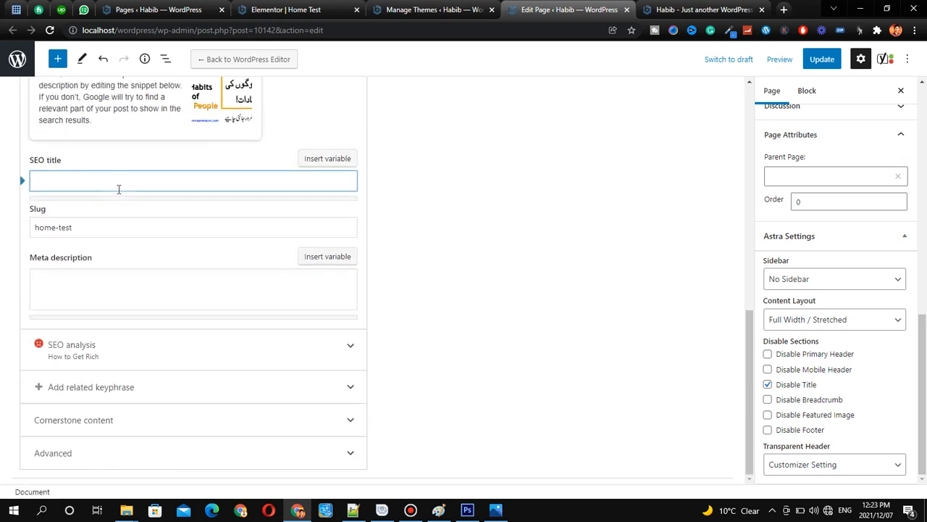
{"action": "left_click", "coordinate": [124, 181]}
{"action": "type", "text": "How To Get"}
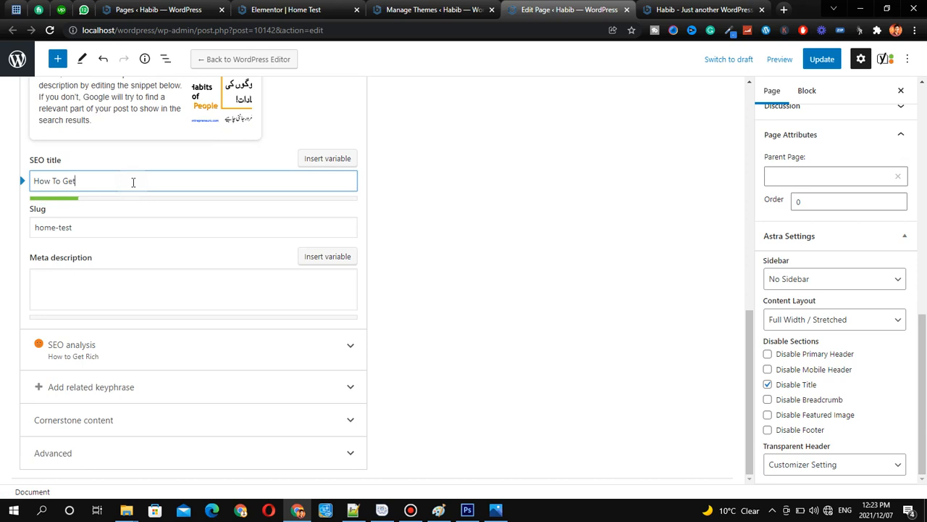
{"action": "type", "text": " Rich"}
Step: Replace the page's Yoast slug with "how-to-get-rich"
{"action": "left_click", "coordinate": [99, 234]}
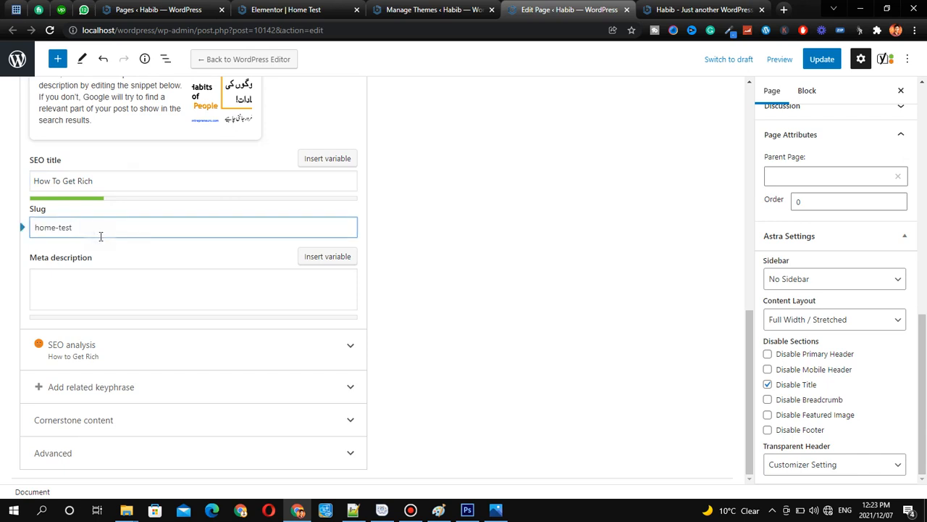
{"action": "key", "text": "BackSpace"}
{"action": "key", "text": "BackSpace"}
{"action": "key", "text": "BackSpace"}
{"action": "key", "text": "BackSpace"}
{"action": "key", "text": "BackSpace"}
{"action": "key", "text": "BackSpace"}
{"action": "key", "text": "BackSpace"}
{"action": "key", "text": "BackSpace"}
{"action": "type", "text": "how-"}
Step: Outline the slug, the SEO title text, the page's web address and the hyphen in wp-admin with red rectangles
{"action": "key", "text": "ctrl+shift+1"}
{"action": "mouse_move", "coordinate": [27, 212]}
{"action": "left_mouse_down"}
{"action": "mouse_move", "coordinate": [108, 242]}
{"action": "mouse_move", "coordinate": [183, 241]}
{"action": "left_mouse_up"}
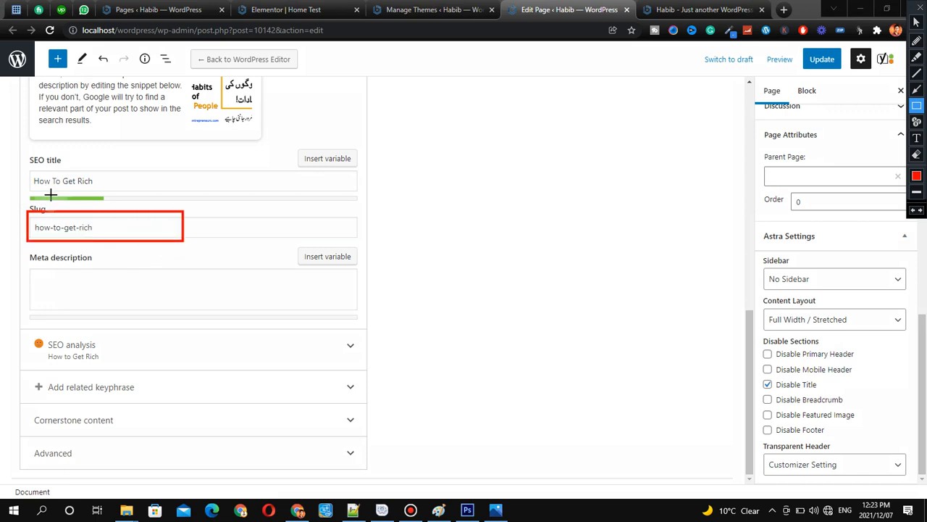
{"action": "left_click_drag", "start_coordinate": [21, 166], "coordinate": [118, 197]}
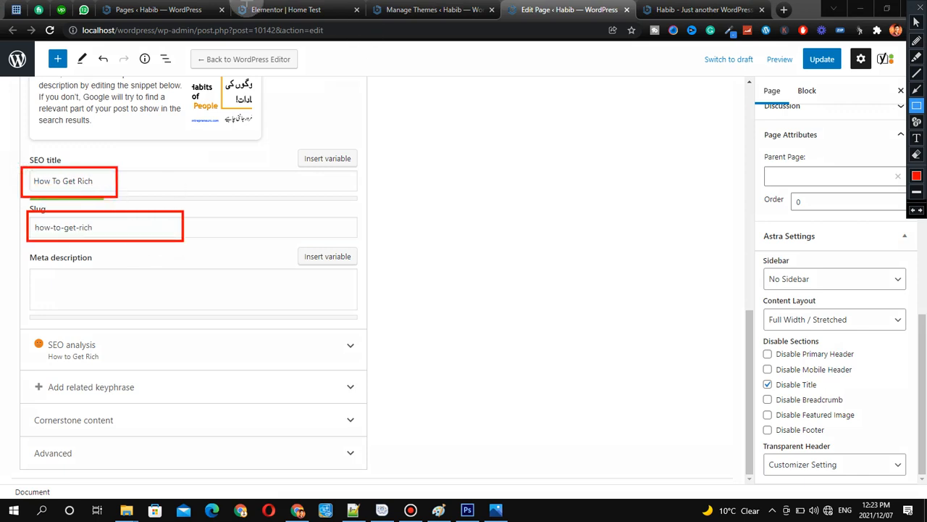
{"action": "left_click_drag", "start_coordinate": [67, 20], "coordinate": [335, 50]}
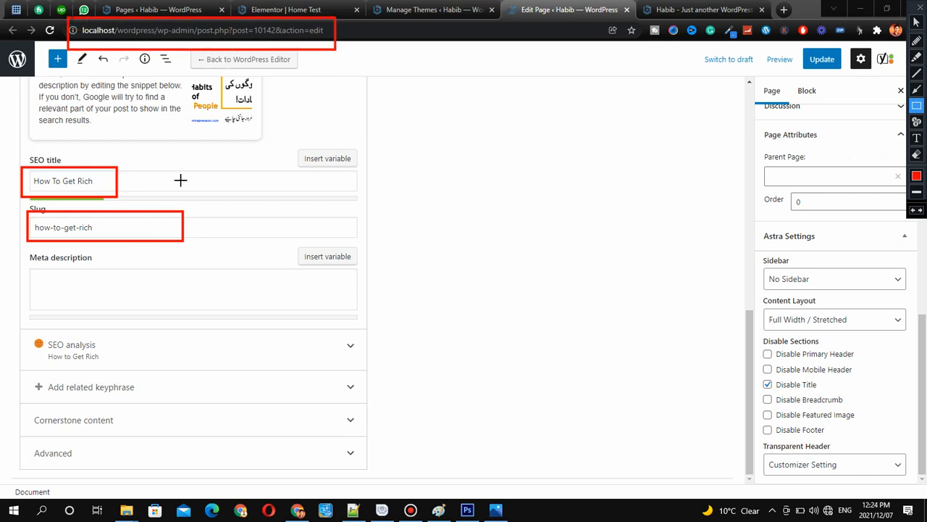
{"action": "left_click_drag", "start_coordinate": [163, 24], "coordinate": [175, 55]}
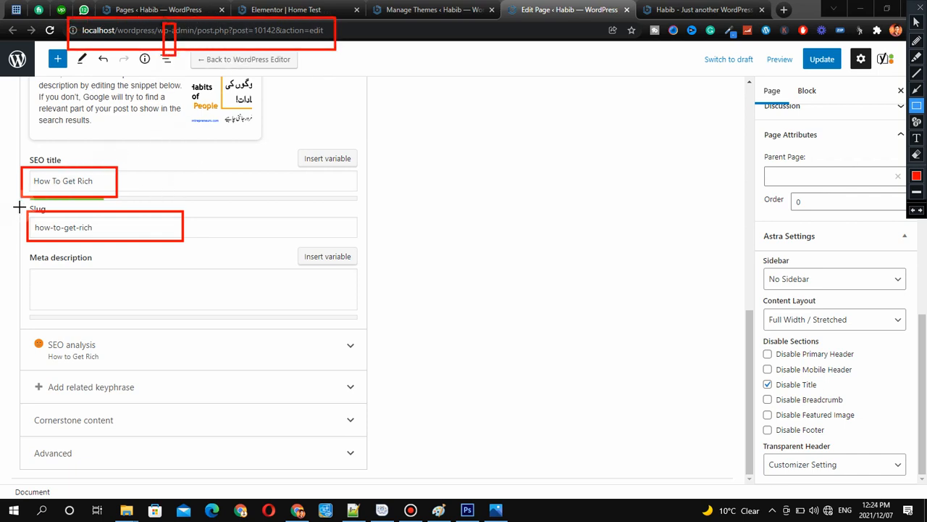
Step: Clear the red annotations and begin the Yoast meta description with "This is a test meta description for how to get rich"
{"action": "key", "text": "Escape"}
{"action": "left_click", "coordinate": [93, 282]}
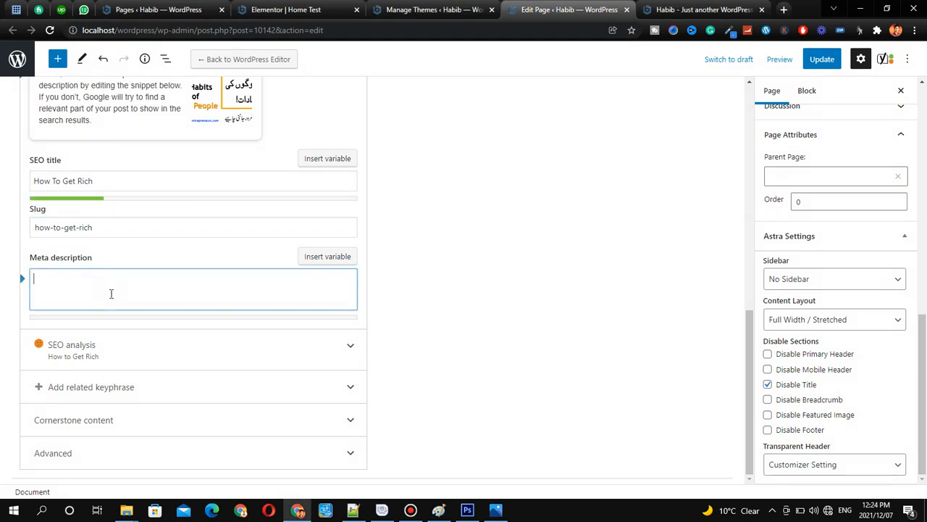
{"action": "type", "text": "This is"}
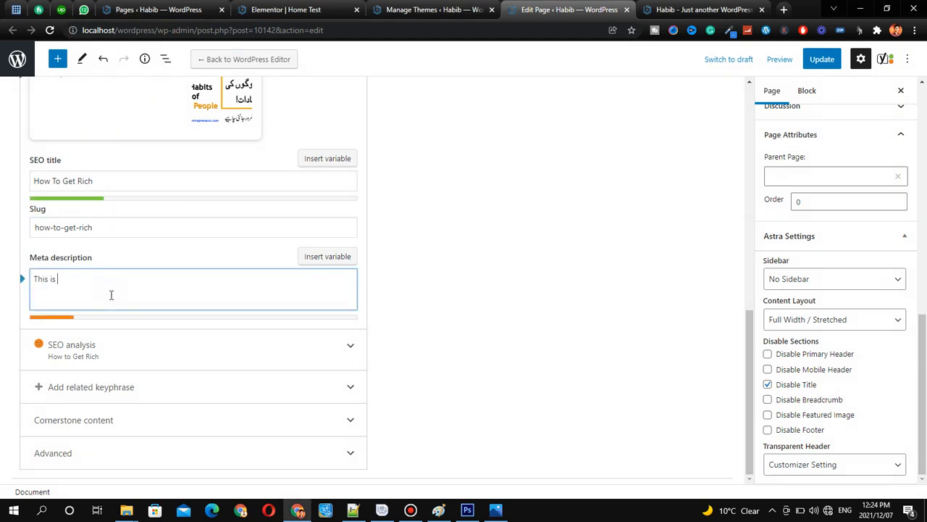
{"action": "type", "text": " a Cuso"}
{"action": "key", "text": "BackSpace"}
{"action": "key", "text": "BackSpace"}
{"action": "key", "text": "BackSpace"}
{"action": "type", "text": "test meta description"}
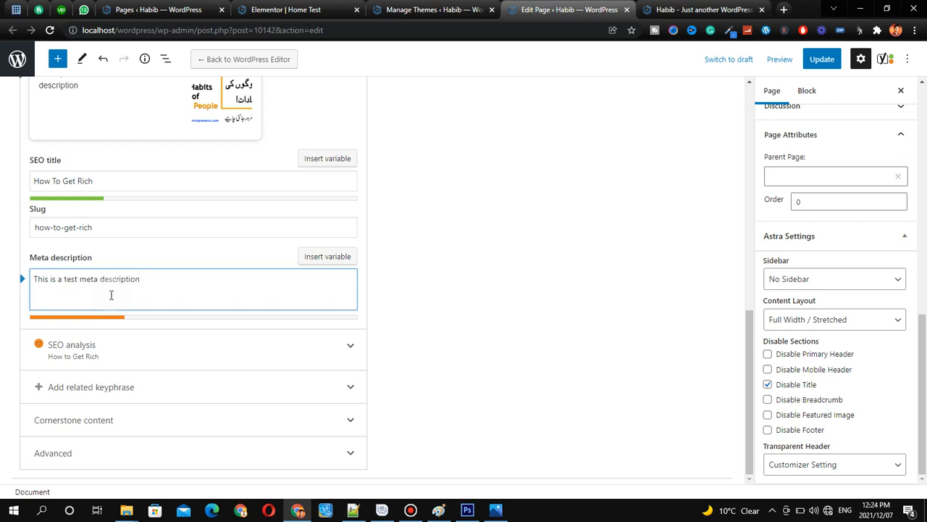
{"action": "type", "text": " for how"}
{"action": "key", "text": "BackSpace"}
{"action": "type", "text": "to get rich"}
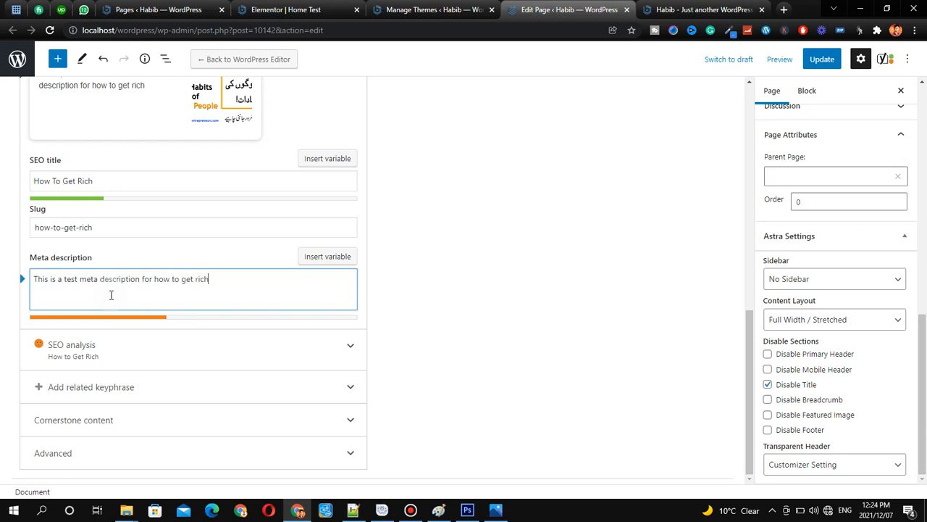
Step: Continue the meta description with "step by step. By using this way you will be able to earn more money."
{"action": "type", "text": " qu"}
{"action": "type", "text": "step"}
{"action": "type", "text": " by step. By"}
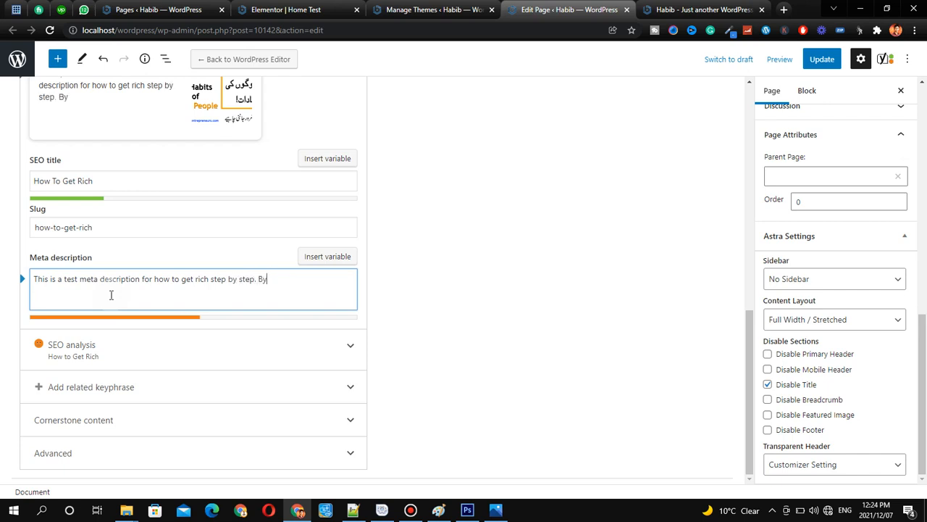
{"action": "type", "text": " using this way"}
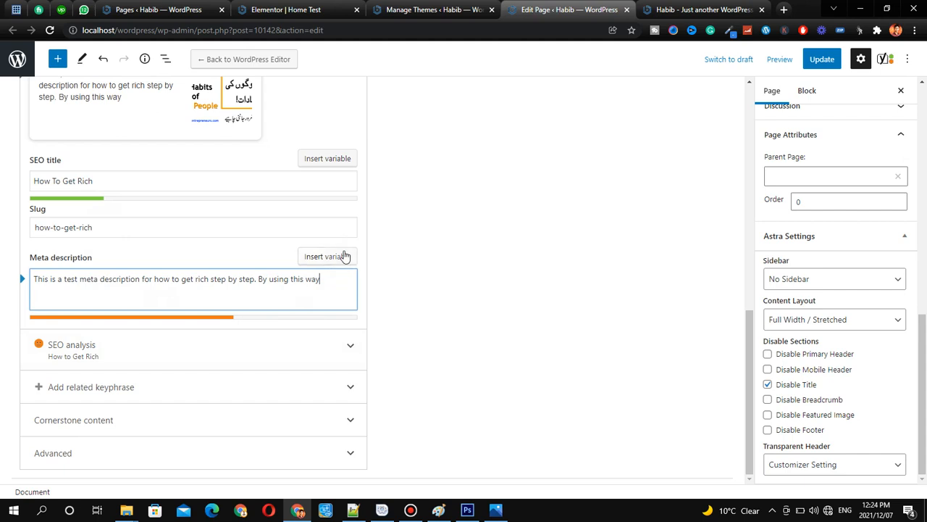
{"action": "mouse_move", "coordinate": [388, 6]}
{"action": "type", "text": "you will be able"}
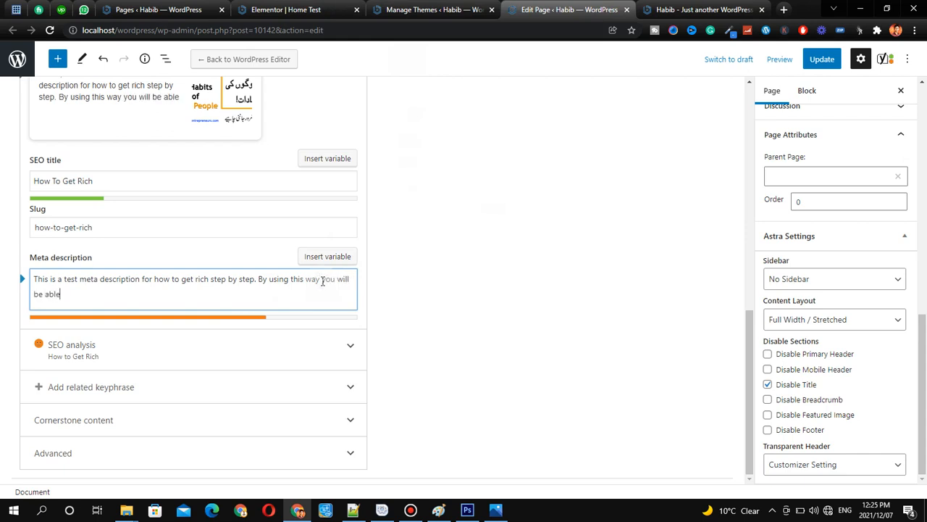
{"action": "type", "text": " to earn more mo"}
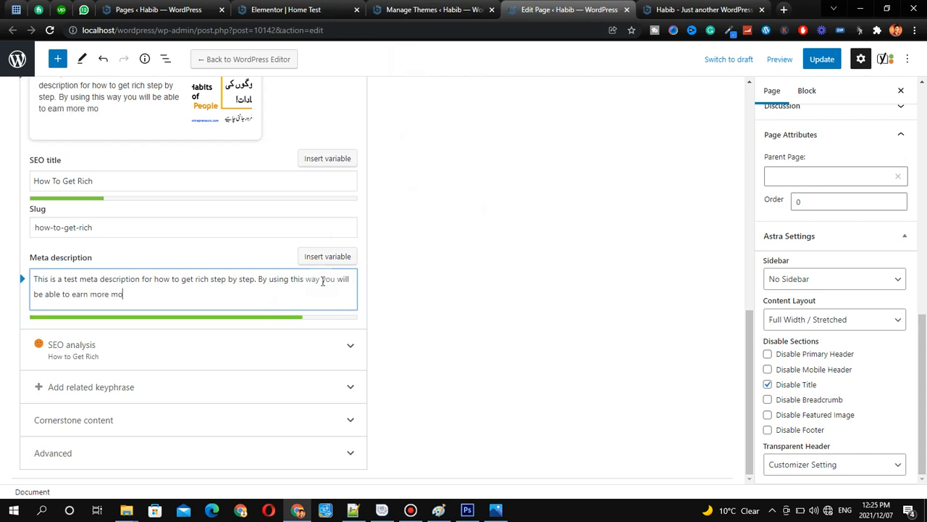
{"action": "type", "text": "ney."}
Step: Extend the final sentence of the meta description with "and get rich very quickly"
{"action": "left_click", "coordinate": [286, 299]}
{"action": "type", "text": "nd get r"}
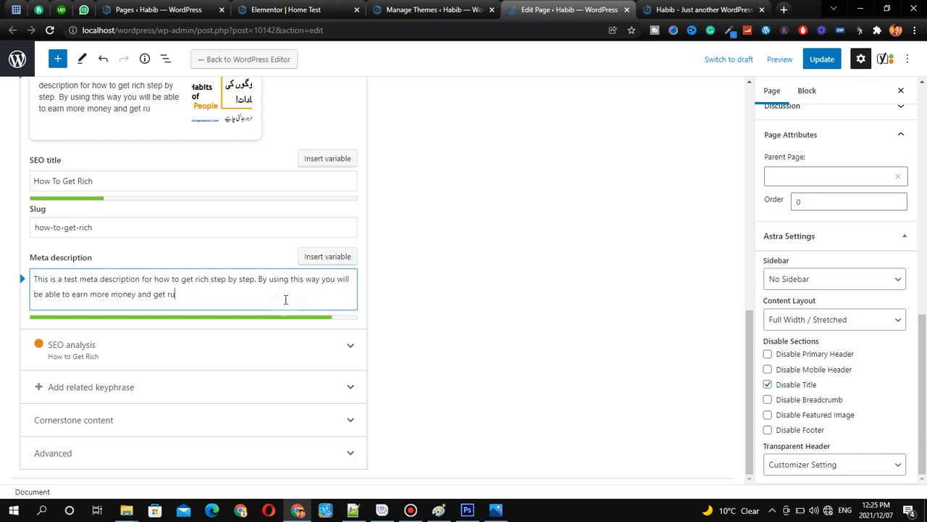
{"action": "type", "text": "ich very quickly"}
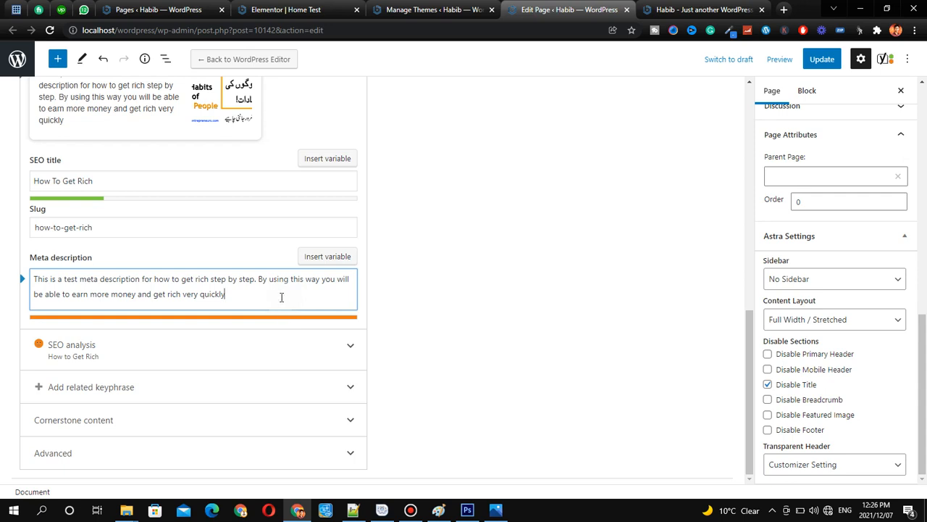
Step: Remove the added wording so the meta description ends with "earn more money."
{"action": "key", "text": "BackSpace"}
{"action": "key", "text": "BackSpace"}
{"action": "key", "text": "BackSpace"}
{"action": "key", "text": "BackSpace"}
{"action": "key", "text": "BackSpace"}
{"action": "key", "text": "BackSpace"}
{"action": "key", "text": "BackSpace"}
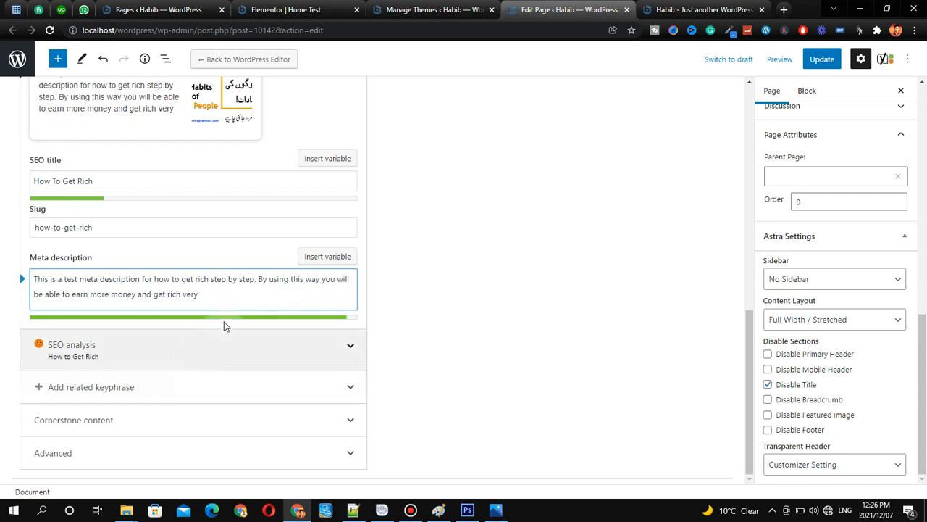
{"action": "left_click_drag", "start_coordinate": [226, 300], "coordinate": [138, 294]}
{"action": "type", "text": "."}
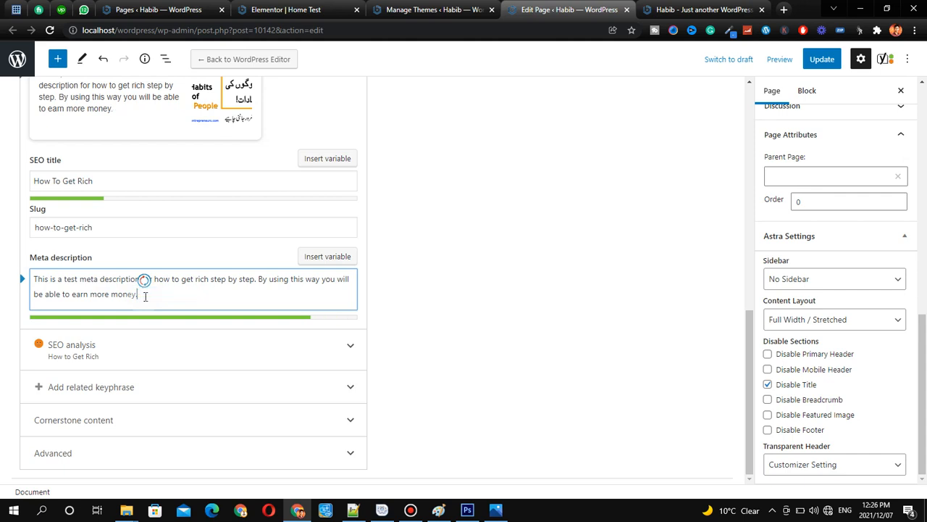
Step: Expand the Yoast SEO analysis for the page and review its listed problems
{"action": "left_click", "coordinate": [269, 352]}
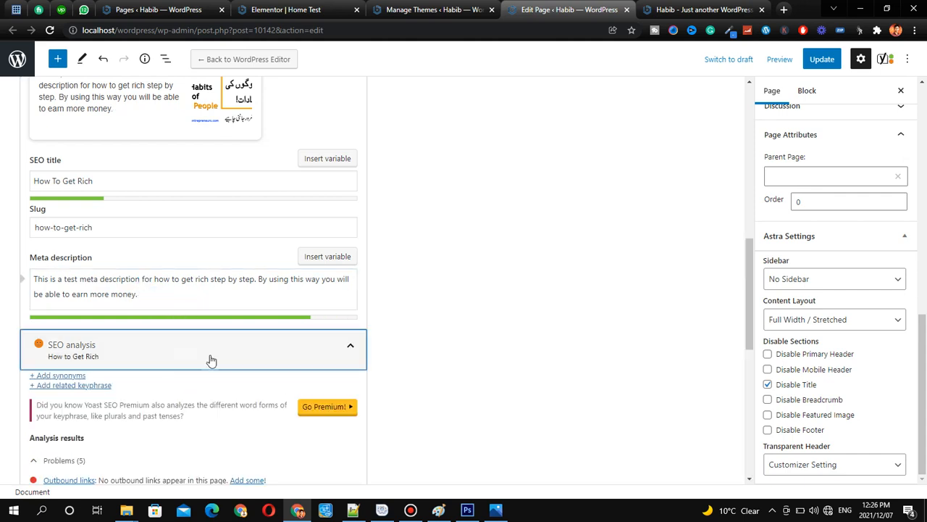
{"action": "scroll", "coordinate": [210, 360], "scroll_direction": "down", "scroll_amount": 2}
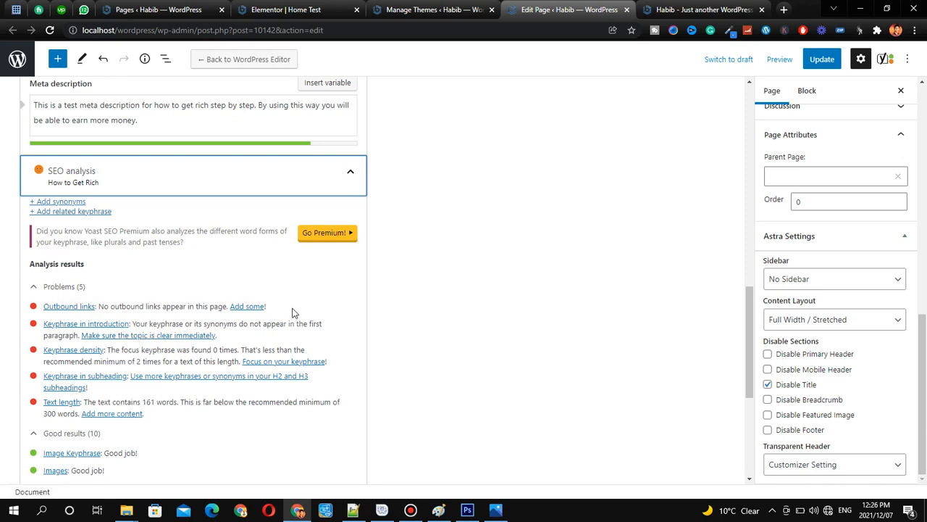
{"action": "scroll", "coordinate": [294, 200], "scroll_direction": "up", "scroll_amount": 10}
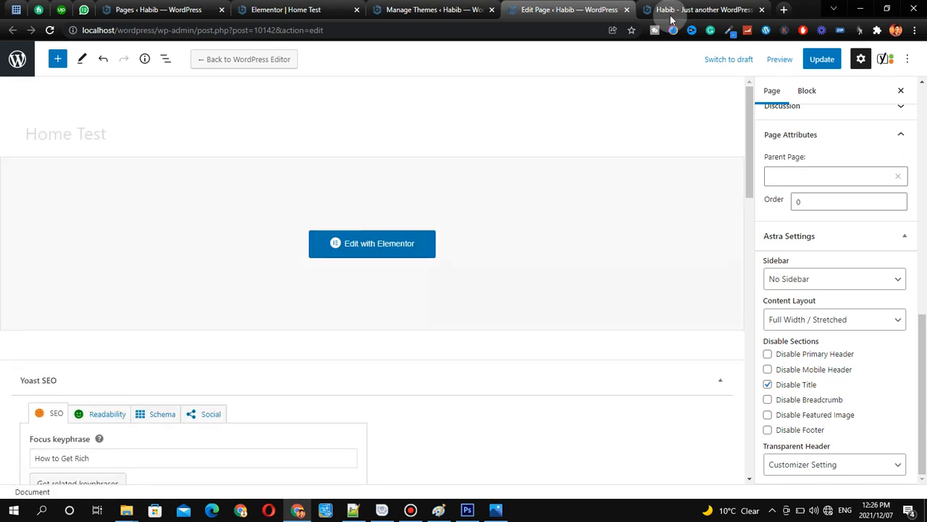
Step: In the page's Elementor editor, open the "Your Dream Vacation is Here" heading's settings and outline its Link field in red
{"action": "left_click", "coordinate": [290, 10]}
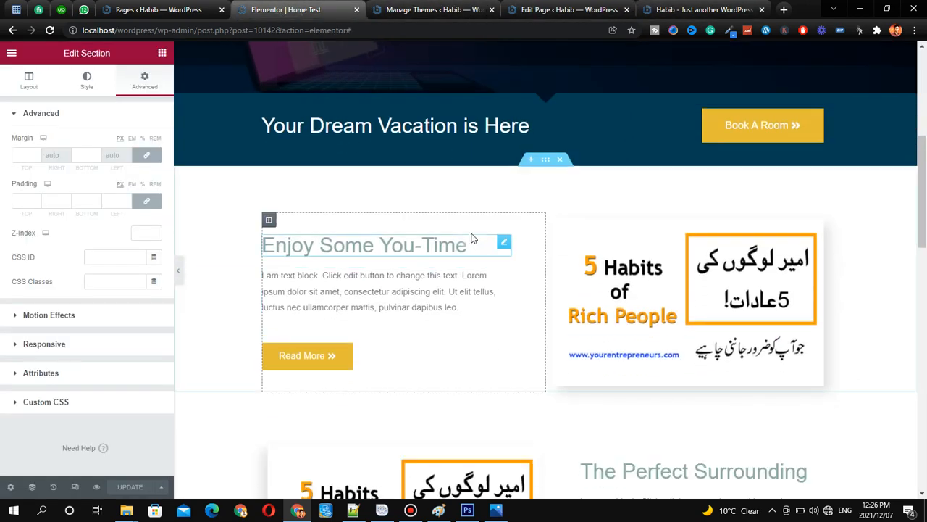
{"action": "scroll", "coordinate": [471, 239], "scroll_direction": "up", "scroll_amount": 2}
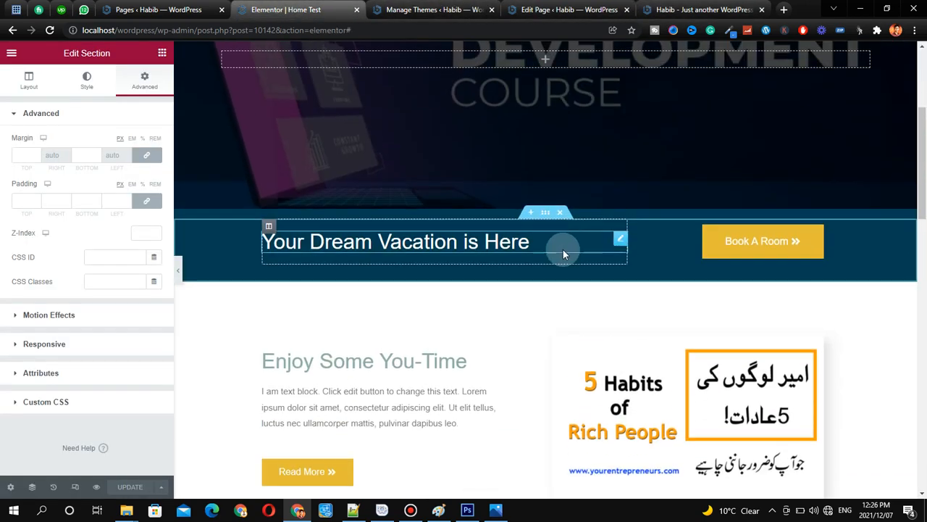
{"action": "left_click", "coordinate": [620, 242]}
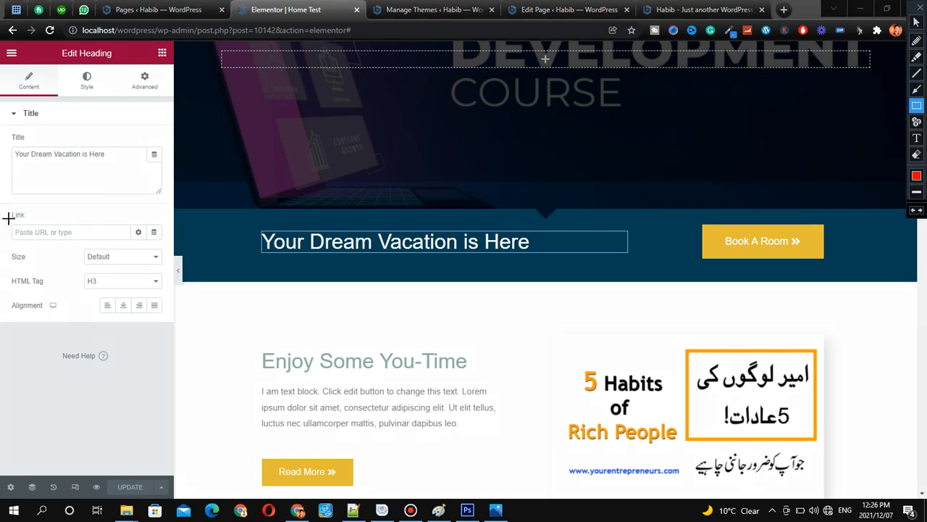
{"action": "left_click_drag", "start_coordinate": [10, 215], "coordinate": [135, 251]}
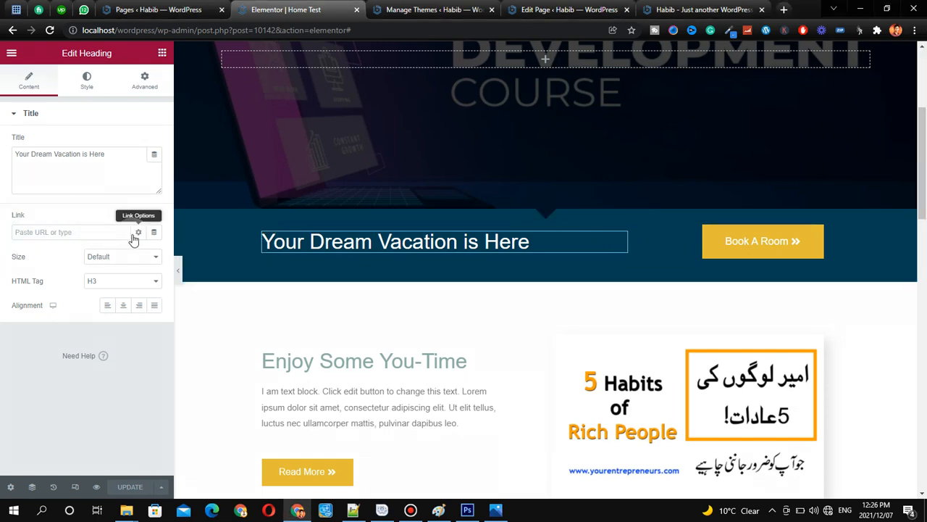
{"action": "left_click", "coordinate": [135, 233]}
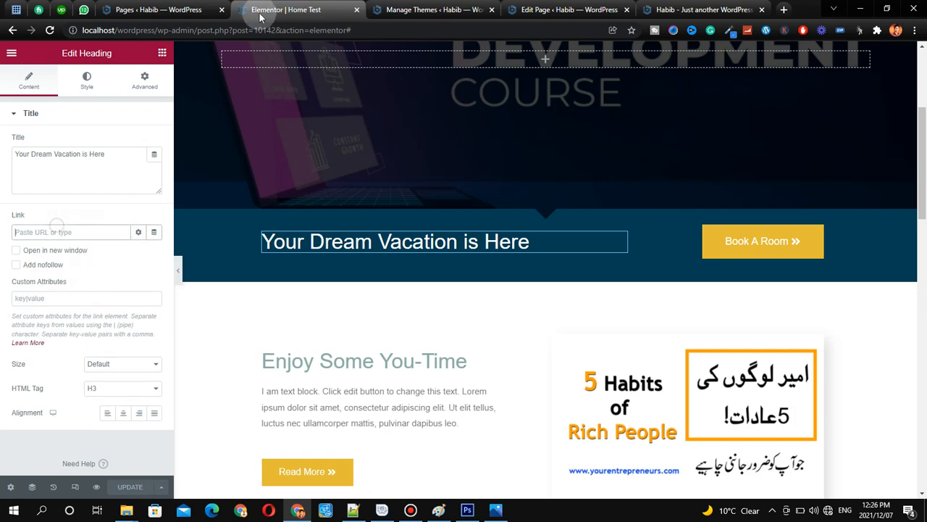
{"action": "left_click", "coordinate": [158, 31]}
{"action": "left_click_drag", "start_coordinate": [158, 30], "coordinate": [82, 30]}
{"action": "key", "text": "ctrl+c"}
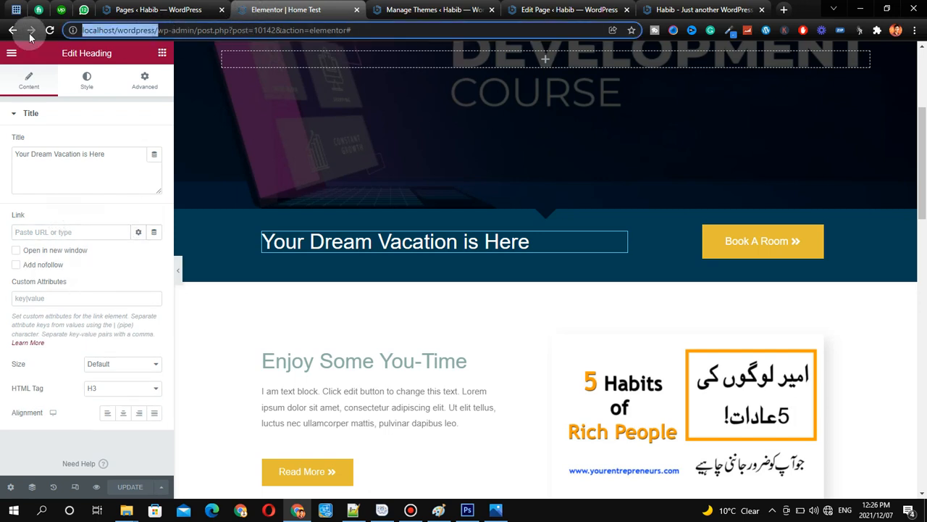
{"action": "left_click", "coordinate": [90, 229]}
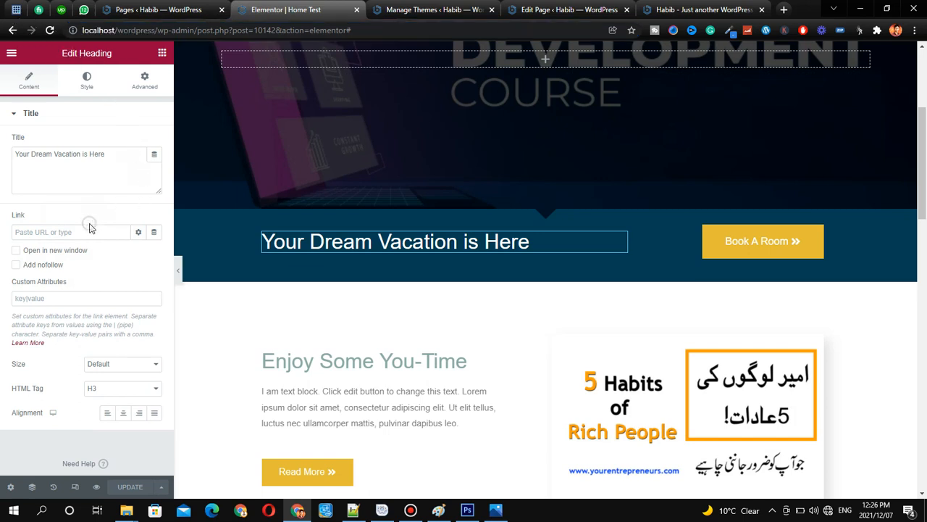
{"action": "key", "text": "ctrl+v"}
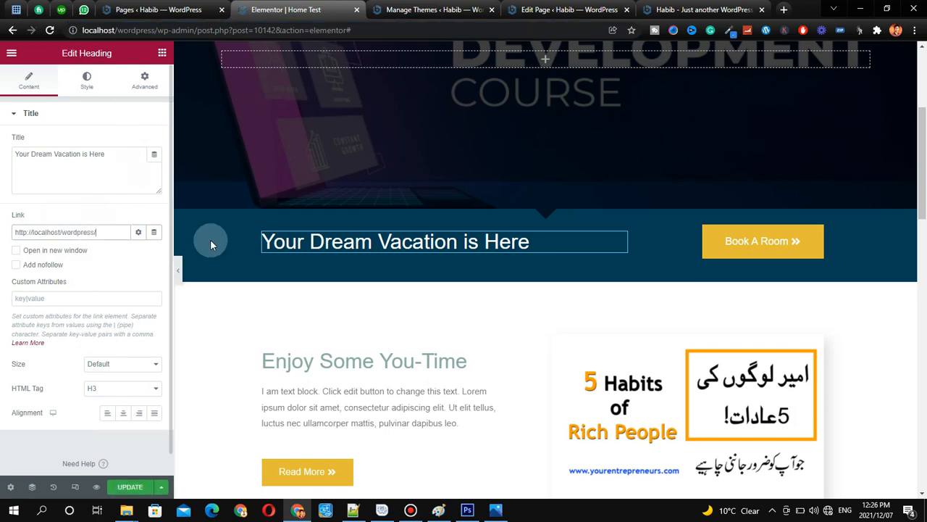
{"action": "left_click", "coordinate": [132, 489]}
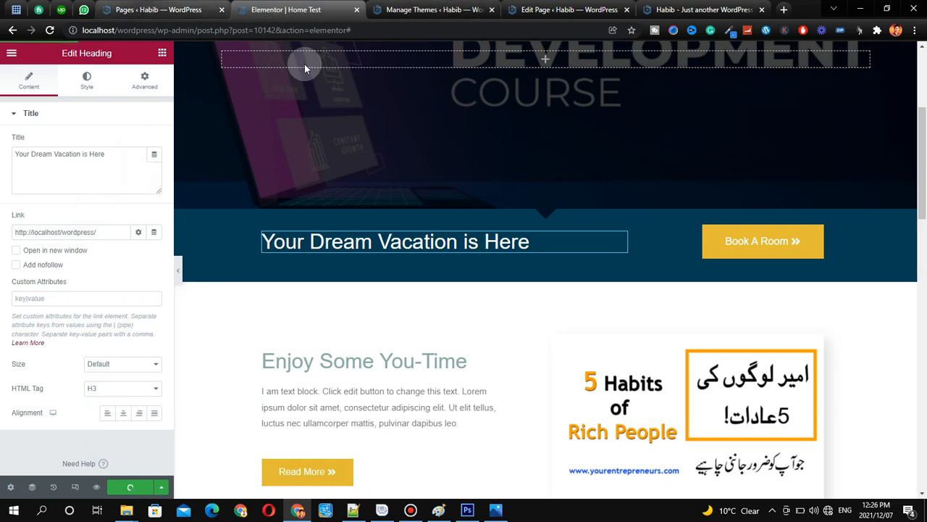
Step: Return to the WordPress page editor and check the SEO analysis problems below the meta description
{"action": "left_click", "coordinate": [582, 8]}
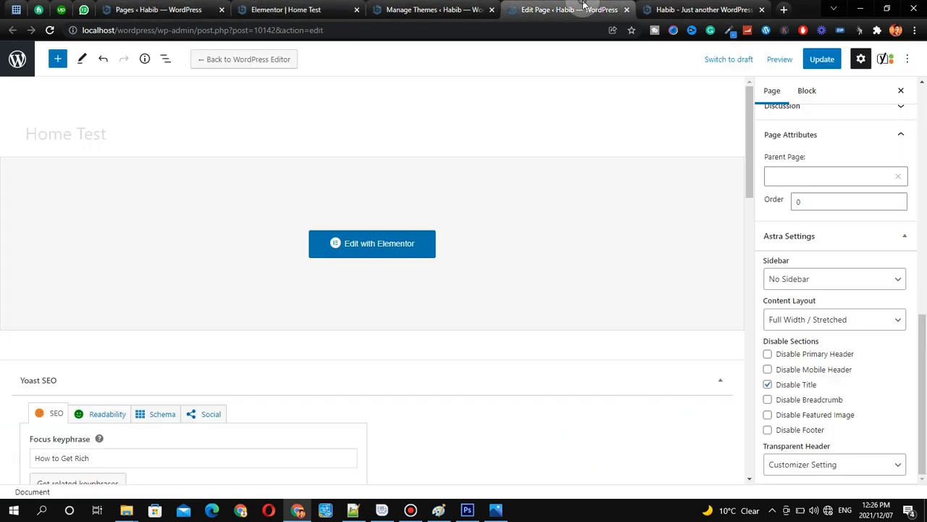
{"action": "scroll", "coordinate": [246, 328], "scroll_direction": "down", "scroll_amount": 8}
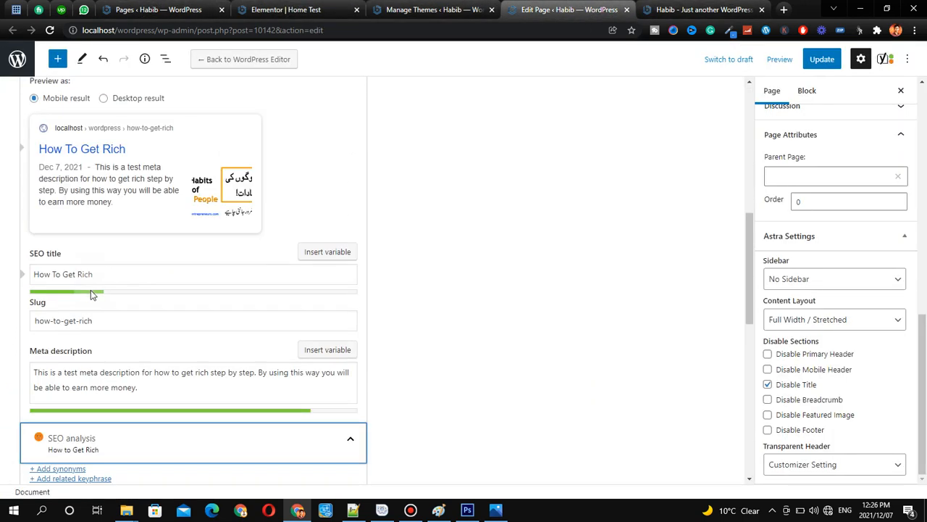
{"action": "scroll", "coordinate": [94, 371], "scroll_direction": "down", "scroll_amount": 2}
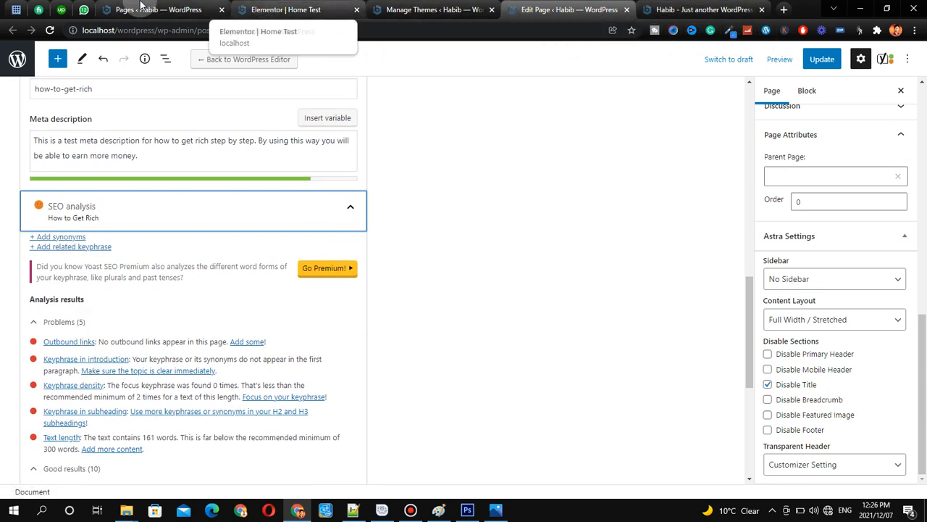
Step: Back in Elementor, set the "Book A Room" button's link to facebook.com and update the page
{"action": "left_click", "coordinate": [414, 6]}
{"action": "left_click", "coordinate": [286, 10]}
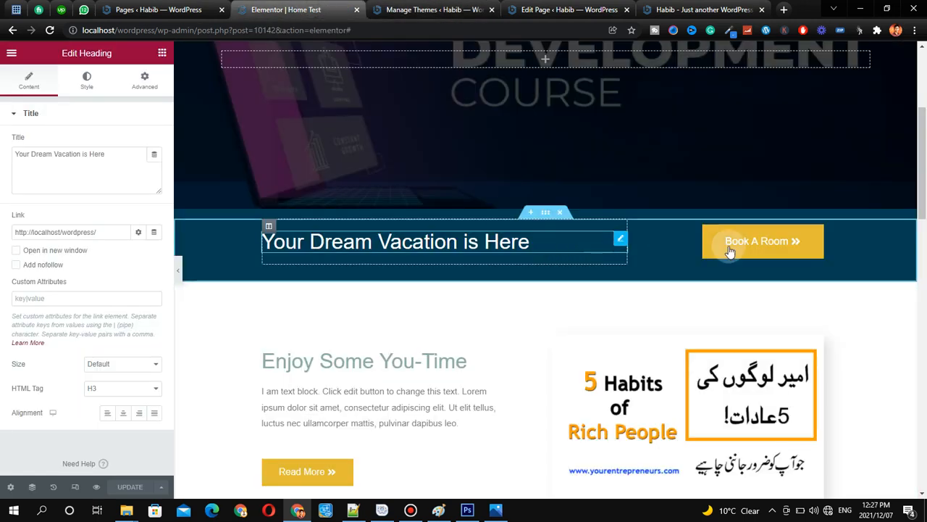
{"action": "left_click", "coordinate": [815, 235]}
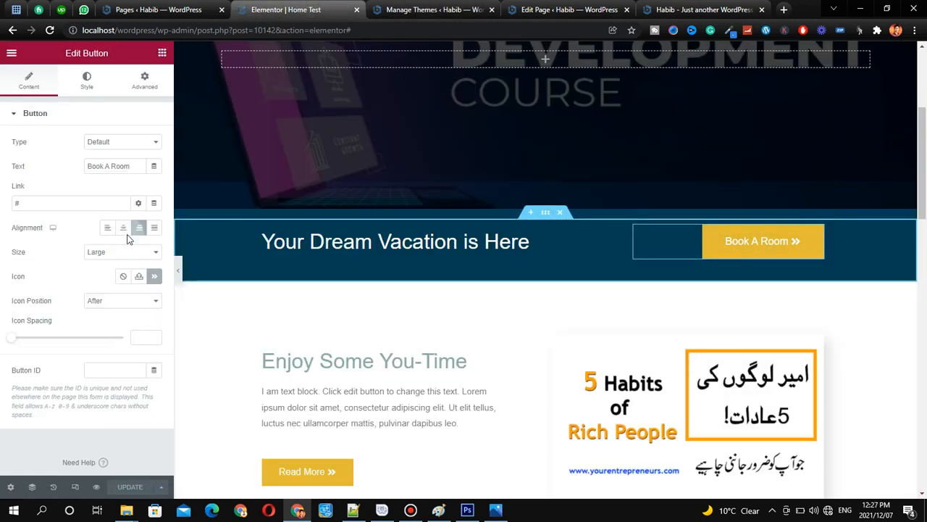
{"action": "left_click", "coordinate": [48, 207]}
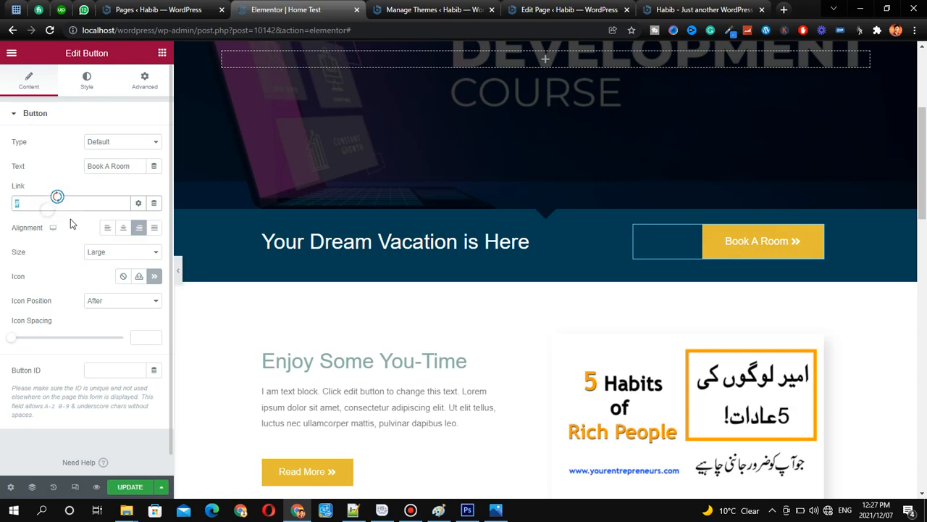
{"action": "type", "text": "facebook"}
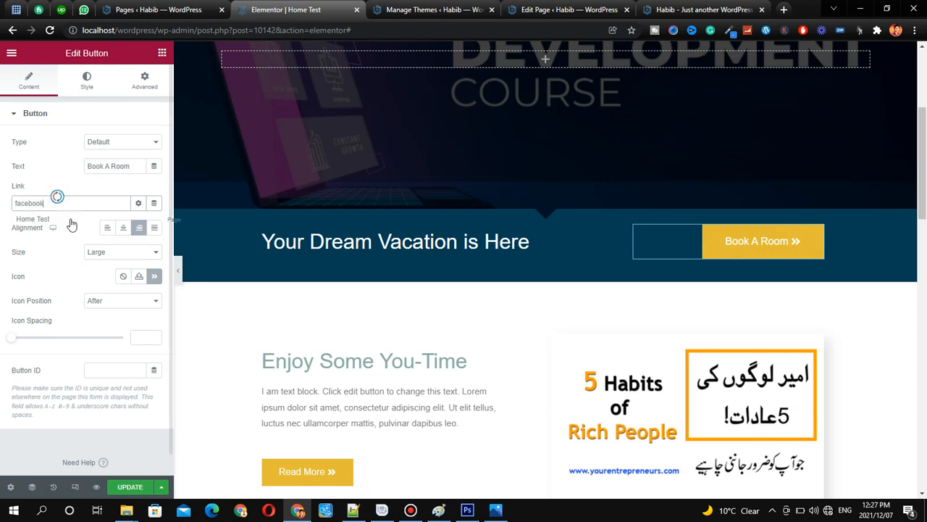
{"action": "type", "text": ".com"}
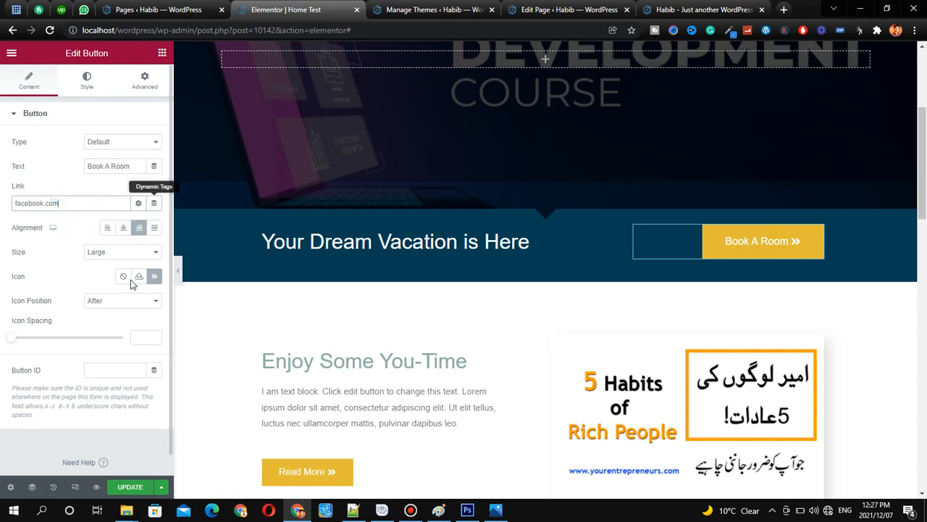
{"action": "left_click", "coordinate": [127, 486]}
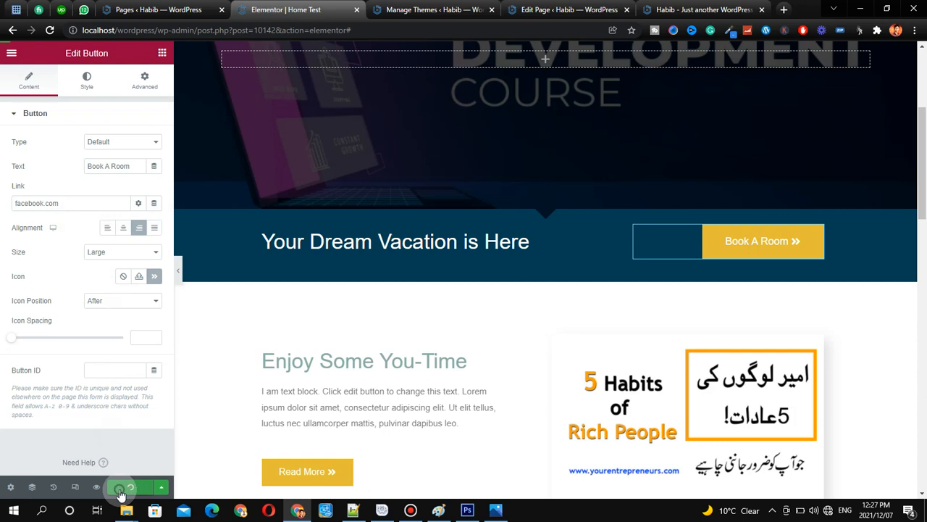
Step: Return to the WordPress page editor and update the Home Test page with its Yoast SEO settings
{"action": "left_click", "coordinate": [556, 9]}
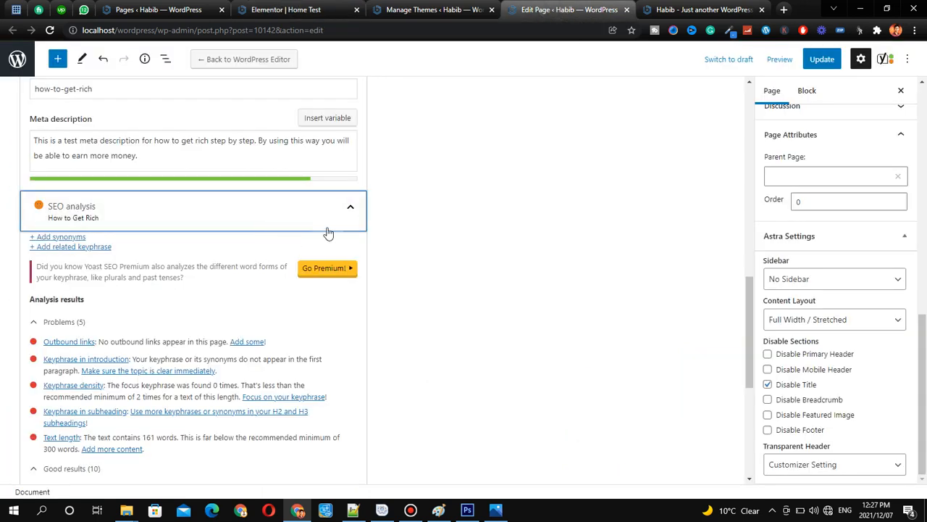
{"action": "left_click", "coordinate": [819, 58]}
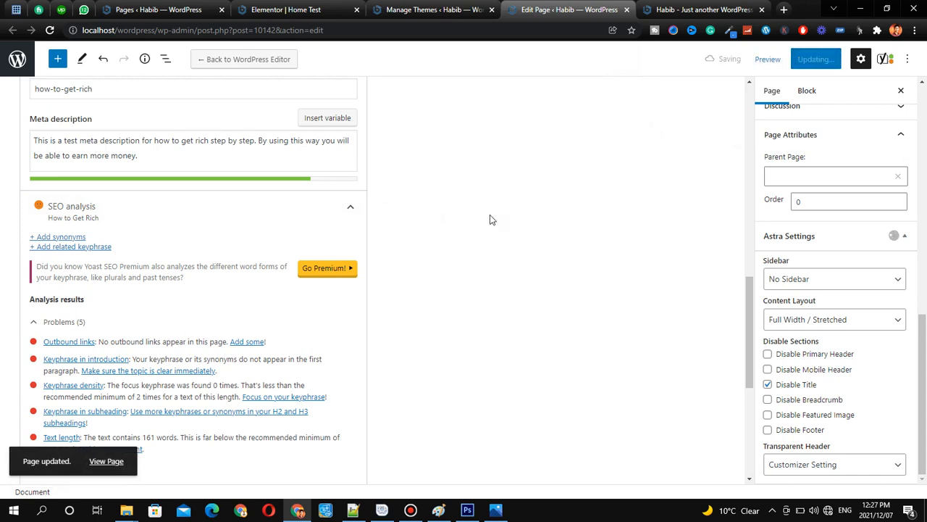
Step: Reload the Home Test page editor, check its SEO analysis and compare it with the "Book A Room" button's link in Elementor
{"action": "key", "text": "F5"}
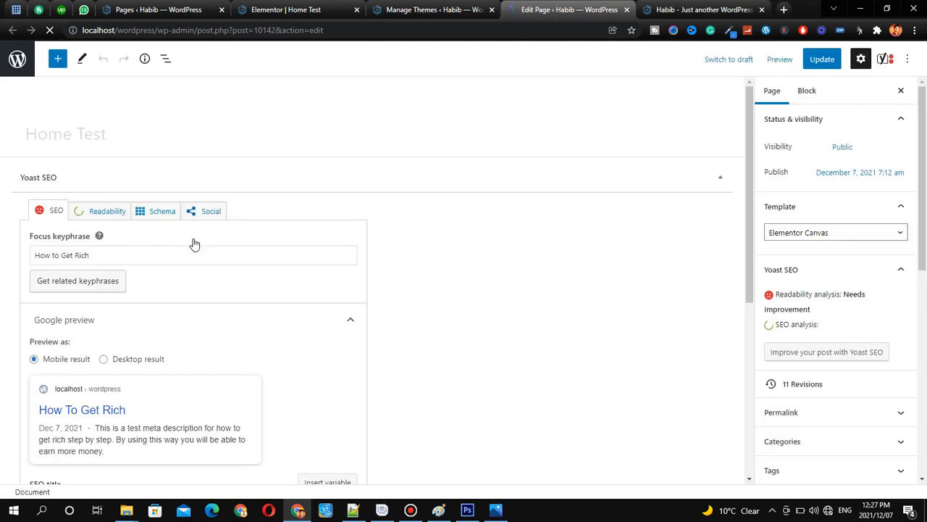
{"action": "scroll", "coordinate": [244, 213], "scroll_direction": "down", "scroll_amount": 5}
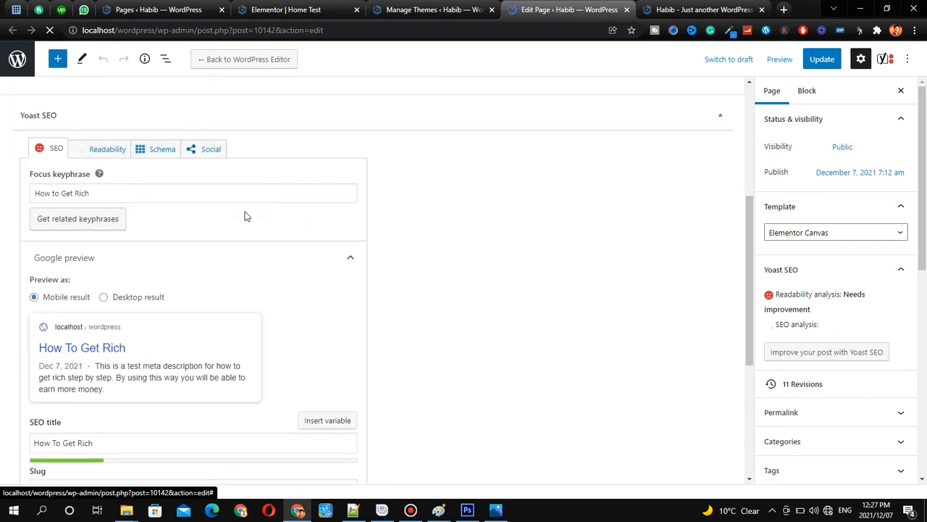
{"action": "left_click", "coordinate": [200, 364]}
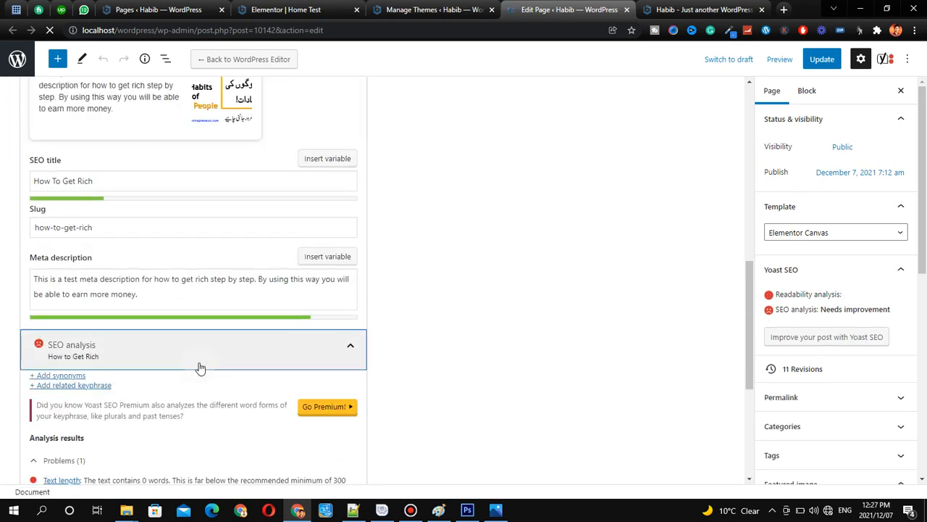
{"action": "scroll", "coordinate": [181, 347], "scroll_direction": "down", "scroll_amount": 3}
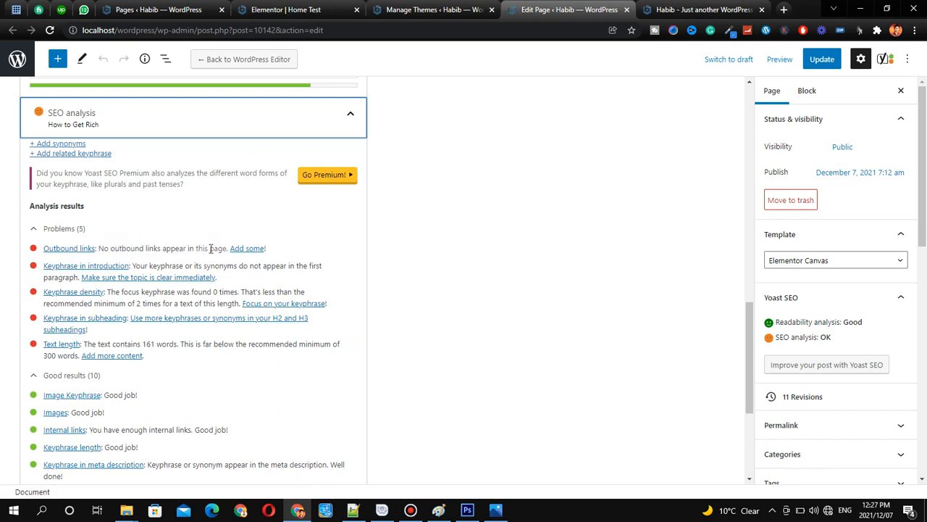
{"action": "scroll", "coordinate": [173, 250], "scroll_direction": "up", "scroll_amount": 3}
{"action": "left_click", "coordinate": [286, 10]}
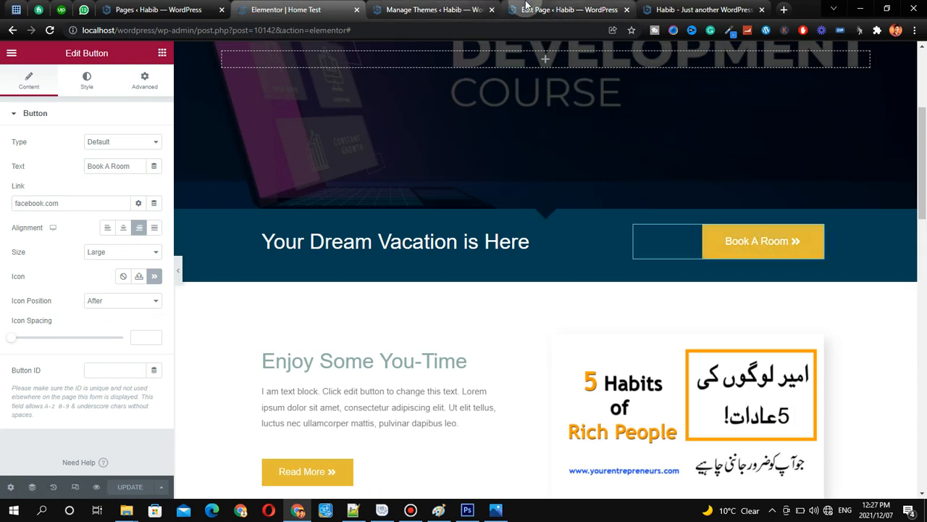
{"action": "left_click", "coordinate": [527, 8]}
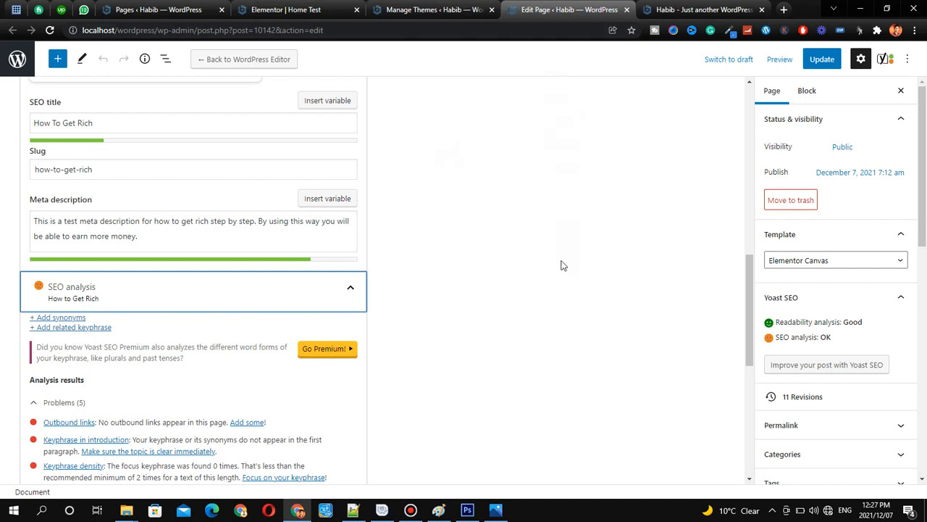
Step: Review the problems and good results in the Yoast SEO analysis for the "How to Get Rich" keyphrase
{"action": "left_click", "coordinate": [533, 277]}
{"action": "scroll", "coordinate": [317, 294], "scroll_direction": "down", "scroll_amount": 3}
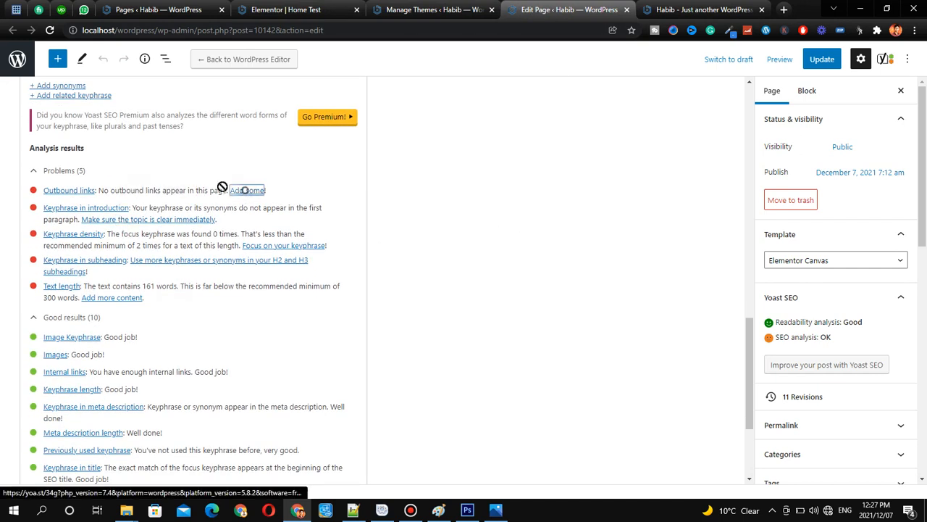
{"action": "left_click", "coordinate": [185, 178]}
{"action": "left_click", "coordinate": [185, 178]}
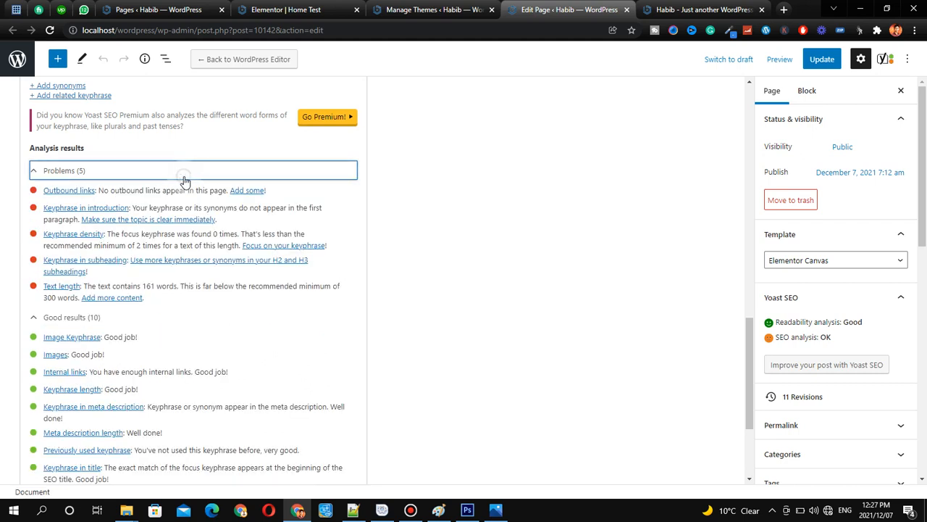
{"action": "left_click", "coordinate": [362, 180]}
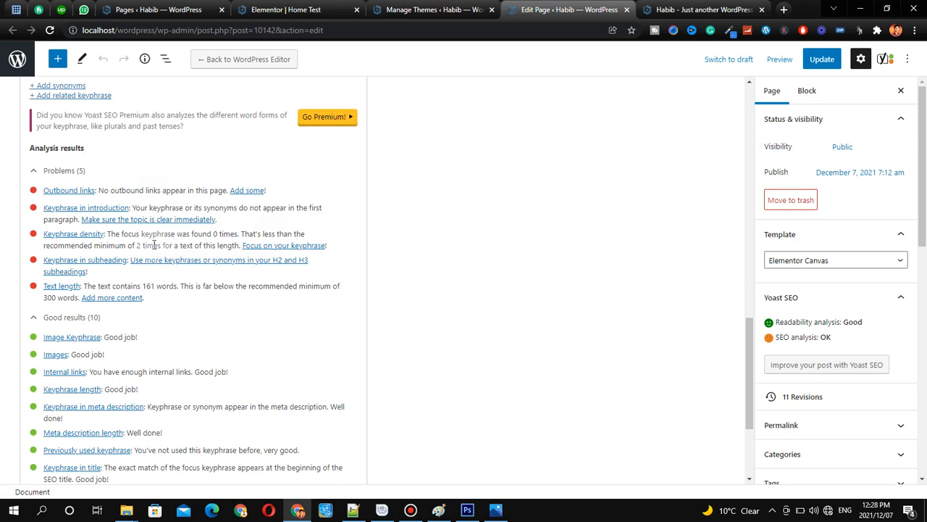
{"action": "scroll", "coordinate": [271, 241], "scroll_direction": "down", "scroll_amount": 1}
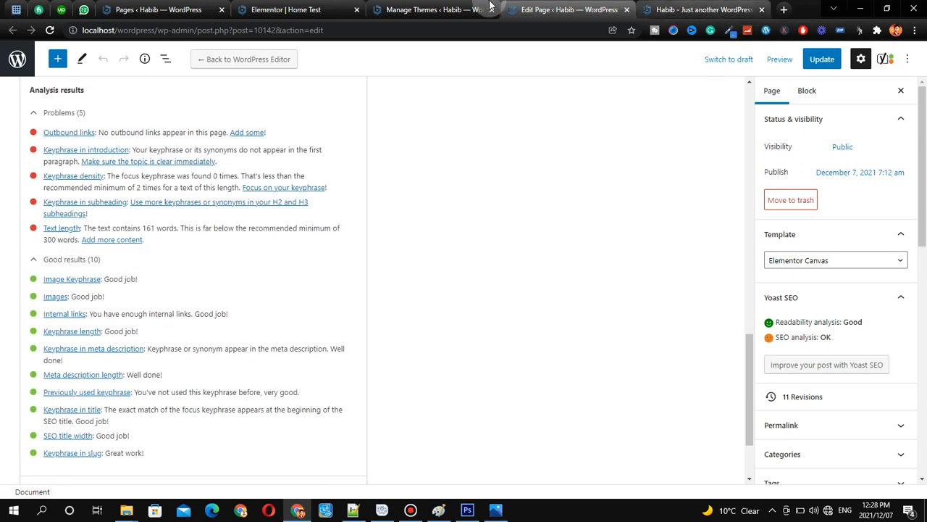
{"action": "left_click", "coordinate": [551, 13]}
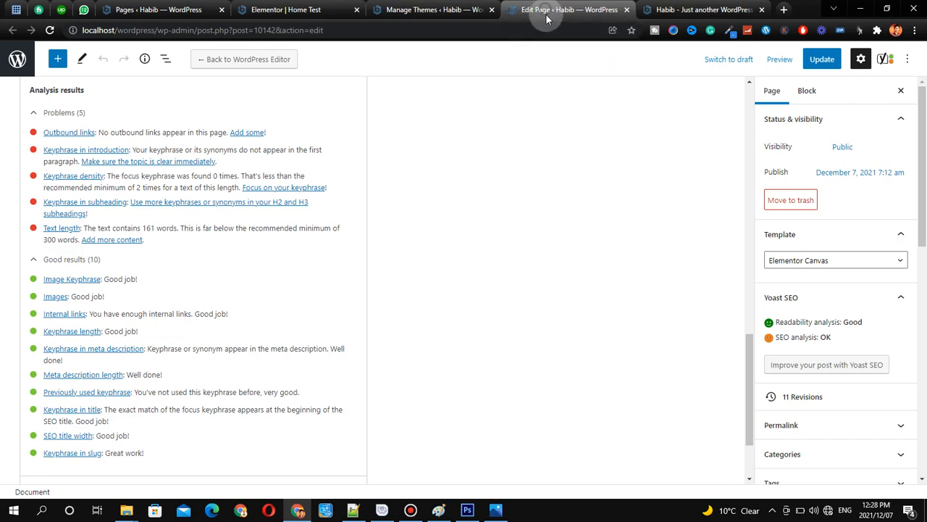
{"action": "scroll", "coordinate": [577, 240], "scroll_direction": "down", "scroll_amount": 2}
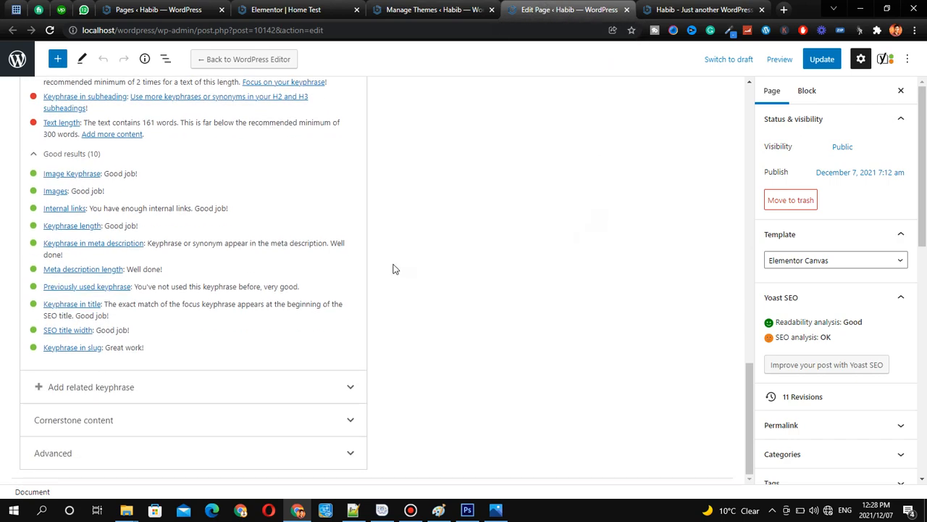
{"action": "scroll", "coordinate": [394, 268], "scroll_direction": "up", "scroll_amount": 14}
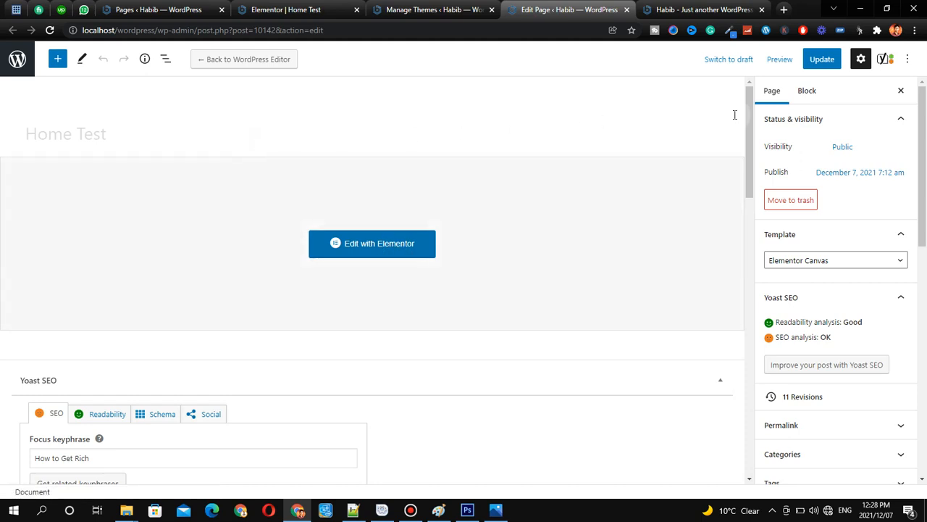
Step: Update the Home Test page and open its public view in a new tab
{"action": "left_click", "coordinate": [815, 65]}
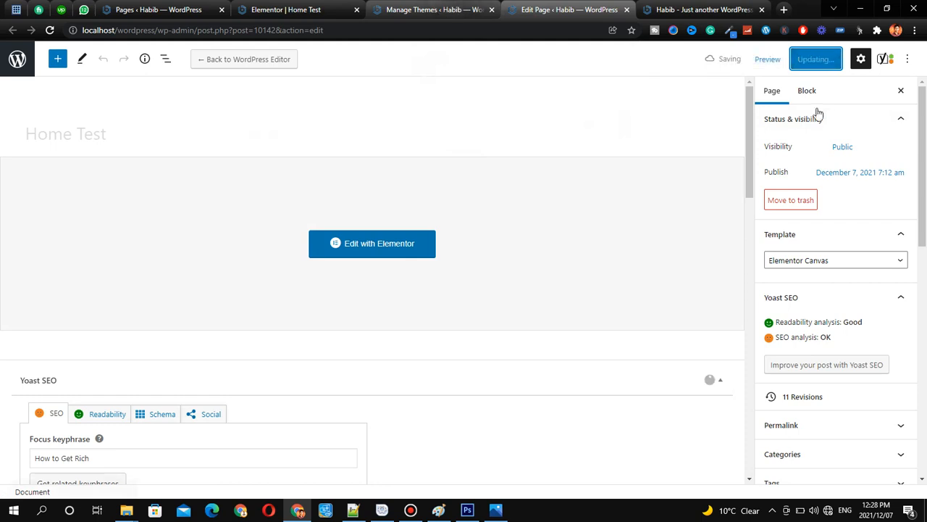
{"action": "left_click", "coordinate": [771, 62]}
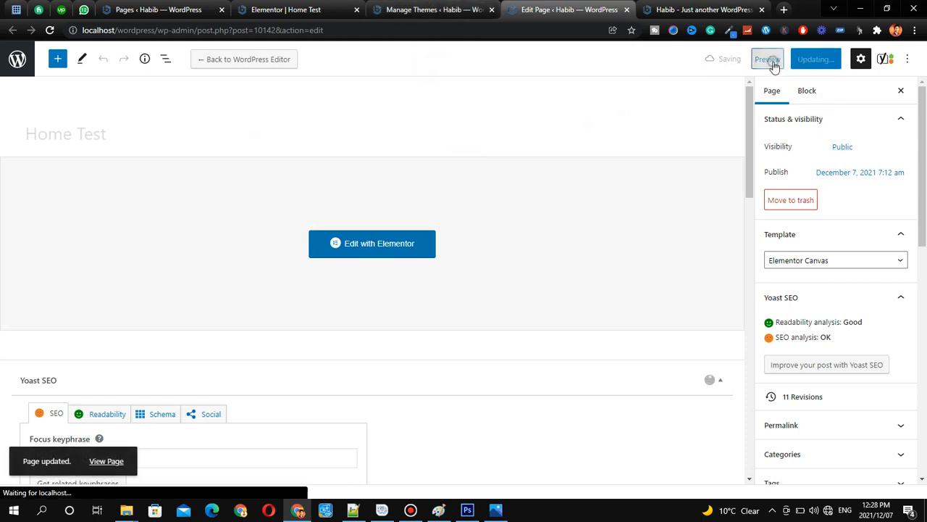
{"action": "right_click", "coordinate": [110, 460]}
{"action": "left_click", "coordinate": [157, 331]}
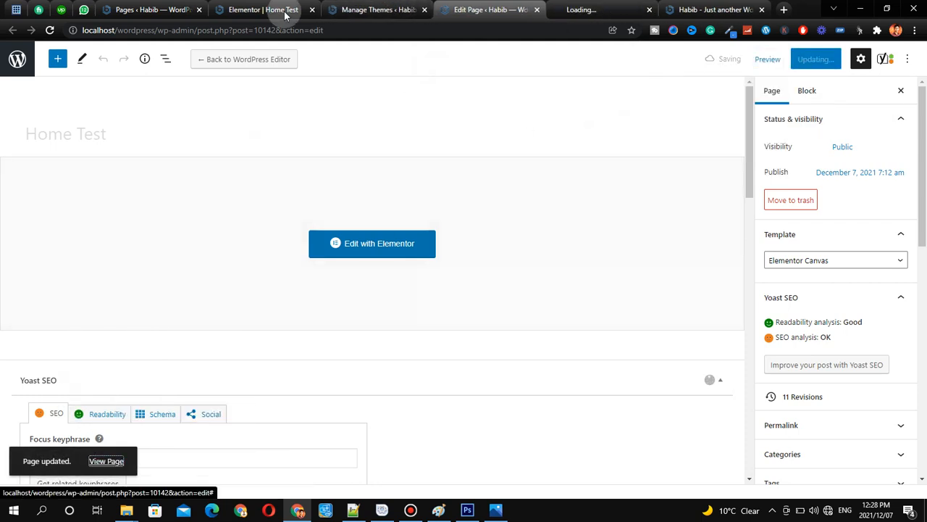
Step: Reload the Pages list and look through the sections of the published How To Get Rich page
{"action": "left_click", "coordinate": [201, 5]}
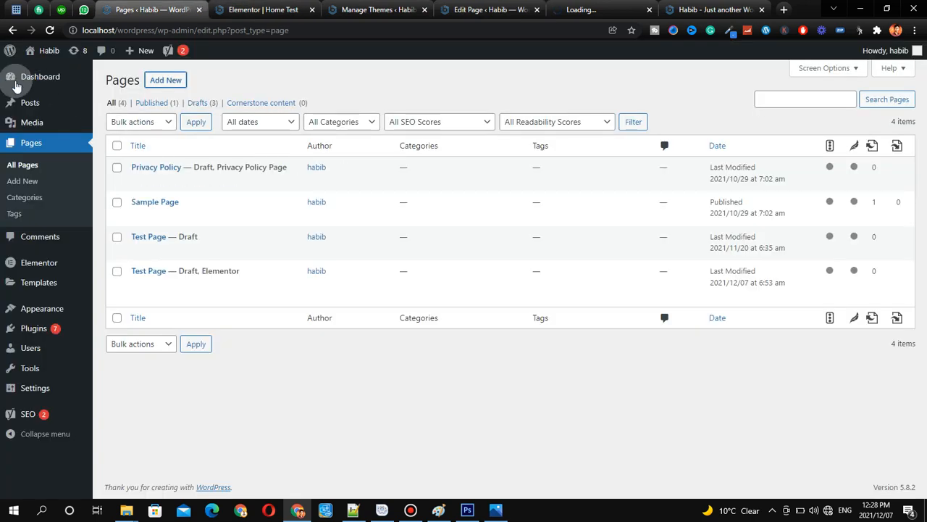
{"action": "left_click", "coordinate": [50, 31]}
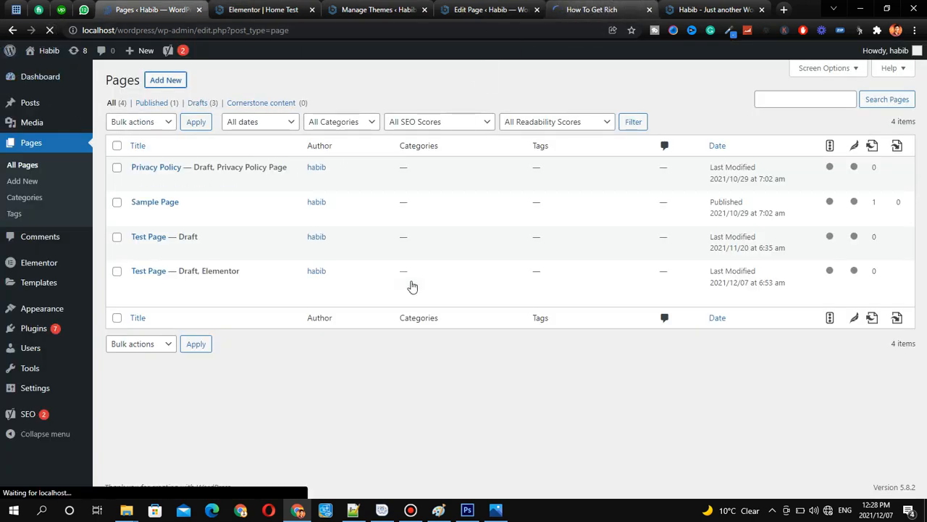
{"action": "left_click", "coordinate": [603, 7]}
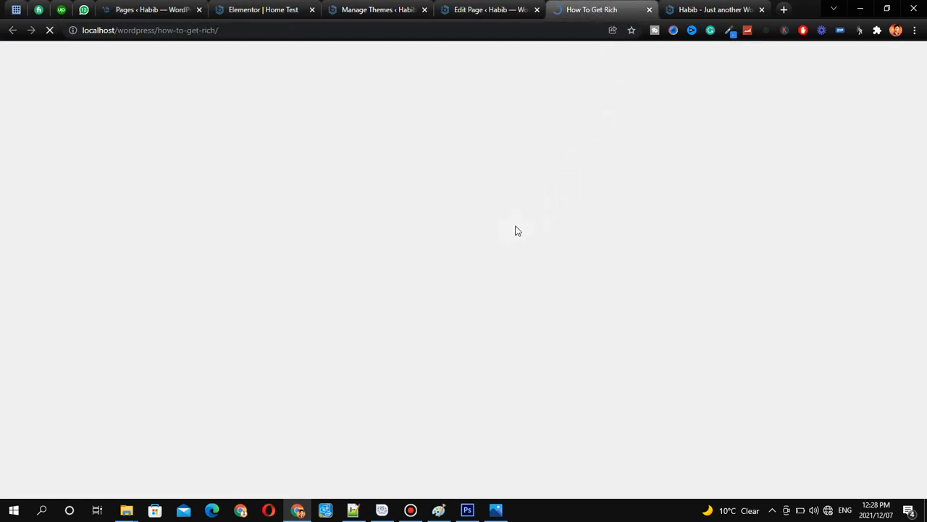
{"action": "scroll", "coordinate": [547, 174], "scroll_direction": "down", "scroll_amount": 3}
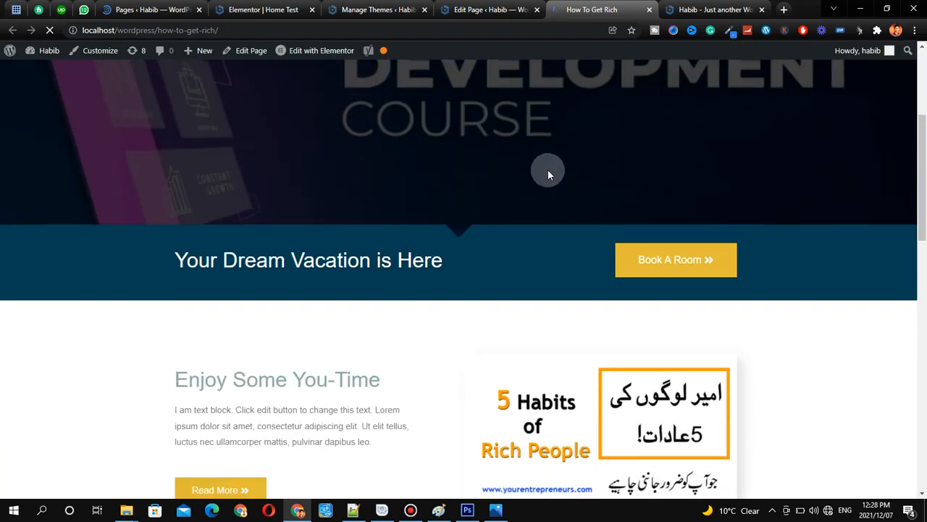
{"action": "scroll", "coordinate": [323, 165], "scroll_direction": "down", "scroll_amount": 9}
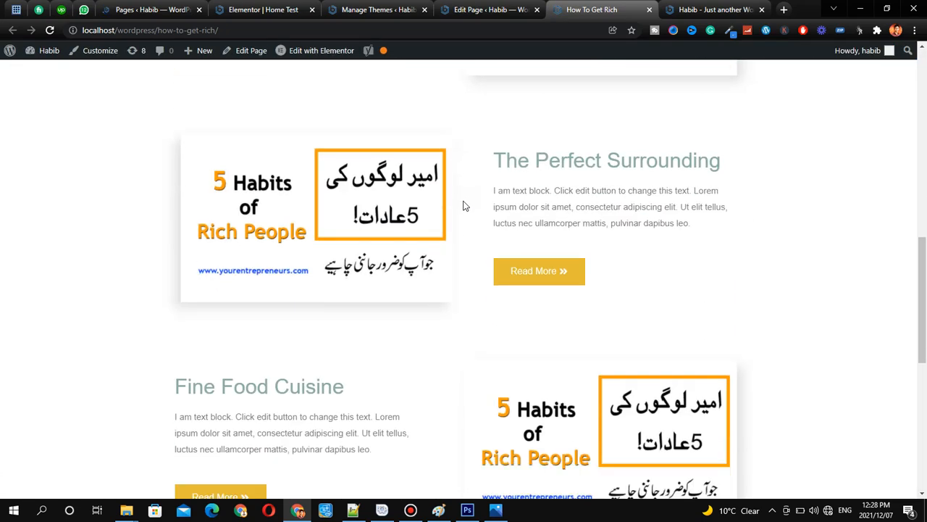
{"action": "scroll", "coordinate": [480, 208], "scroll_direction": "up", "scroll_amount": 8}
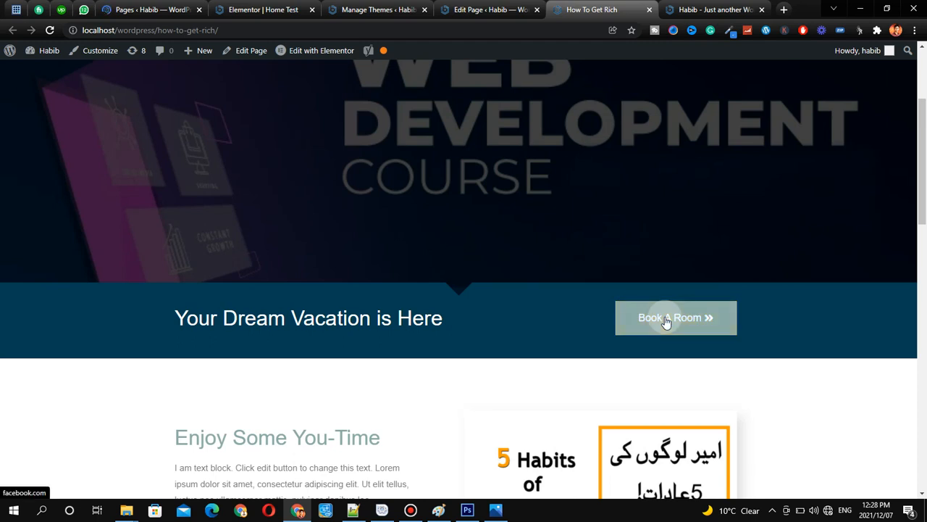
Step: Test the "Book A Room" button's link in a new tab and return to the How To Get Rich page
{"action": "right_click", "coordinate": [713, 320]}
{"action": "left_click", "coordinate": [726, 324]}
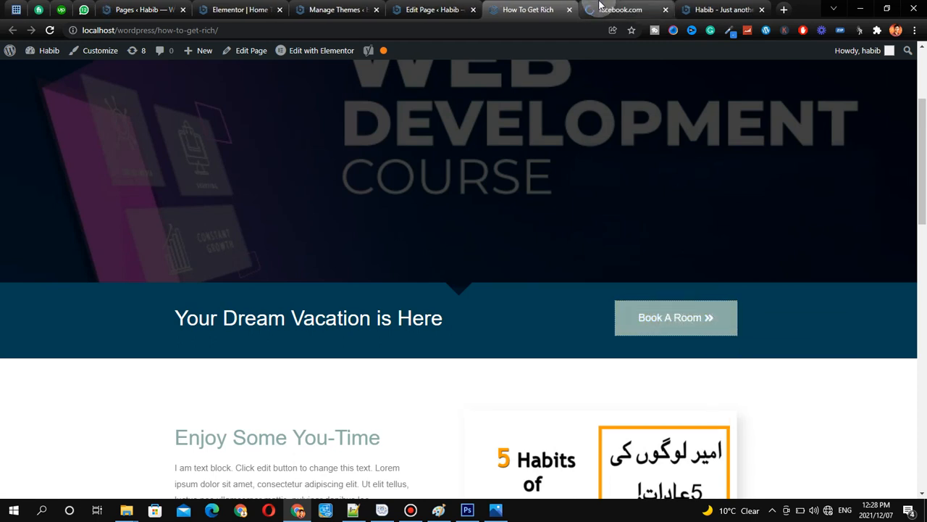
{"action": "left_click", "coordinate": [600, 8]}
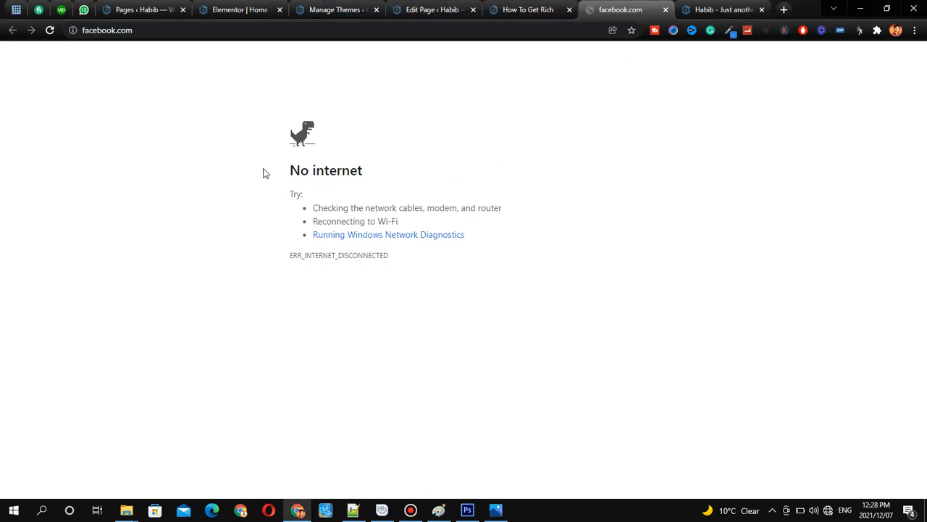
{"action": "left_click_drag", "start_coordinate": [263, 174], "coordinate": [437, 178]}
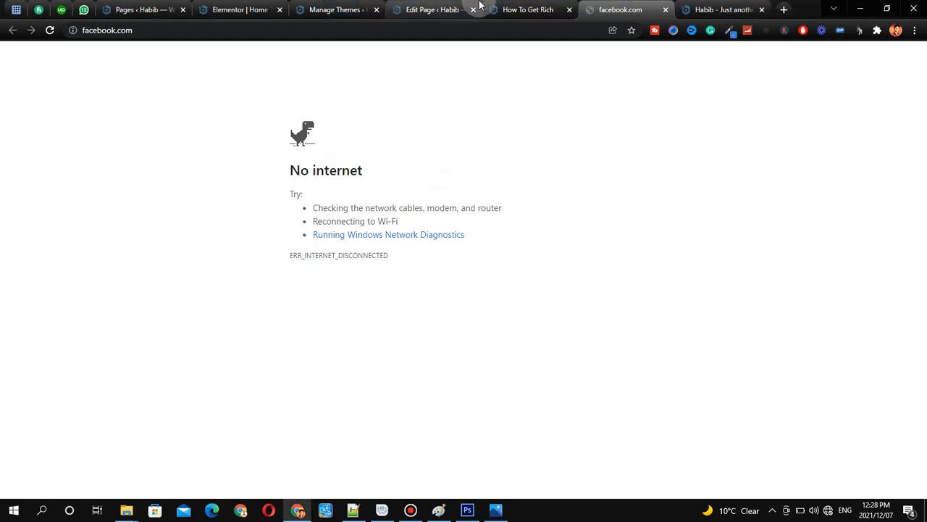
{"action": "left_click", "coordinate": [503, 10]}
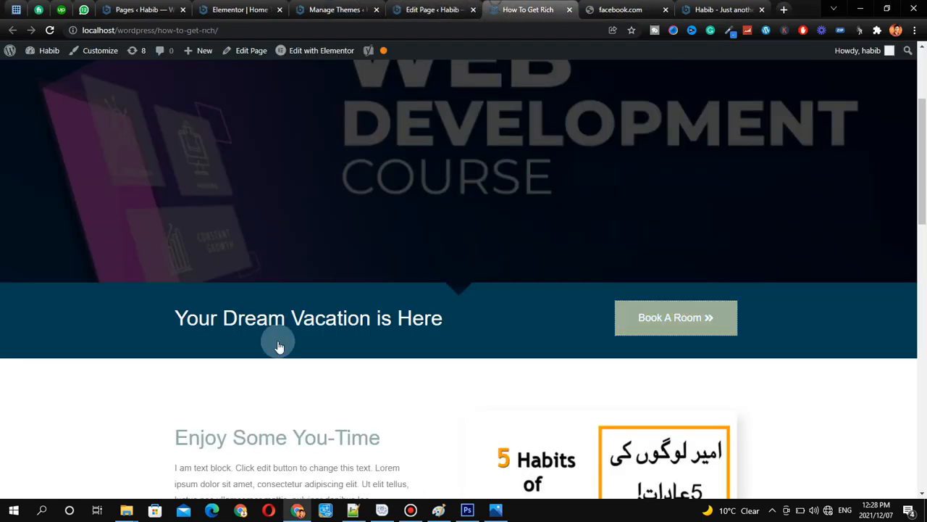
Step: Follow the "Your Dream Vacation is Here" heading's link, dismiss the battery notice and view the linked page
{"action": "left_click", "coordinate": [327, 324]}
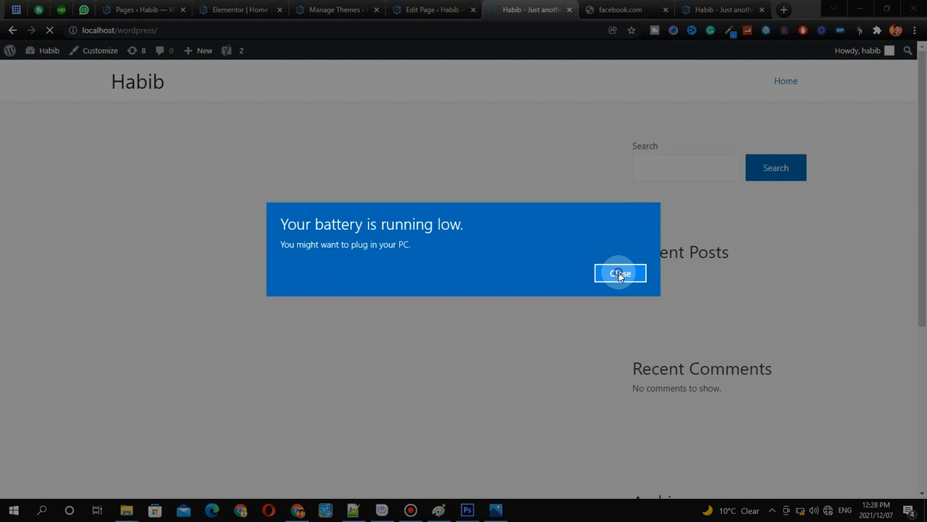
{"action": "left_click", "coordinate": [620, 274]}
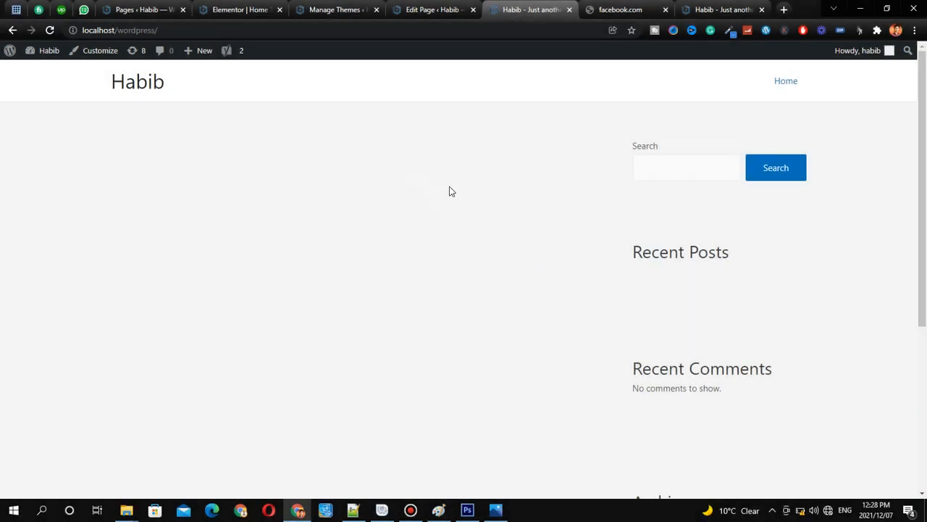
{"action": "scroll", "coordinate": [319, 205], "scroll_direction": "down", "scroll_amount": 2}
{"action": "scroll", "coordinate": [324, 174], "scroll_direction": "up", "scroll_amount": 2}
Step: Return to the Pages list and point out the Home Test entry with a red rectangle
{"action": "left_click", "coordinate": [142, 9]}
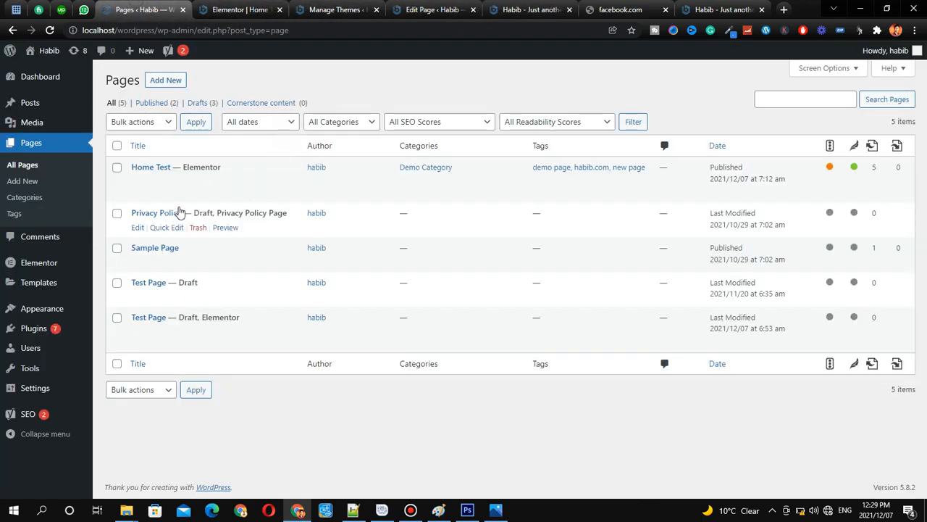
{"action": "key", "text": "ctrl+shift+1"}
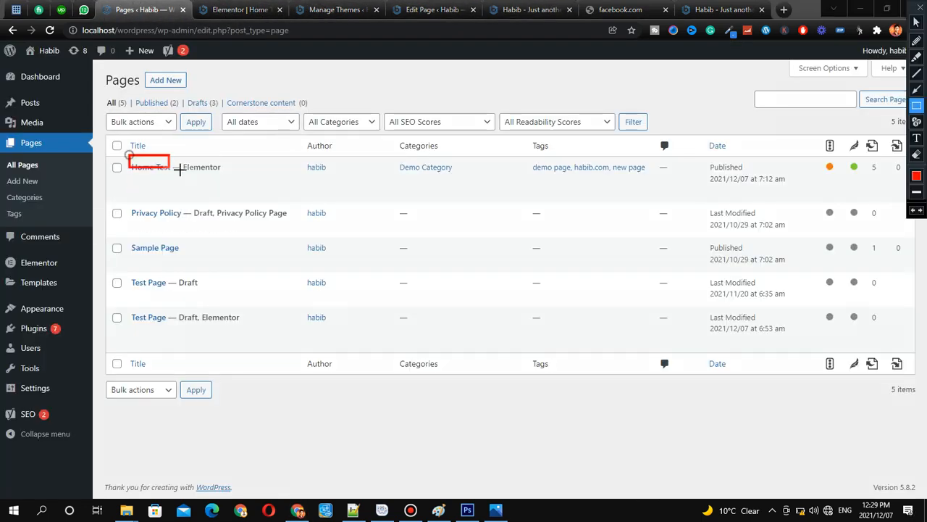
{"action": "left_click_drag", "start_coordinate": [179, 170], "coordinate": [253, 184]}
{"action": "key", "text": "ctrl+shift+1"}
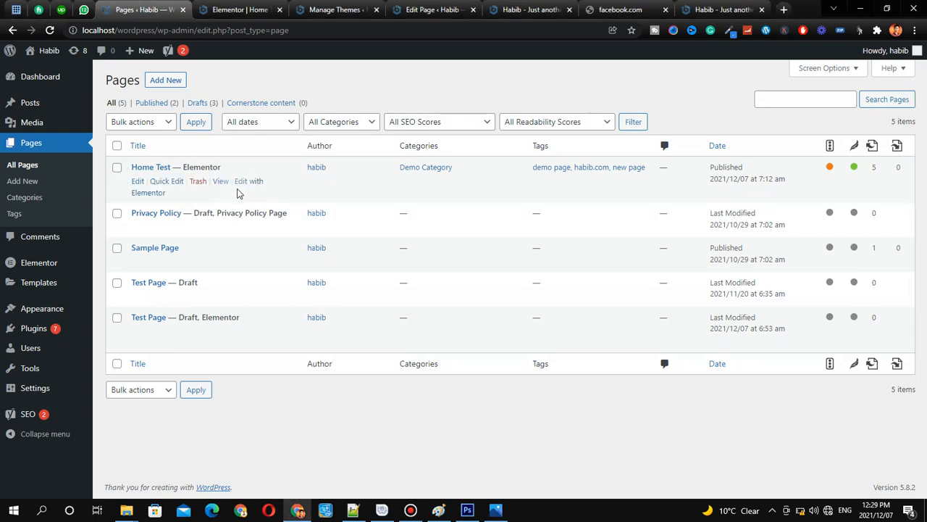
Step: Open the Quick Edit options of the Home Test page and review its slug and publication month
{"action": "left_click", "coordinate": [167, 181]}
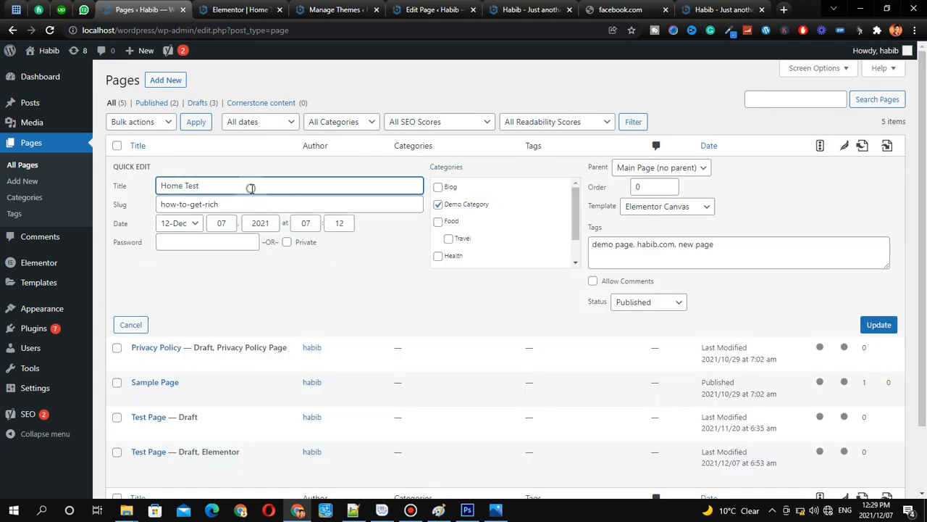
{"action": "left_click", "coordinate": [283, 205]}
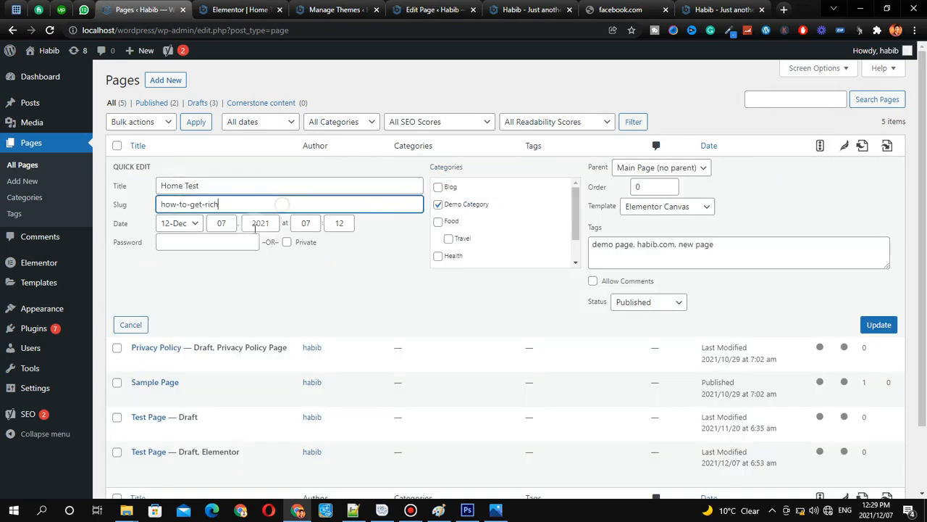
{"action": "left_click", "coordinate": [197, 224]}
{"action": "left_click", "coordinate": [197, 224]}
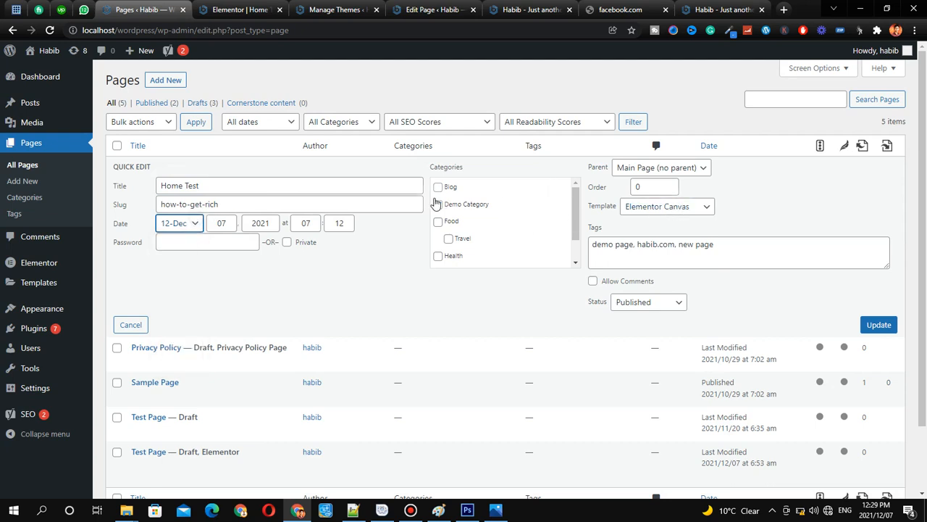
Step: Point out the Categories list and the parent, template, tags and status settings with red rectangles, and clear the markings
{"action": "left_click_drag", "start_coordinate": [418, 153], "coordinate": [484, 273]}
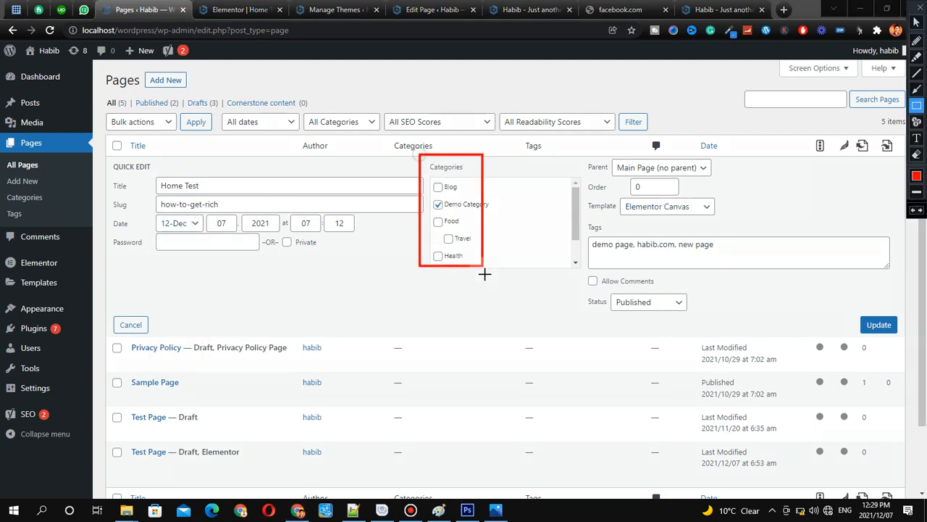
{"action": "mouse_move", "coordinate": [569, 153]}
{"action": "left_mouse_down"}
{"action": "mouse_move", "coordinate": [729, 197]}
{"action": "mouse_move", "coordinate": [746, 251]}
{"action": "mouse_move", "coordinate": [901, 302]}
{"action": "mouse_move", "coordinate": [901, 321]}
{"action": "left_mouse_up"}
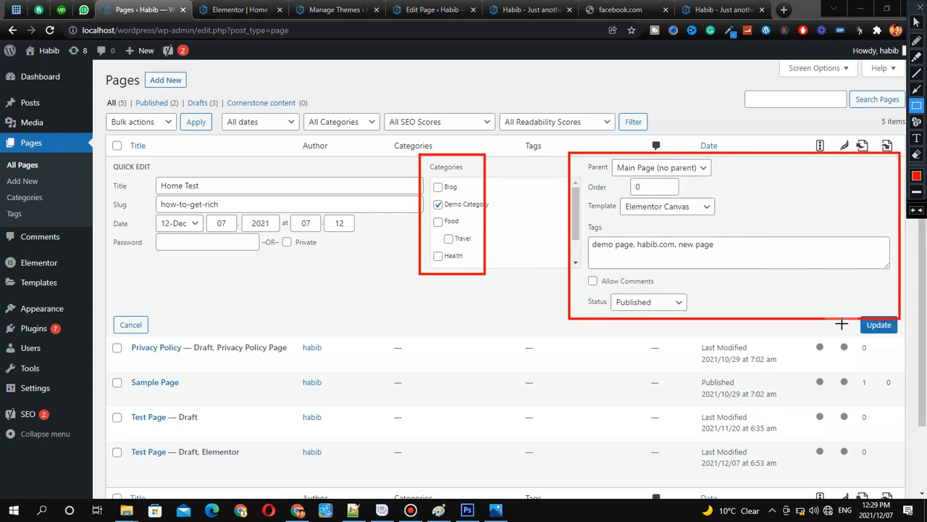
{"action": "key", "text": "Escape"}
Step: Try the Draft status for the Home Test page, set it back to Published and update the page
{"action": "left_click", "coordinate": [648, 302]}
{"action": "key", "text": "Escape"}
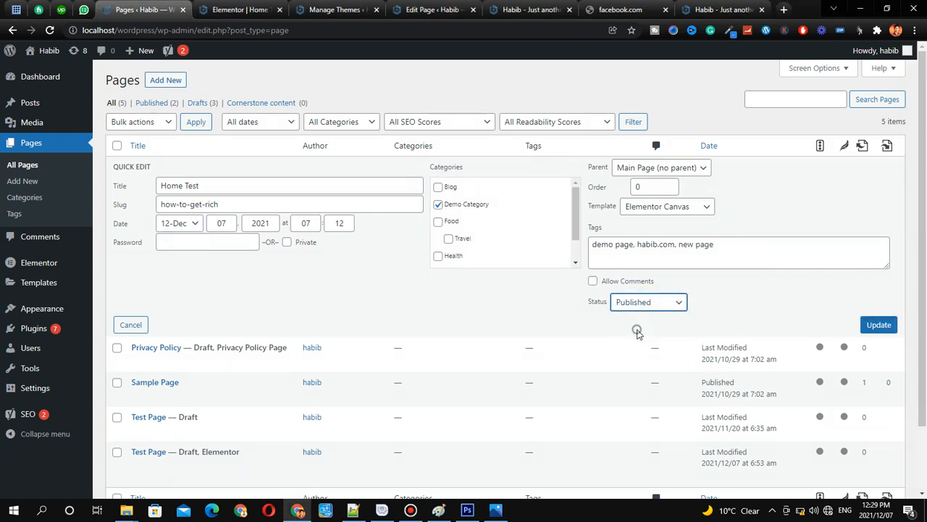
{"action": "left_click", "coordinate": [638, 313]}
{"action": "left_click", "coordinate": [625, 341]}
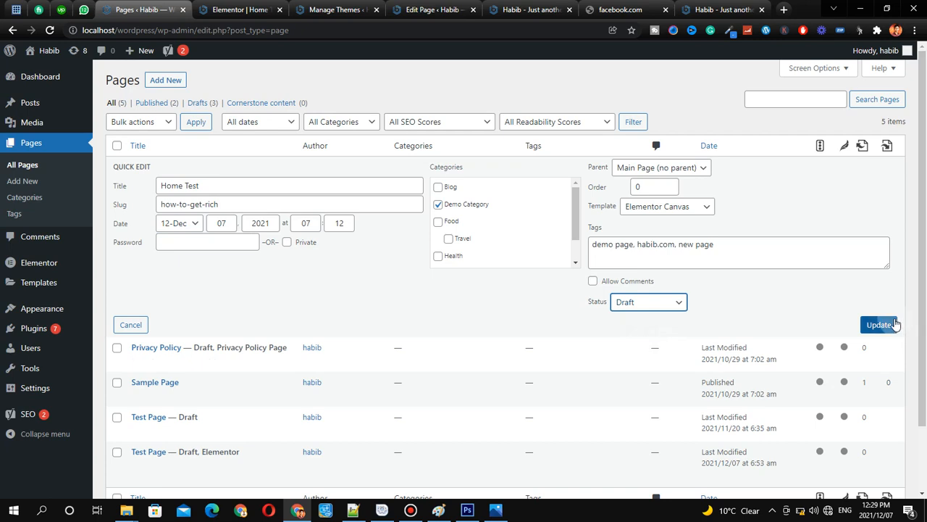
{"action": "left_click", "coordinate": [625, 310]}
{"action": "left_click", "coordinate": [629, 314]}
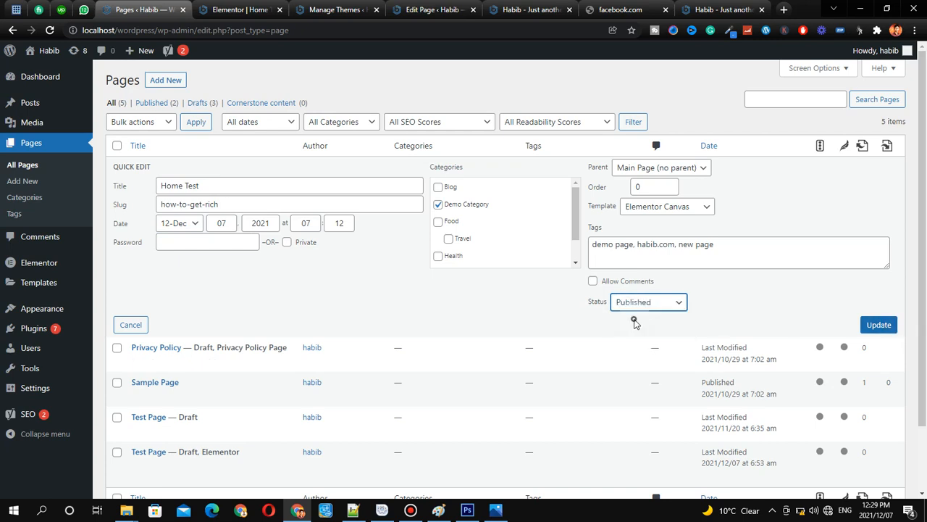
{"action": "left_click", "coordinate": [879, 325]}
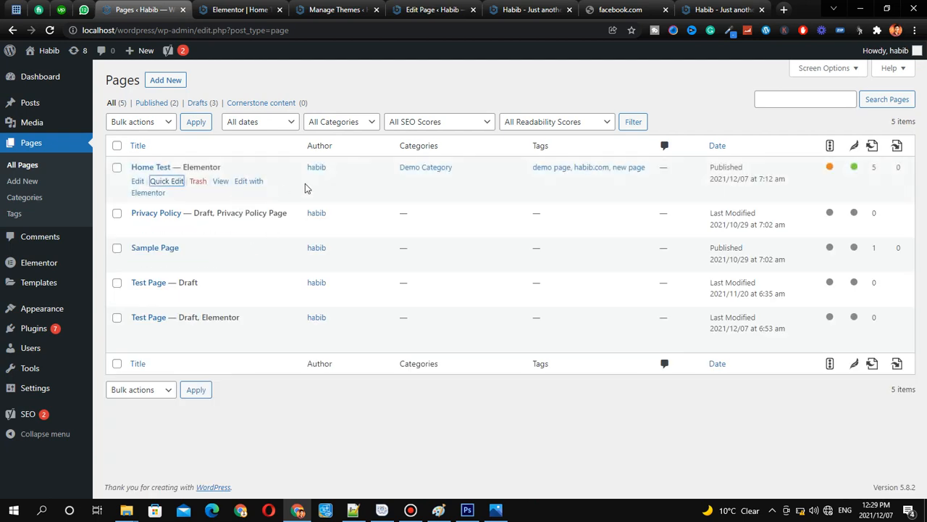
Step: Check the date filter's options and outline the Author, Categories, Tags, comments, Date and SEO columns with red rectangles, clearing them at the end
{"action": "left_click", "coordinate": [289, 122]}
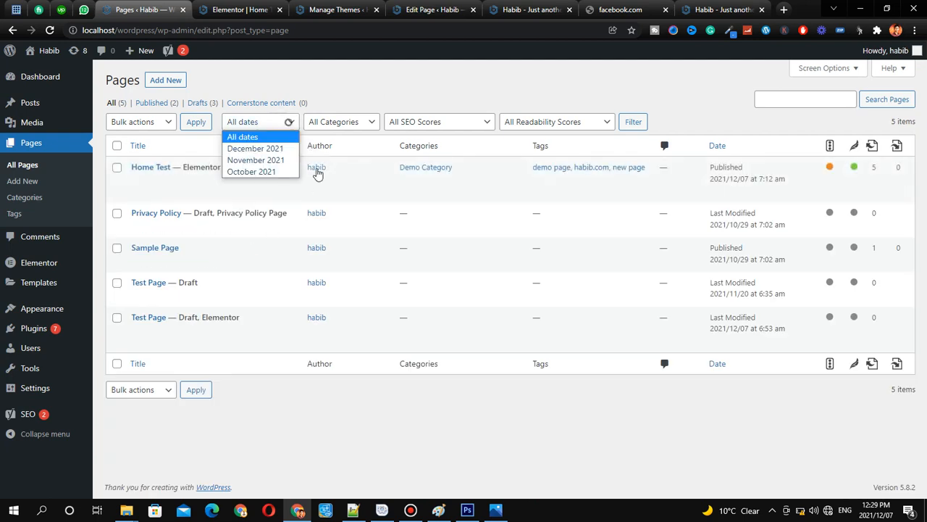
{"action": "left_click", "coordinate": [331, 108]}
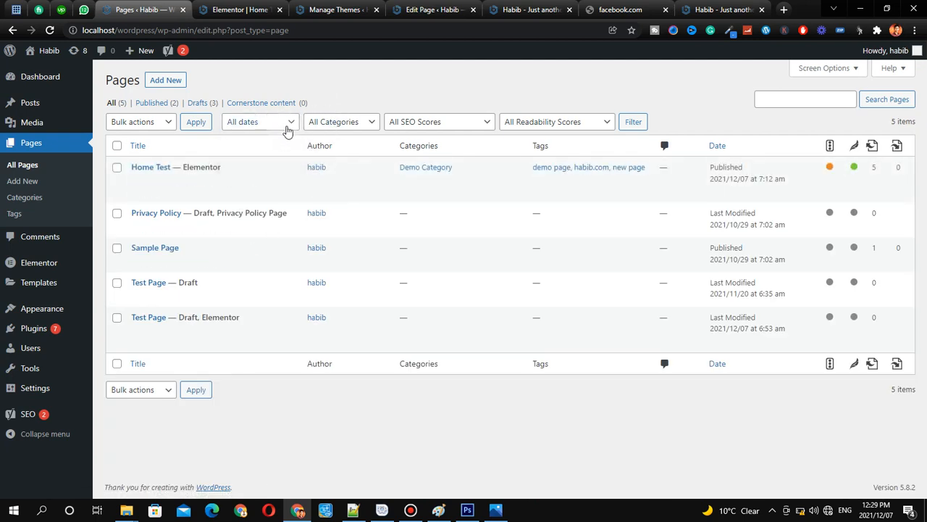
{"action": "key", "text": "ctrl+alt+g"}
{"action": "mouse_move", "coordinate": [290, 103]}
{"action": "left_mouse_down"}
{"action": "mouse_move", "coordinate": [354, 196]}
{"action": "mouse_move", "coordinate": [376, 279]}
{"action": "left_mouse_up"}
{"action": "mouse_move", "coordinate": [372, 91]}
{"action": "left_mouse_down"}
{"action": "mouse_move", "coordinate": [393, 138]}
{"action": "mouse_move", "coordinate": [483, 253]}
{"action": "mouse_move", "coordinate": [507, 296]}
{"action": "mouse_move", "coordinate": [507, 318]}
{"action": "left_mouse_up"}
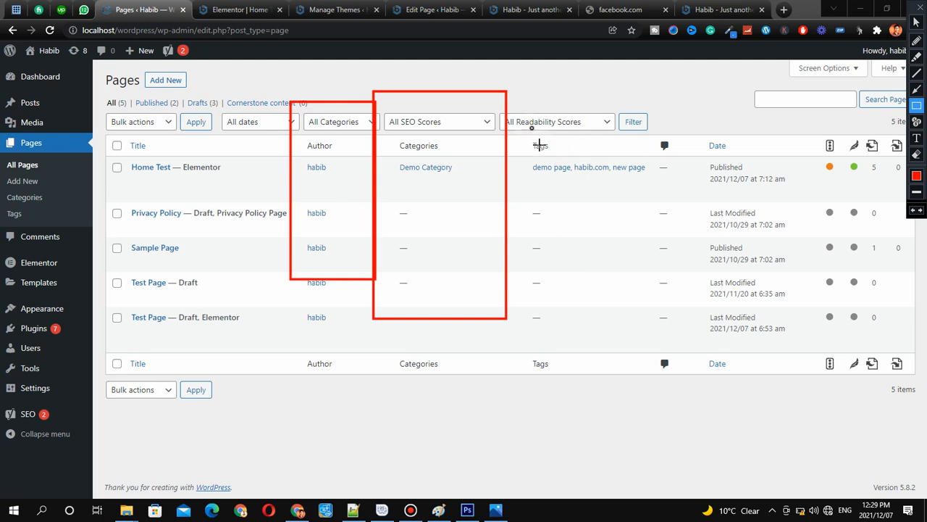
{"action": "mouse_move", "coordinate": [532, 128]}
{"action": "left_mouse_down"}
{"action": "mouse_move", "coordinate": [654, 220]}
{"action": "mouse_move", "coordinate": [655, 305]}
{"action": "left_mouse_up"}
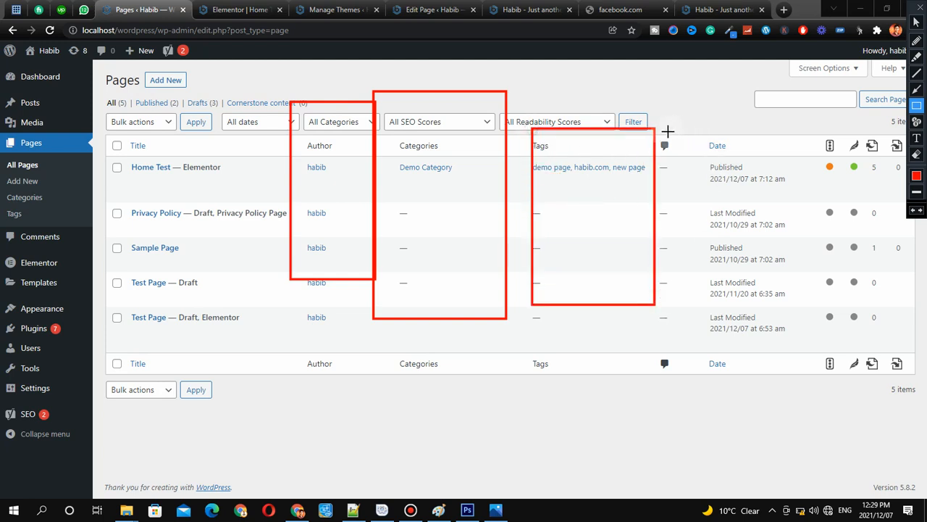
{"action": "left_click_drag", "start_coordinate": [655, 128], "coordinate": [688, 363]}
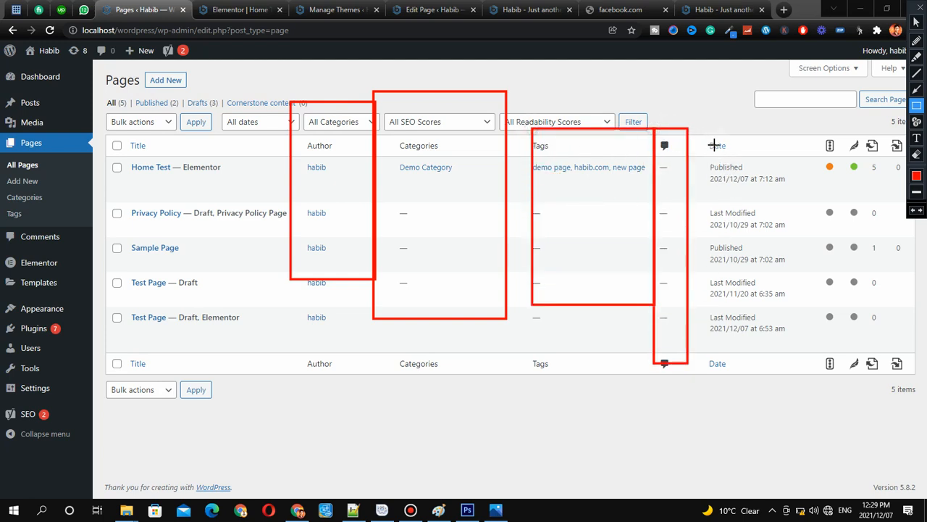
{"action": "left_click_drag", "start_coordinate": [694, 129], "coordinate": [797, 371]}
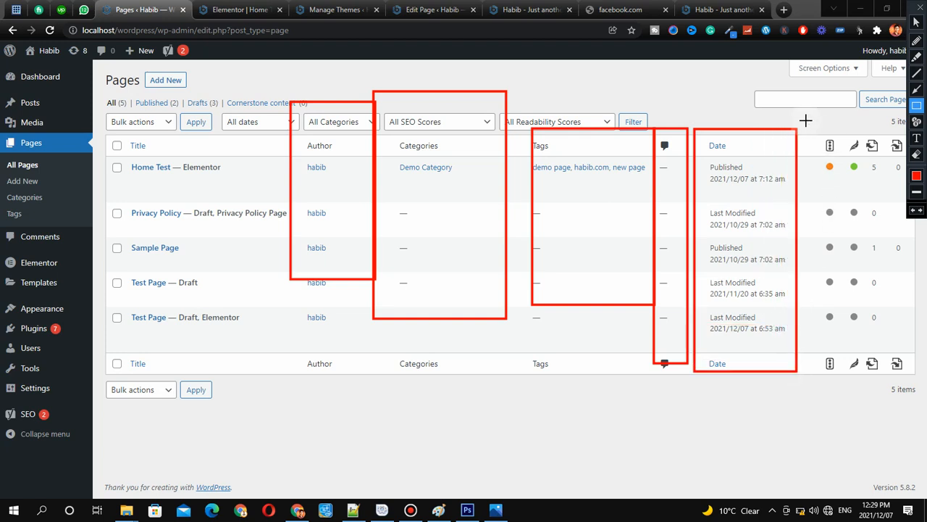
{"action": "mouse_move", "coordinate": [806, 120]}
{"action": "left_mouse_down"}
{"action": "mouse_move", "coordinate": [898, 304]}
{"action": "mouse_move", "coordinate": [915, 358]}
{"action": "left_mouse_up"}
{"action": "key", "text": "Escape"}
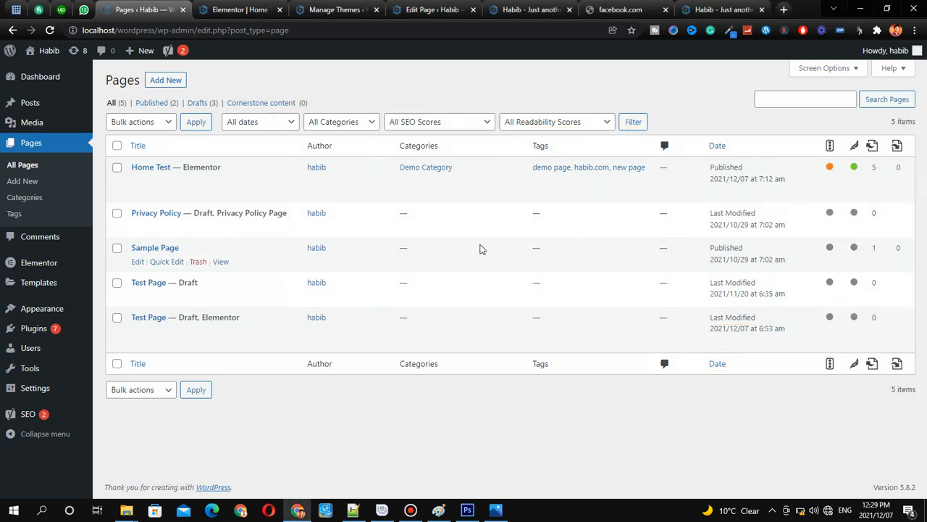